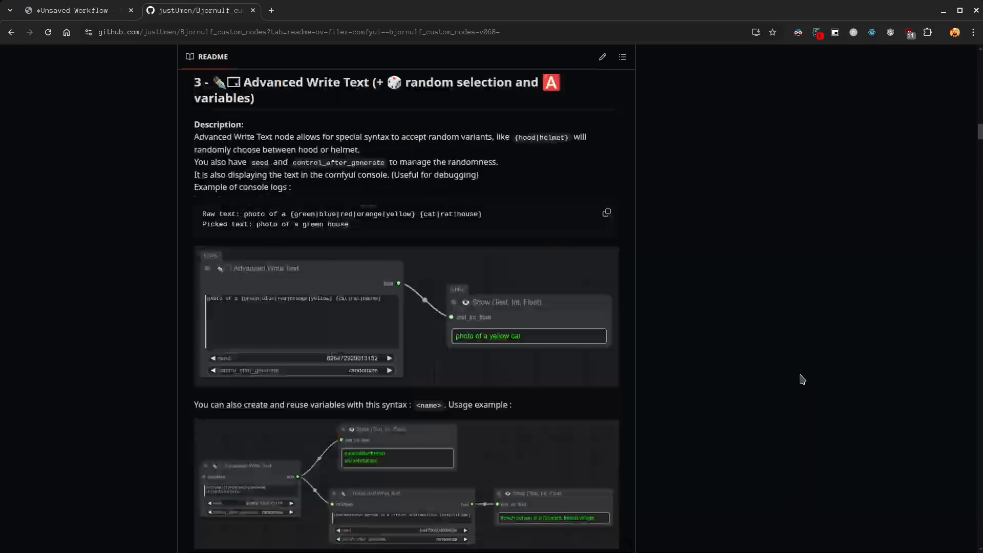
Step: Look through the Bjornulf custom nodes README around the CivitAI LoRA and FalAI image generator sections
{"action": "left_click_drag", "start_coordinate": [979, 140], "coordinate": [953, 489]}
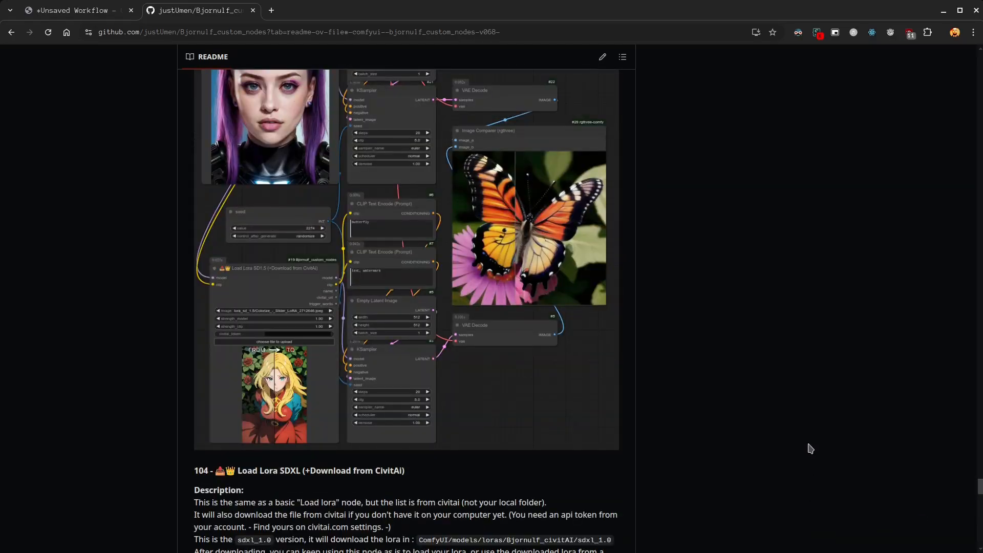
{"action": "scroll", "coordinate": [784, 448], "scroll_direction": "up", "scroll_amount": 2}
{"action": "scroll", "coordinate": [806, 432], "scroll_direction": "down", "scroll_amount": 15}
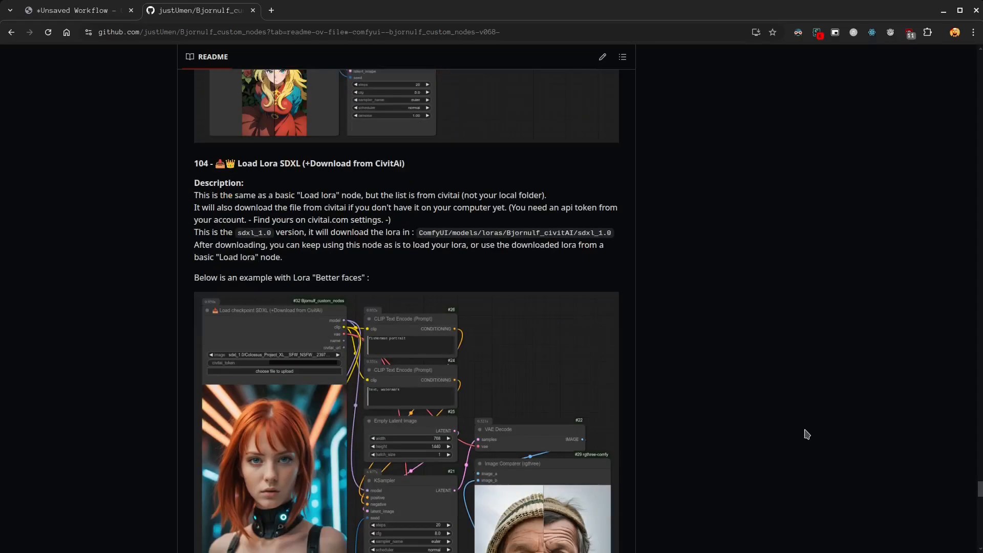
{"action": "scroll", "coordinate": [862, 438], "scroll_direction": "down", "scroll_amount": 2}
{"action": "left_click", "coordinate": [515, 32]}
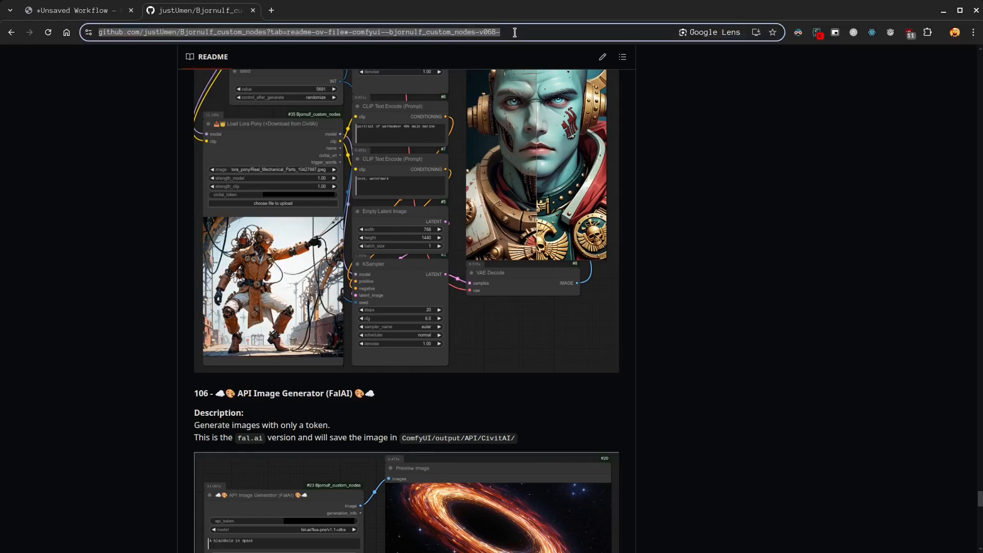
{"action": "key", "text": "Return"}
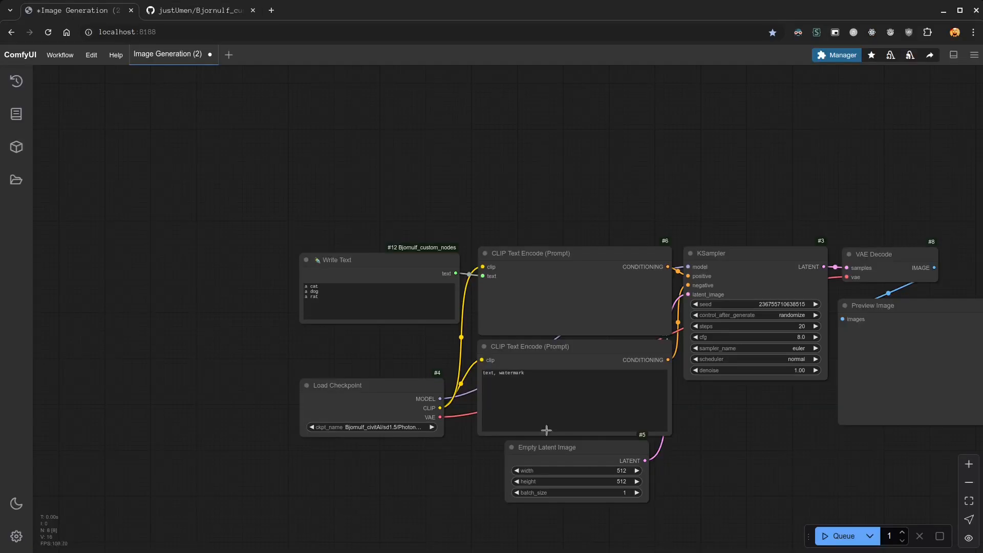
Step: Add a Loop (All Lines from input) node fed by Write Text and connect its STRING output to the positive prompt's text input
{"action": "scroll", "coordinate": [393, 343], "scroll_direction": "up", "scroll_amount": 5}
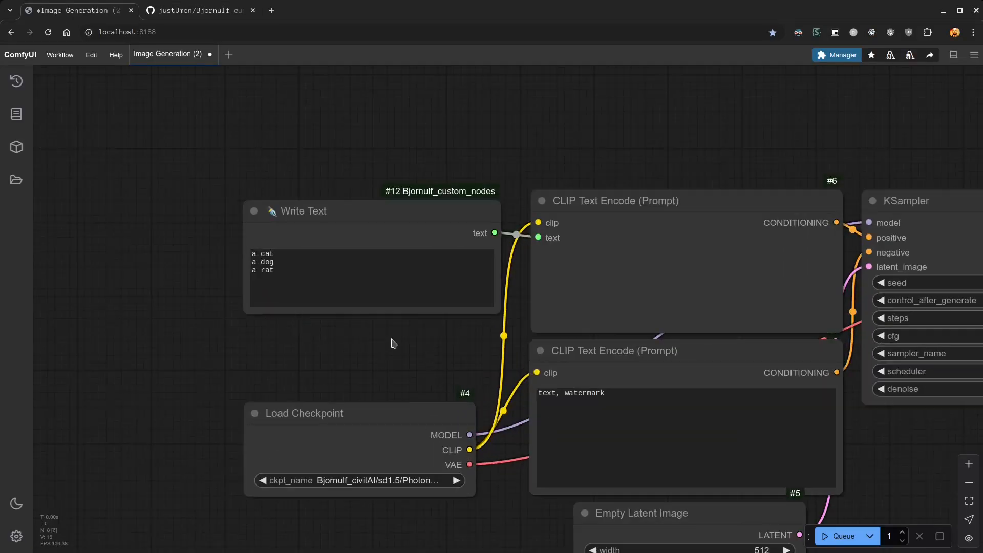
{"action": "left_click", "coordinate": [287, 275]}
{"action": "left_click_drag", "start_coordinate": [356, 363], "coordinate": [84, 308]}
{"action": "scroll", "coordinate": [547, 365], "scroll_direction": "down", "scroll_amount": 3}
{"action": "left_click_drag", "start_coordinate": [550, 430], "coordinate": [656, 423]}
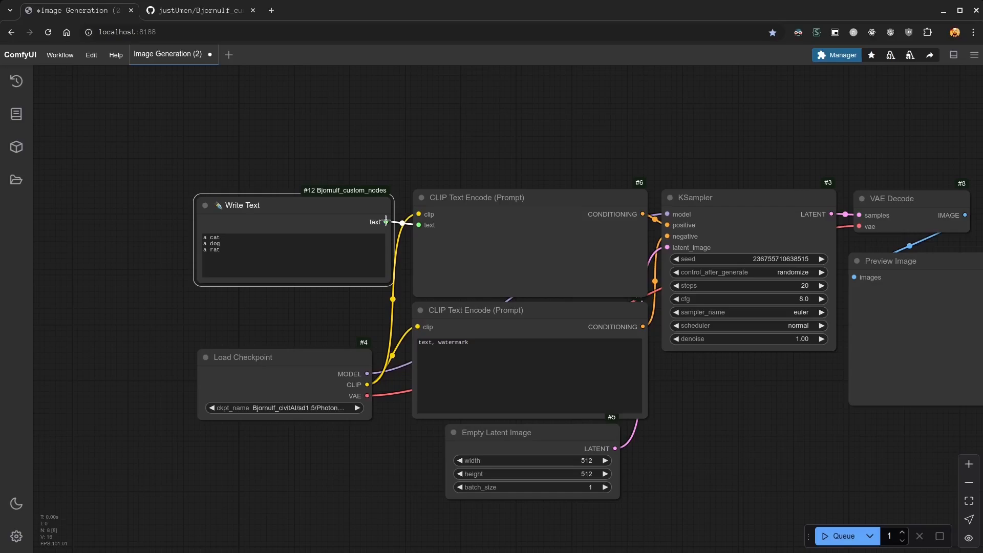
{"action": "left_click_drag", "start_coordinate": [386, 222], "coordinate": [428, 119]}
{"action": "left_click", "coordinate": [448, 141]}
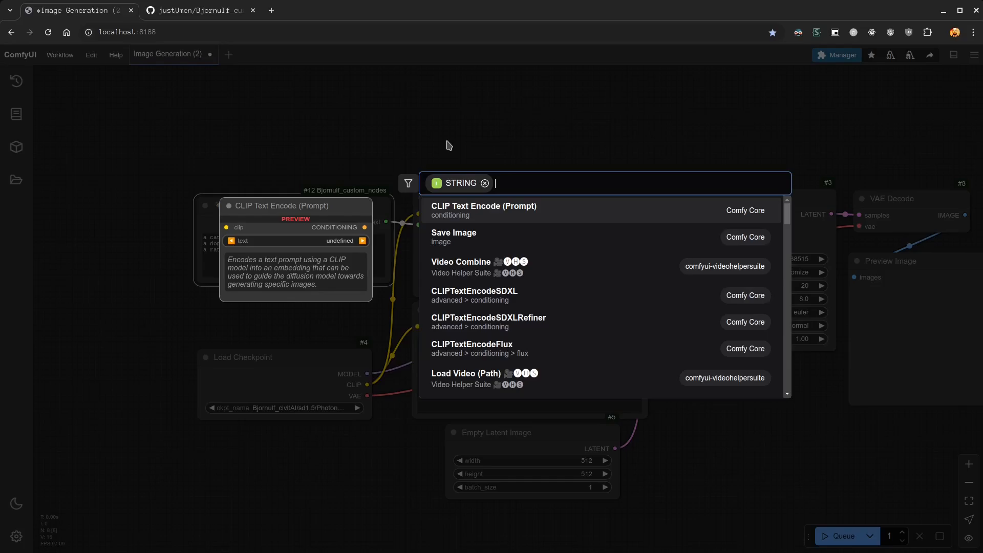
{"action": "type", "text": "loop"}
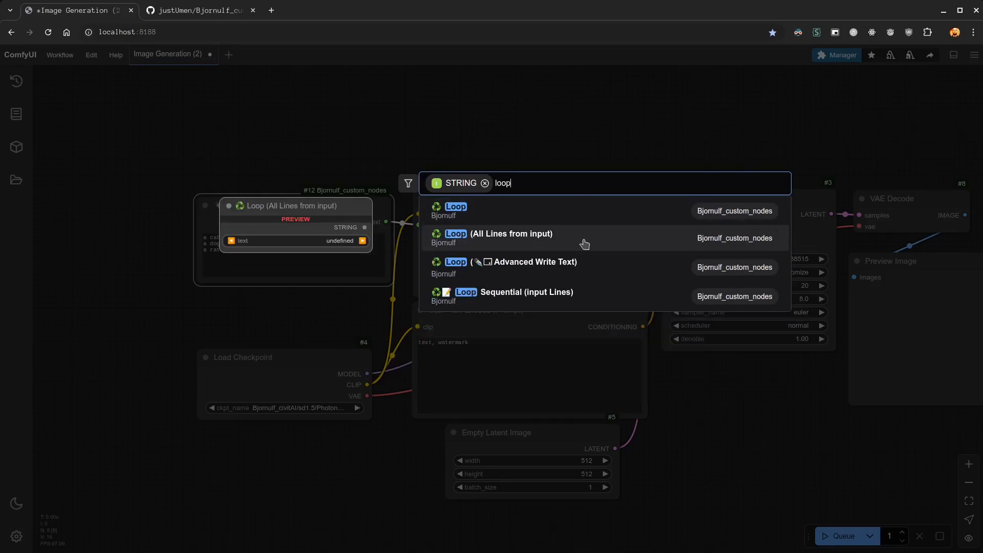
{"action": "left_click", "coordinate": [510, 238]}
{"action": "mouse_move", "coordinate": [482, 115]}
{"action": "left_mouse_down"}
{"action": "mouse_move", "coordinate": [466, 118]}
{"action": "mouse_move", "coordinate": [474, 121]}
{"action": "left_mouse_up"}
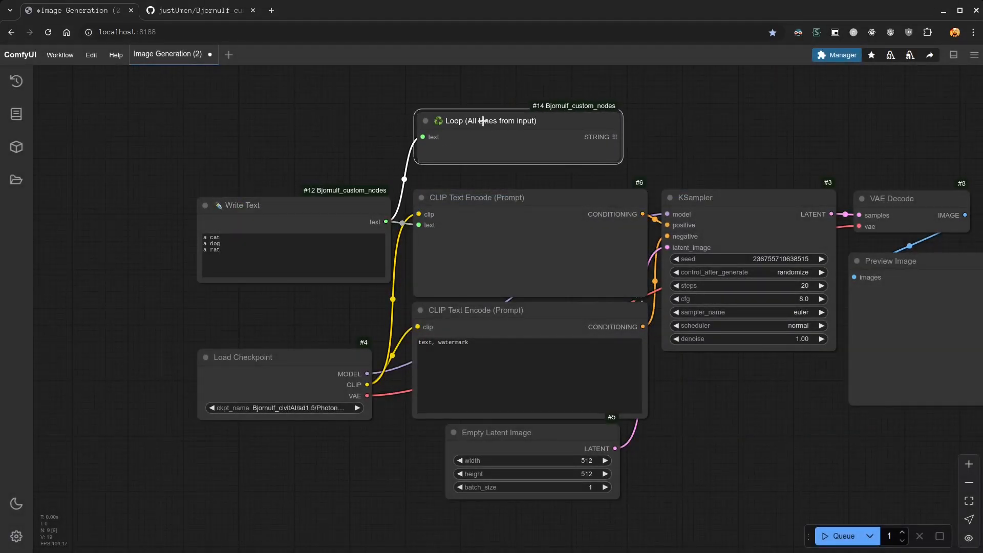
{"action": "left_click_drag", "start_coordinate": [617, 138], "coordinate": [424, 226]}
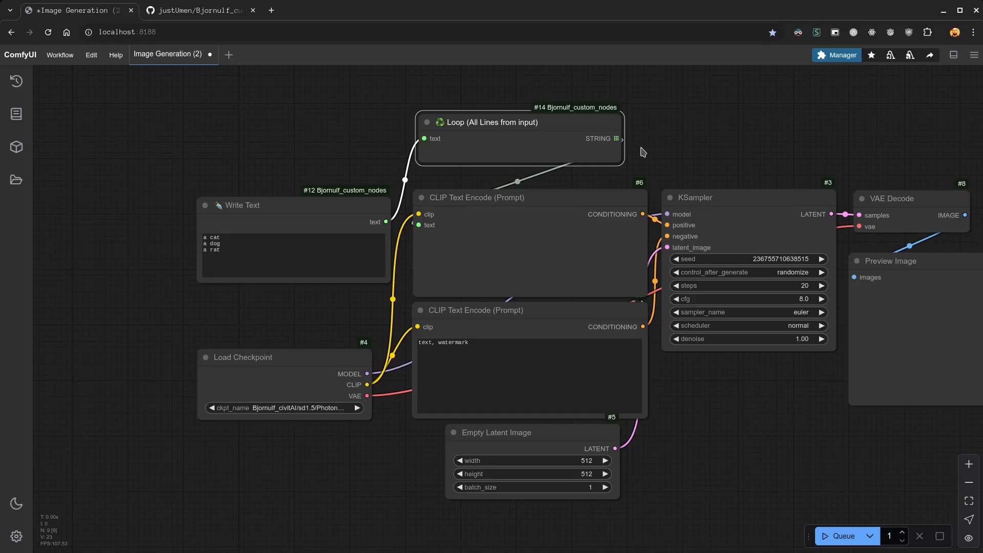
Step: Add a Bjornulf_ShowStringText node on the loop's STRING output, place it above the KSampler, and run the workflow
{"action": "left_click_drag", "start_coordinate": [623, 140], "coordinate": [682, 85]}
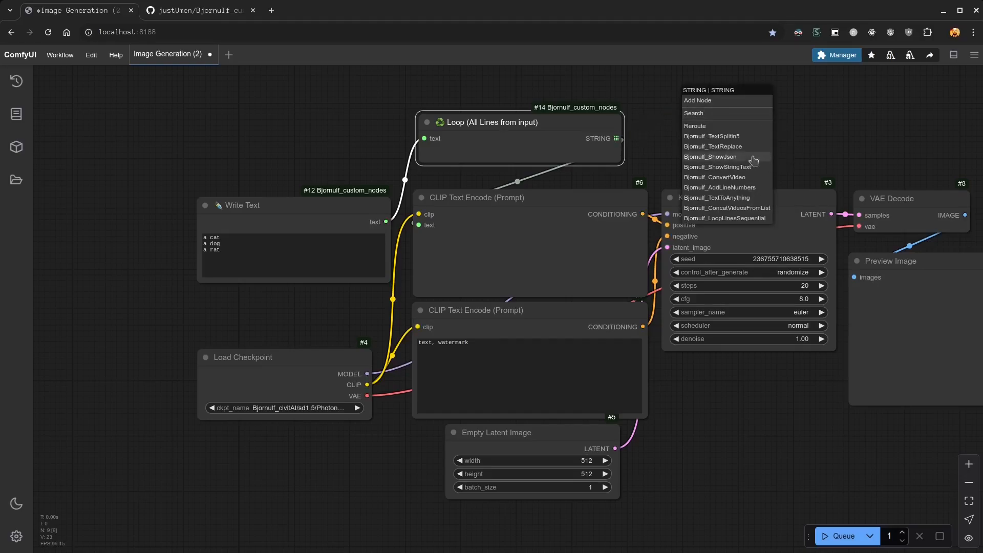
{"action": "left_click", "coordinate": [738, 165]}
{"action": "left_click_drag", "start_coordinate": [892, 118], "coordinate": [843, 215]}
{"action": "left_click_drag", "start_coordinate": [695, 194], "coordinate": [676, 112]}
{"action": "left_click", "coordinate": [840, 536]}
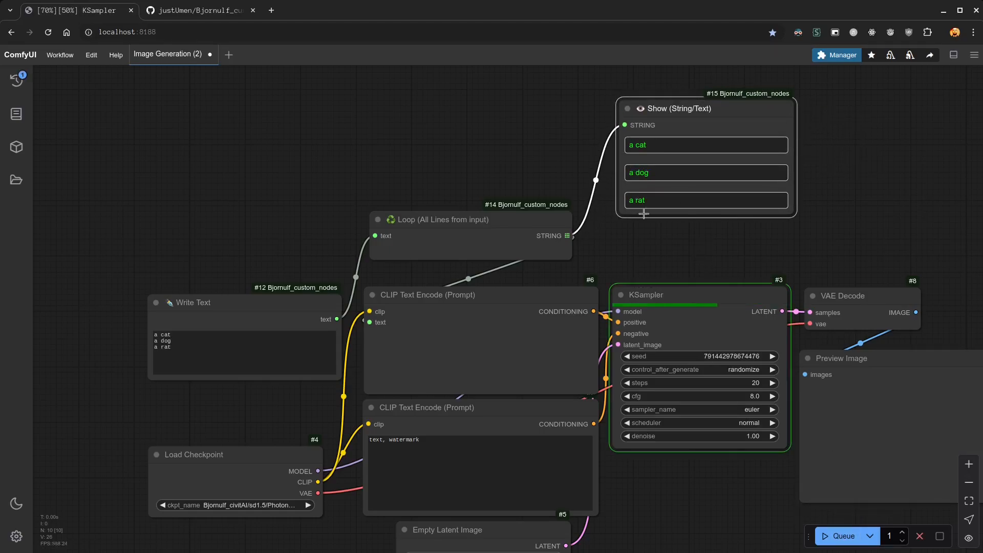
{"action": "left_click_drag", "start_coordinate": [943, 268], "coordinate": [762, 199]}
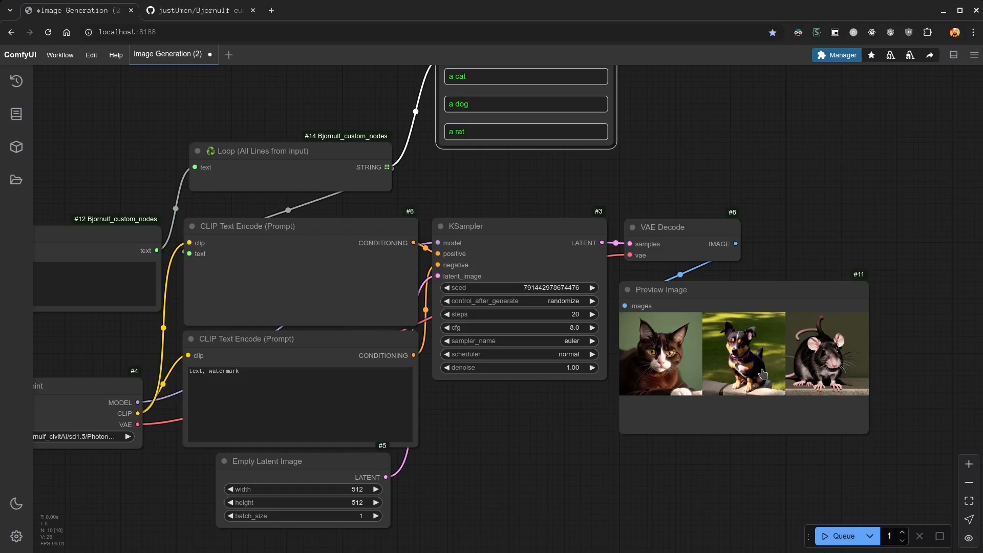
Step: Replace the Loop (All Lines from input) node with a Loop Sequential (input Lines) node fed by Write Text
{"action": "left_click_drag", "start_coordinate": [530, 458], "coordinate": [739, 505]}
{"action": "scroll", "coordinate": [739, 504], "scroll_direction": "down", "scroll_amount": 2}
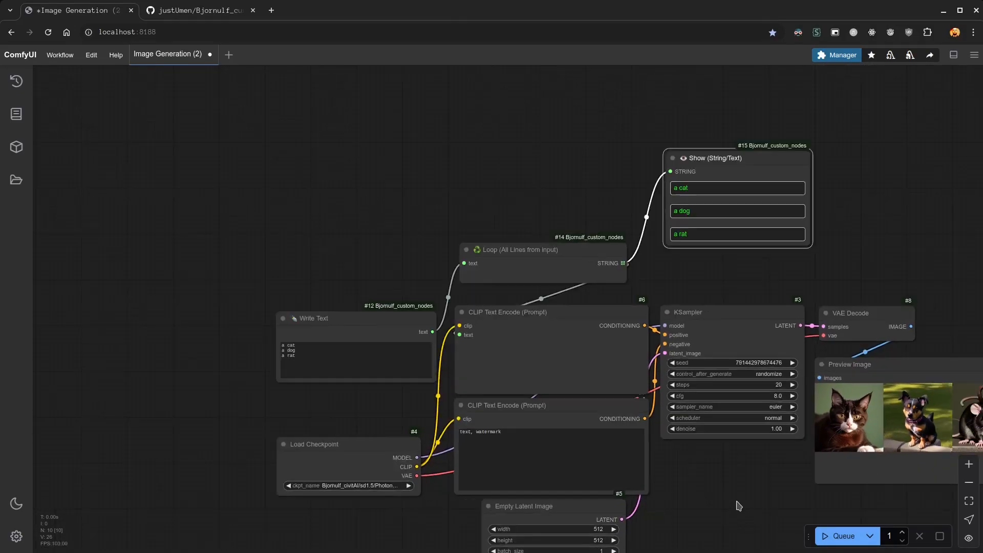
{"action": "left_click_drag", "start_coordinate": [537, 255], "coordinate": [545, 210]}
{"action": "left_click_drag", "start_coordinate": [433, 332], "coordinate": [467, 191]}
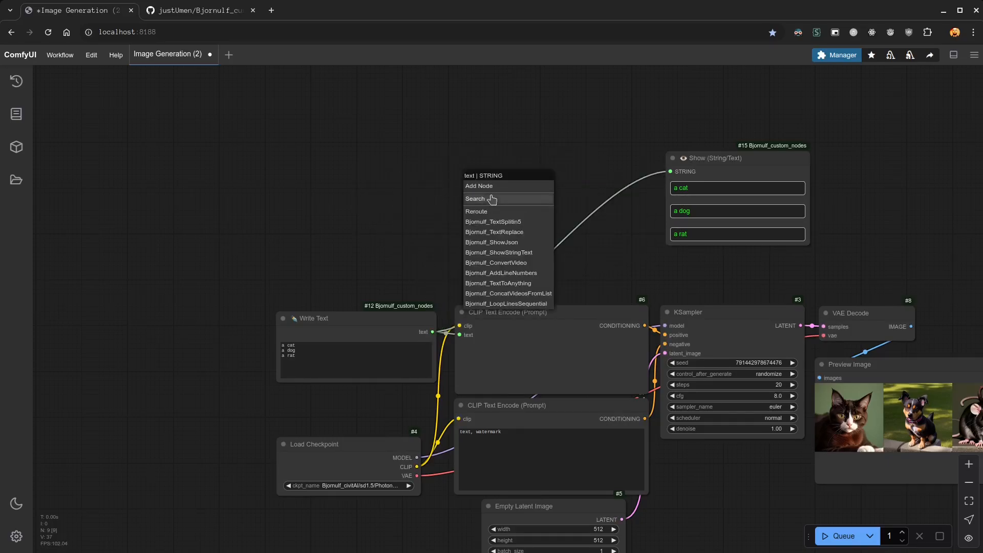
{"action": "left_click", "coordinate": [493, 198]}
{"action": "type", "text": "loop"}
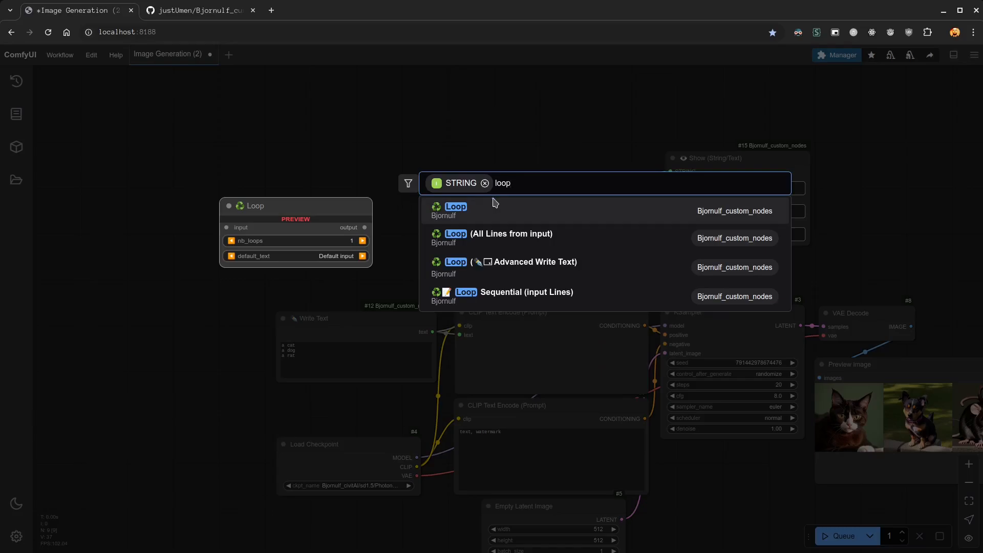
{"action": "left_click", "coordinate": [501, 297]}
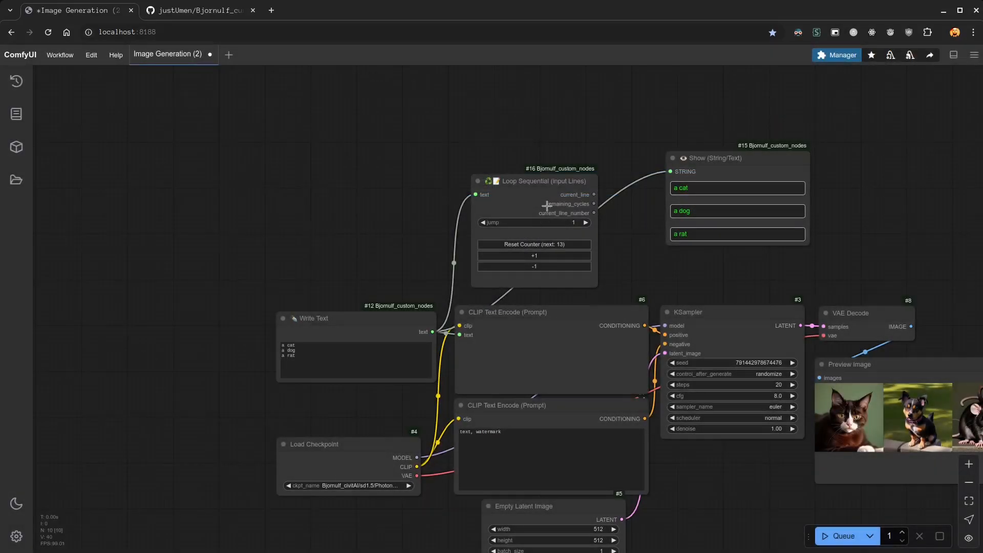
{"action": "mouse_move", "coordinate": [530, 179]}
{"action": "left_mouse_down"}
{"action": "mouse_move", "coordinate": [558, 154]}
{"action": "mouse_move", "coordinate": [511, 160]}
{"action": "mouse_move", "coordinate": [518, 174]}
{"action": "left_mouse_up"}
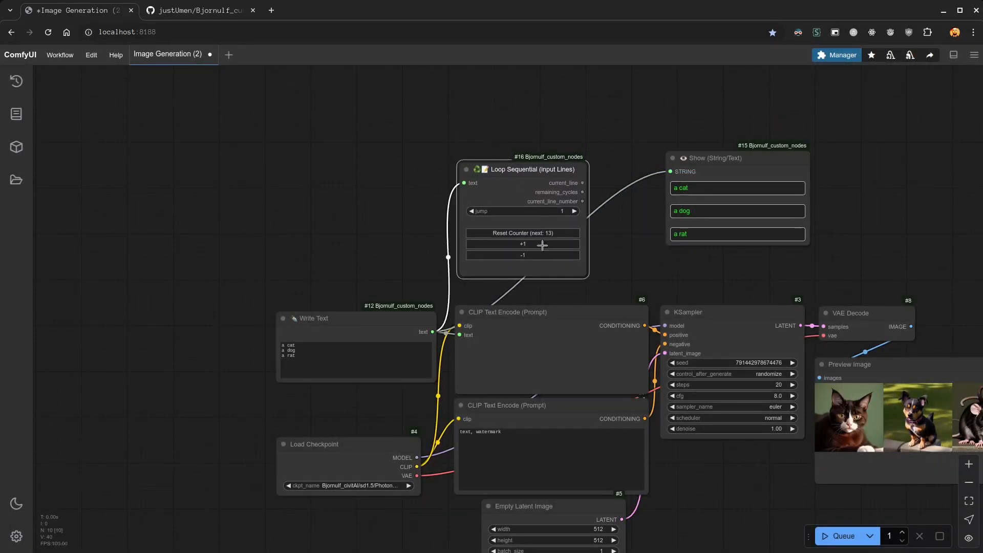
Step: Reset the Loop Sequential counter and connect current_line to the positive prompt's text input and the Show (String/Text) node
{"action": "left_click", "coordinate": [532, 233]}
{"action": "left_click_drag", "start_coordinate": [583, 183], "coordinate": [460, 334]}
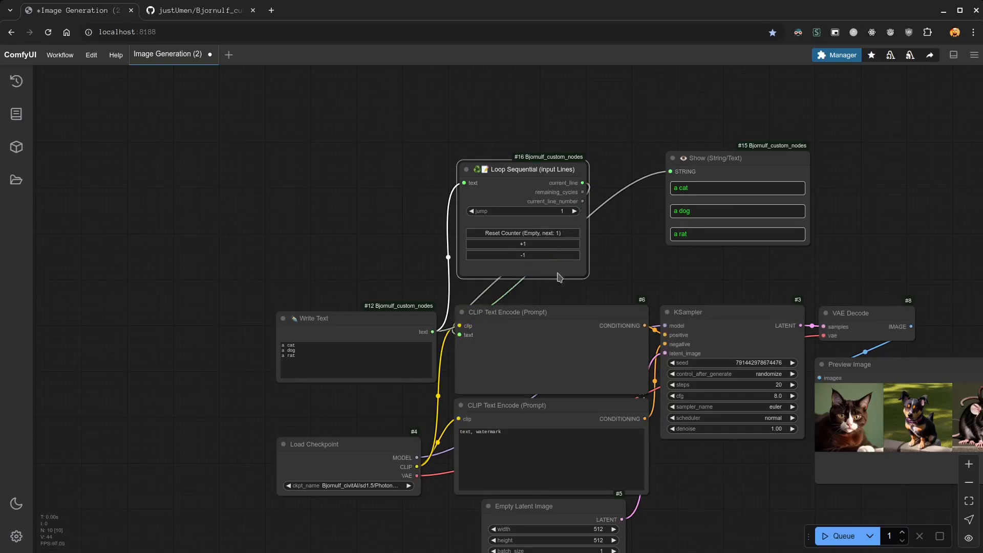
{"action": "left_click_drag", "start_coordinate": [582, 183], "coordinate": [698, 192]}
{"action": "left_click_drag", "start_coordinate": [543, 170], "coordinate": [566, 182]}
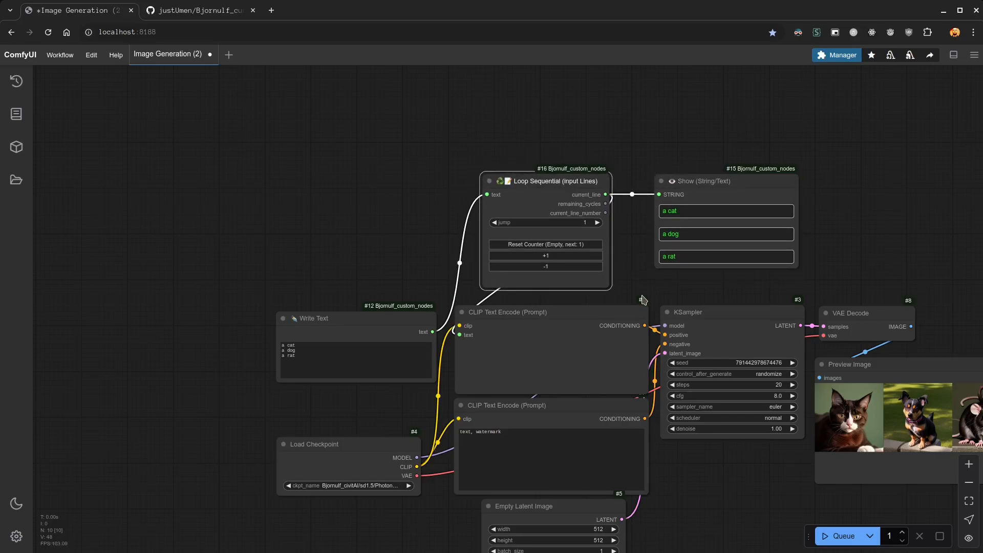
Step: Run the workflow three times in a row to generate one image for each text line
{"action": "left_click_drag", "start_coordinate": [860, 264], "coordinate": [709, 204]}
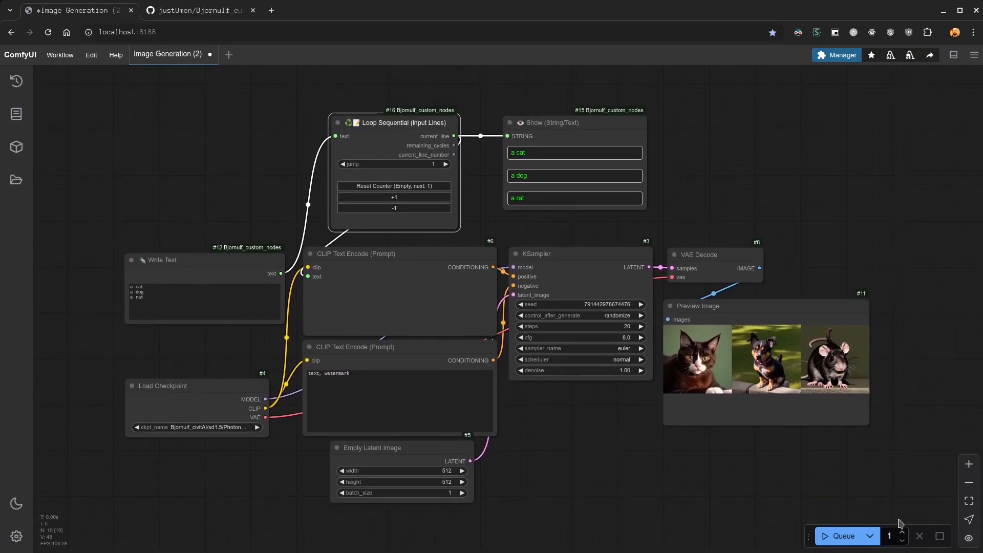
{"action": "scroll", "coordinate": [756, 483], "scroll_direction": "up", "scroll_amount": 5}
{"action": "left_click", "coordinate": [833, 541]}
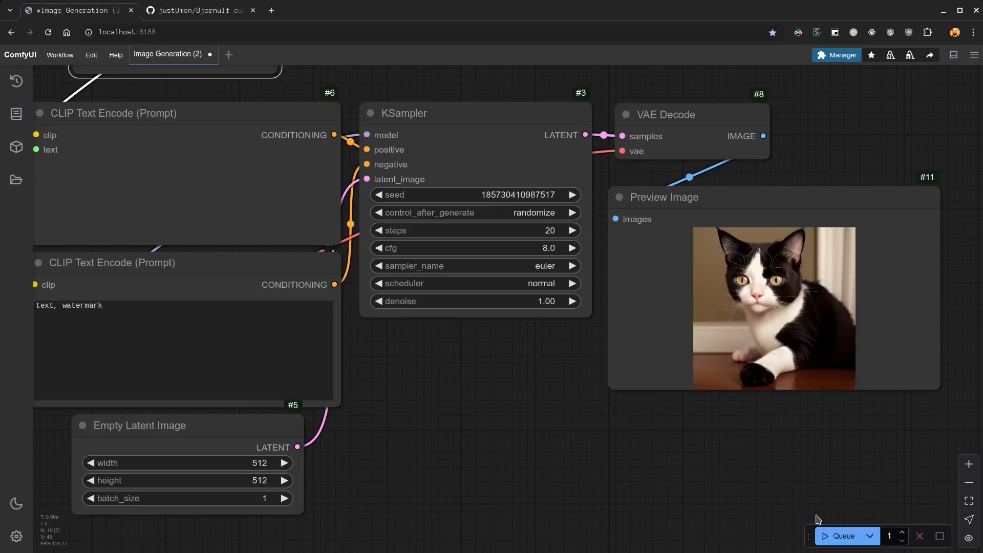
{"action": "left_click", "coordinate": [834, 535]}
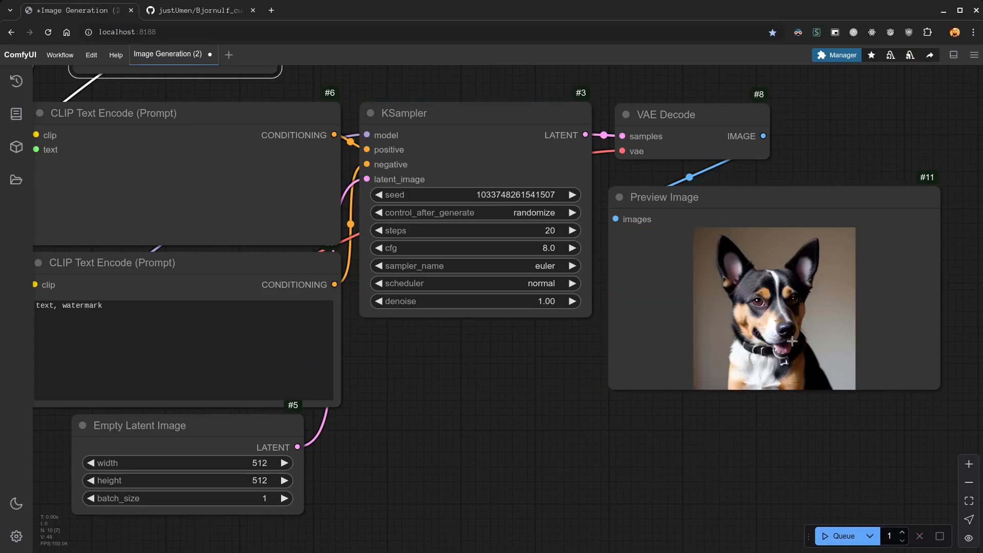
{"action": "left_click", "coordinate": [840, 536]}
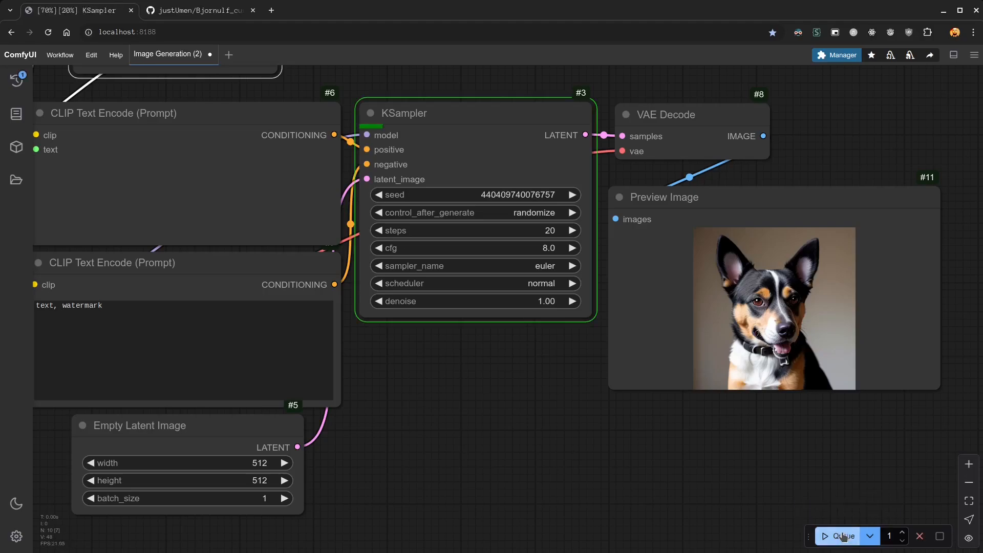
Step: Reset the counter of the Loop Sequential node so it restarts from the first line
{"action": "scroll", "coordinate": [514, 368], "scroll_direction": "down", "scroll_amount": 3}
{"action": "left_click_drag", "start_coordinate": [434, 373], "coordinate": [741, 482]}
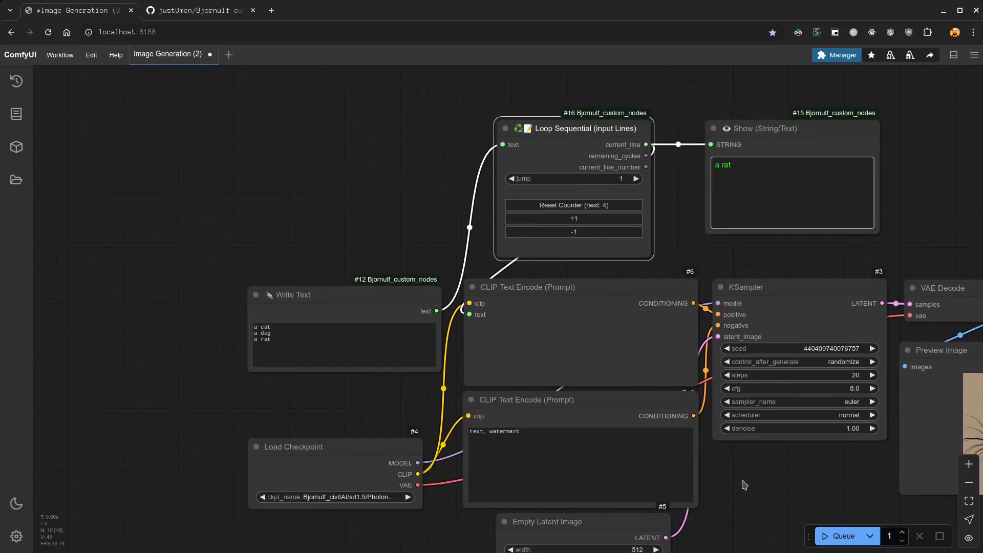
{"action": "scroll", "coordinate": [741, 481], "scroll_direction": "down", "scroll_amount": 3}
{"action": "left_click_drag", "start_coordinate": [624, 213], "coordinate": [624, 213]}
{"action": "scroll", "coordinate": [680, 285], "scroll_direction": "up", "scroll_amount": 12}
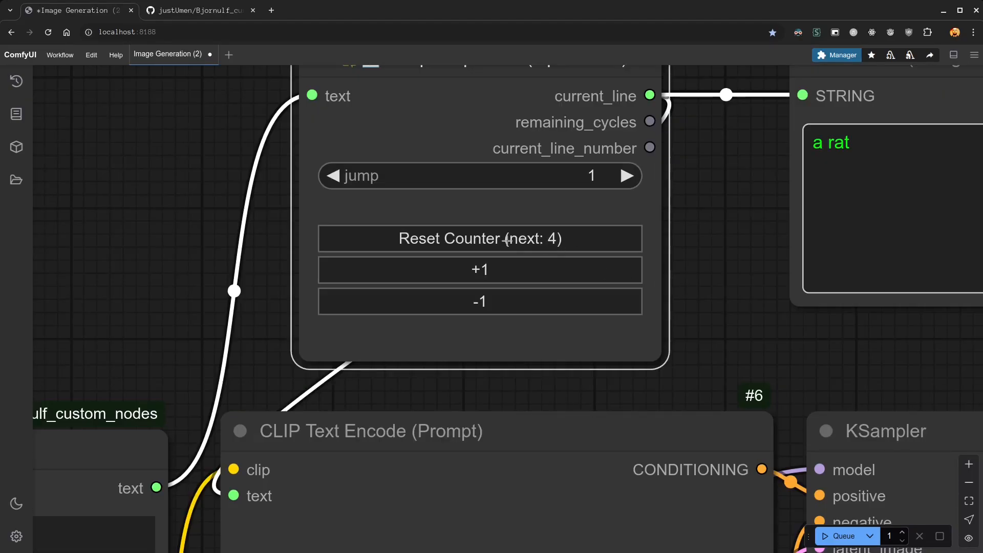
{"action": "left_click", "coordinate": [507, 241]}
Step: Run the workflow once to generate the image for the first line, "a cat"
{"action": "scroll", "coordinate": [736, 327], "scroll_direction": "down", "scroll_amount": 3}
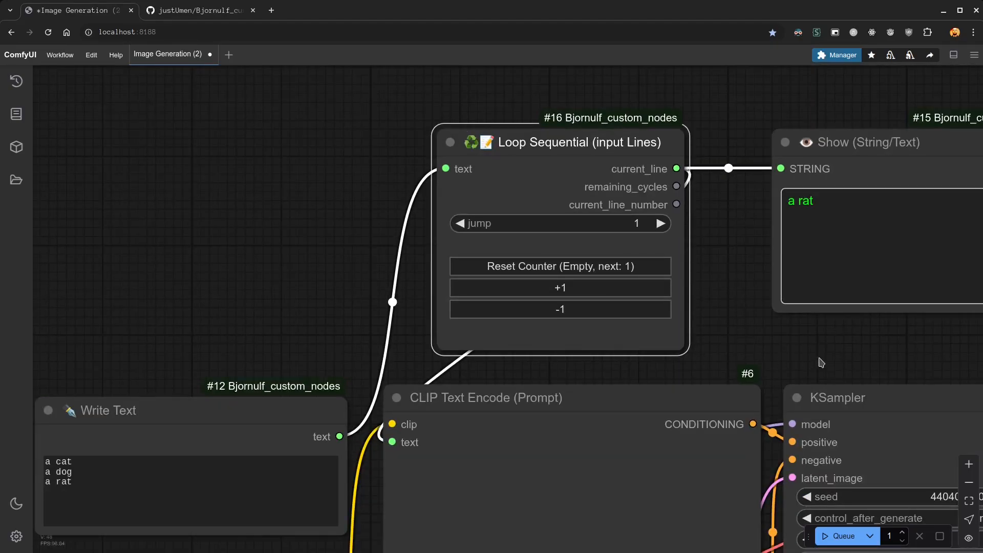
{"action": "left_click_drag", "start_coordinate": [822, 362], "coordinate": [828, 287]}
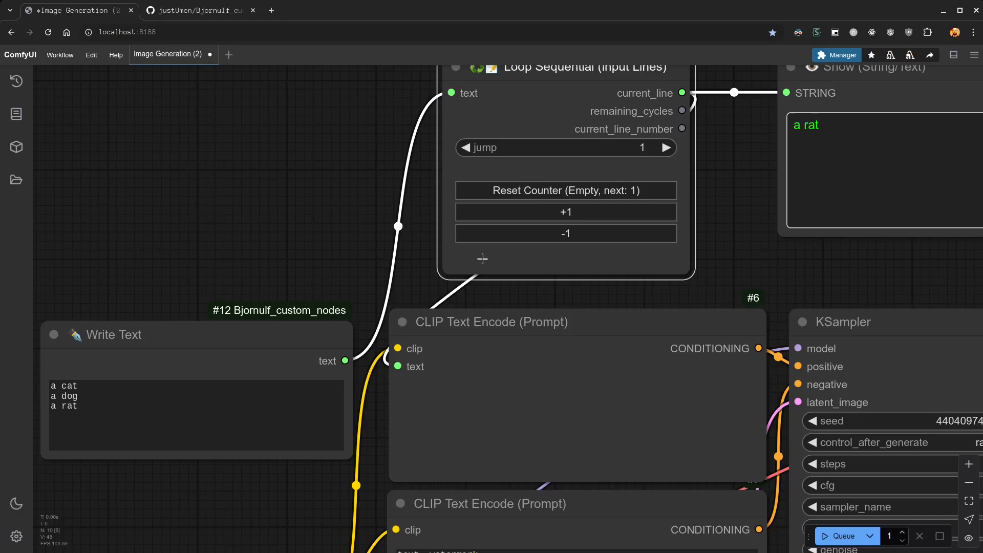
{"action": "left_click", "coordinate": [96, 384]}
{"action": "left_click", "coordinate": [733, 278]}
{"action": "left_click_drag", "start_coordinate": [817, 288], "coordinate": [430, 160]}
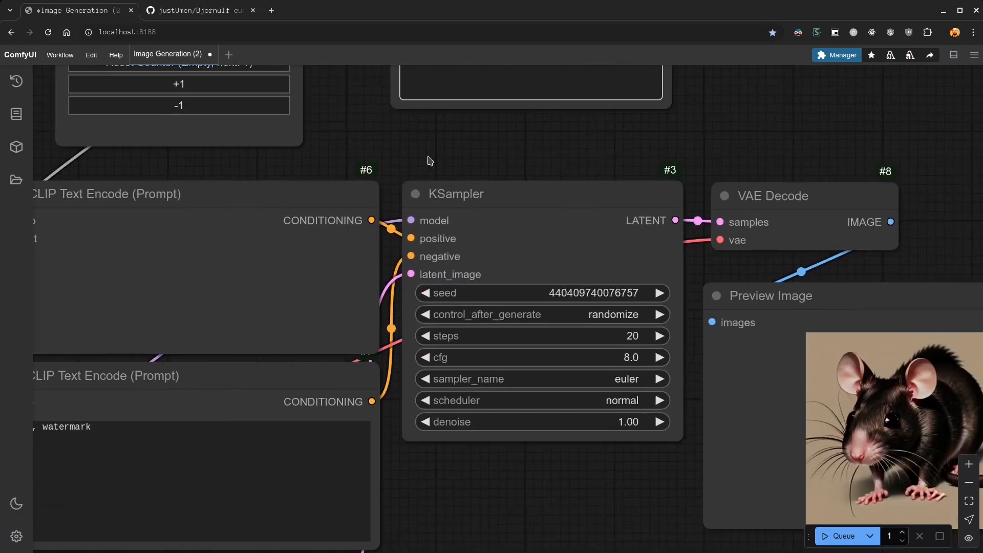
{"action": "left_click", "coordinate": [840, 536]}
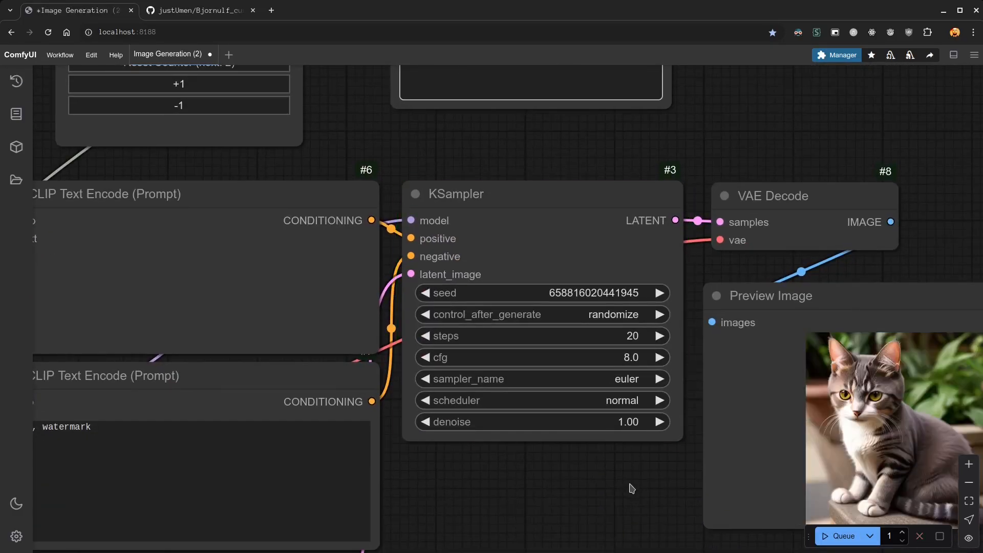
Step: Run the workflow two more times to generate the images for "a dog" and "a rat"
{"action": "left_click_drag", "start_coordinate": [628, 485], "coordinate": [660, 485]}
{"action": "scroll", "coordinate": [661, 485], "scroll_direction": "down", "scroll_amount": 4}
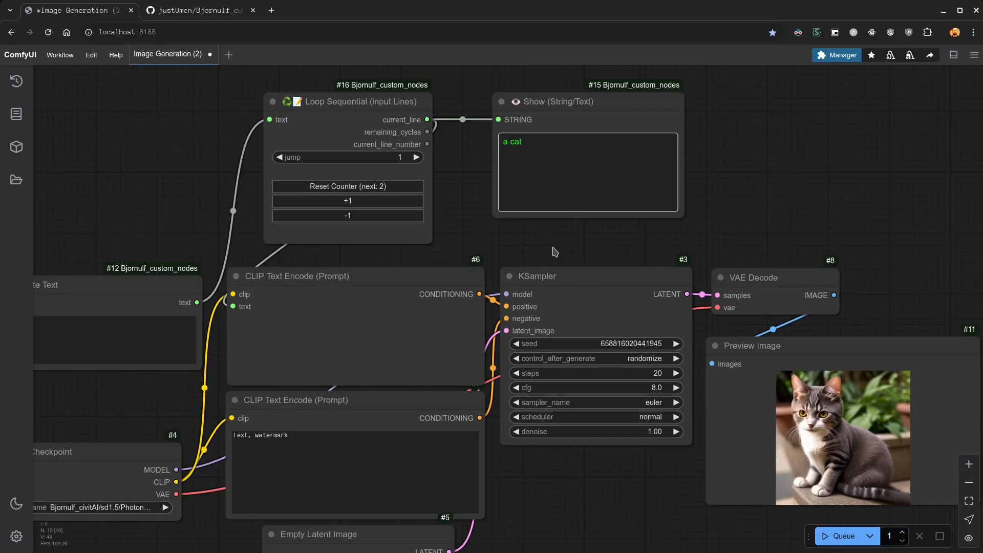
{"action": "left_click_drag", "start_coordinate": [553, 250], "coordinate": [688, 253]}
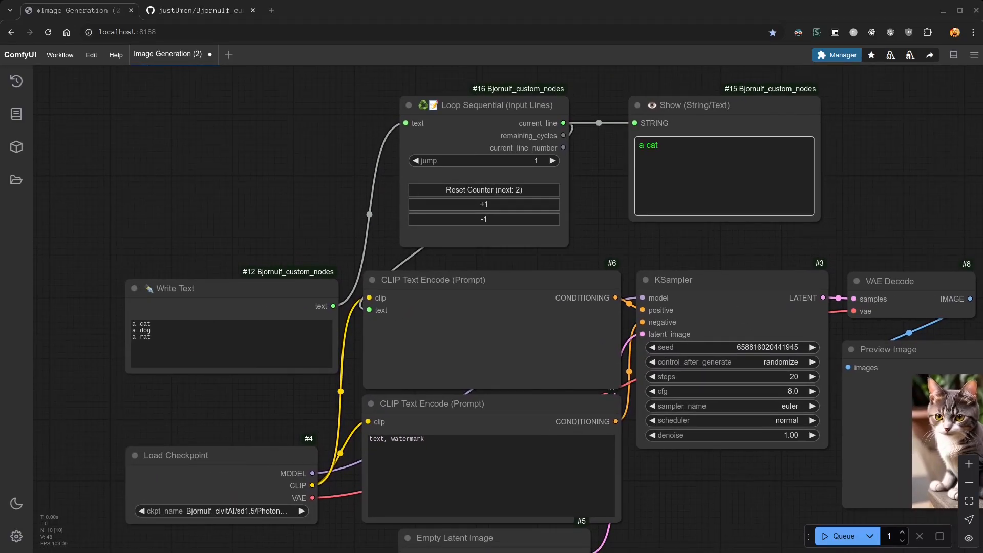
{"action": "left_click", "coordinate": [840, 536]}
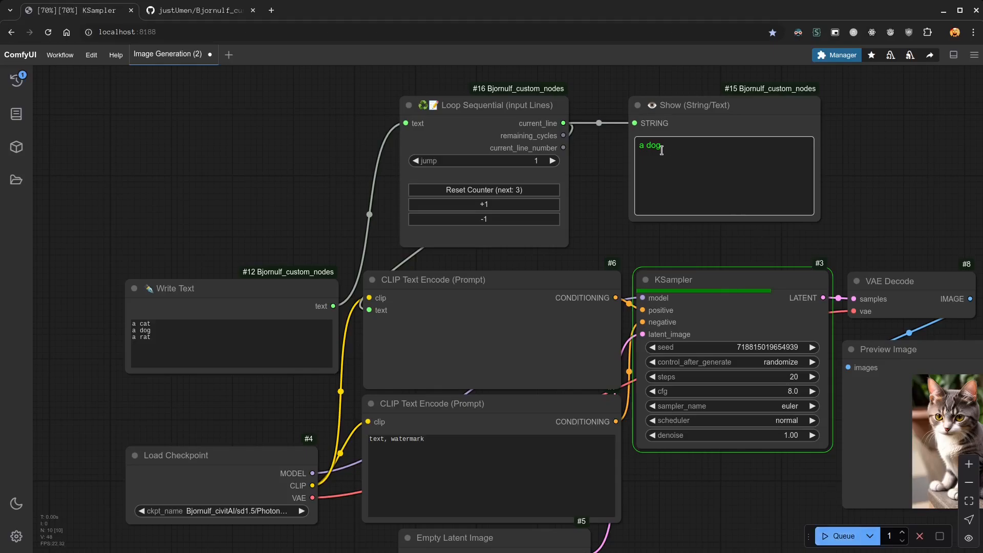
{"action": "left_click_drag", "start_coordinate": [727, 482], "coordinate": [621, 469]}
{"action": "left_click", "coordinate": [826, 540]}
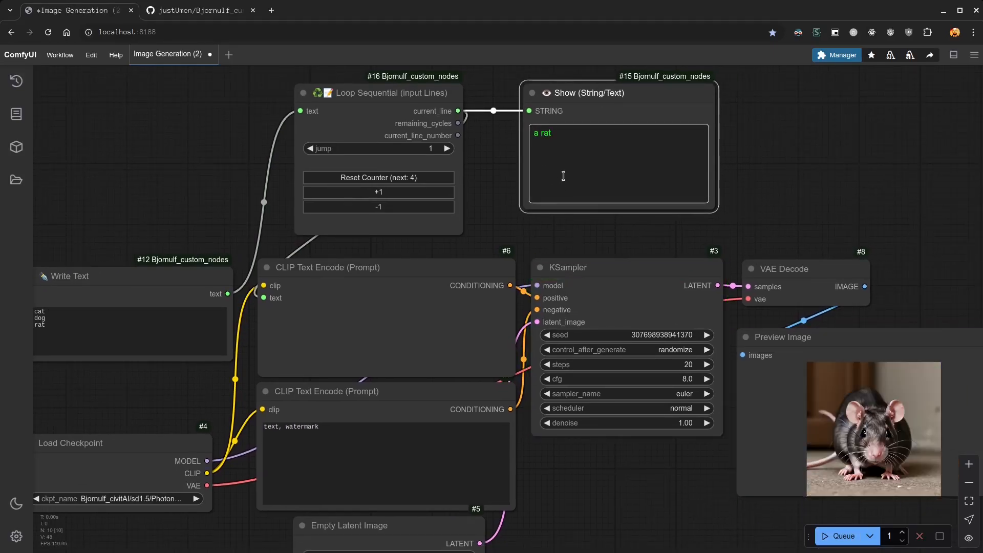
Step: Run the workflow once more past the last text line without resetting the loop counter
{"action": "left_click_drag", "start_coordinate": [560, 132], "coordinate": [526, 130]}
{"action": "left_click", "coordinate": [572, 134]}
{"action": "left_click", "coordinate": [840, 536]}
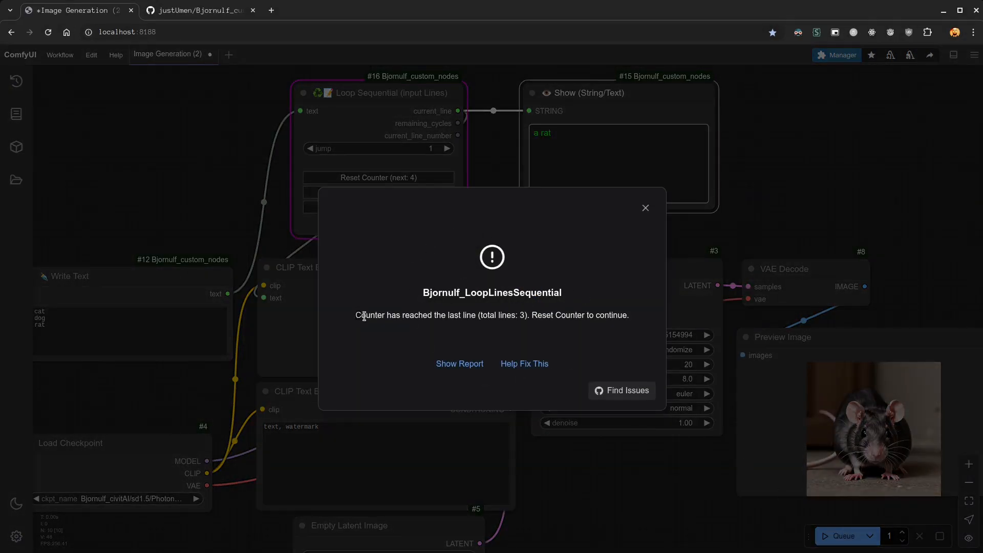
Step: Read the Loop Sequential node's error message and dismiss the dialog
{"action": "left_click_drag", "start_coordinate": [363, 316], "coordinate": [636, 318]}
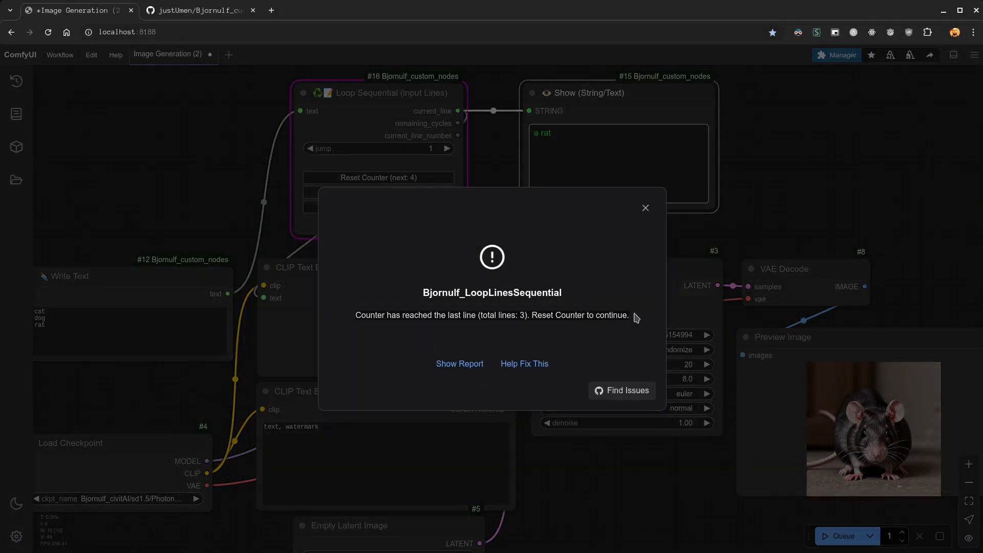
{"action": "left_click", "coordinate": [645, 208]}
{"action": "left_click", "coordinate": [636, 479]}
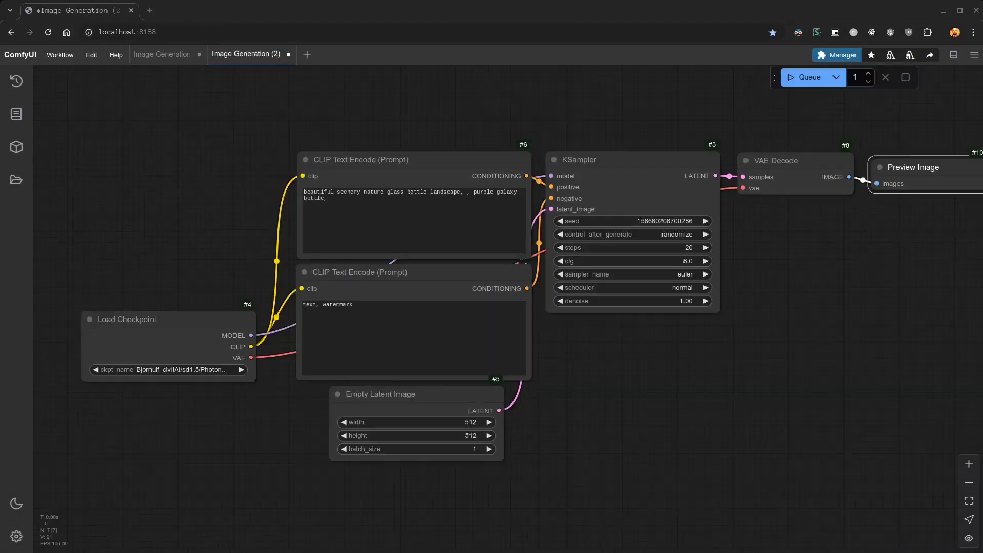
Step: Add a Loop (Float) node to the workflow and place it above the KSampler
{"action": "double_click", "coordinate": [588, 371]}
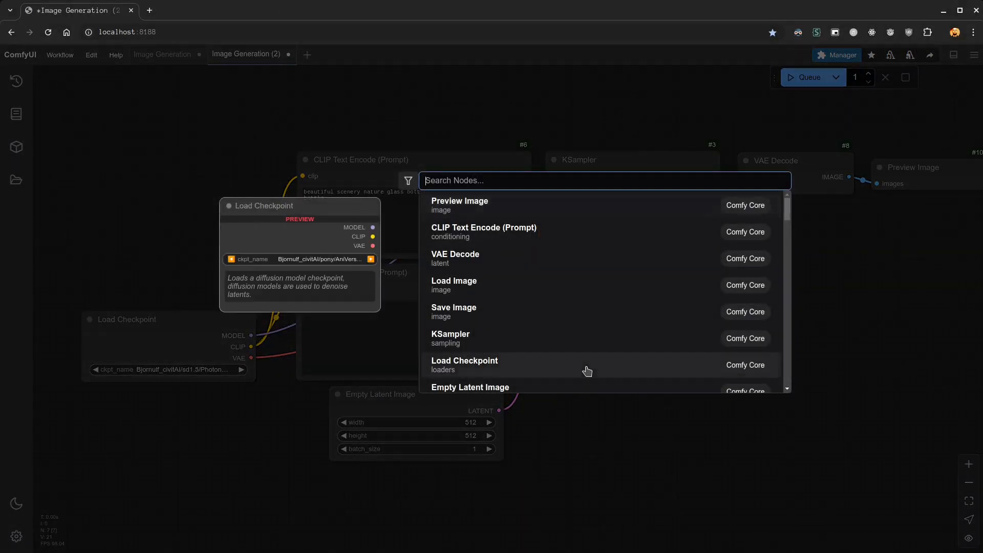
{"action": "type", "text": "loop"}
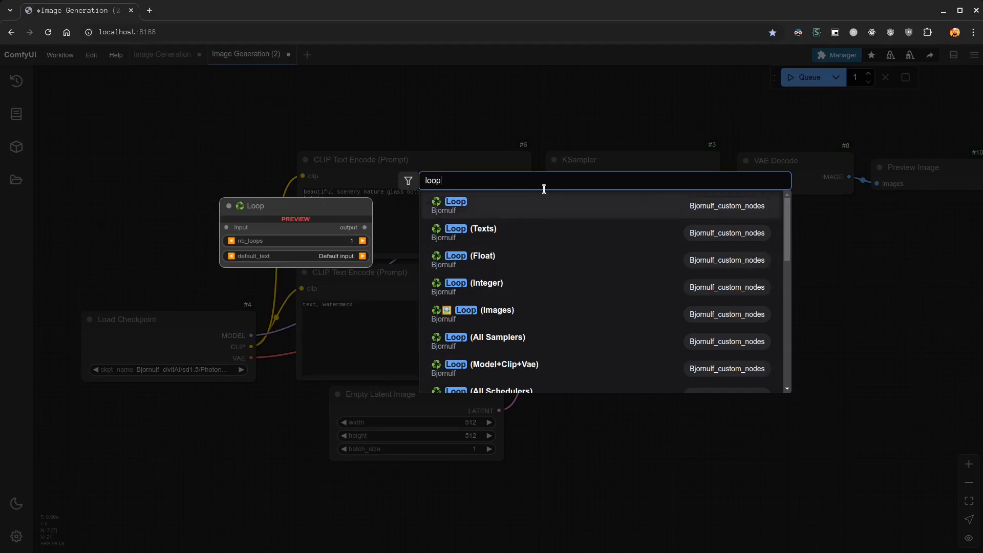
{"action": "scroll", "coordinate": [599, 317], "scroll_direction": "down", "scroll_amount": 7}
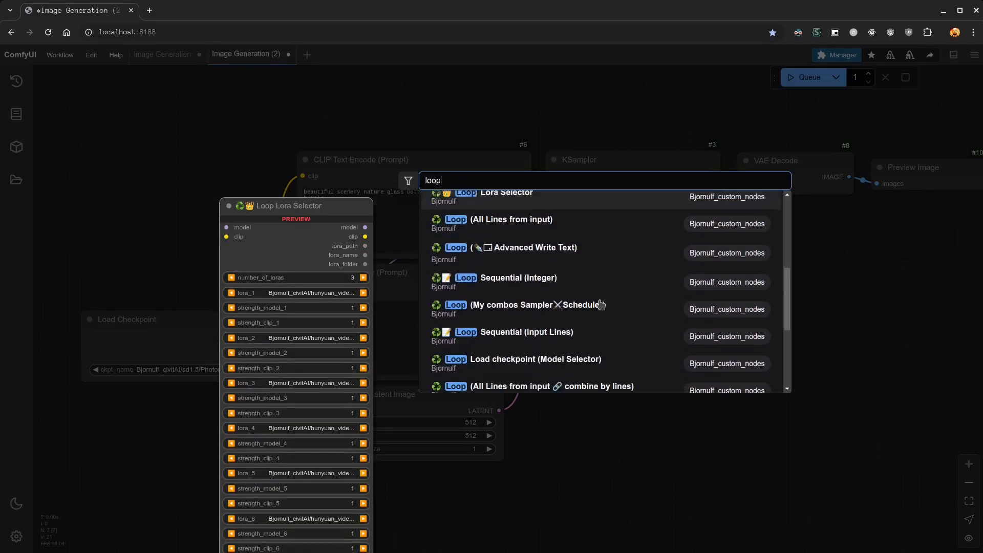
{"action": "scroll", "coordinate": [598, 321], "scroll_direction": "up", "scroll_amount": 4}
{"action": "scroll", "coordinate": [598, 321], "scroll_direction": "up", "scroll_amount": 3}
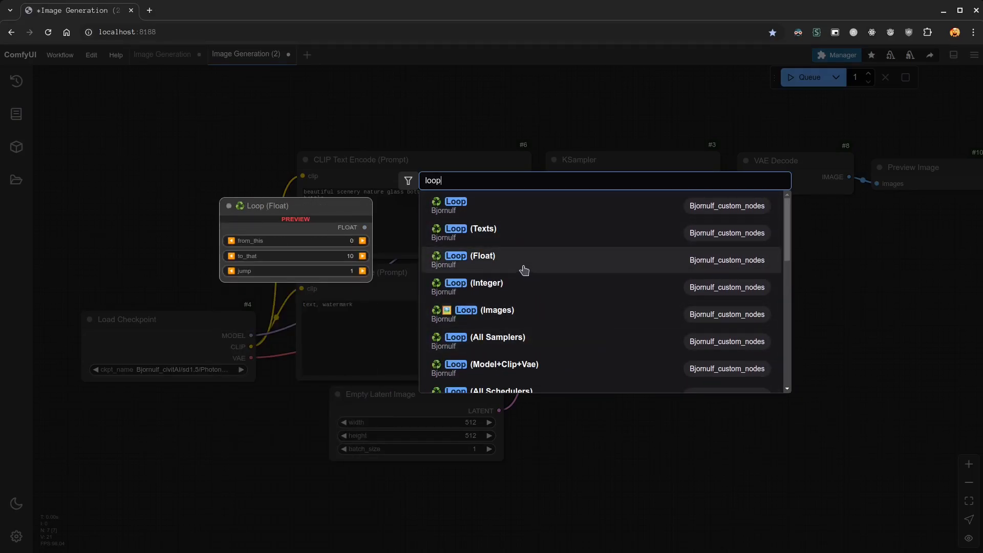
{"action": "left_click", "coordinate": [520, 264]}
{"action": "left_click_drag", "start_coordinate": [616, 351], "coordinate": [624, 77]}
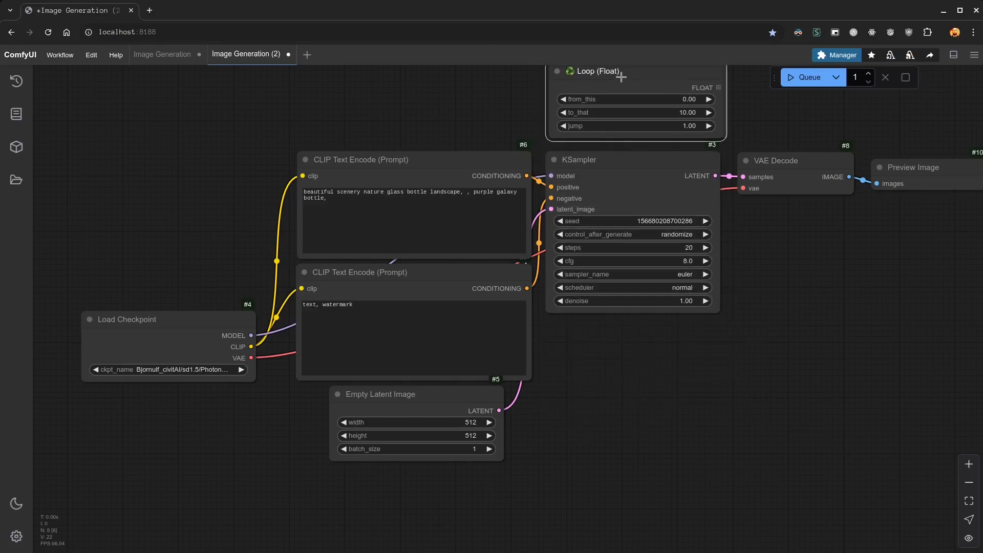
Step: Connect the Loop (Float) output to the KSampler's cfg input and set from_this to 1
{"action": "left_click_drag", "start_coordinate": [768, 126], "coordinate": [787, 256]}
{"action": "left_click_drag", "start_coordinate": [723, 201], "coordinate": [573, 391]}
{"action": "left_click", "coordinate": [806, 212]}
{"action": "left_click", "coordinate": [693, 212]}
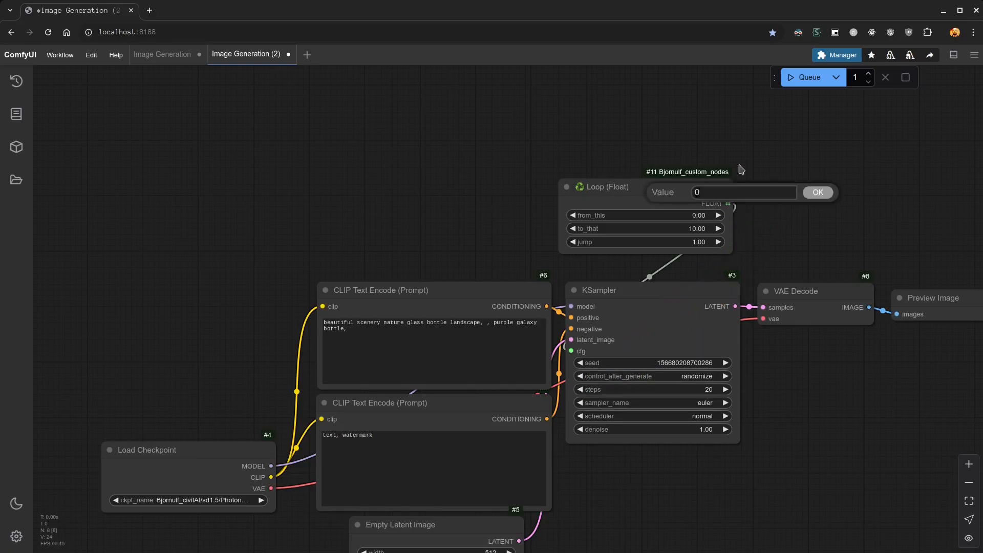
{"action": "type", "text": "1"}
{"action": "key", "text": "Return"}
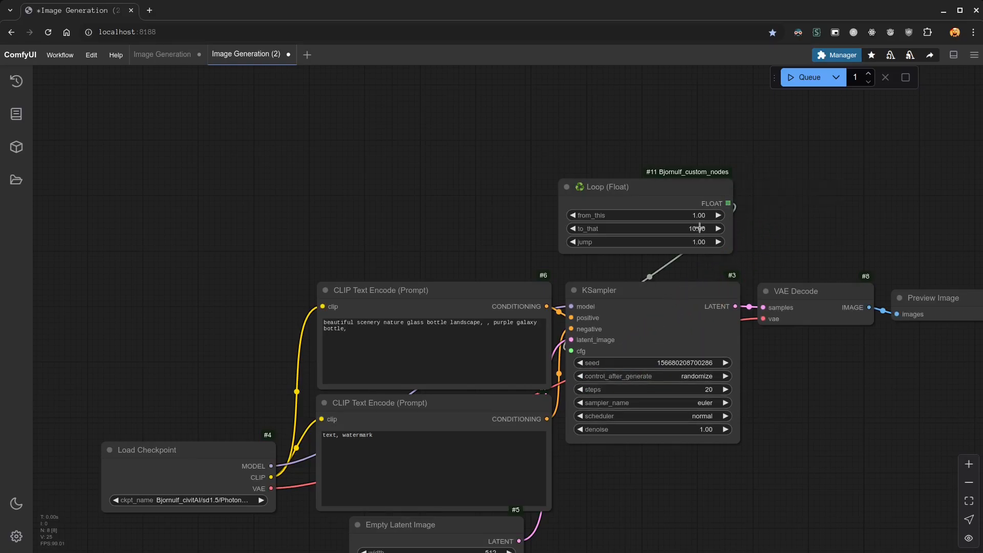
Step: Move the Preview Image node beneath the KSampler and run the workflow over the looped cfg values
{"action": "left_click_drag", "start_coordinate": [820, 420], "coordinate": [669, 390]}
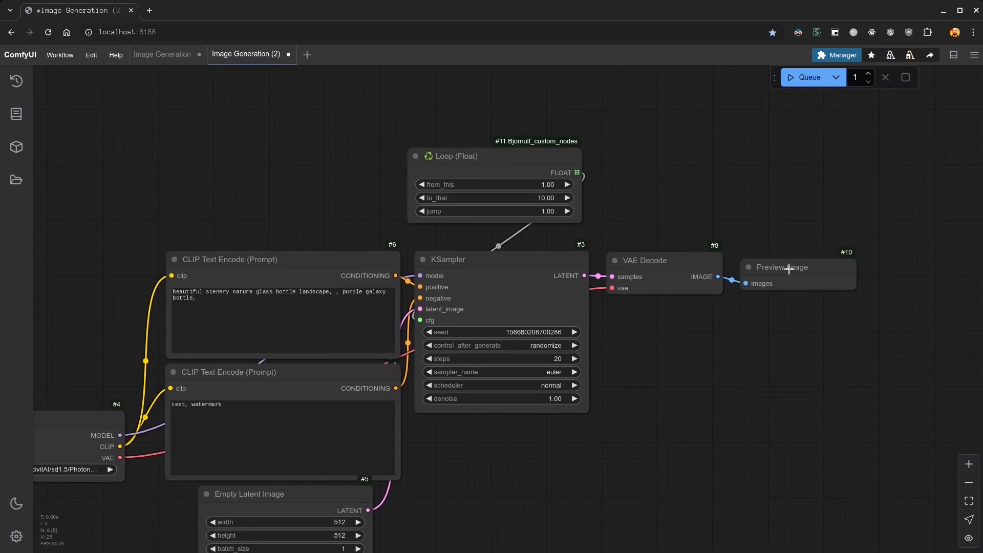
{"action": "left_click_drag", "start_coordinate": [789, 269], "coordinate": [472, 443]}
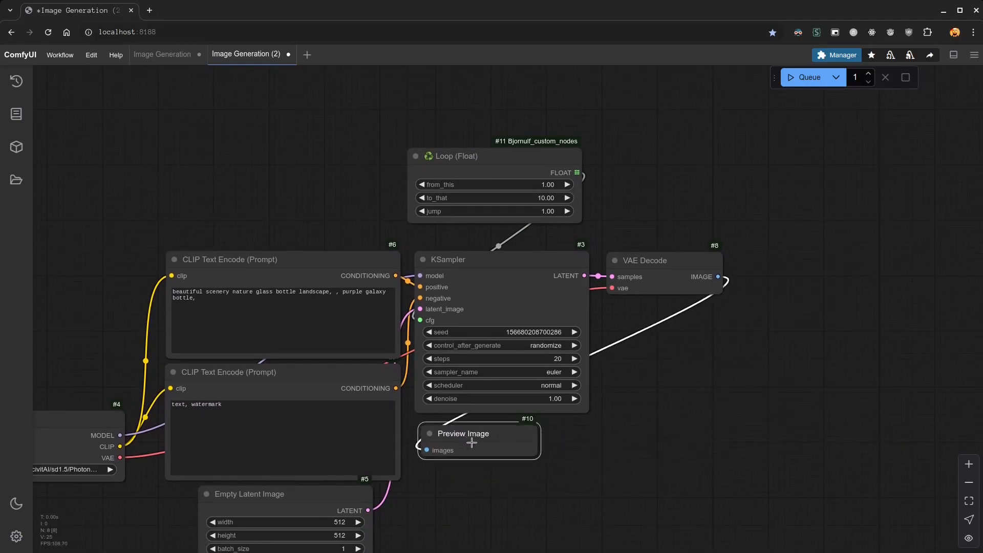
{"action": "left_click", "coordinate": [805, 77]}
{"action": "scroll", "coordinate": [608, 205], "scroll_direction": "up", "scroll_amount": 6}
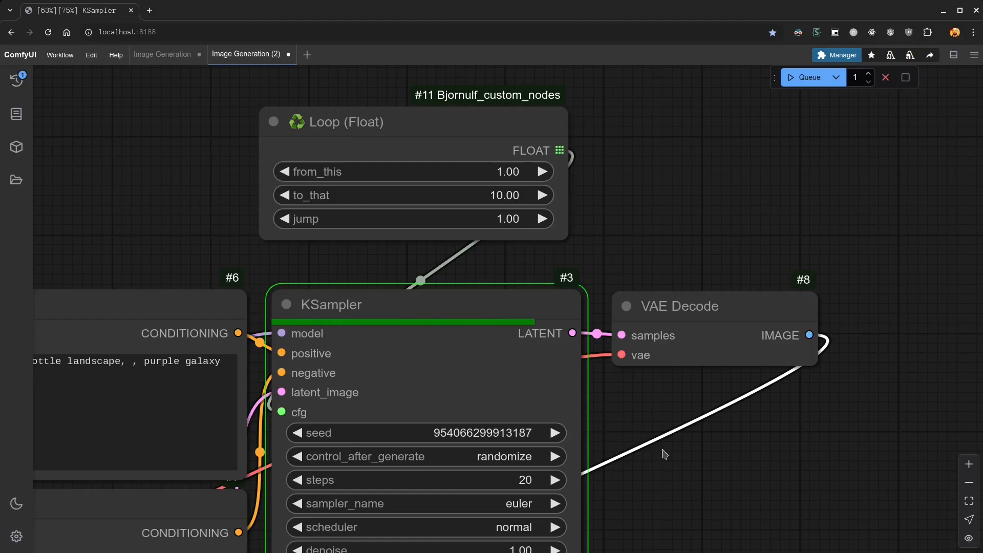
{"action": "left_click_drag", "start_coordinate": [705, 452], "coordinate": [731, 390]}
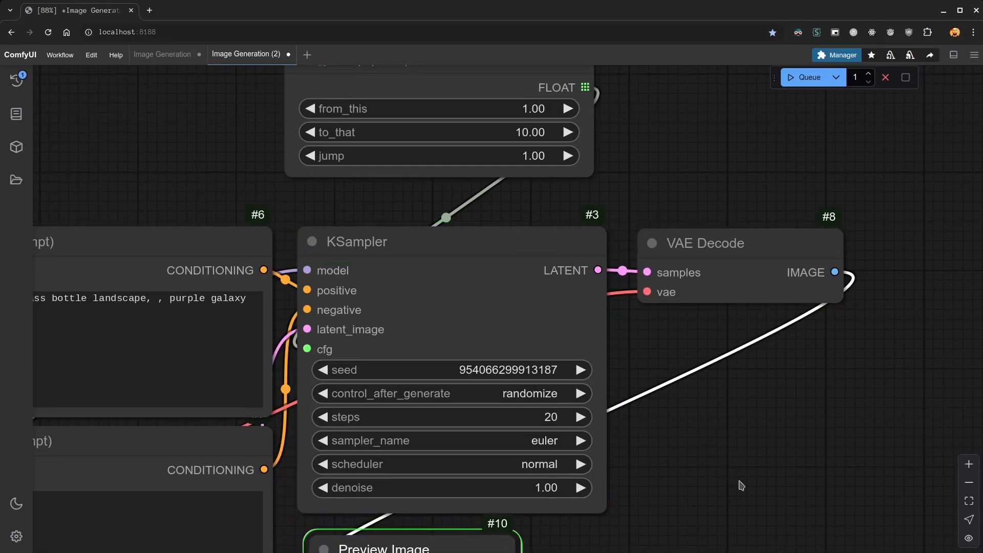
Step: Widen the Preview Image node and examine the images generated with the different cfg values
{"action": "scroll", "coordinate": [741, 479], "scroll_direction": "down", "scroll_amount": 3}
{"action": "left_click_drag", "start_coordinate": [745, 464], "coordinate": [793, 194]}
{"action": "left_click_drag", "start_coordinate": [750, 407], "coordinate": [723, 348]}
{"action": "left_click_drag", "start_coordinate": [605, 406], "coordinate": [864, 406]}
{"action": "scroll", "coordinate": [717, 445], "scroll_direction": "up", "scroll_amount": 6}
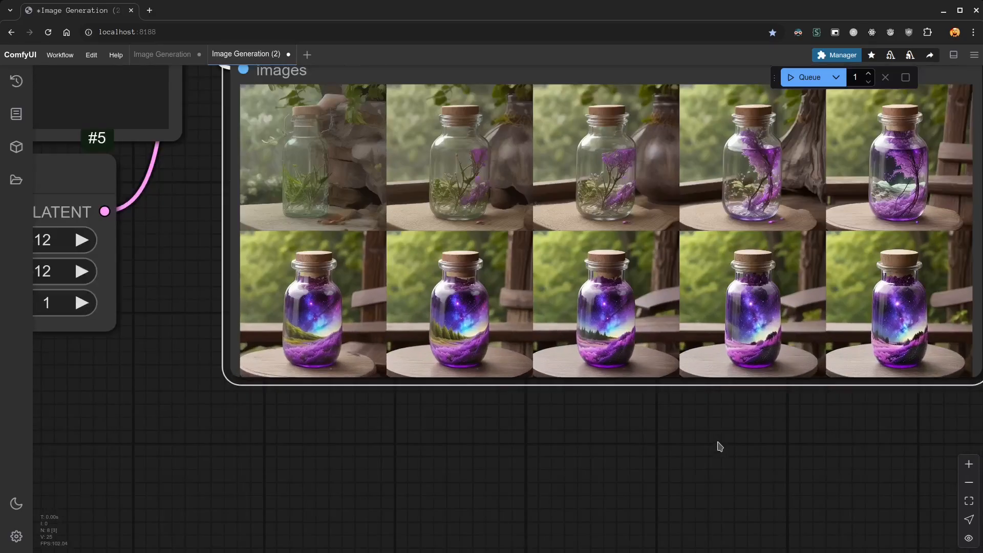
{"action": "scroll", "coordinate": [741, 432], "scroll_direction": "up", "scroll_amount": 2}
{"action": "left_click_drag", "start_coordinate": [742, 433], "coordinate": [680, 538]}
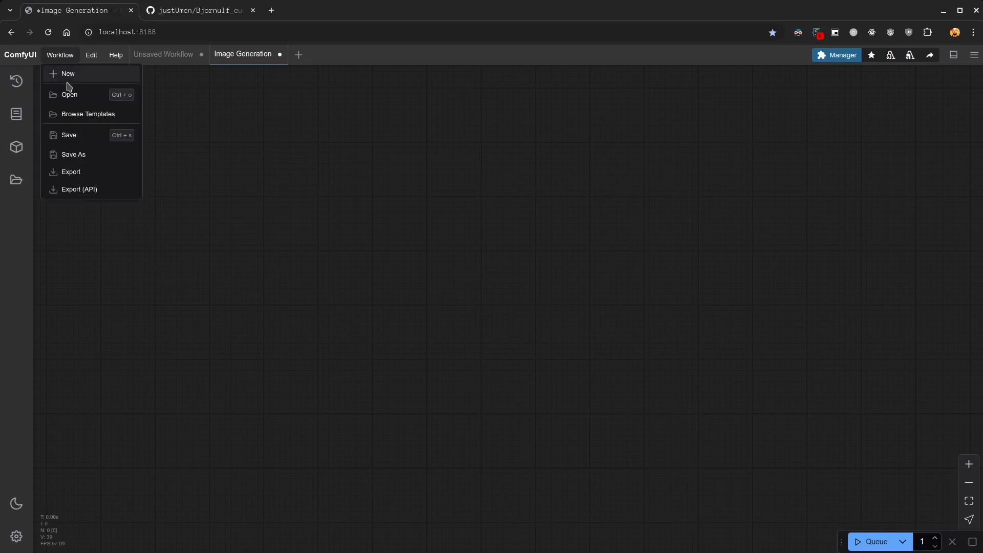
Step: Load the Image Generation template and delete the output node attached to VAE Decode
{"action": "left_click", "coordinate": [74, 113]}
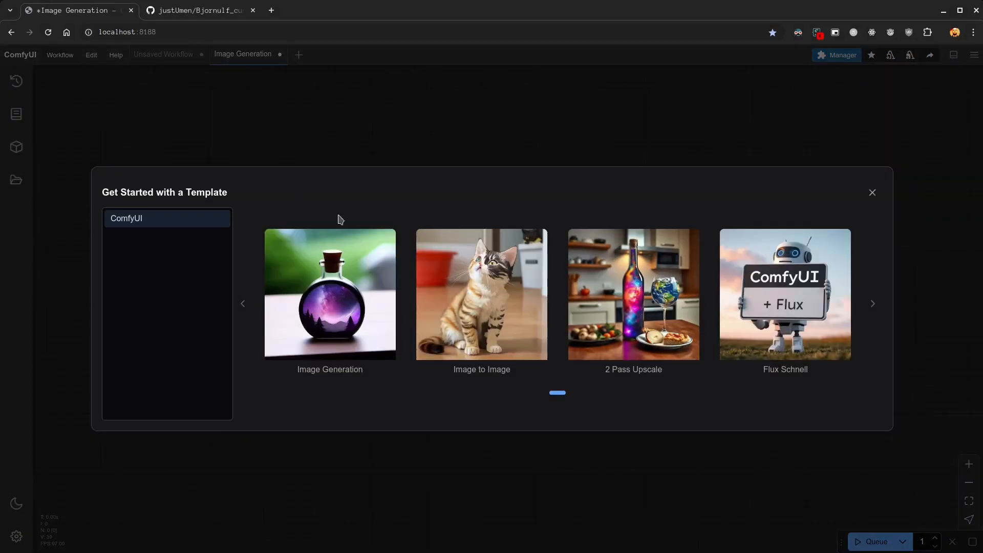
{"action": "left_click", "coordinate": [339, 309]}
{"action": "left_click_drag", "start_coordinate": [444, 252], "coordinate": [385, 133]}
{"action": "left_click_drag", "start_coordinate": [867, 177], "coordinate": [840, 319]}
{"action": "key", "text": "Delete"}
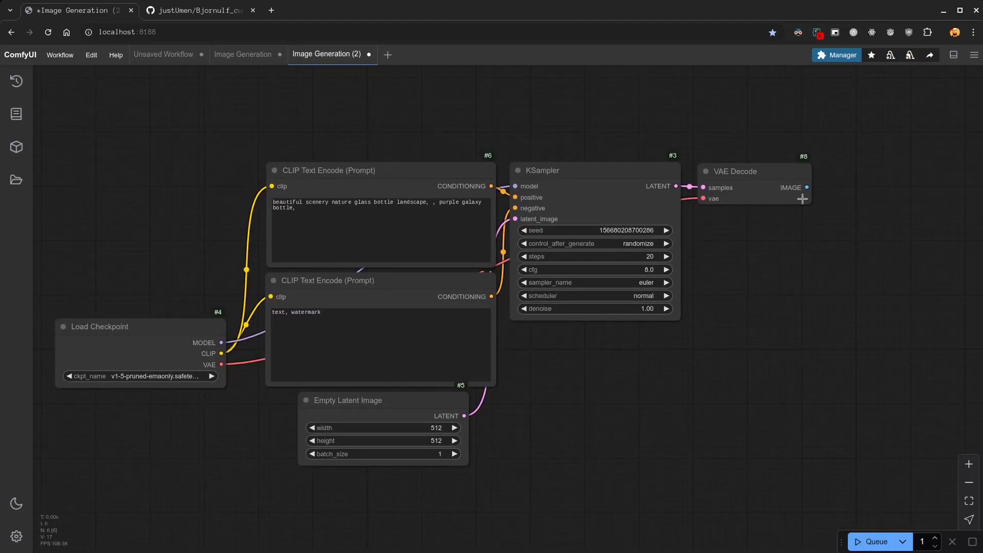
Step: Add a Preview Image node connected to VAE Decode's IMAGE output and place it beneath the KSampler
{"action": "left_click_drag", "start_coordinate": [807, 188], "coordinate": [531, 325]}
{"action": "left_click", "coordinate": [565, 404]}
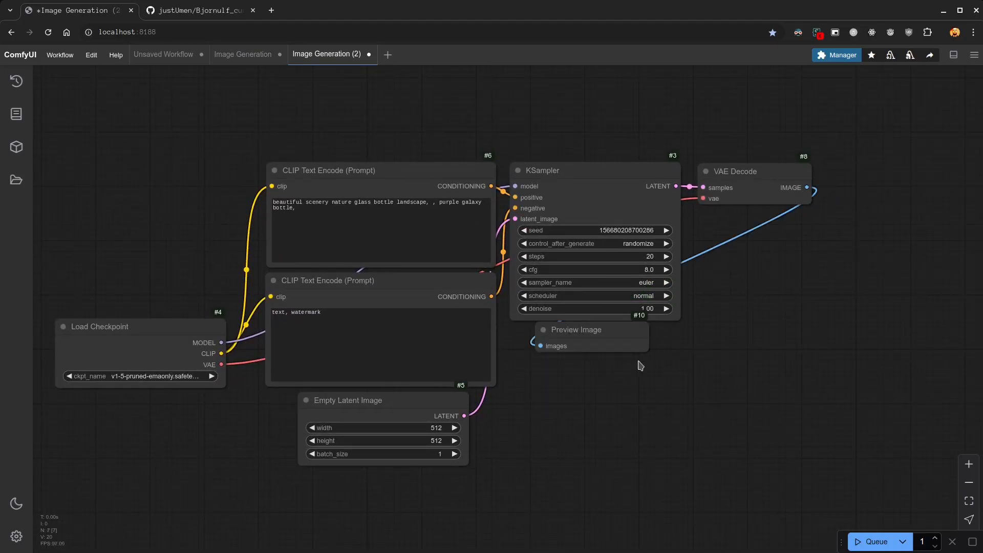
{"action": "left_click_drag", "start_coordinate": [594, 330], "coordinate": [570, 342]}
Step: Delete the Load Checkpoint node from the workflow
{"action": "left_click_drag", "start_coordinate": [161, 331], "coordinate": [432, 215]}
{"action": "key", "text": "ctrl+b"}
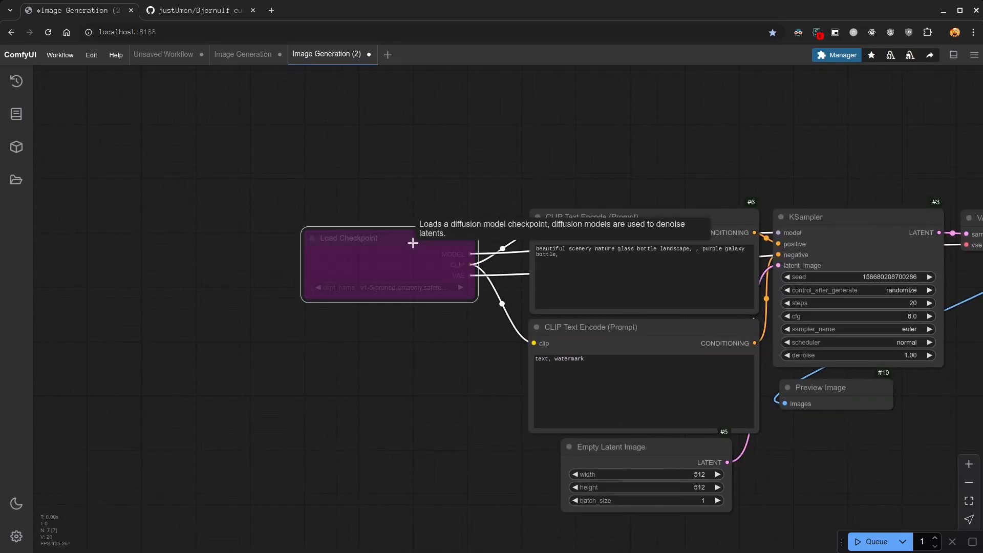
{"action": "key", "text": "ctrl+b"}
{"action": "key", "text": "Delete"}
Step: Add a Load checkpoint SD1.5 (+Download from CivitAi) node, make it narrower and taller, and place it beside the prompt nodes
{"action": "double_click", "coordinate": [371, 270]}
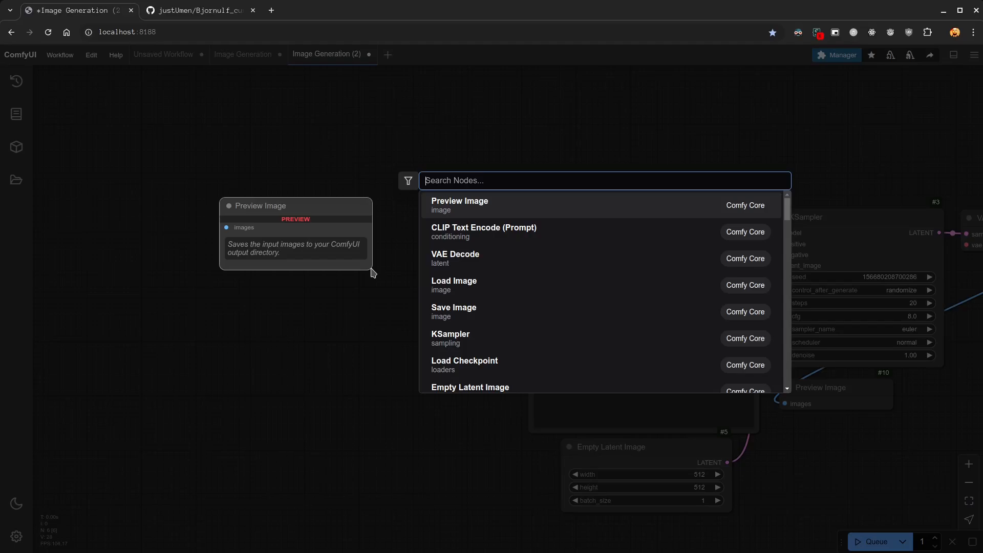
{"action": "type", "text": "load checkpoi"}
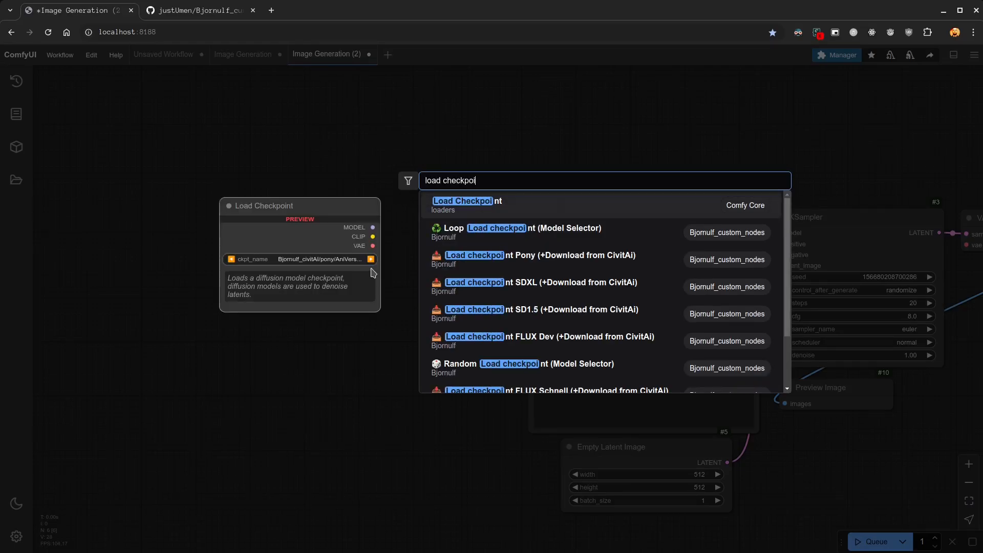
{"action": "left_click", "coordinate": [526, 313]}
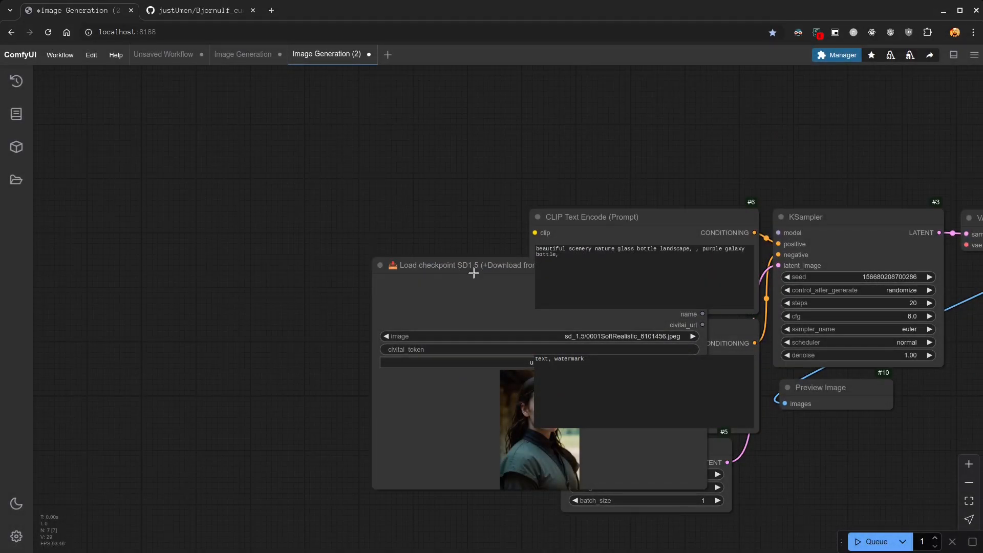
{"action": "left_click_drag", "start_coordinate": [623, 425], "coordinate": [473, 552]}
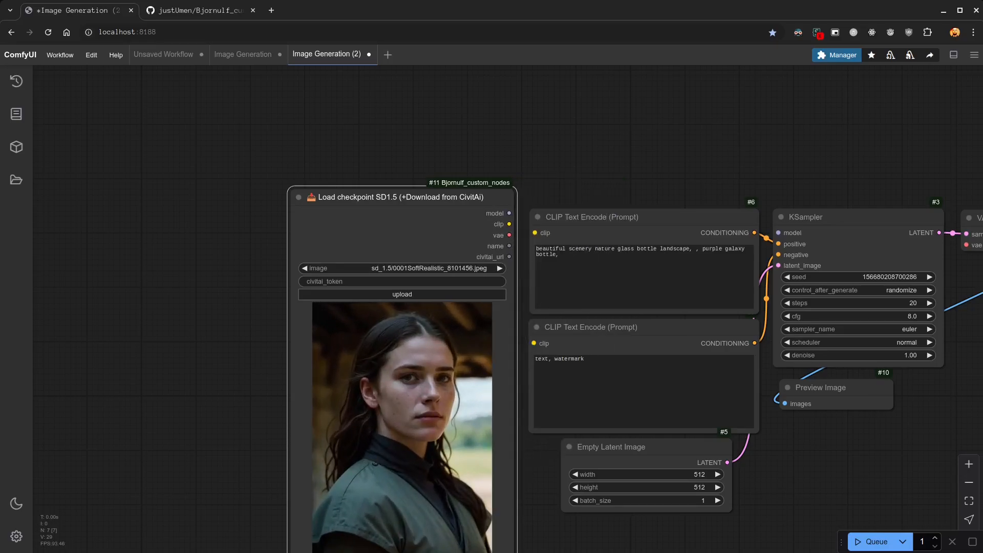
{"action": "left_click_drag", "start_coordinate": [468, 204], "coordinate": [416, 164]}
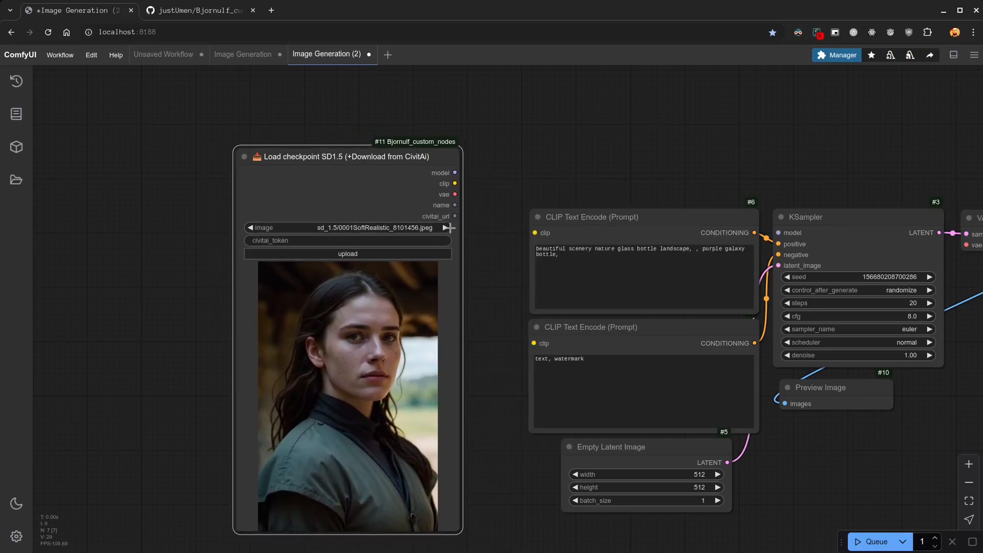
Step: Browse through several checkpoint images in the SD1.5 loader and return to sd_1.5/0001SoftRealistic_8101456.jpeg
{"action": "left_click", "coordinate": [446, 227]}
{"action": "left_click", "coordinate": [446, 227]}
{"action": "left_click", "coordinate": [446, 227]}
{"action": "left_click", "coordinate": [446, 227]}
{"action": "left_click", "coordinate": [446, 228]}
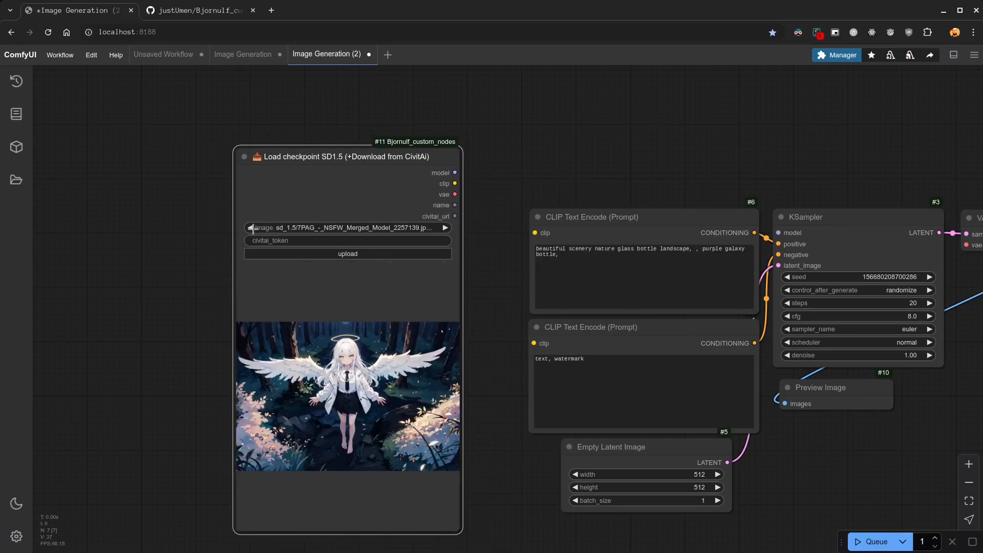
{"action": "left_click", "coordinate": [252, 228]}
{"action": "left_click", "coordinate": [251, 228]}
{"action": "left_click", "coordinate": [251, 229]}
{"action": "left_click", "coordinate": [251, 228]}
{"action": "left_click", "coordinate": [251, 228]}
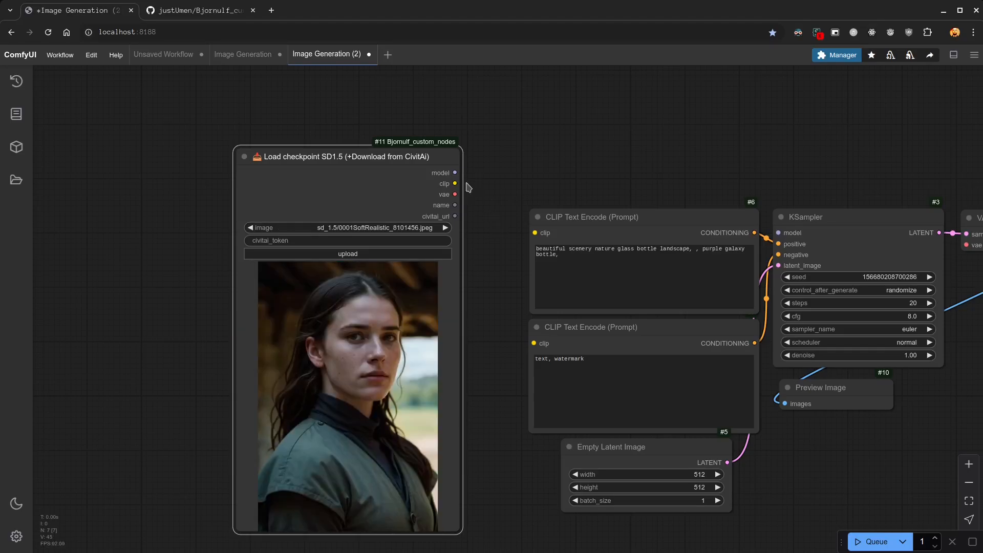
Step: Connect the loader's model to the KSampler, clip to both prompts and vae to VAE Decode, and run the workflow
{"action": "left_click_drag", "start_coordinate": [455, 172], "coordinate": [779, 233]}
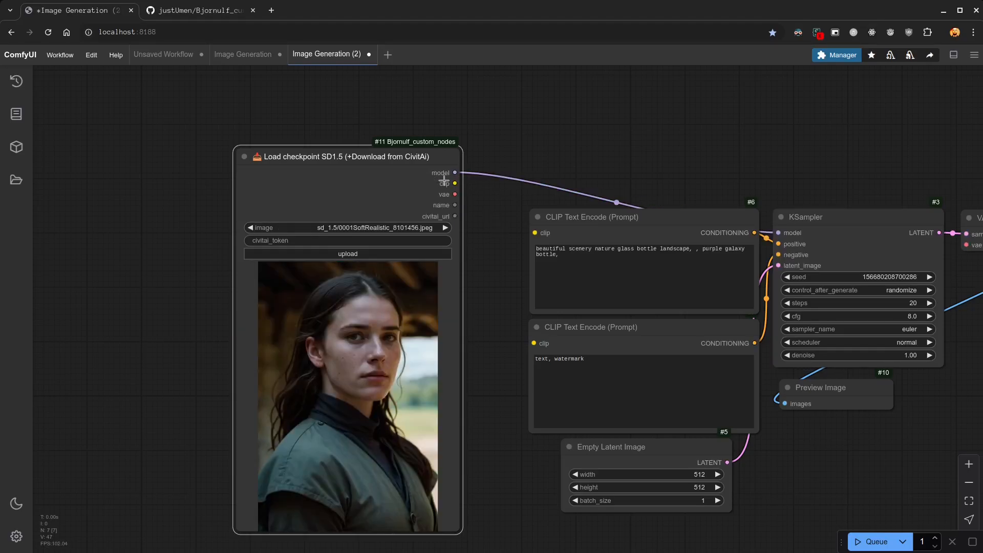
{"action": "left_click_drag", "start_coordinate": [455, 183], "coordinate": [535, 232]}
{"action": "left_click_drag", "start_coordinate": [455, 183], "coordinate": [534, 343]}
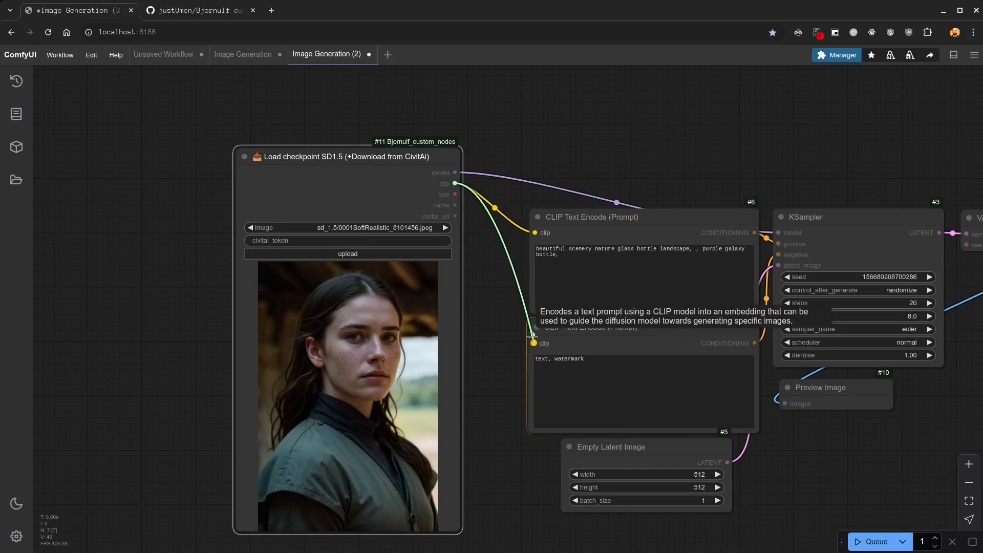
{"action": "left_click_drag", "start_coordinate": [694, 165], "coordinate": [583, 169]}
{"action": "left_click_drag", "start_coordinate": [344, 198], "coordinate": [856, 249]}
{"action": "scroll", "coordinate": [675, 466], "scroll_direction": "down", "scroll_amount": 3}
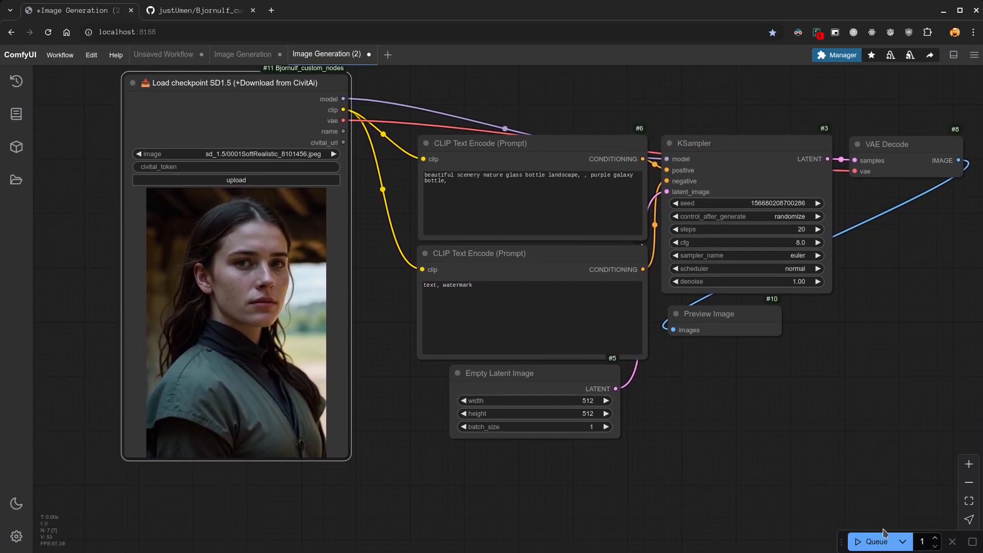
{"action": "left_click", "coordinate": [868, 541]}
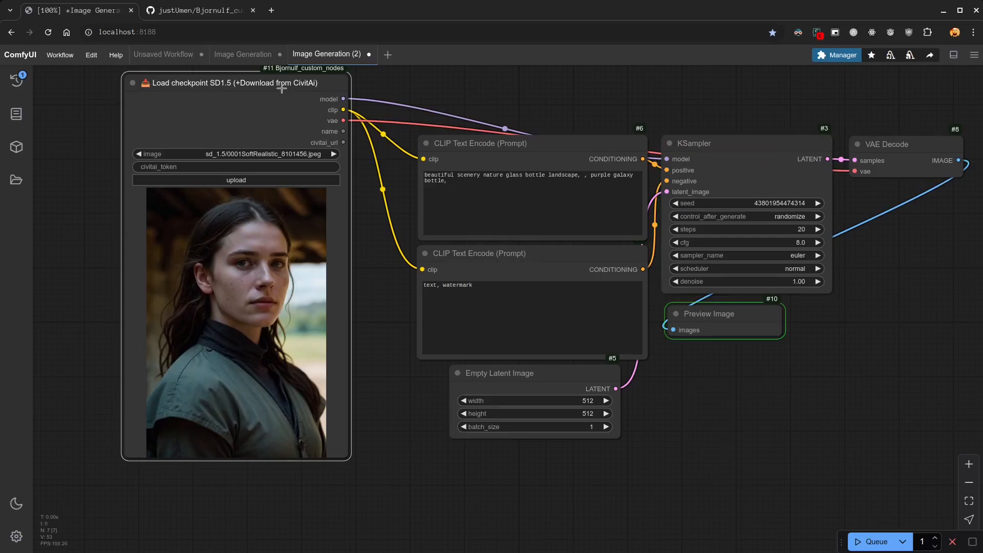
Step: Move the checkpoint loader closer to the prompt nodes and enlarge the Preview Image node
{"action": "left_click_drag", "start_coordinate": [289, 88], "coordinate": [343, 155]}
{"action": "left_click_drag", "start_coordinate": [779, 454], "coordinate": [857, 527]}
{"action": "scroll", "coordinate": [560, 407], "scroll_direction": "down", "scroll_amount": 3}
Step: Filter the loader's image list for Photon and choose sd_1.5/Photon_1044343.jpeg as the checkpoint
{"action": "left_click", "coordinate": [321, 148]}
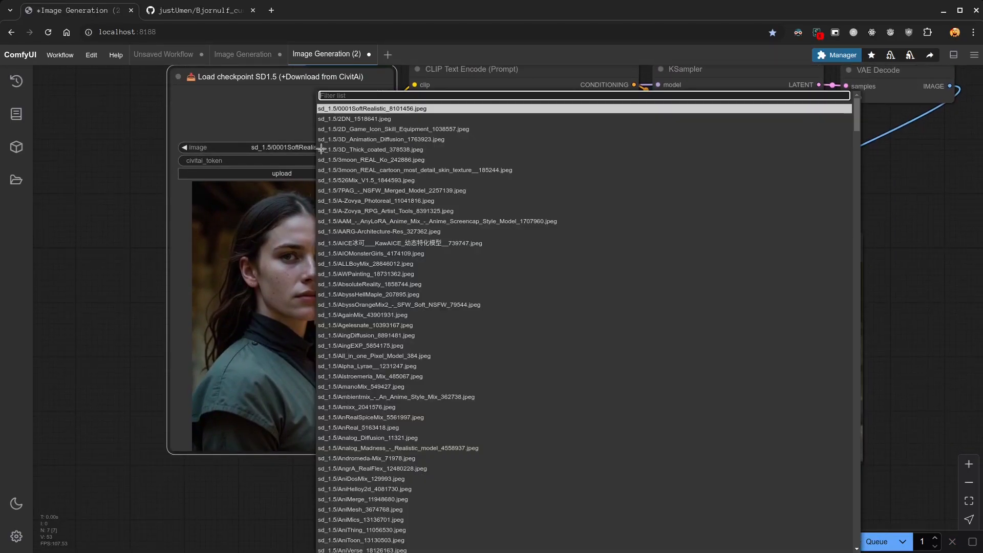
{"action": "type", "text": "phoyto"}
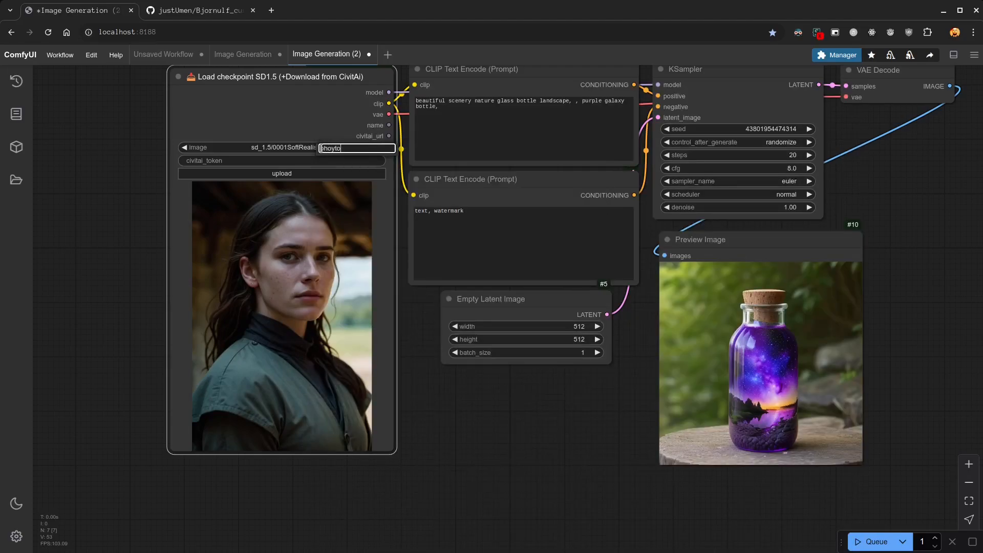
{"action": "key", "text": "BackSpace"}
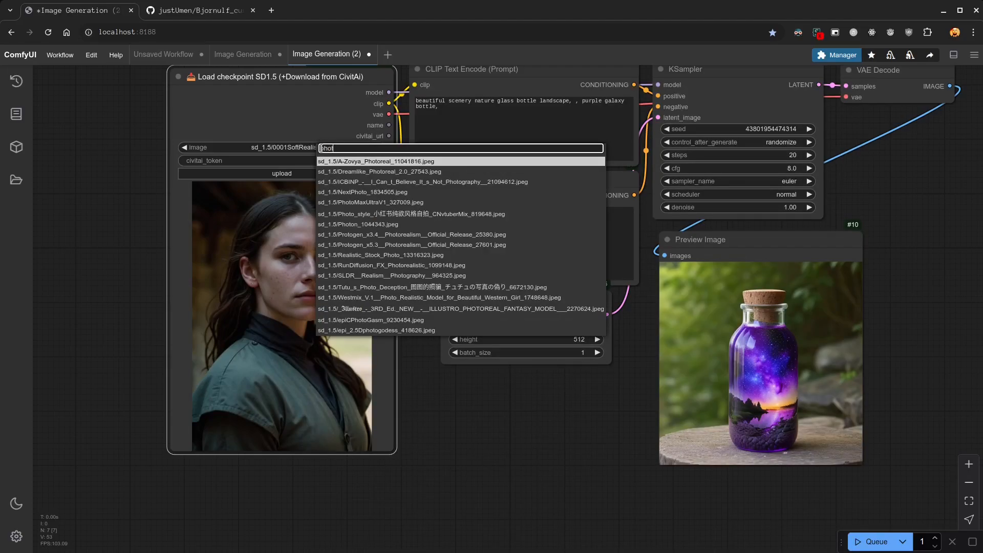
{"action": "type", "text": "ton"}
{"action": "key", "text": "Return"}
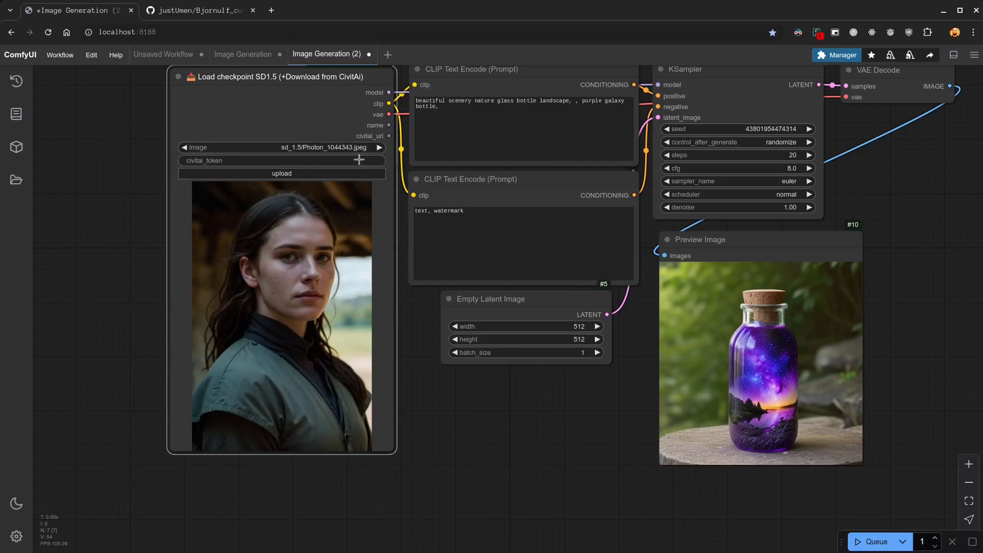
Step: Run the workflow with the Photon checkpoint and view the generated image beside the whole node graph
{"action": "left_click", "coordinate": [860, 539]}
{"action": "left_click_drag", "start_coordinate": [621, 430], "coordinate": [514, 447]}
{"action": "scroll", "coordinate": [514, 447], "scroll_direction": "down", "scroll_amount": 2}
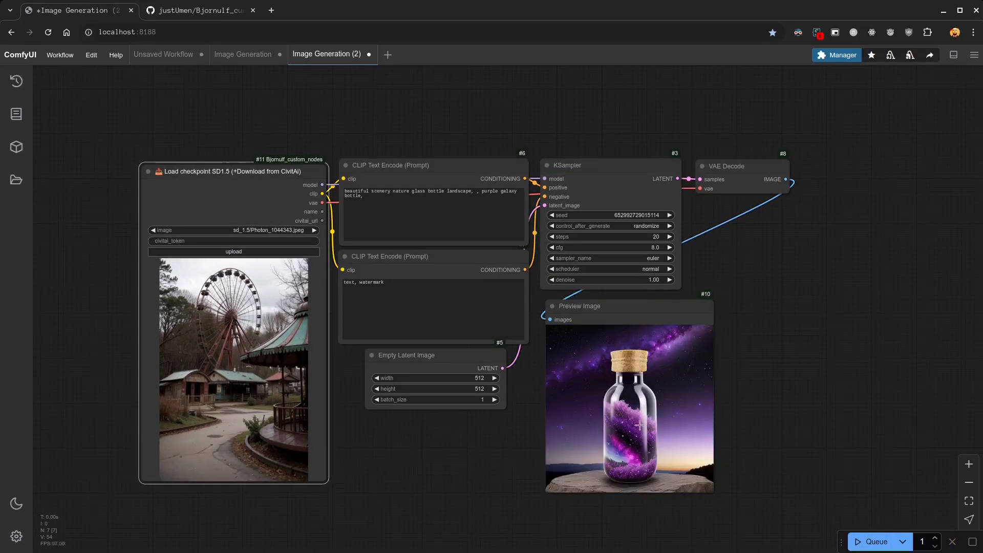
Step: Run the workflow again with Photon, and choose sd_1.5/RealCartoon-Realistic_21329878.jpeg from the loader's image list filtered by "realca"
{"action": "left_click", "coordinate": [867, 545]}
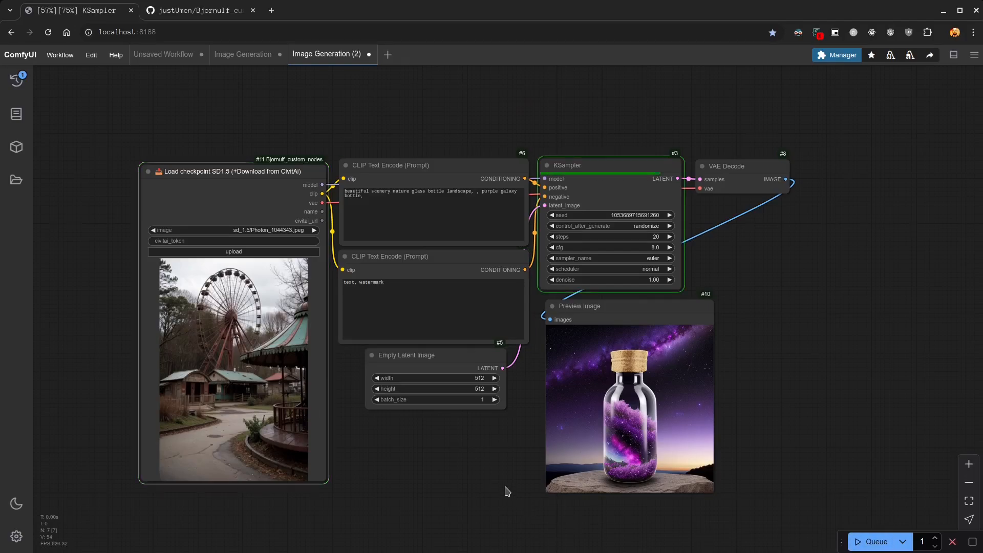
{"action": "left_click", "coordinate": [275, 228]}
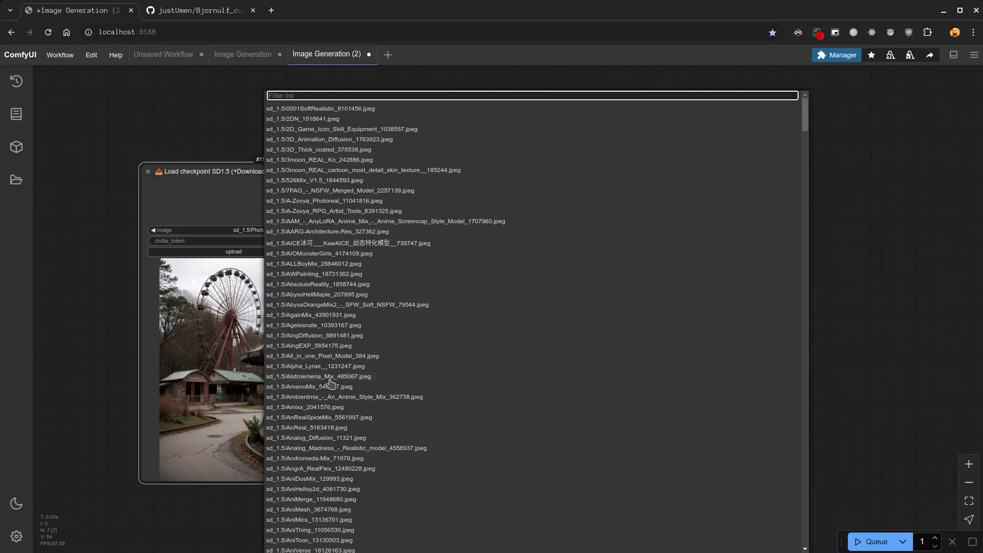
{"action": "scroll", "coordinate": [358, 410], "scroll_direction": "down", "scroll_amount": 20}
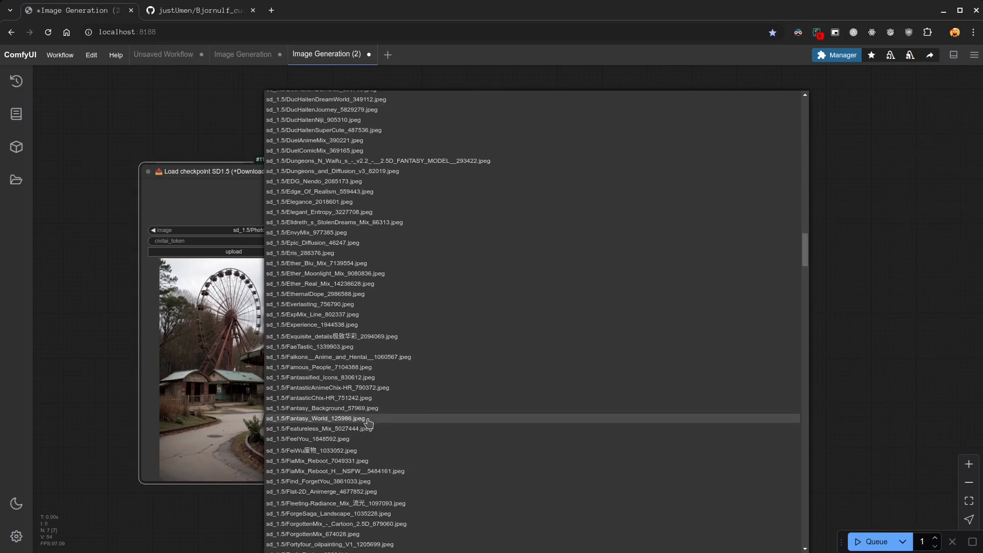
{"action": "scroll", "coordinate": [369, 423], "scroll_direction": "down", "scroll_amount": 20}
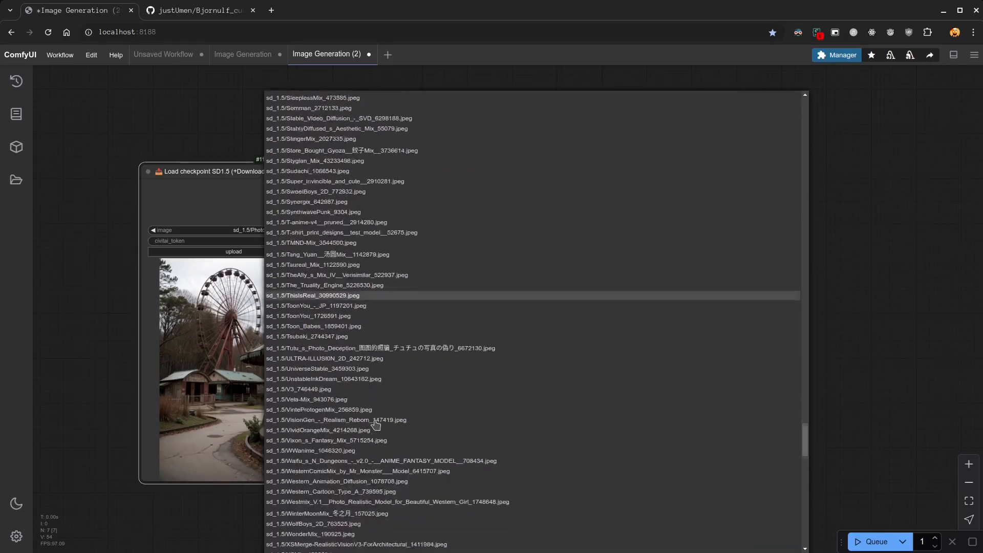
{"action": "type", "text": "realca"}
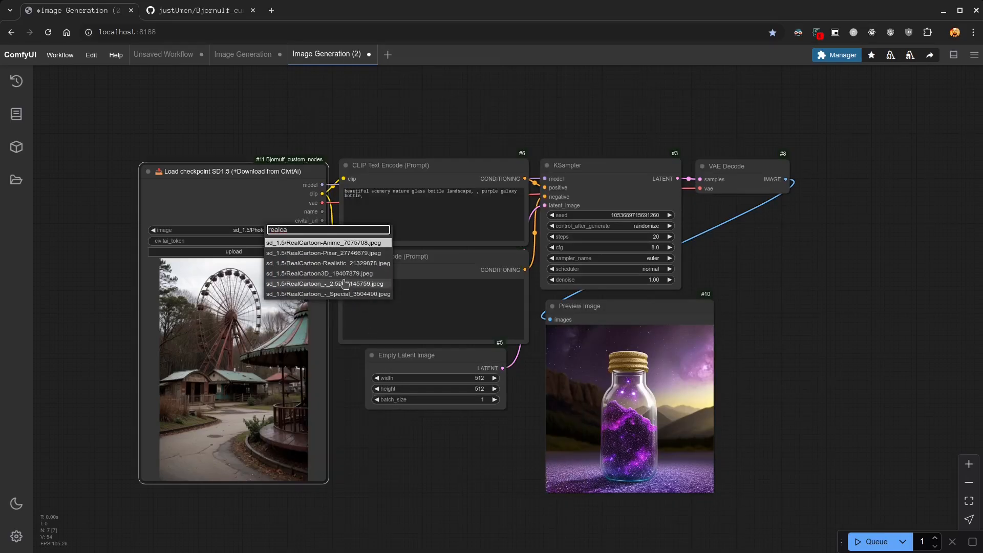
{"action": "left_click", "coordinate": [348, 264]}
Step: Try to run the workflow with the RealCartoon-Realistic checkpoint without a CivitAI token
{"action": "left_click", "coordinate": [852, 548]}
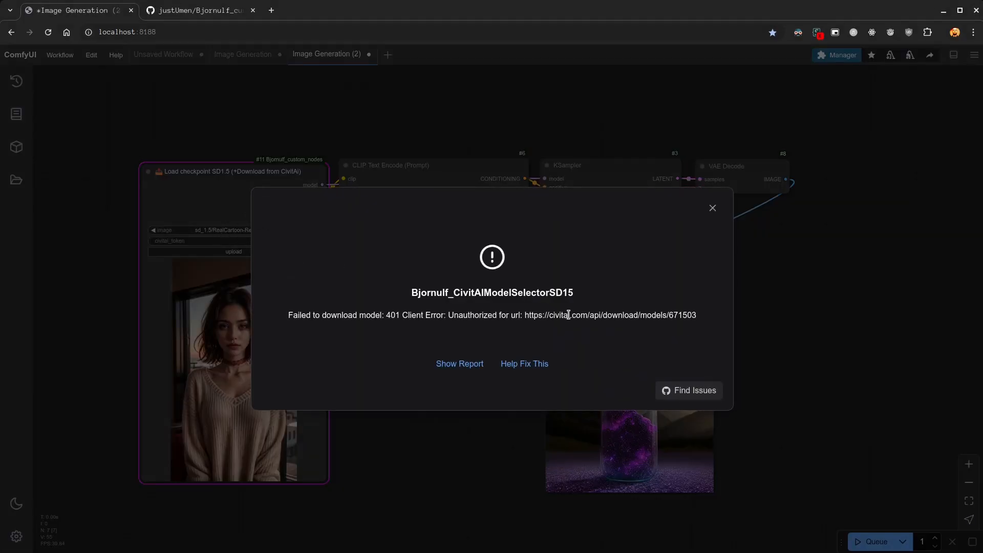
{"action": "triple_click", "coordinate": [564, 315]}
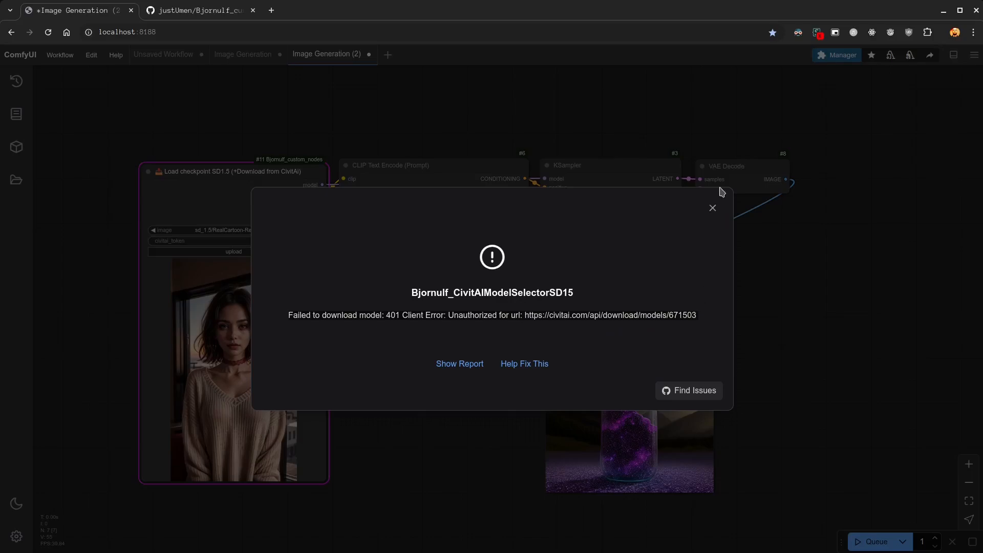
{"action": "left_click", "coordinate": [713, 208]}
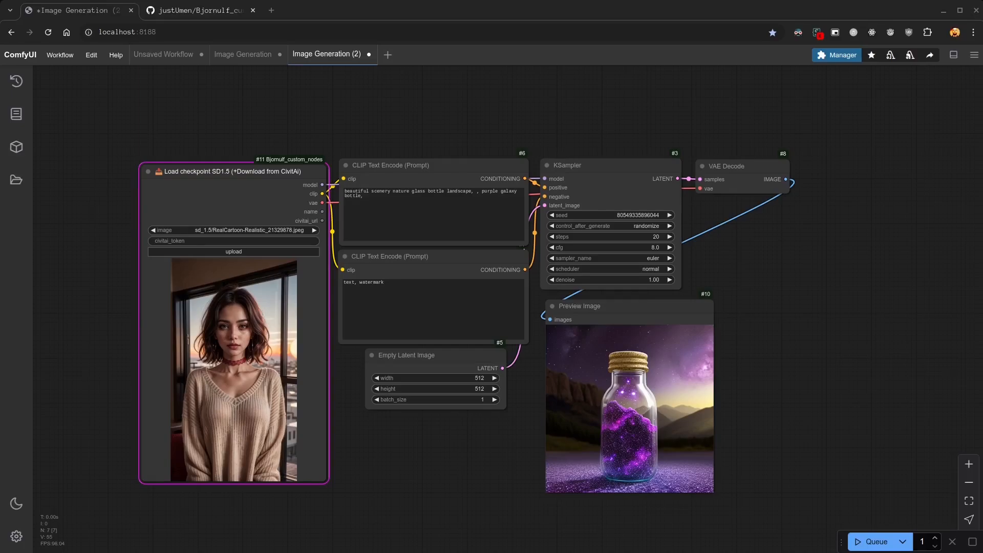
Step: Paste the CivitAI token into the checkpoint loader's civitai_token field and run the workflow
{"action": "left_click", "coordinate": [293, 241]}
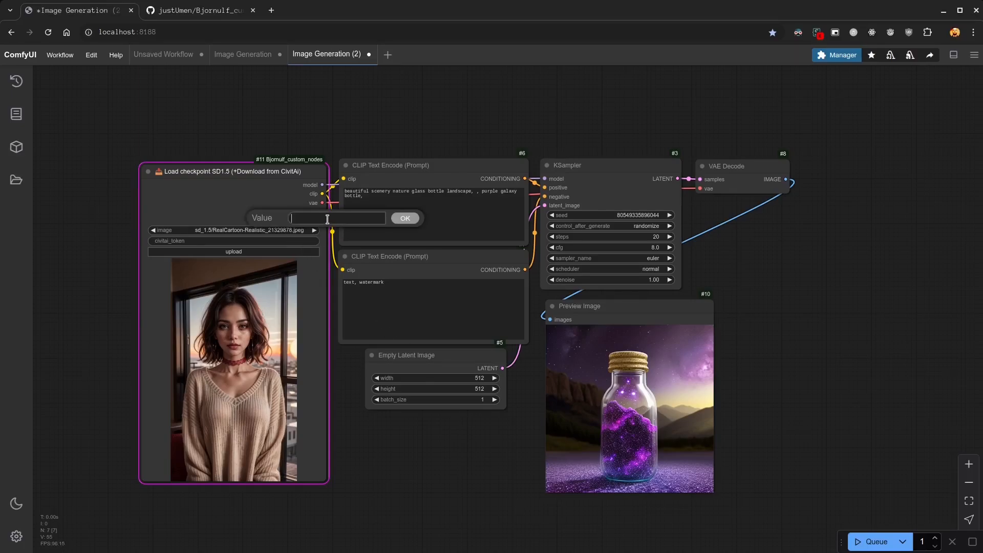
{"action": "key", "text": "ctrl+v"}
{"action": "left_click", "coordinate": [405, 219]}
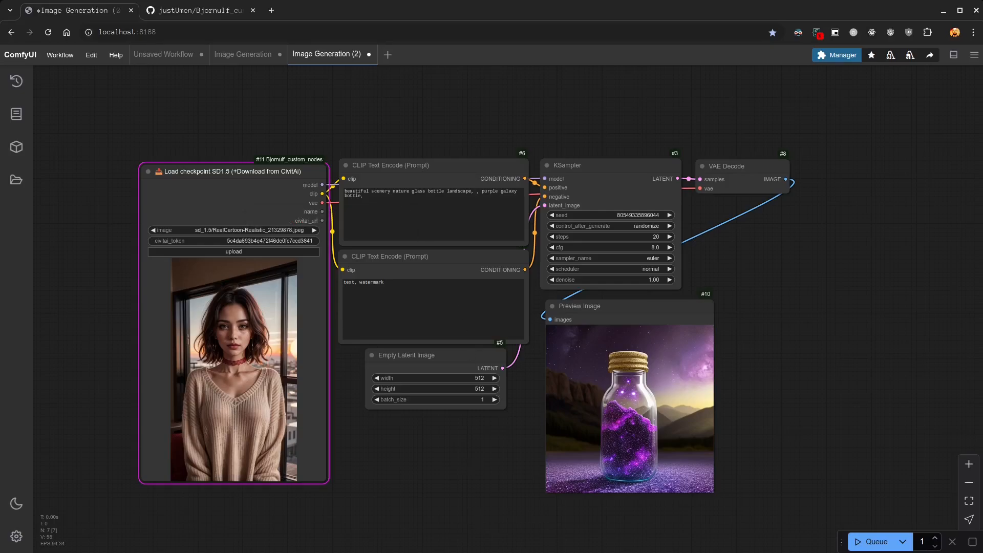
{"action": "left_click", "coordinate": [870, 541]}
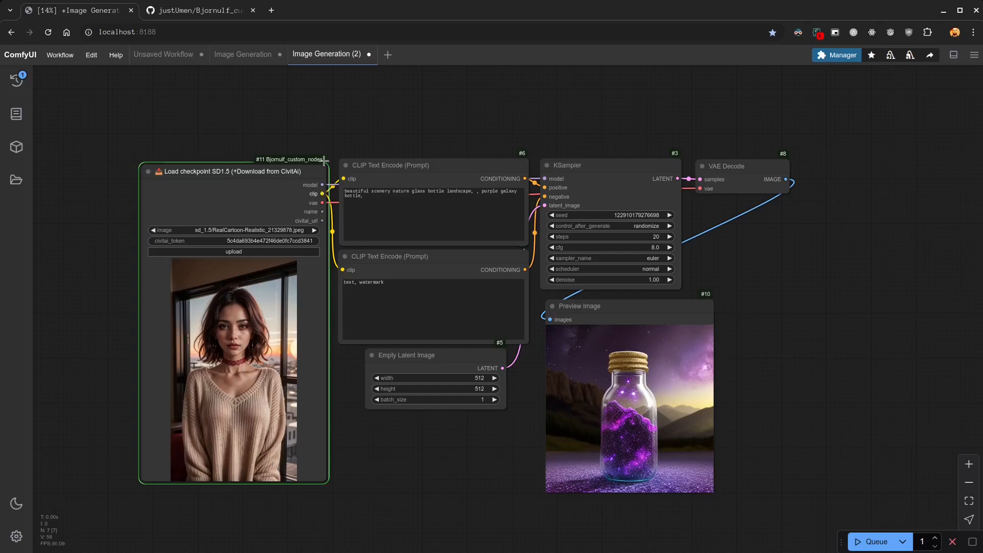
Step: Check the checkpoint's download progress in the logs, and return to the full node graph
{"action": "left_click", "coordinate": [951, 55]}
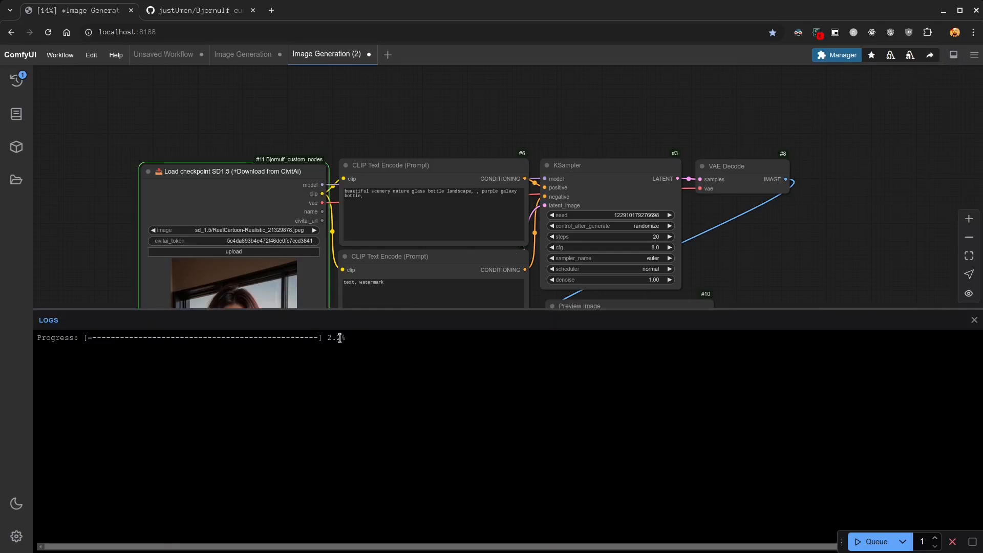
{"action": "left_click_drag", "start_coordinate": [348, 338], "coordinate": [34, 345]}
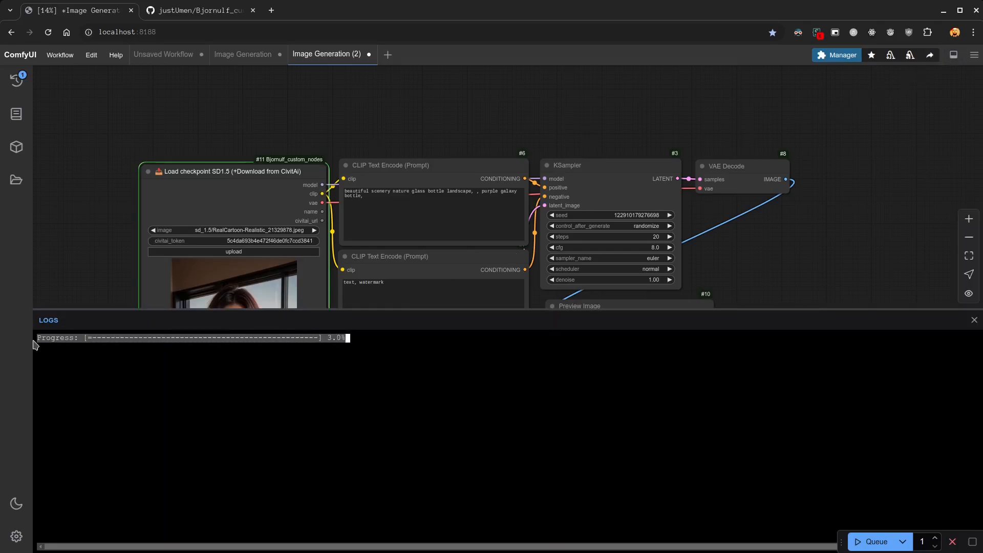
{"action": "left_click", "coordinate": [974, 320]}
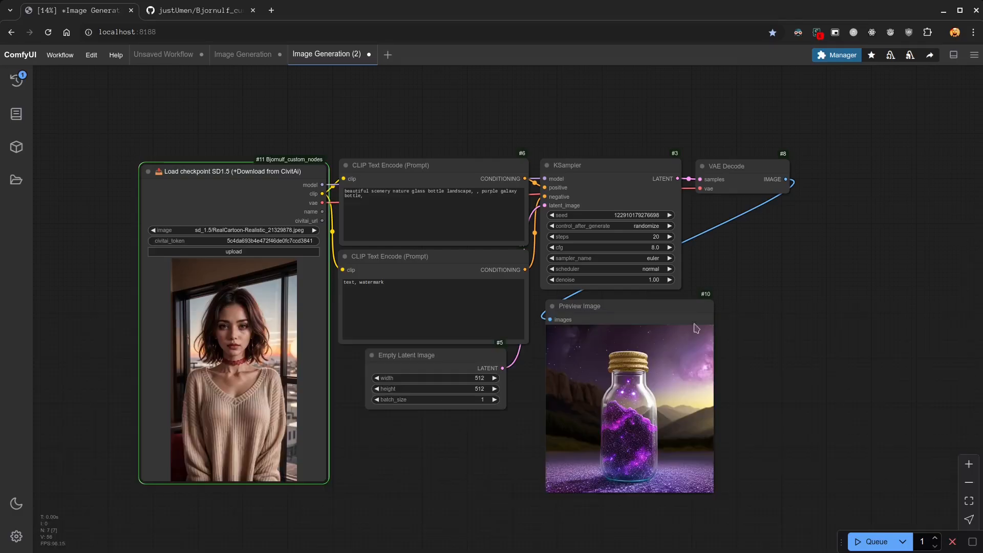
{"action": "left_click_drag", "start_coordinate": [454, 452], "coordinate": [496, 443]}
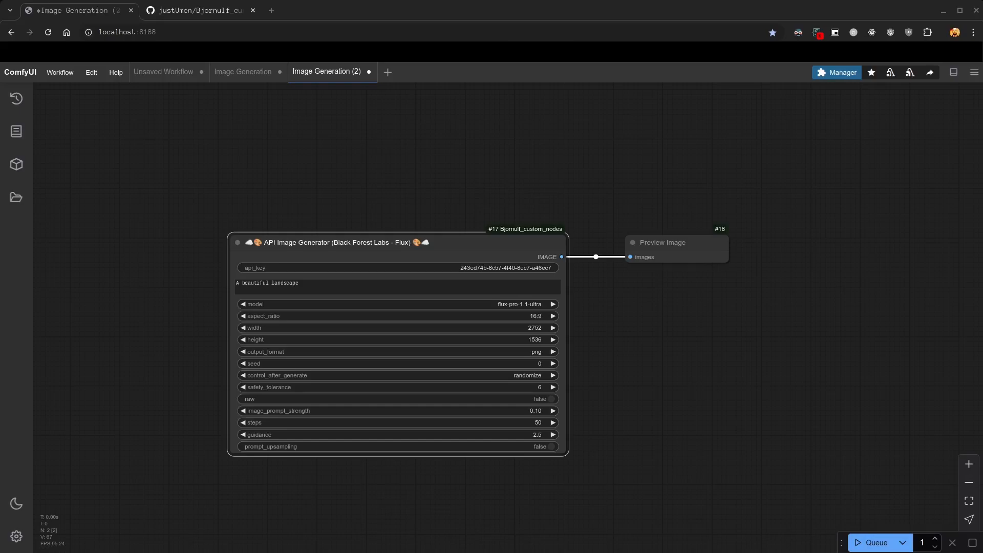
Step: Add an Ollama Talk node in the empty area beside the API Image Generator and enlarge it
{"action": "left_click_drag", "start_coordinate": [112, 314], "coordinate": [428, 294]}
{"action": "double_click", "coordinate": [301, 257]}
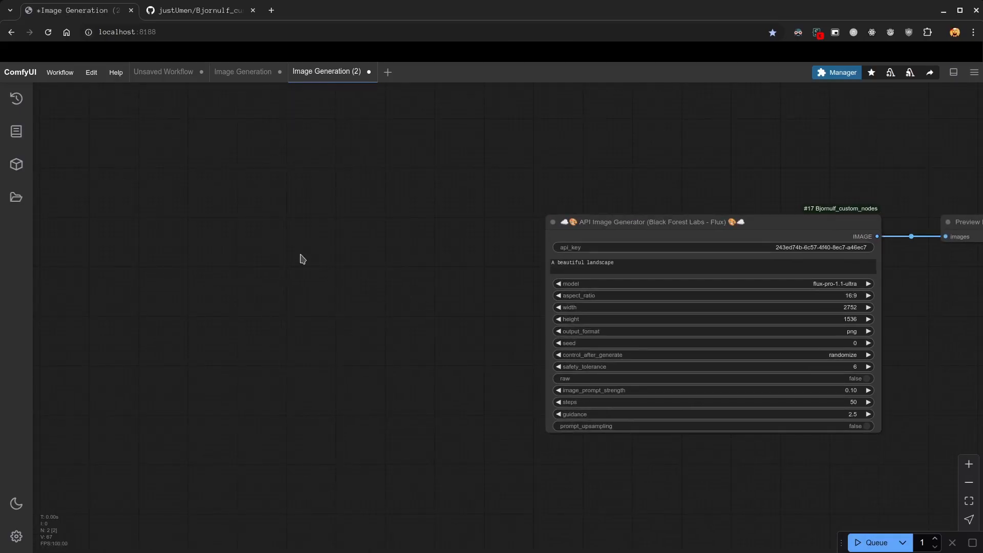
{"action": "type", "text": "ollama"}
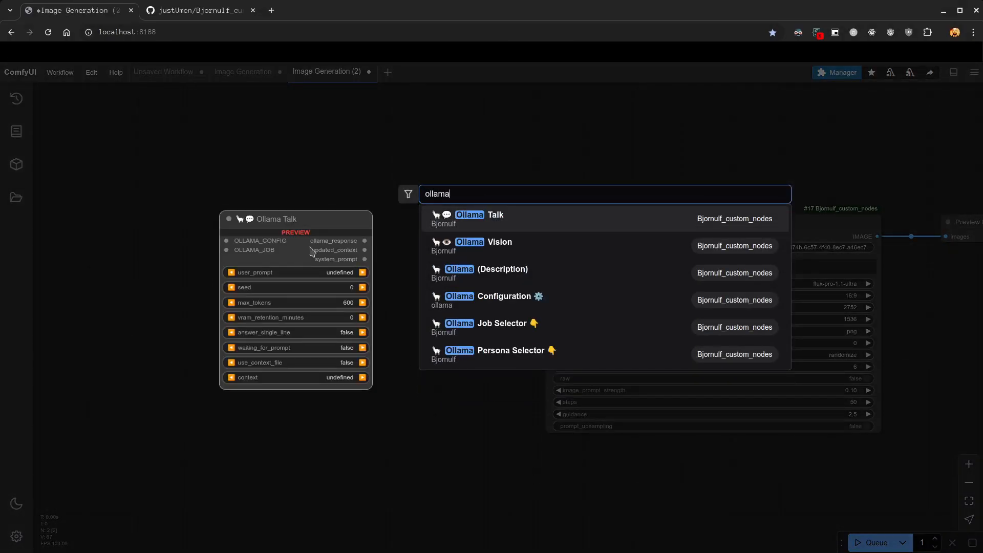
{"action": "left_click", "coordinate": [486, 220]}
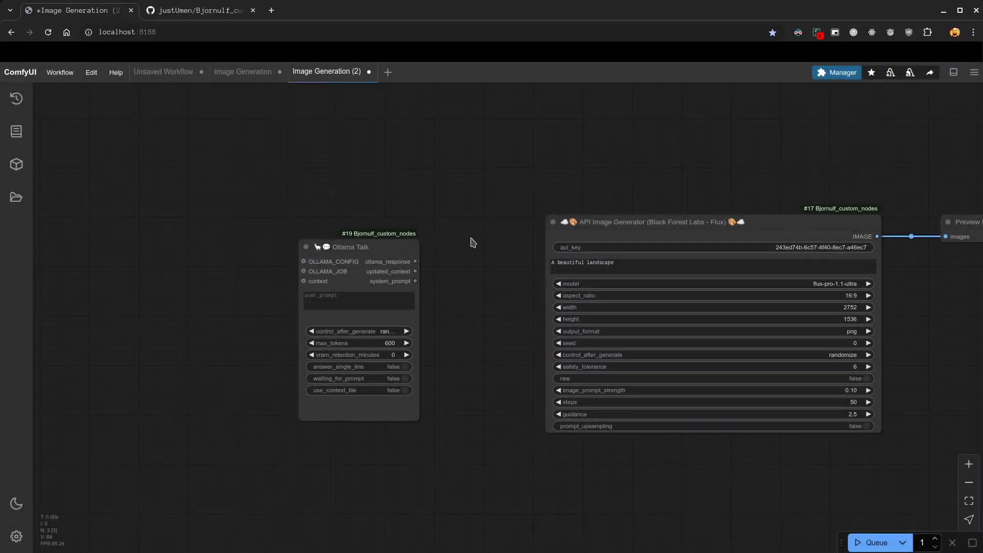
{"action": "left_click_drag", "start_coordinate": [367, 235], "coordinate": [364, 177]}
{"action": "left_click_drag", "start_coordinate": [427, 357], "coordinate": [474, 379]}
Step: Move the API Image Generator farther from Ollama Talk, bypass it, and place the Preview Image node below it
{"action": "left_click_drag", "start_coordinate": [694, 225], "coordinate": [769, 151]}
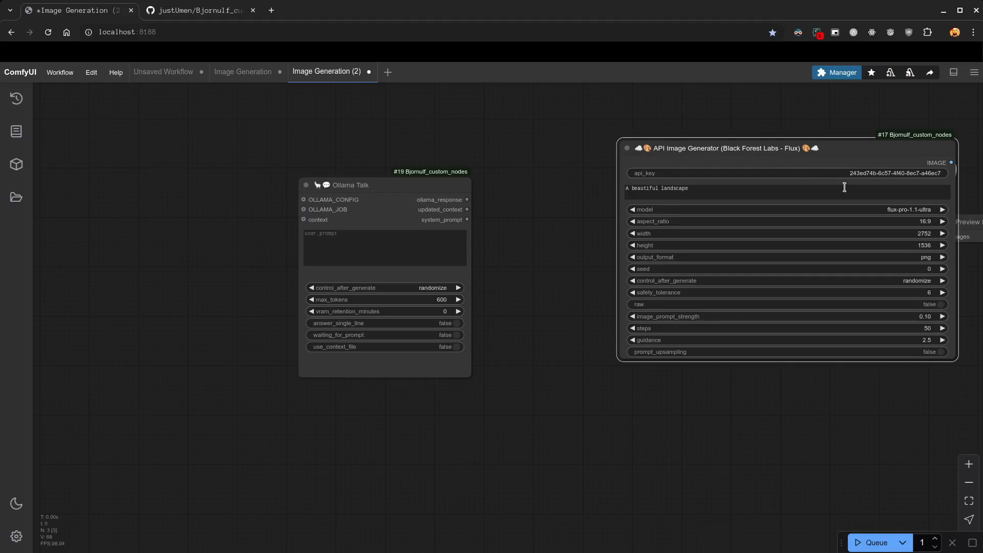
{"action": "key", "text": "ctrl+b"}
{"action": "left_click_drag", "start_coordinate": [959, 224], "coordinate": [734, 383]}
Step: Add an Ollama Configuration node linked to Ollama Talk's OLLAMA_CONFIG input and enlarge it
{"action": "left_click_drag", "start_coordinate": [633, 440], "coordinate": [784, 445]}
{"action": "scroll", "coordinate": [689, 288], "scroll_direction": "up", "scroll_amount": 5}
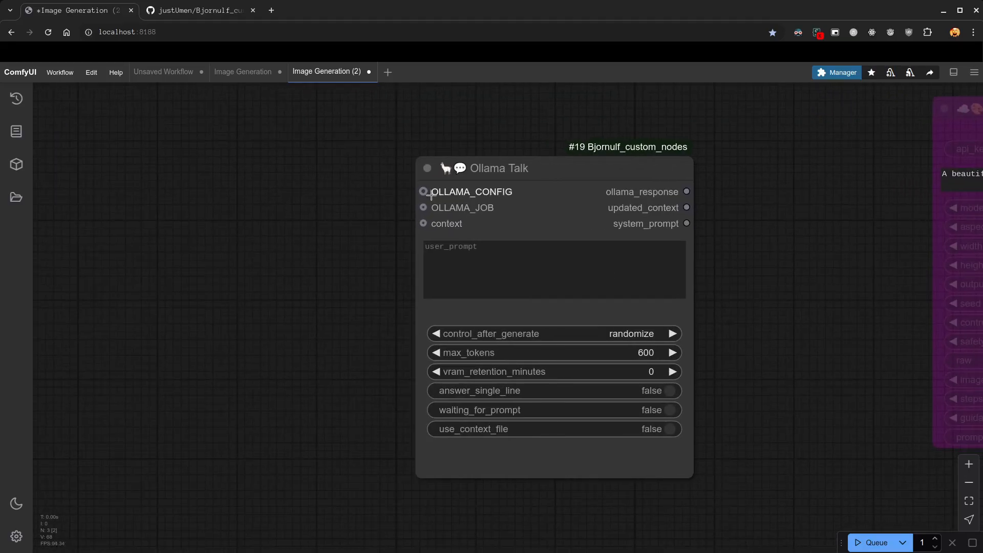
{"action": "left_click_drag", "start_coordinate": [559, 176], "coordinate": [538, 176]}
{"action": "left_click_drag", "start_coordinate": [404, 192], "coordinate": [237, 188]}
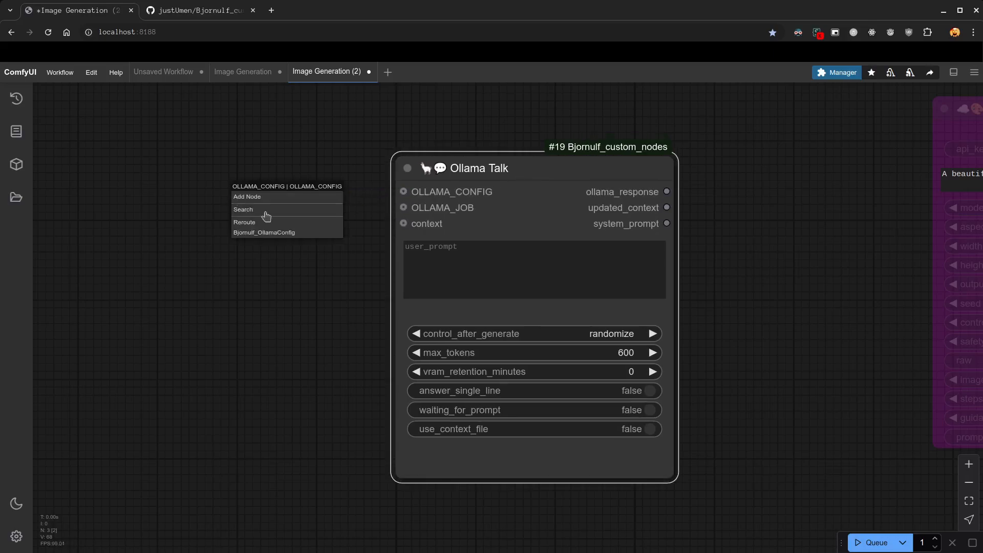
{"action": "left_click", "coordinate": [281, 233]}
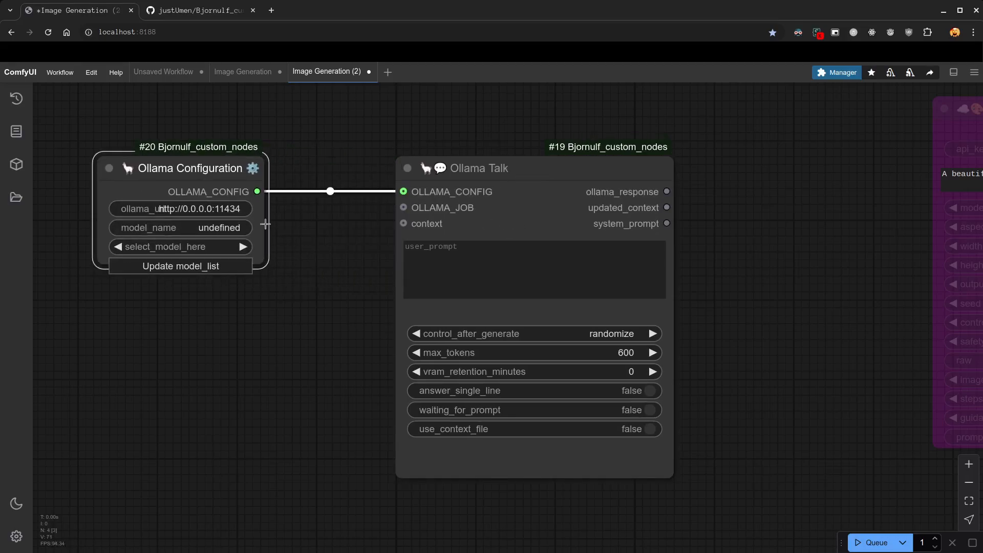
{"action": "left_click_drag", "start_coordinate": [261, 258], "coordinate": [339, 323]}
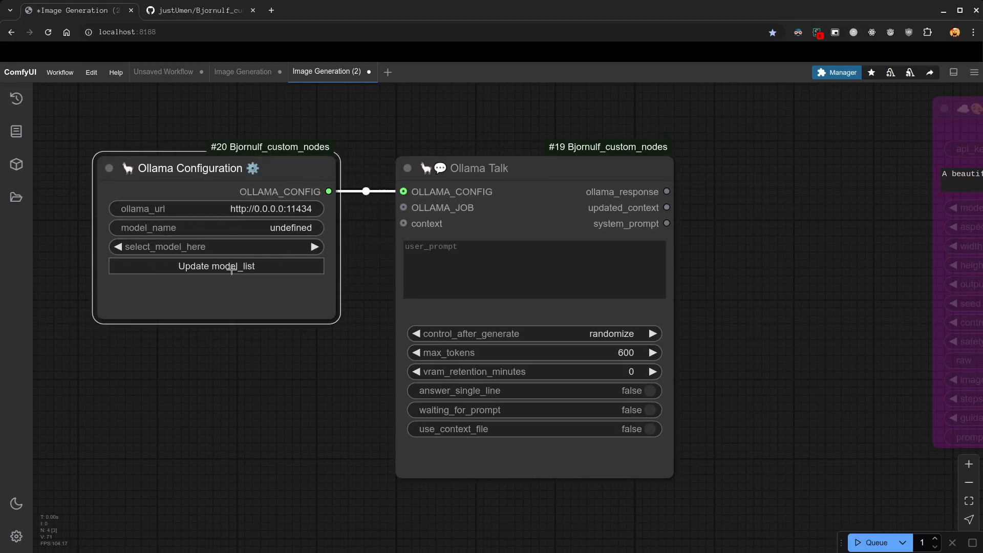
{"action": "left_click", "coordinate": [269, 209]}
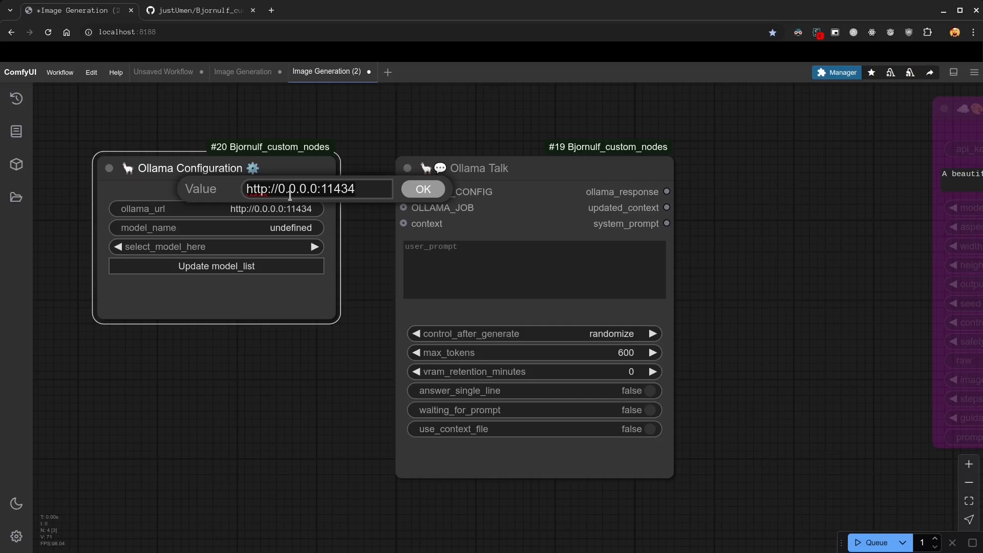
{"action": "left_click", "coordinate": [301, 189]}
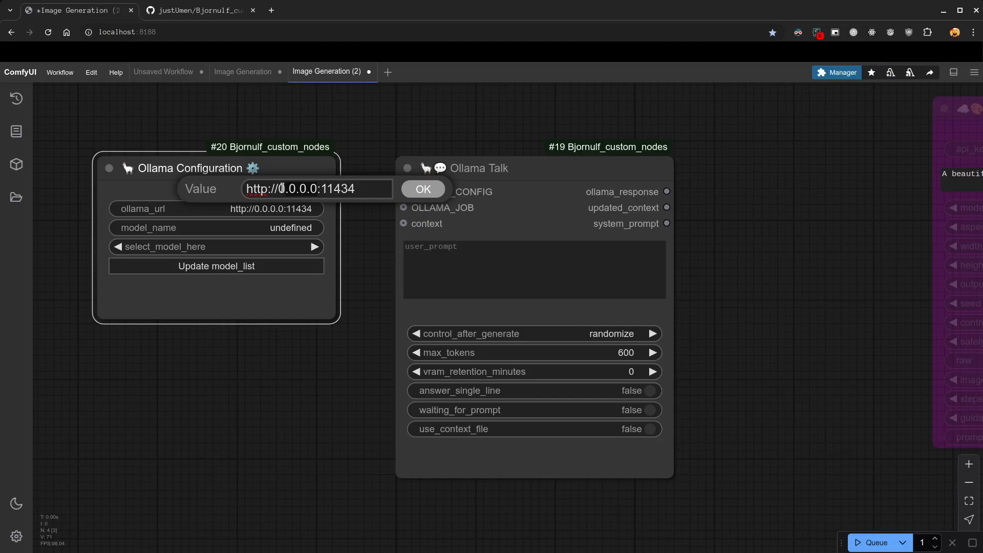
{"action": "key", "text": "BackSpace"}
{"action": "key", "text": "BackSpace"}
{"action": "key", "text": "BackSpace"}
{"action": "key", "text": "BackSpace"}
{"action": "key", "text": "Delete"}
{"action": "key", "text": "Delete"}
{"action": "key", "text": "Delete"}
{"action": "type", "text": "192.168.1.100"}
{"action": "key", "text": "Return"}
Step: Update the Ollama model list, select llama3.2:3b, and shift the configuration node away from Ollama Talk
{"action": "left_click", "coordinate": [244, 267]}
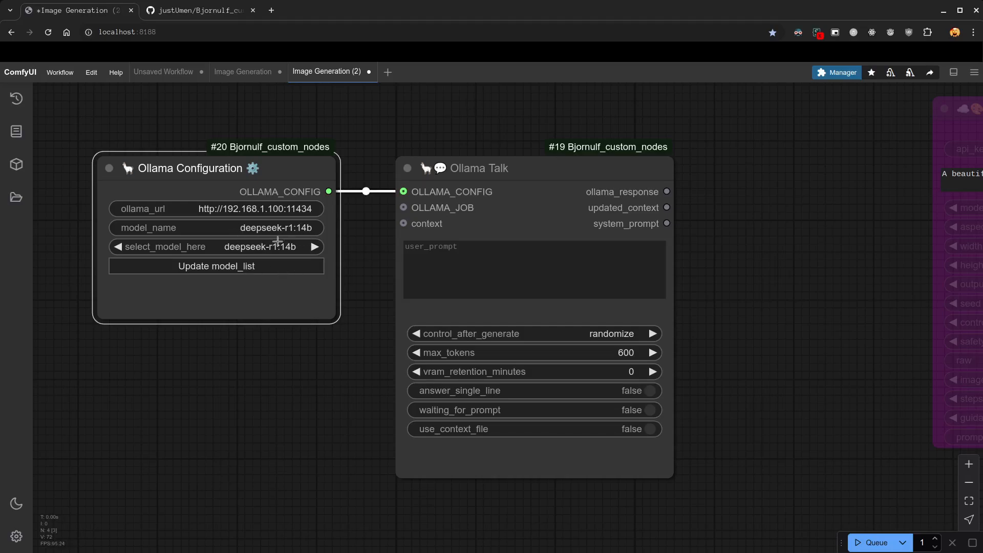
{"action": "left_click", "coordinate": [258, 249]}
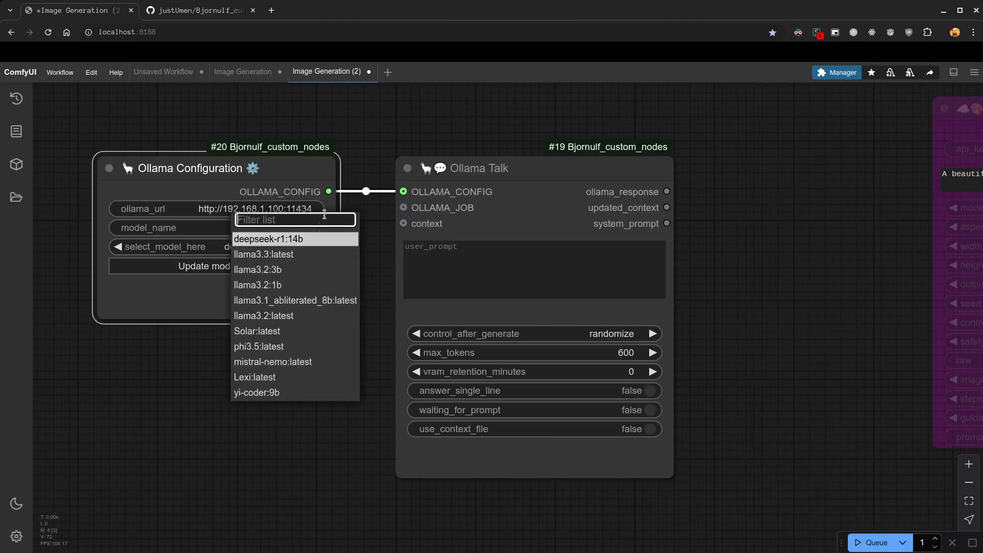
{"action": "left_click", "coordinate": [279, 270]}
{"action": "left_click_drag", "start_coordinate": [256, 180], "coordinate": [235, 159]}
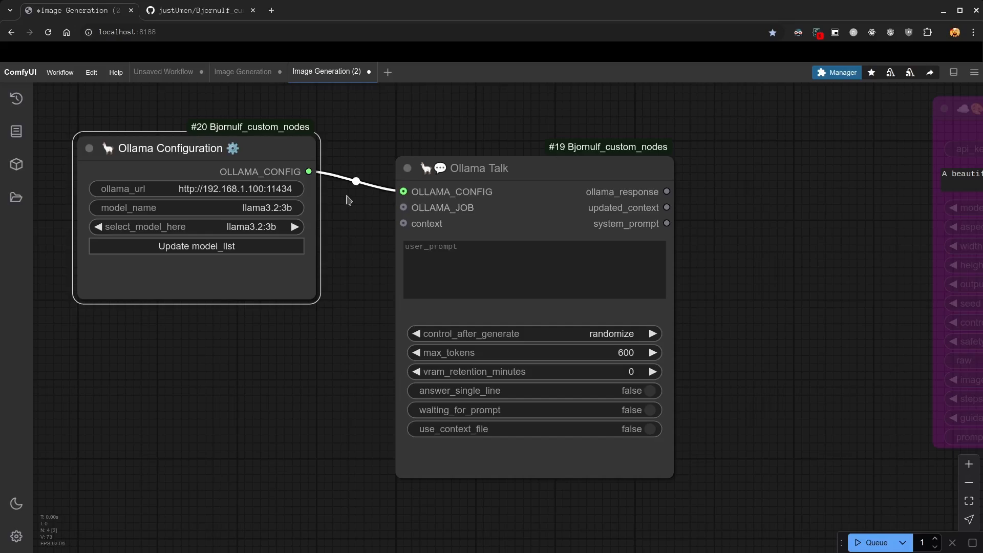
Step: Attach a Show (String/Text) node to Ollama Talk's ollama_response output and rearrange the three connected nodes
{"action": "left_click_drag", "start_coordinate": [667, 191], "coordinate": [727, 153]}
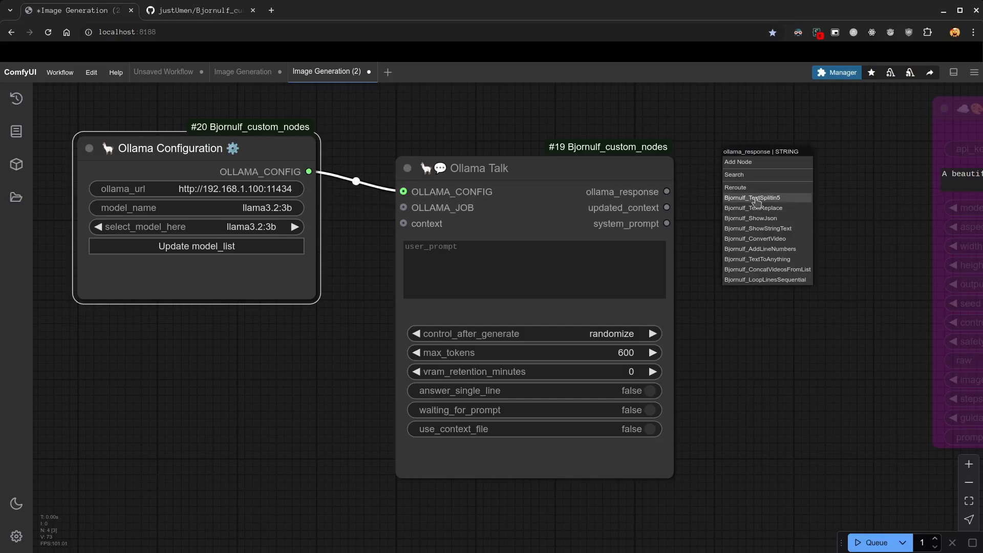
{"action": "left_click", "coordinate": [791, 228]}
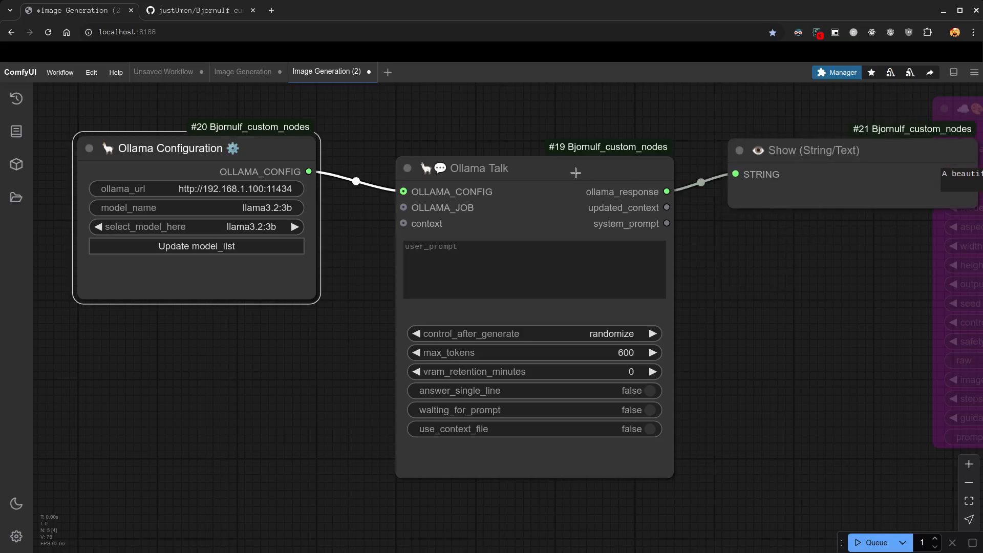
{"action": "left_click_drag", "start_coordinate": [575, 169], "coordinate": [515, 209]}
{"action": "left_click_drag", "start_coordinate": [271, 144], "coordinate": [211, 164]}
{"action": "left_click_drag", "start_coordinate": [773, 153], "coordinate": [698, 191]}
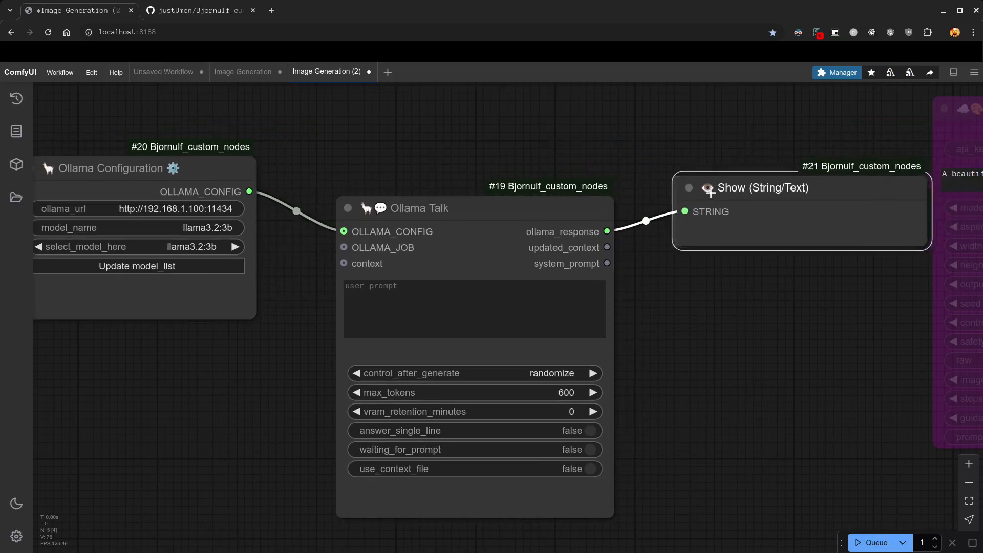
Step: Enter "hi" as Ollama Talk's user prompt and run the workflow
{"action": "left_click", "coordinate": [512, 296]}
{"action": "type", "text": "hi"}
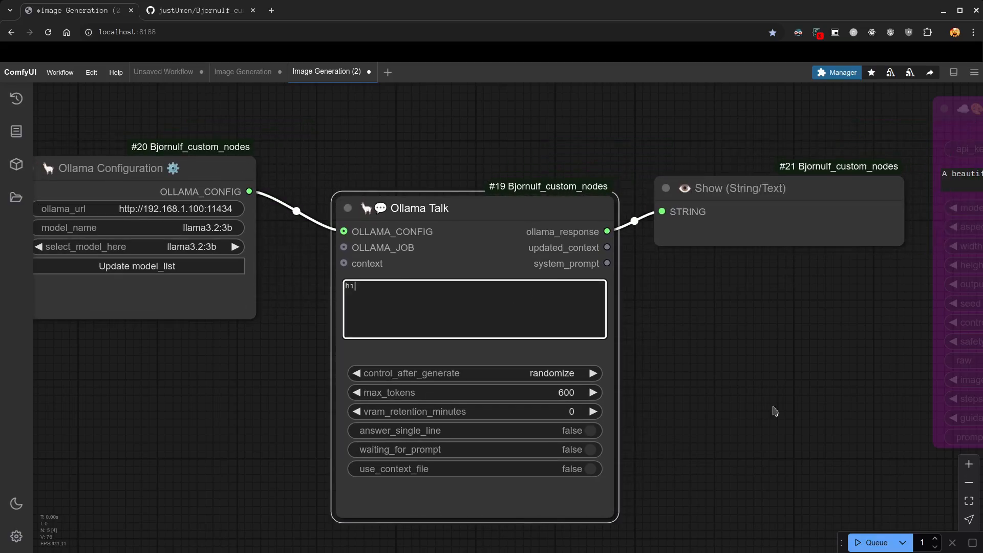
{"action": "left_click", "coordinate": [873, 543]}
{"action": "left_click_drag", "start_coordinate": [773, 457], "coordinate": [693, 430]}
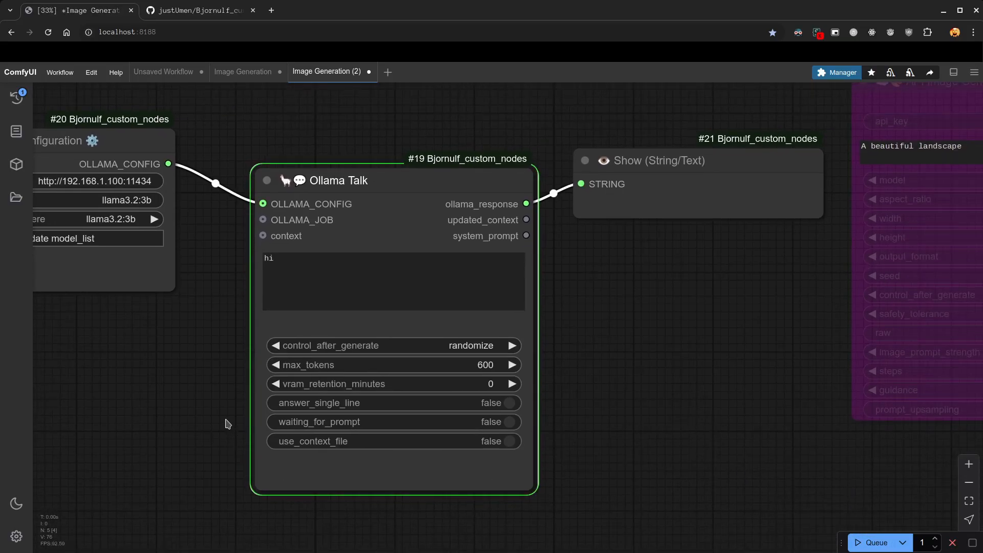
Step: Set Ollama Talk's vram_retention_minutes to 5
{"action": "left_click", "coordinate": [487, 385]}
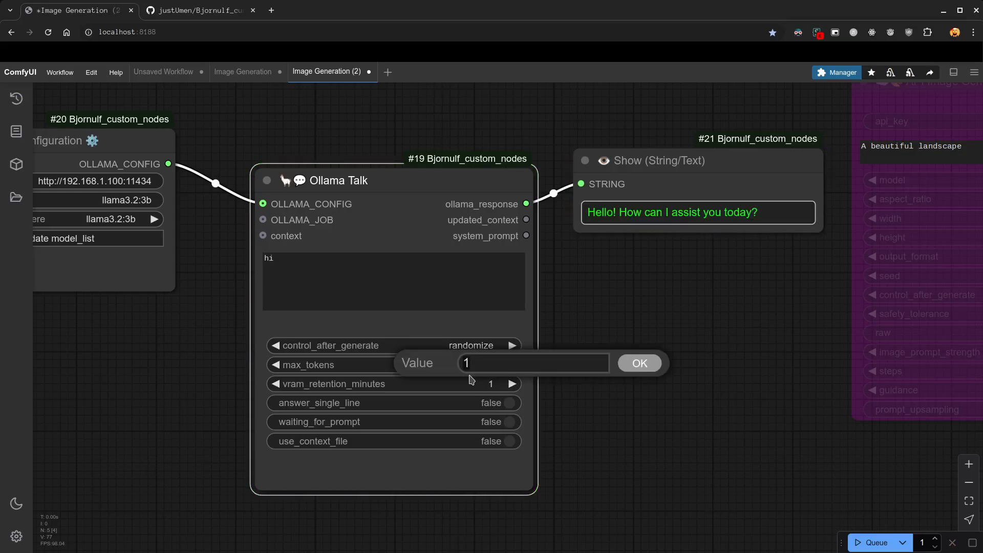
{"action": "key", "text": "Return"}
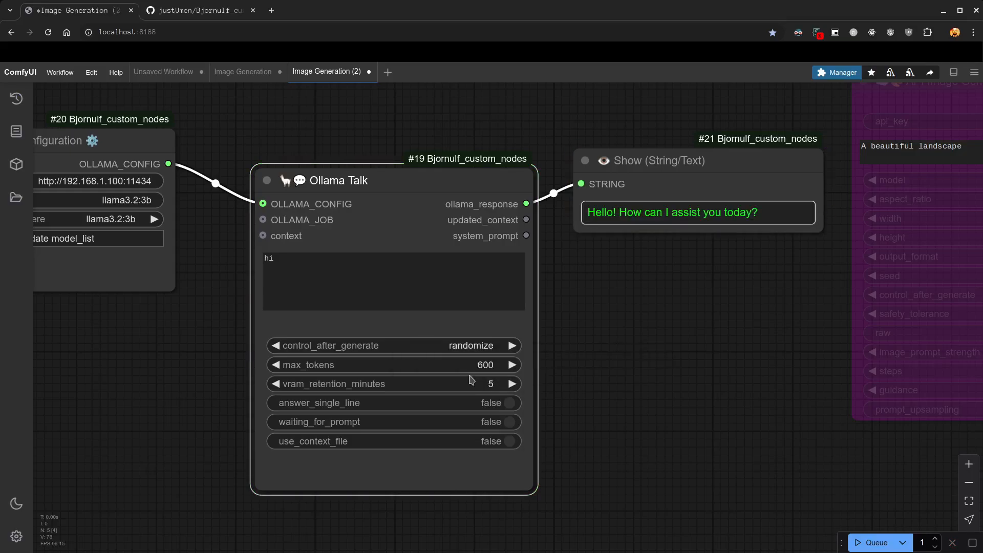
Step: Run the workflow, and move down and enlarge the Show (String/Text) node
{"action": "left_click", "coordinate": [877, 539]}
{"action": "left_click_drag", "start_coordinate": [718, 394], "coordinate": [750, 348]}
{"action": "left_click_drag", "start_coordinate": [717, 112], "coordinate": [717, 192]}
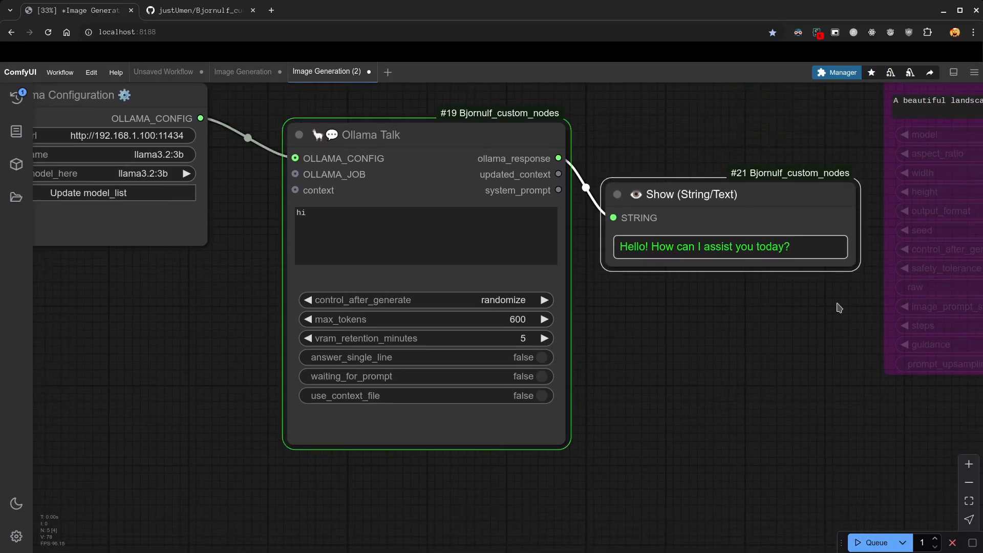
{"action": "left_click_drag", "start_coordinate": [853, 264], "coordinate": [861, 342]}
{"action": "left_click_drag", "start_coordinate": [526, 465], "coordinate": [640, 481]}
{"action": "scroll", "coordinate": [355, 349], "scroll_direction": "down", "scroll_amount": 2}
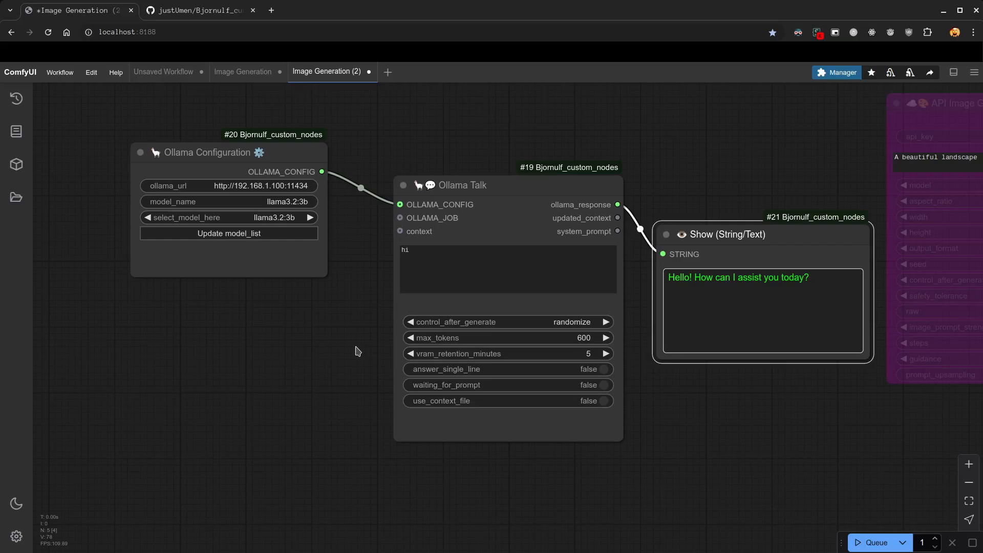
{"action": "left_click", "coordinate": [286, 334]}
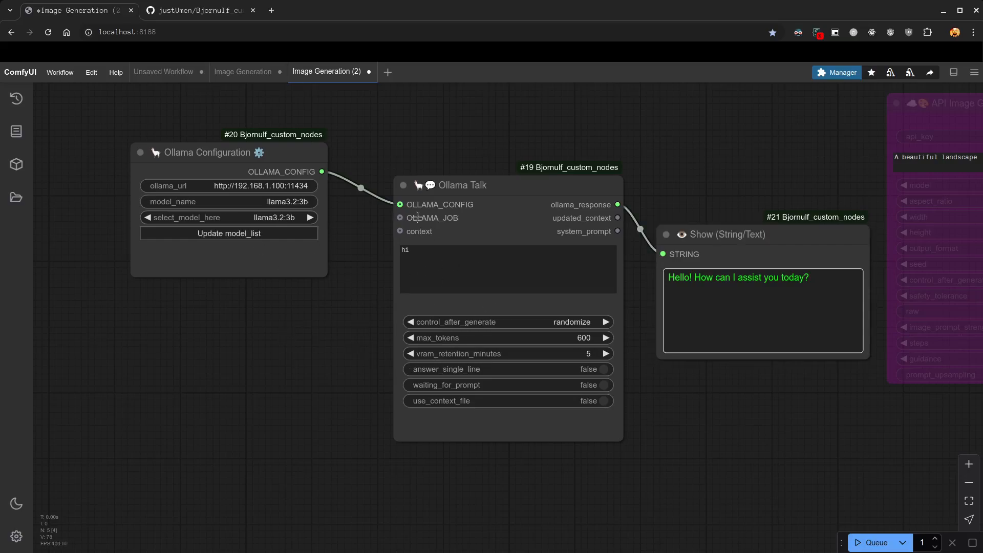
Step: Attach an Ollama Job Selector node to Ollama Talk's OLLAMA_JOB input, place it below Ollama Configuration and shrink it
{"action": "left_click_drag", "start_coordinate": [417, 217], "coordinate": [238, 333]}
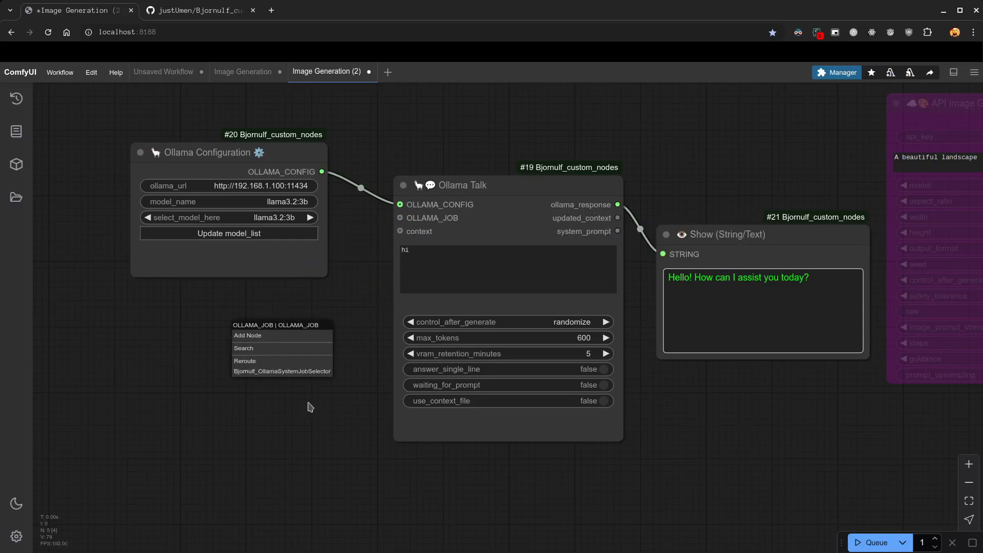
{"action": "left_click", "coordinate": [299, 373]}
{"action": "left_click_drag", "start_coordinate": [312, 326], "coordinate": [175, 316]}
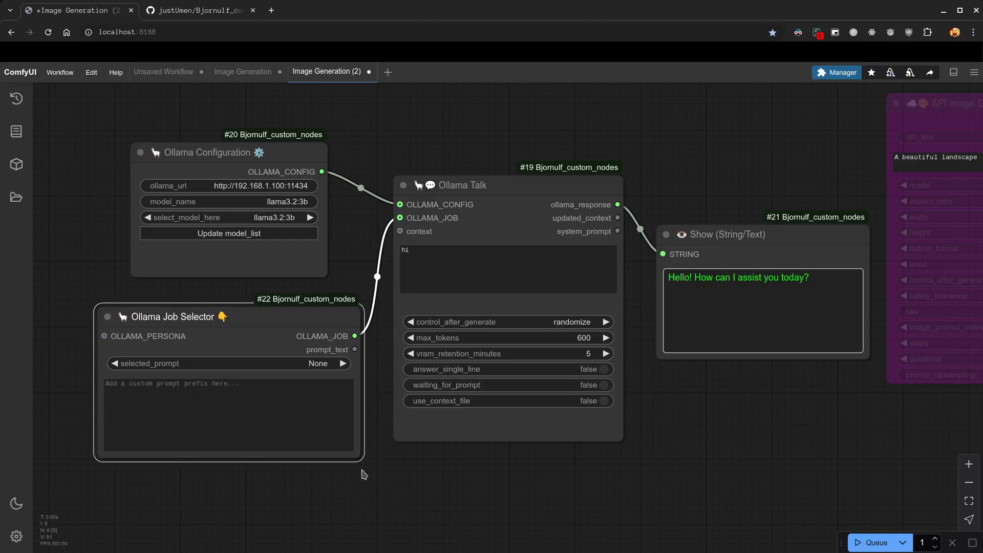
{"action": "left_click_drag", "start_coordinate": [355, 455], "coordinate": [306, 398]}
{"action": "left_click", "coordinate": [267, 475]}
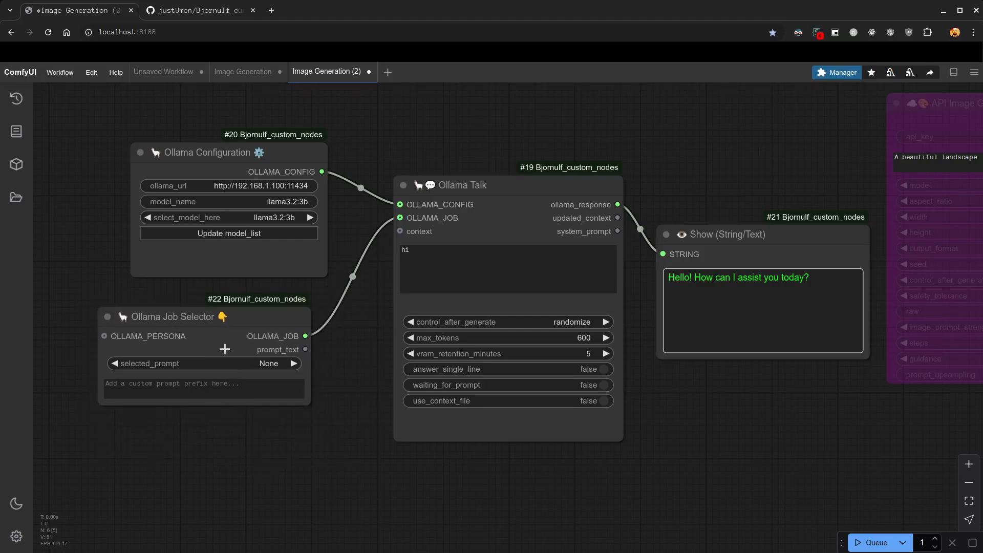
Step: Set the job selector's selected_prompt to "FLUX, context given (Ex: 'black cat')" and enter "a cat in space" as Ollama Talk's user prompt
{"action": "left_click", "coordinate": [274, 365]}
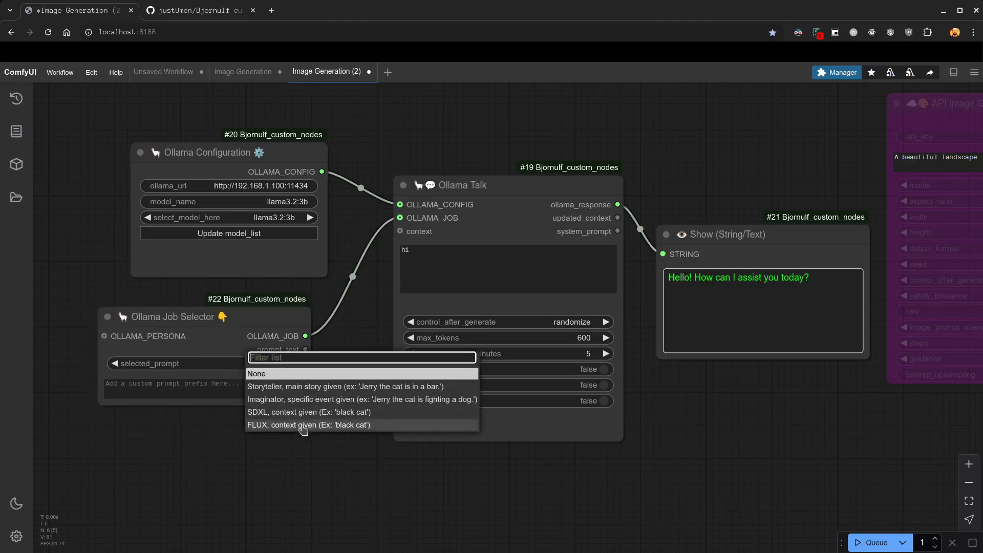
{"action": "left_click", "coordinate": [282, 426]}
{"action": "left_click_drag", "start_coordinate": [543, 186], "coordinate": [495, 153]}
{"action": "left_click", "coordinate": [378, 223]}
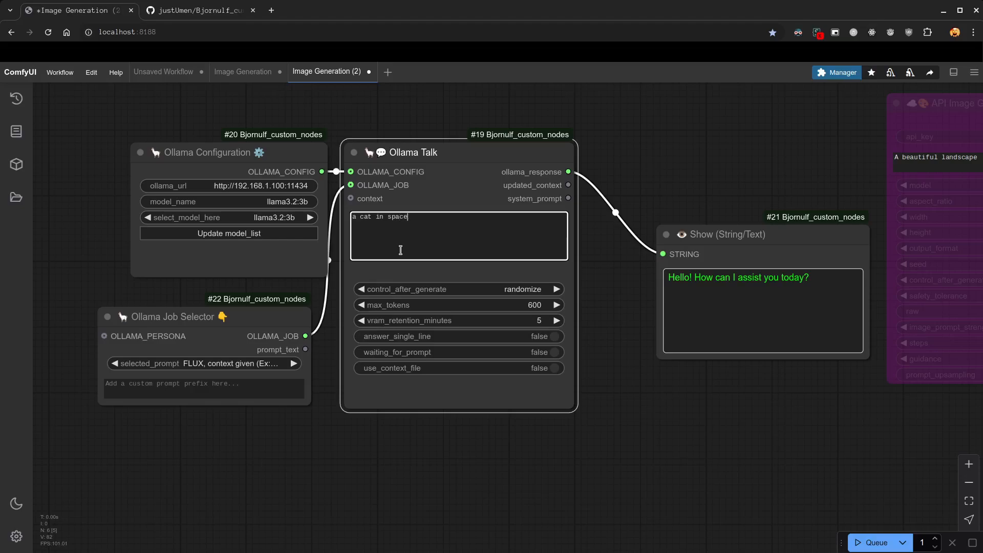
{"action": "left_click", "coordinate": [622, 423]}
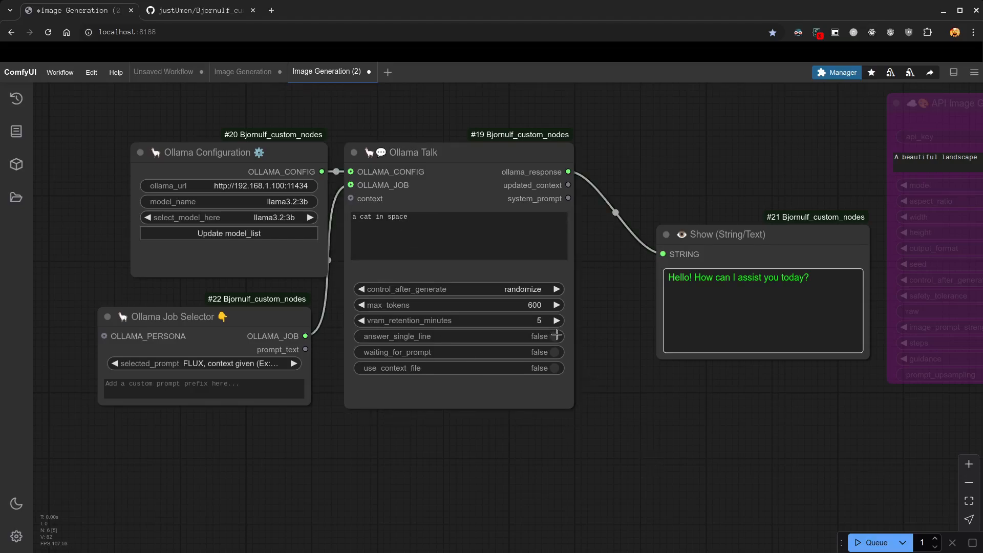
Step: Run the workflow and place the enlarged Show (String/Text) node beside Ollama Talk to read the response
{"action": "left_click", "coordinate": [869, 543]}
{"action": "left_click_drag", "start_coordinate": [717, 236], "coordinate": [651, 154]}
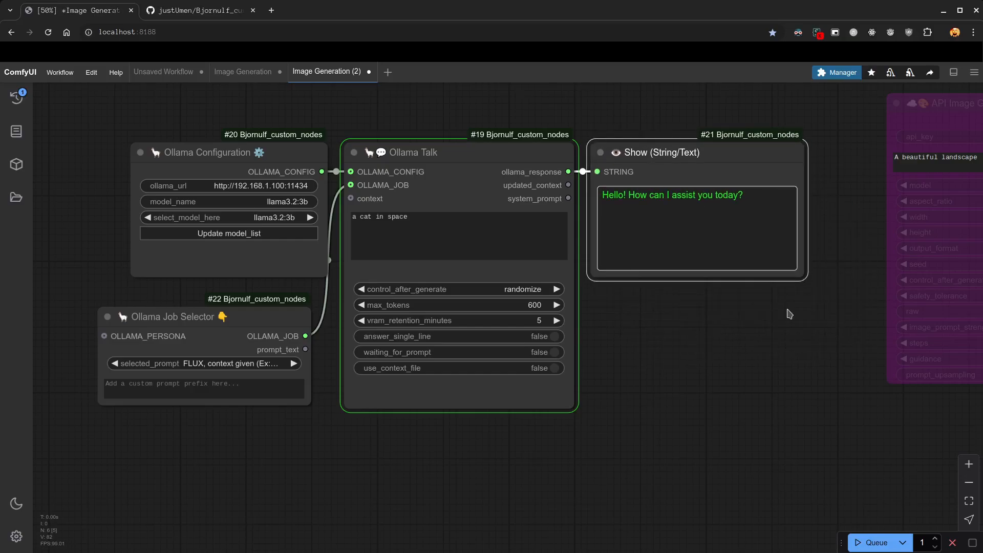
{"action": "left_click_drag", "start_coordinate": [800, 273], "coordinate": [852, 407]}
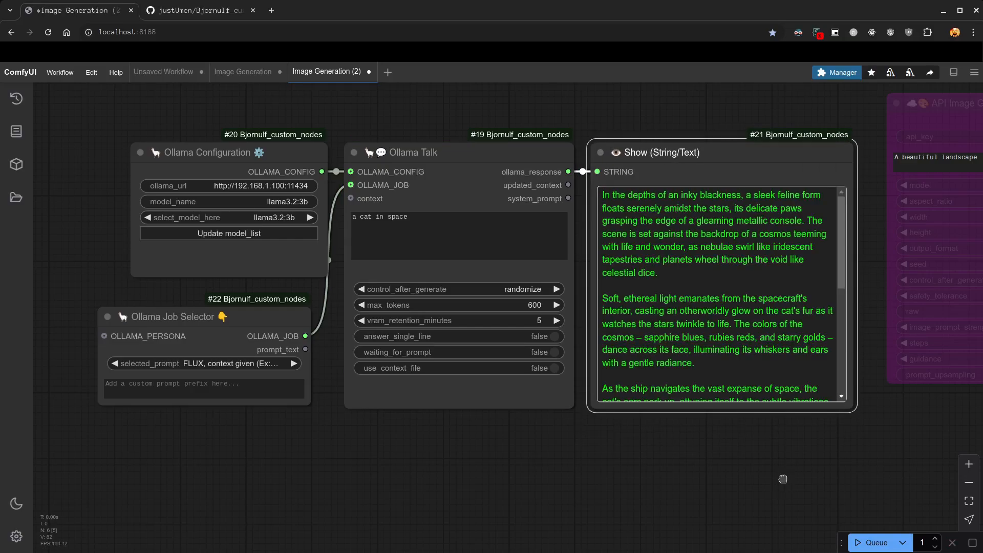
{"action": "scroll", "coordinate": [740, 287], "scroll_direction": "down", "scroll_amount": 5}
{"action": "scroll", "coordinate": [747, 297], "scroll_direction": "up", "scroll_amount": 8}
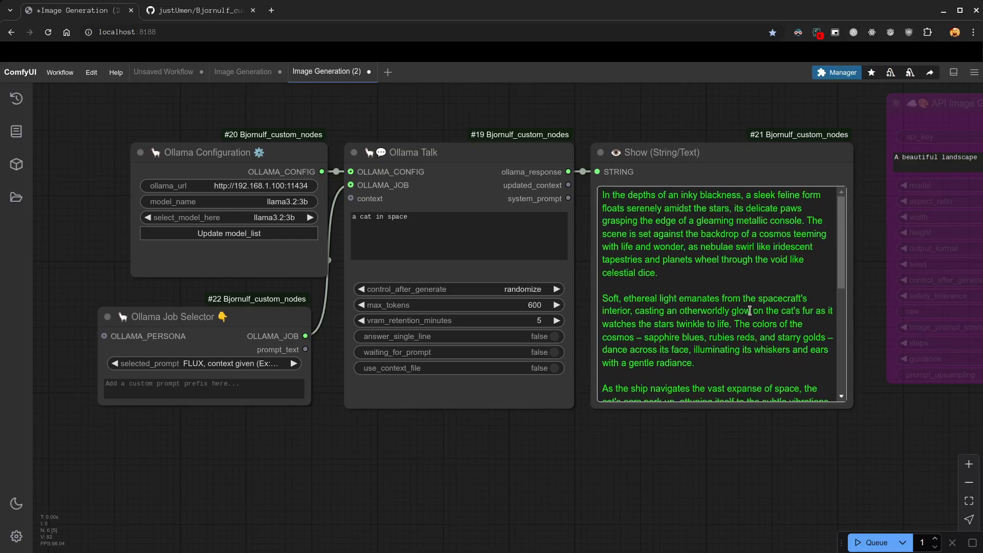
Step: Move the Show node down, and re-enable the bypassed API Image Generator (Black Forest Labs - Flux) and its Preview Image node
{"action": "left_click_drag", "start_coordinate": [790, 481], "coordinate": [594, 528]}
{"action": "left_click_drag", "start_coordinate": [575, 211], "coordinate": [592, 359]}
{"action": "left_click_drag", "start_coordinate": [541, 174], "coordinate": [275, 235]}
{"action": "left_click", "coordinate": [675, 221]}
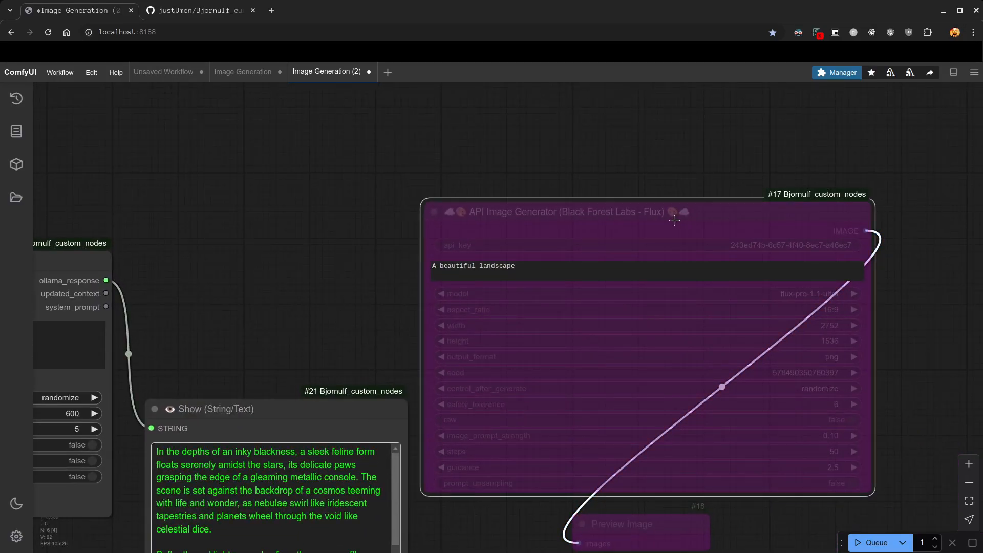
{"action": "key", "text": "ctrl+b"}
{"action": "left_click", "coordinate": [643, 520]}
{"action": "key", "text": "ctrl+b"}
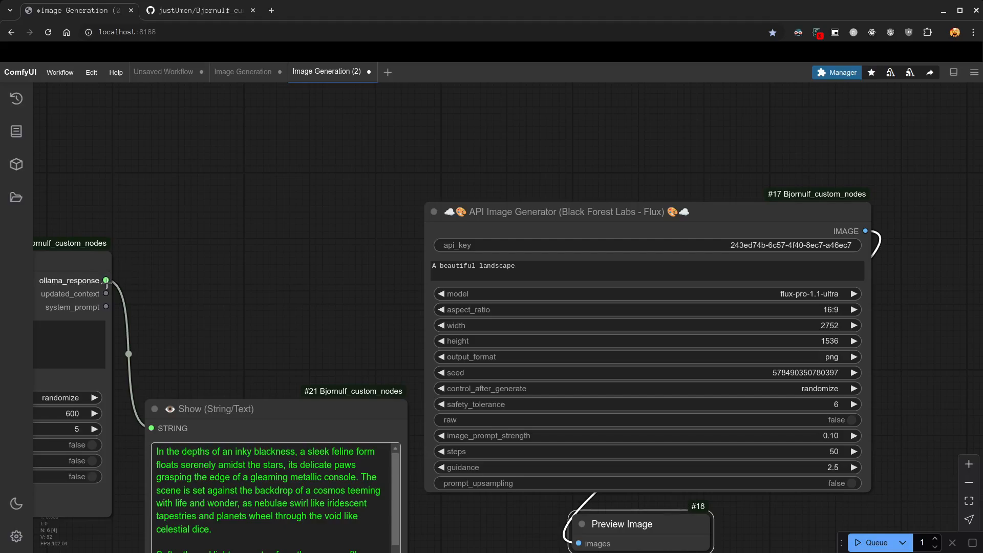
Step: Connect Ollama Talk's ollama_response output to the Flux API Image Generator's prompt input
{"action": "left_click_drag", "start_coordinate": [106, 280], "coordinate": [430, 262]}
{"action": "scroll", "coordinate": [399, 333], "scroll_direction": "down", "scroll_amount": 5}
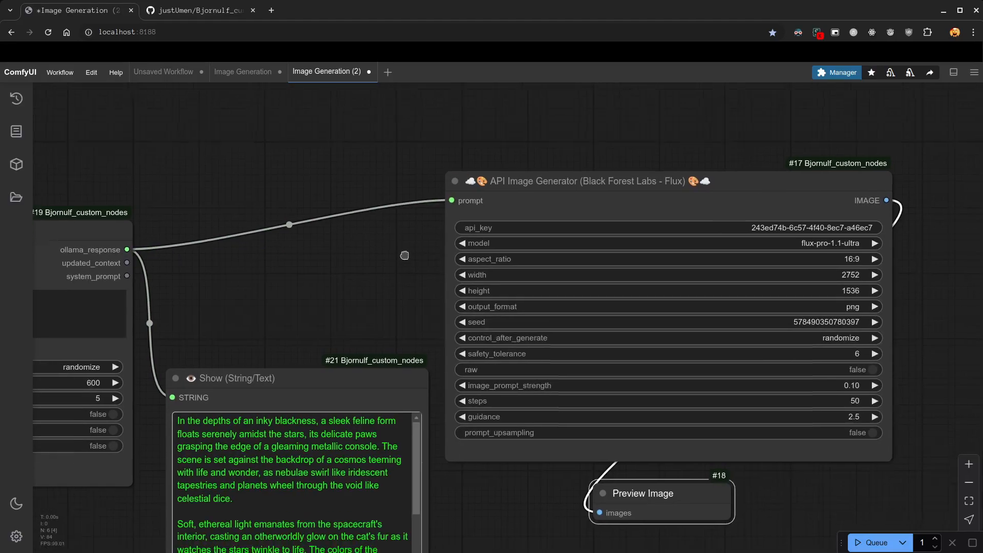
{"action": "left_click_drag", "start_coordinate": [547, 369], "coordinate": [455, 369]}
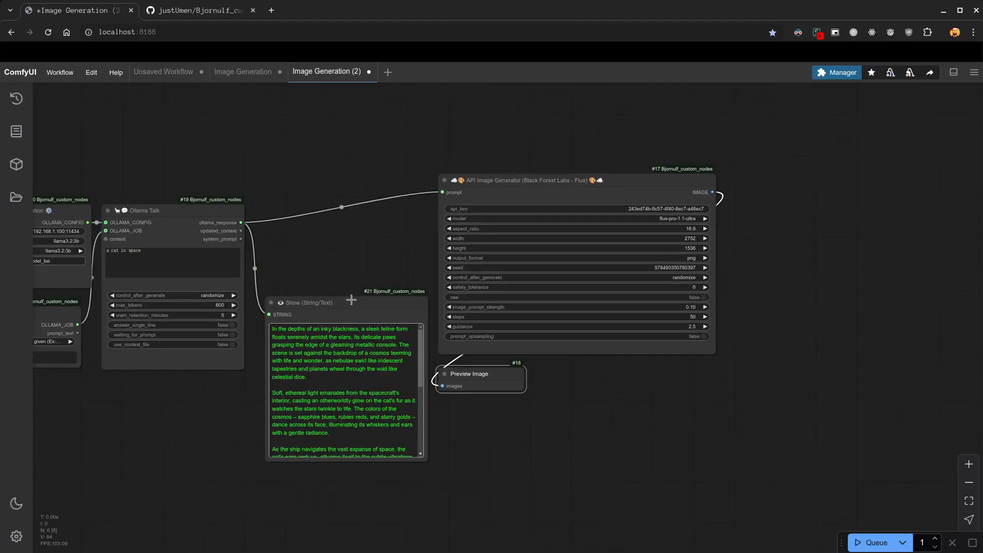
Step: Move the Show (String/Text) node up between Ollama Talk and the Flux generator, and enlarge the Preview Image node
{"action": "left_click_drag", "start_coordinate": [337, 301], "coordinate": [326, 195]}
{"action": "scroll", "coordinate": [446, 463], "scroll_direction": "up", "scroll_amount": 5}
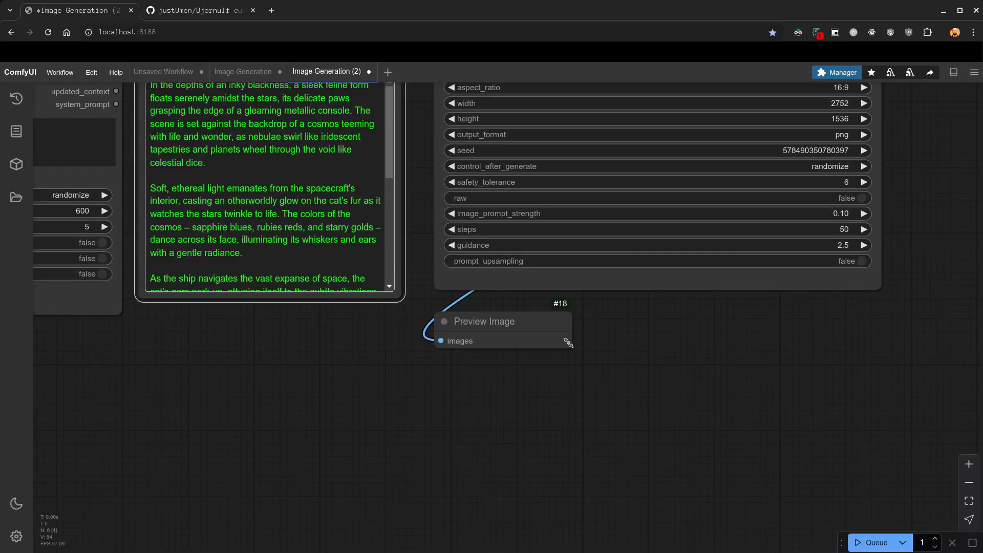
{"action": "left_click_drag", "start_coordinate": [566, 343], "coordinate": [909, 551]}
{"action": "scroll", "coordinate": [927, 396], "scroll_direction": "down", "scroll_amount": 3}
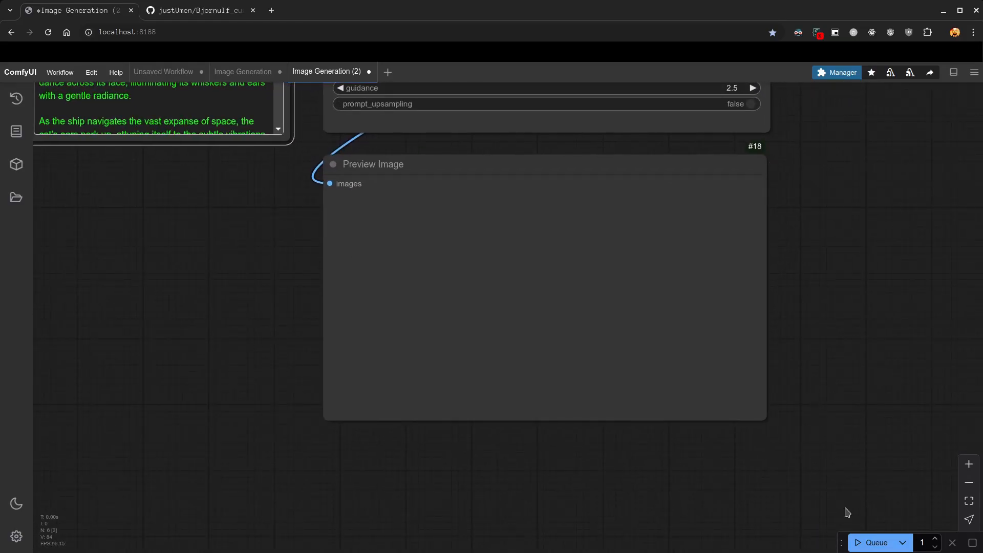
Step: Run the workflow, and examine the generated prompt text and the resulting image up close
{"action": "left_click", "coordinate": [871, 542]}
{"action": "left_click_drag", "start_coordinate": [830, 263], "coordinate": [812, 387]}
{"action": "scroll", "coordinate": [853, 332], "scroll_direction": "down", "scroll_amount": 1}
{"action": "scroll", "coordinate": [839, 390], "scroll_direction": "down", "scroll_amount": 2}
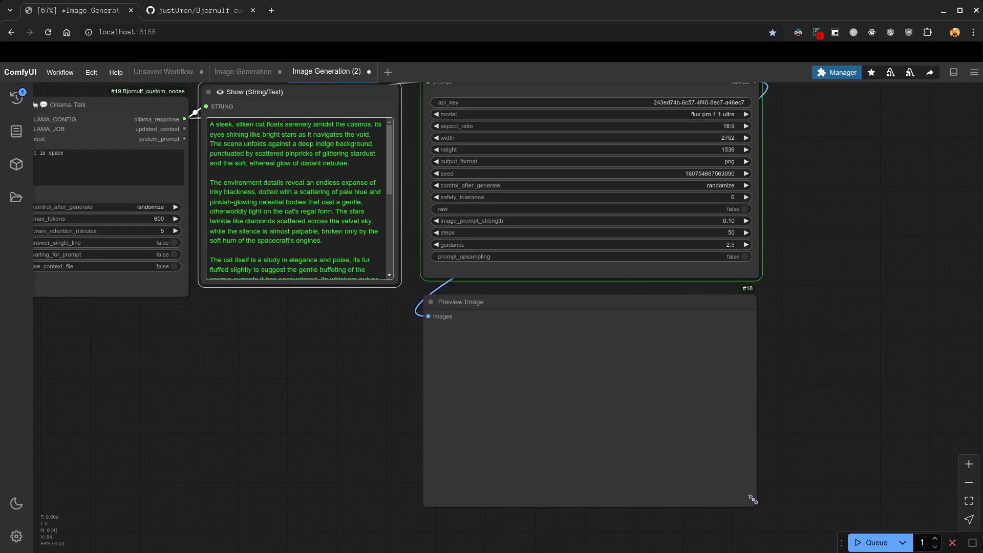
{"action": "left_click_drag", "start_coordinate": [794, 461], "coordinate": [823, 446]}
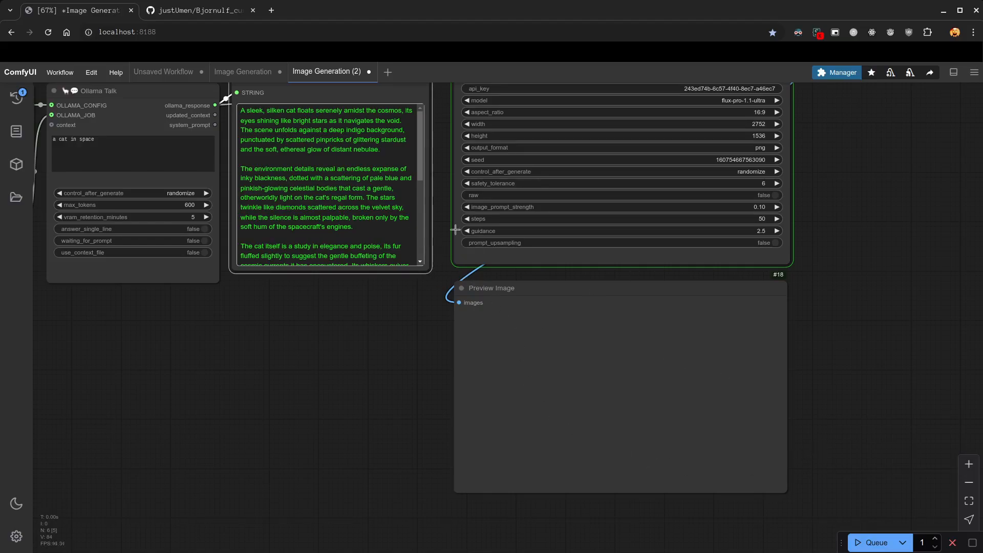
{"action": "scroll", "coordinate": [387, 221], "scroll_direction": "down", "scroll_amount": 5}
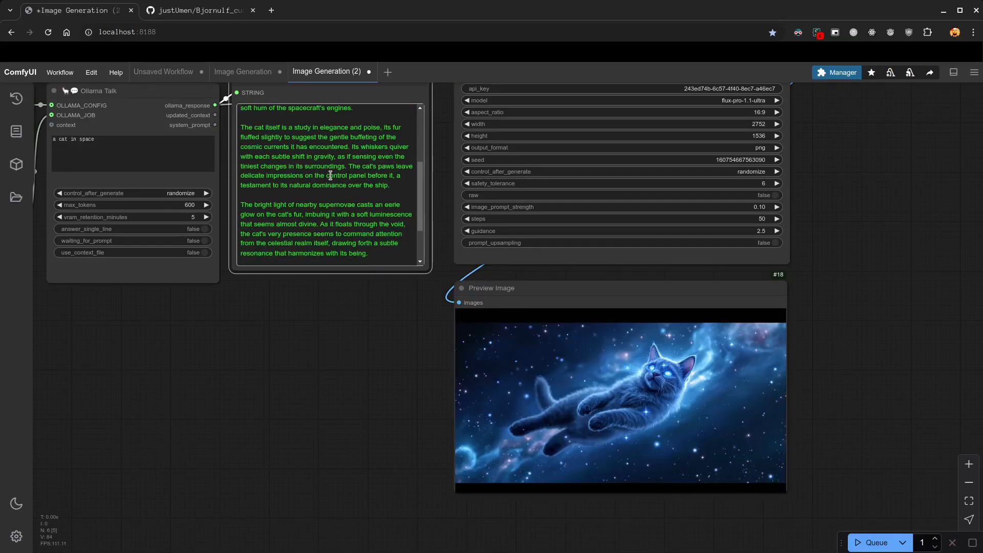
{"action": "scroll", "coordinate": [799, 405], "scroll_direction": "up", "scroll_amount": 10}
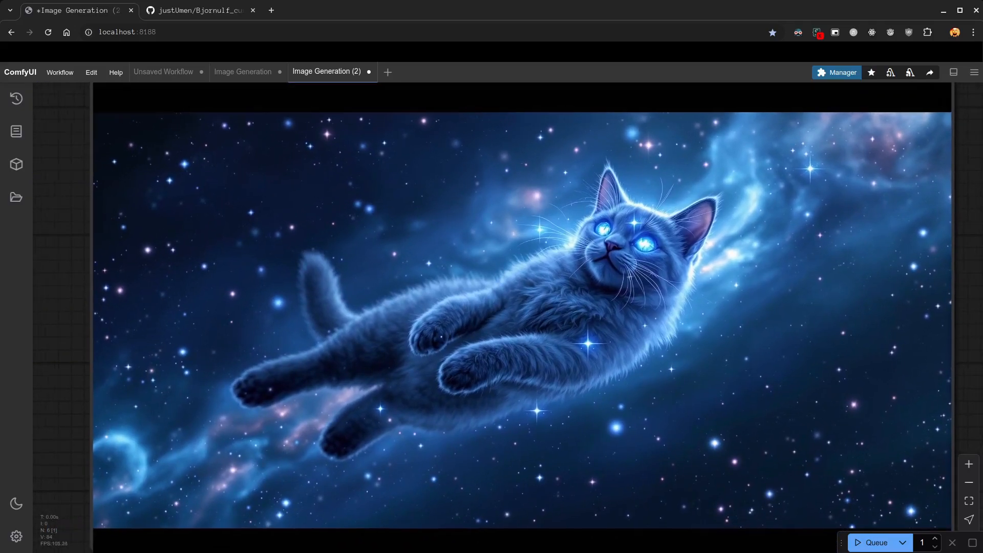
{"action": "left_click_drag", "start_coordinate": [799, 405], "coordinate": [803, 406]}
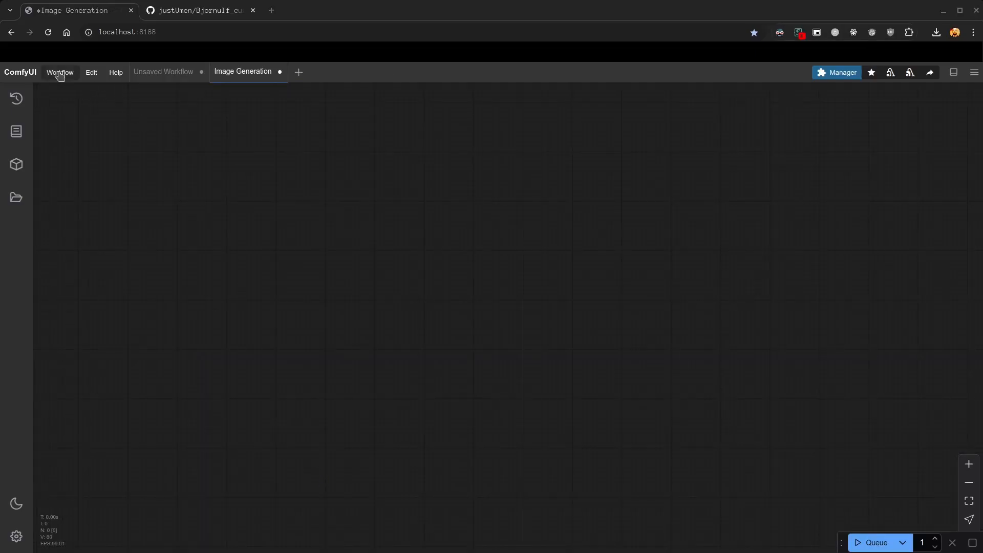
Step: Load the Image Generation template and delete its Load Checkpoint node
{"action": "left_click", "coordinate": [58, 75]}
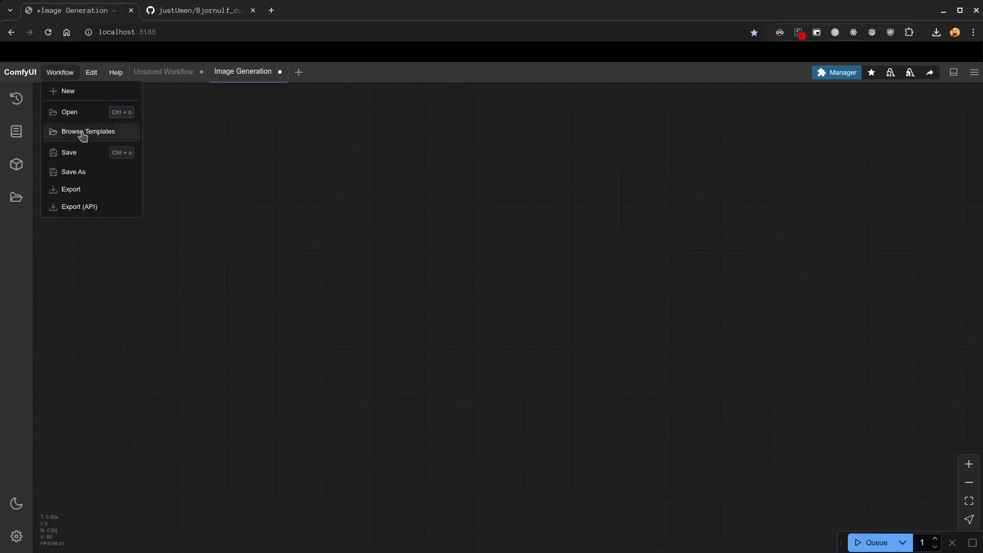
{"action": "left_click", "coordinate": [83, 134]}
{"action": "left_click", "coordinate": [353, 318]}
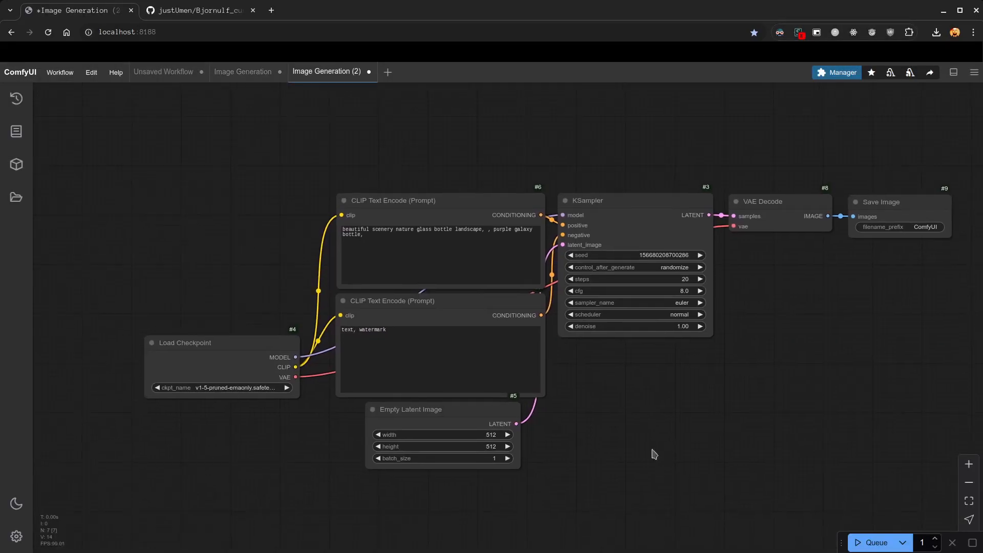
{"action": "left_click", "coordinate": [253, 346]}
{"action": "left_click_drag", "start_coordinate": [246, 272], "coordinate": [241, 203]}
{"action": "key", "text": "Delete"}
Step: Add a Load checkpoint SDXL (+Download from CivitAi) node, and reshape it narrower and taller beside the text encoders
{"action": "double_click", "coordinate": [208, 270]}
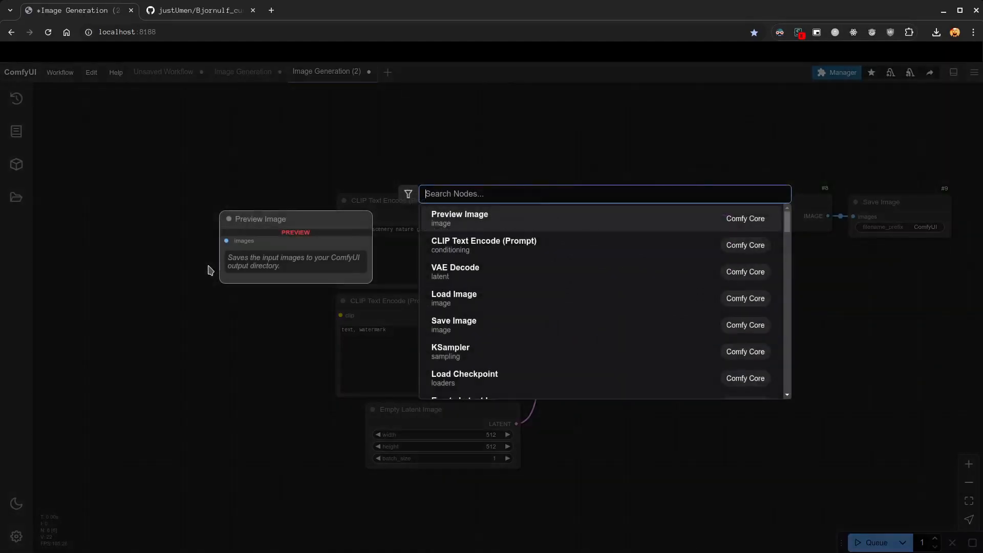
{"action": "type", "text": "load sdxl"}
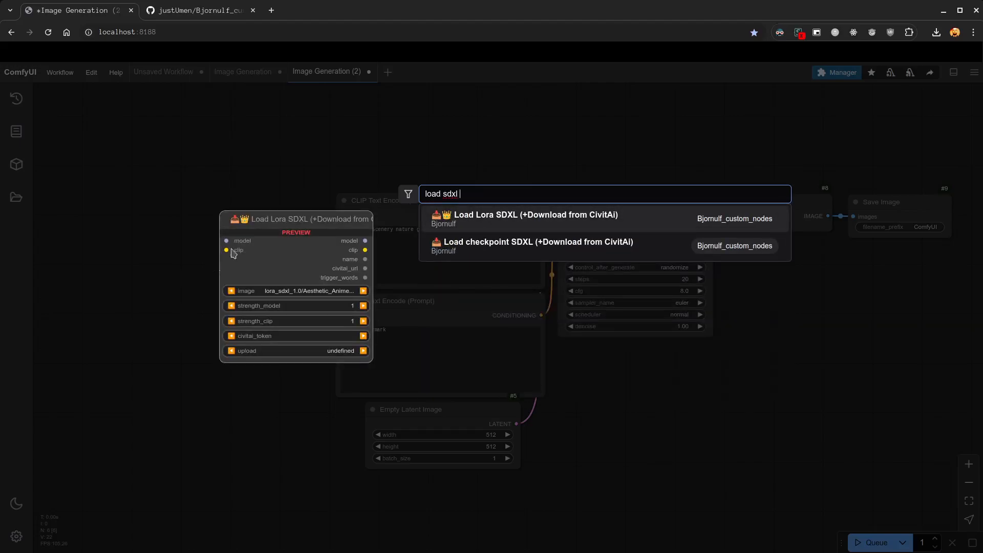
{"action": "left_click", "coordinate": [456, 246]}
{"action": "left_click_drag", "start_coordinate": [314, 252], "coordinate": [189, 165]}
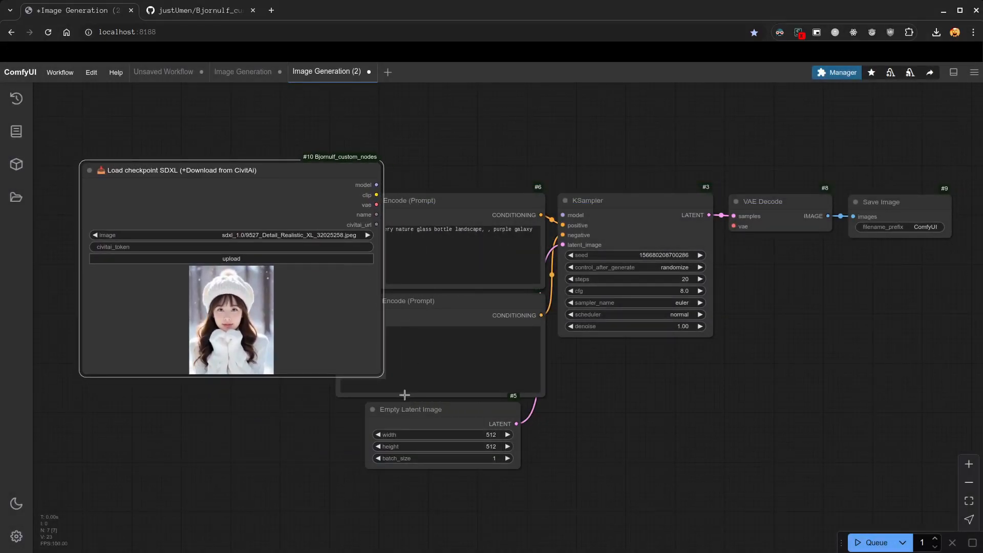
{"action": "left_click_drag", "start_coordinate": [380, 373], "coordinate": [286, 522]}
Step: Choose sdxl_1.0/CyberRealistic_XL_35270713.jpeg as the SDXL loader's checkpoint image
{"action": "left_click", "coordinate": [212, 235]}
{"action": "scroll", "coordinate": [220, 176], "scroll_direction": "down", "scroll_amount": 2}
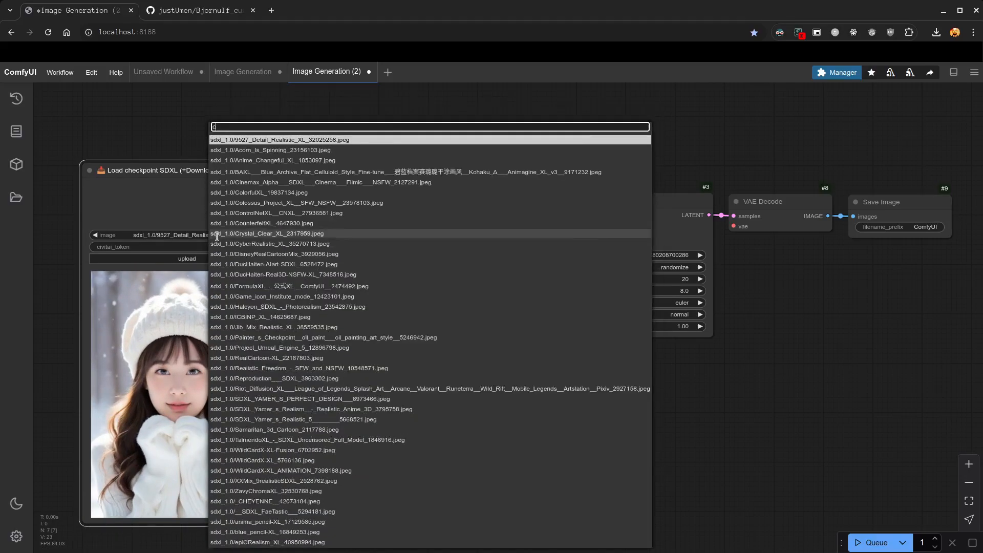
{"action": "left_click", "coordinate": [220, 175]}
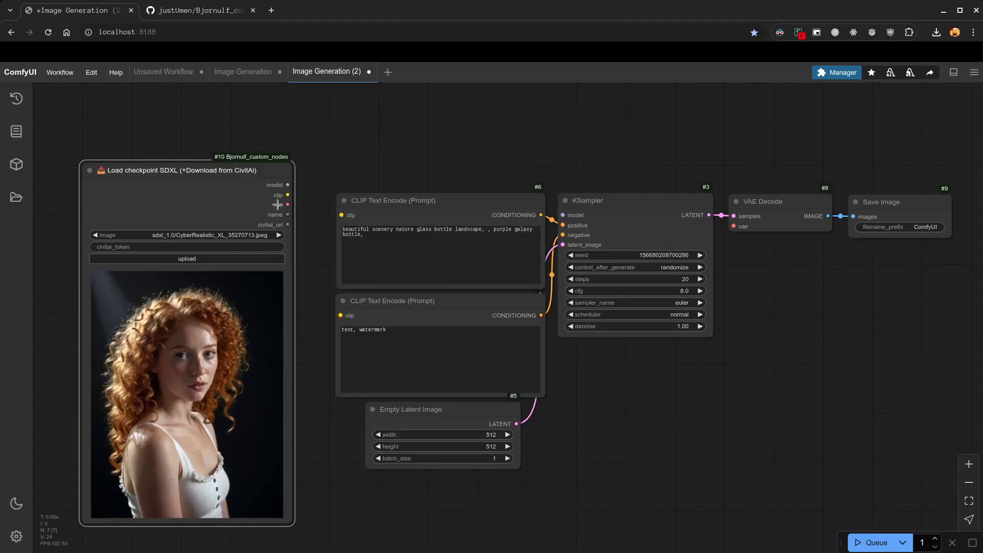
Step: Connect the loader's model, clip and vae outputs to KSampler, both text encoders and VAE Decode, and reposition Save Image and Empty Latent Image
{"action": "left_click_drag", "start_coordinate": [287, 185], "coordinate": [563, 215]}
{"action": "left_click_drag", "start_coordinate": [287, 195], "coordinate": [750, 228]}
{"action": "left_click_drag", "start_coordinate": [881, 205], "coordinate": [771, 263]}
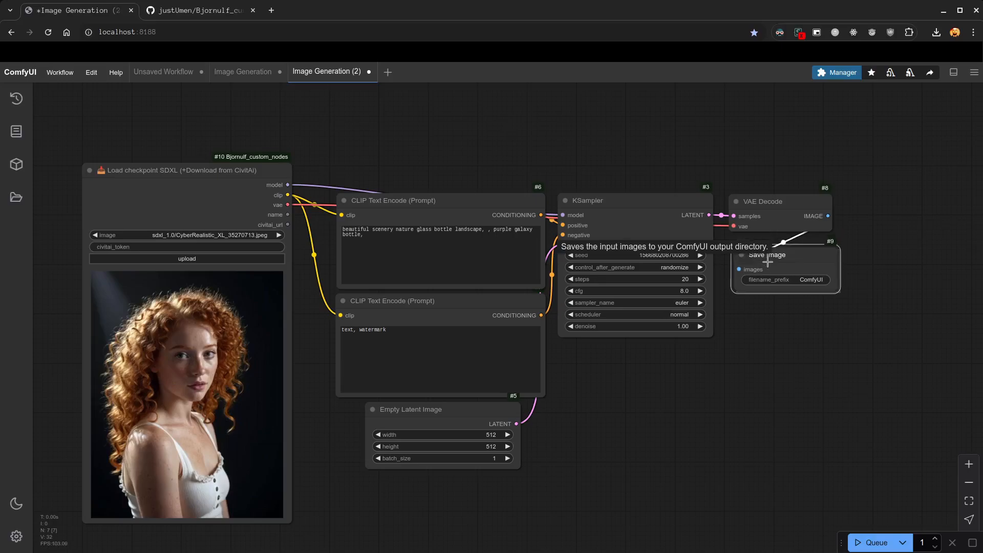
{"action": "left_click_drag", "start_coordinate": [459, 419], "coordinate": [461, 428]}
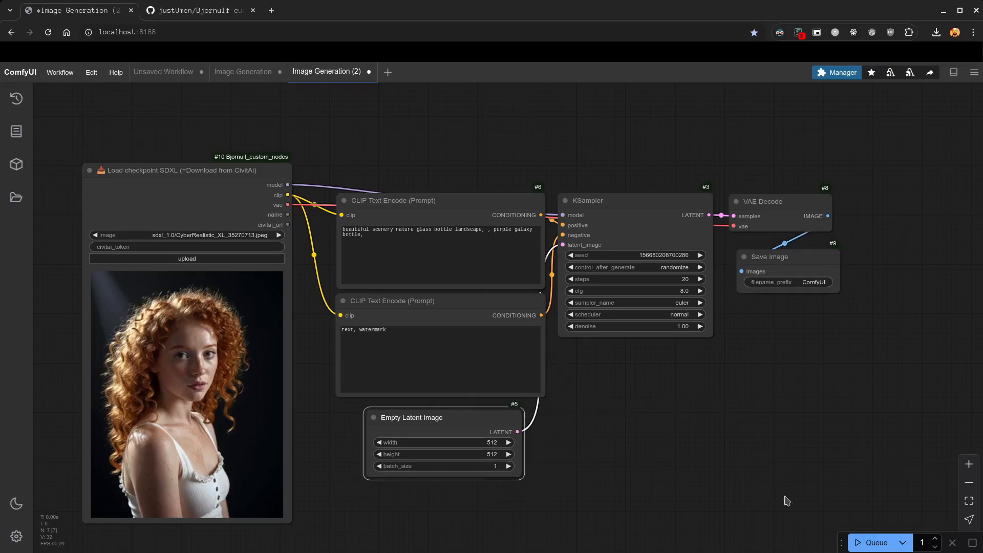
Step: Replace Save Image with a Preview Image node fed by VAE Decode, place it below KSampler, and run the workflow
{"action": "left_click", "coordinate": [765, 259]}
{"action": "key", "text": "Delete"}
{"action": "left_click_drag", "start_coordinate": [828, 215], "coordinate": [565, 364]}
{"action": "left_click", "coordinate": [640, 457]}
{"action": "key", "text": "ctrl+Return"}
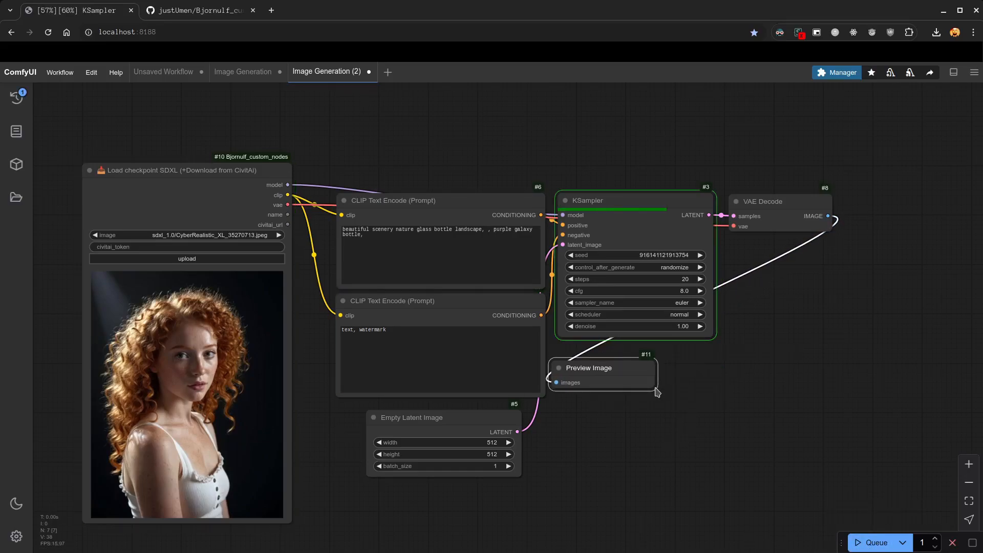
{"action": "left_click_drag", "start_coordinate": [627, 371], "coordinate": [666, 369]}
Step: Set the Empty Latent Image width to 1024
{"action": "left_click", "coordinate": [495, 442]}
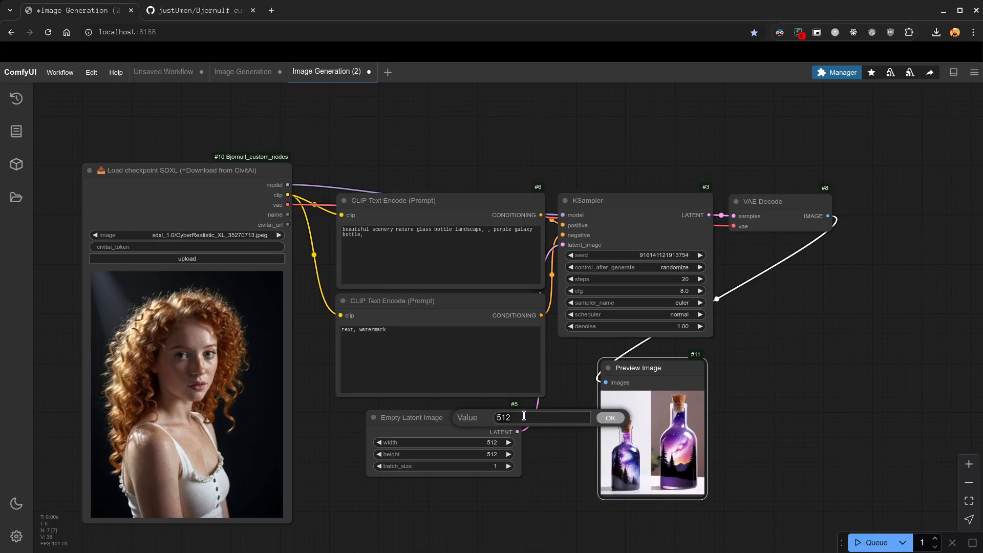
{"action": "type", "text": "1024"}
{"action": "key", "text": "Return"}
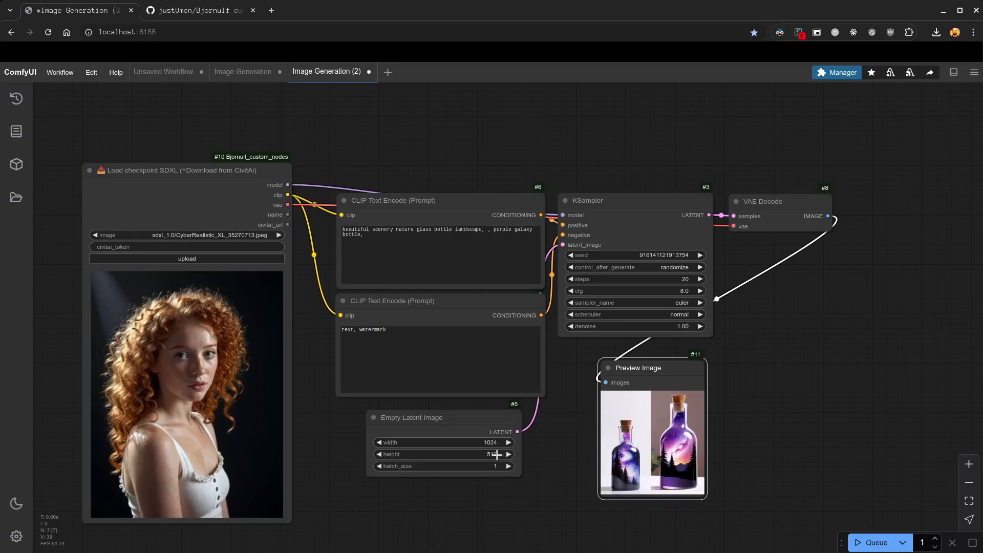
Step: Set the Empty Latent Image height to 1024 and run the workflow
{"action": "left_click", "coordinate": [494, 454]}
{"action": "type", "text": "1024"}
{"action": "left_click", "coordinate": [626, 429]}
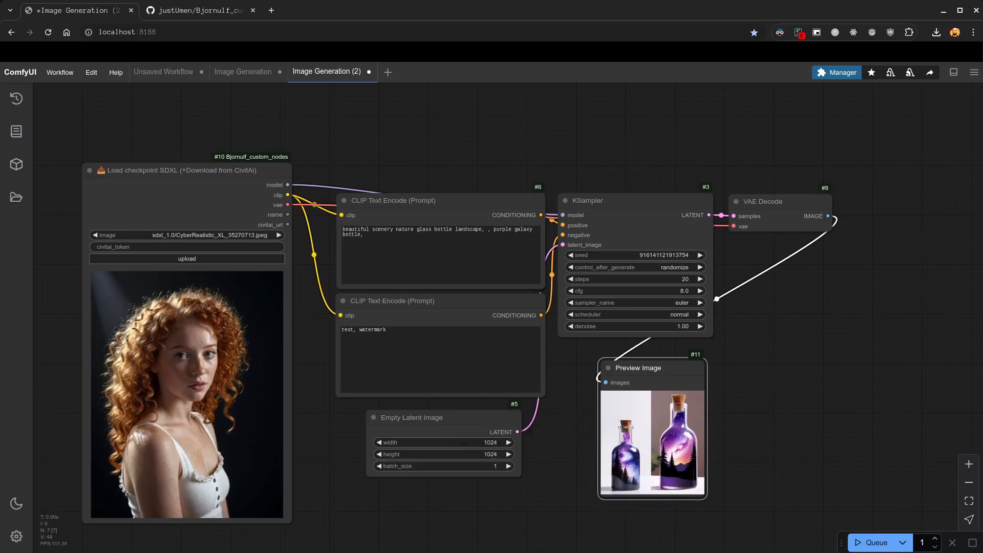
{"action": "left_click", "coordinate": [850, 542]}
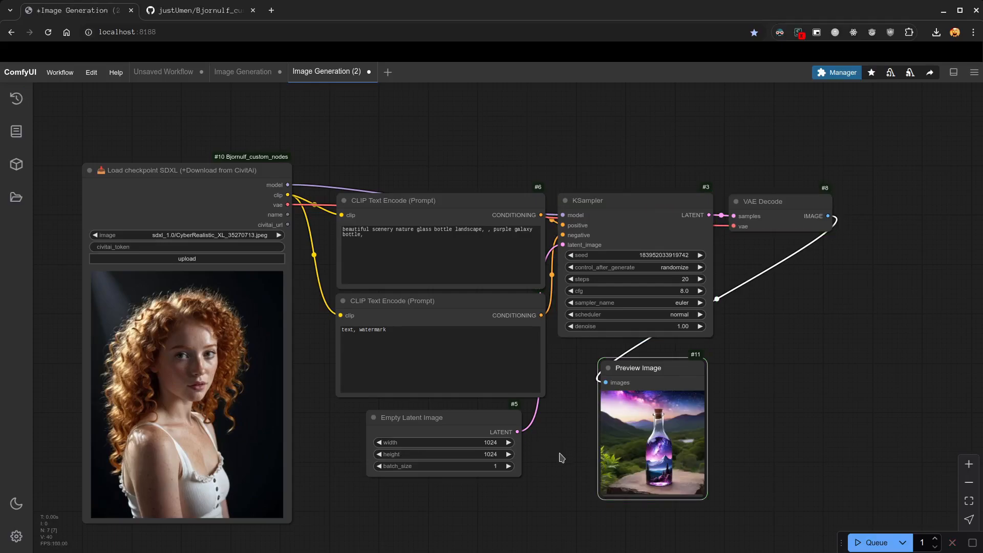
Step: Search the nodes for "latent" and add Bjornulf's Empty Latent Selector, placing it over the Empty Latent Image node
{"action": "left_click_drag", "start_coordinate": [557, 474], "coordinate": [548, 413]}
{"action": "scroll", "coordinate": [550, 412], "scroll_direction": "up", "scroll_amount": 4}
{"action": "mouse_move", "coordinate": [434, 332]}
{"action": "left_mouse_down"}
{"action": "mouse_move", "coordinate": [402, 336]}
{"action": "mouse_move", "coordinate": [444, 329]}
{"action": "mouse_move", "coordinate": [421, 331]}
{"action": "left_mouse_up"}
{"action": "double_click", "coordinate": [468, 461]}
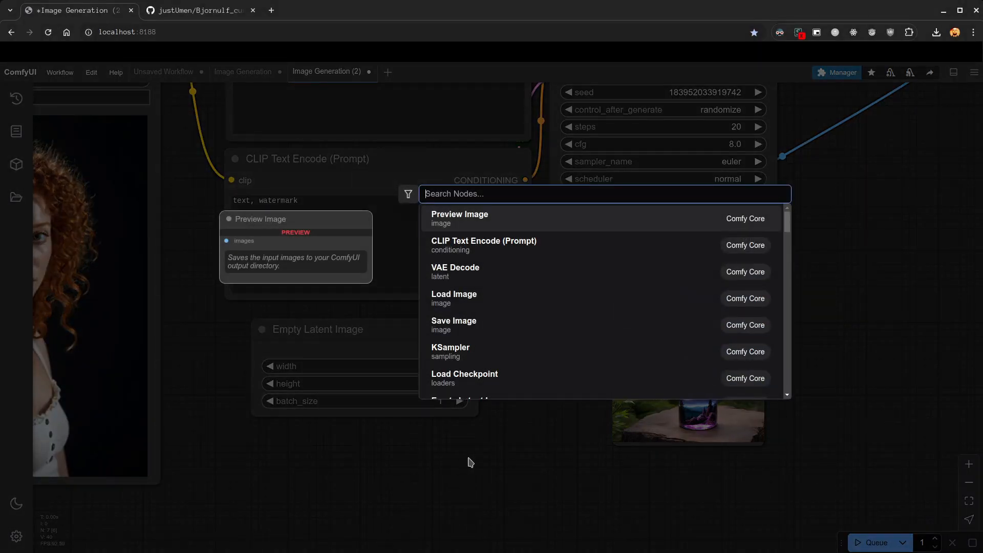
{"action": "type", "text": "latent"}
{"action": "scroll", "coordinate": [607, 289], "scroll_direction": "down", "scroll_amount": 8}
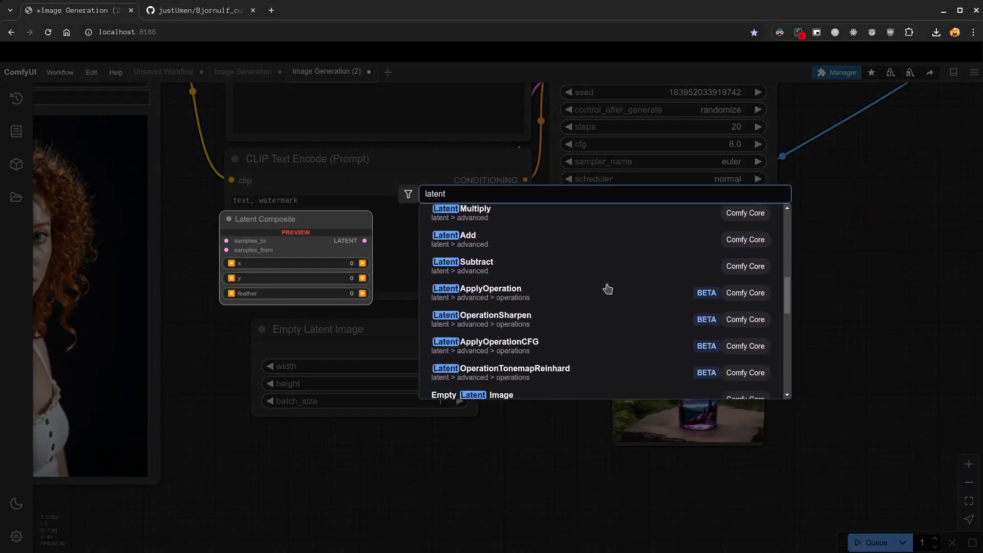
{"action": "scroll", "coordinate": [608, 289], "scroll_direction": "down", "scroll_amount": 5}
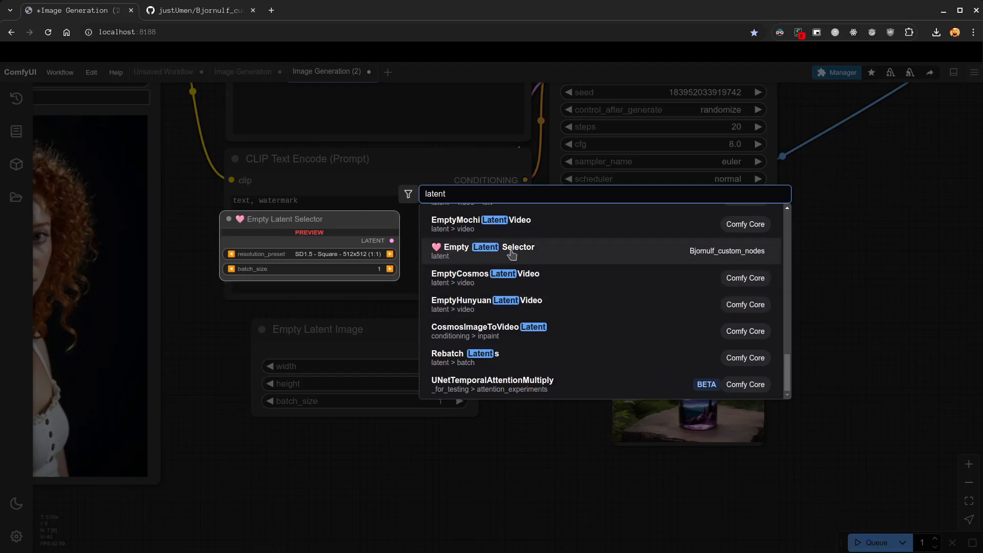
{"action": "left_click", "coordinate": [447, 252]}
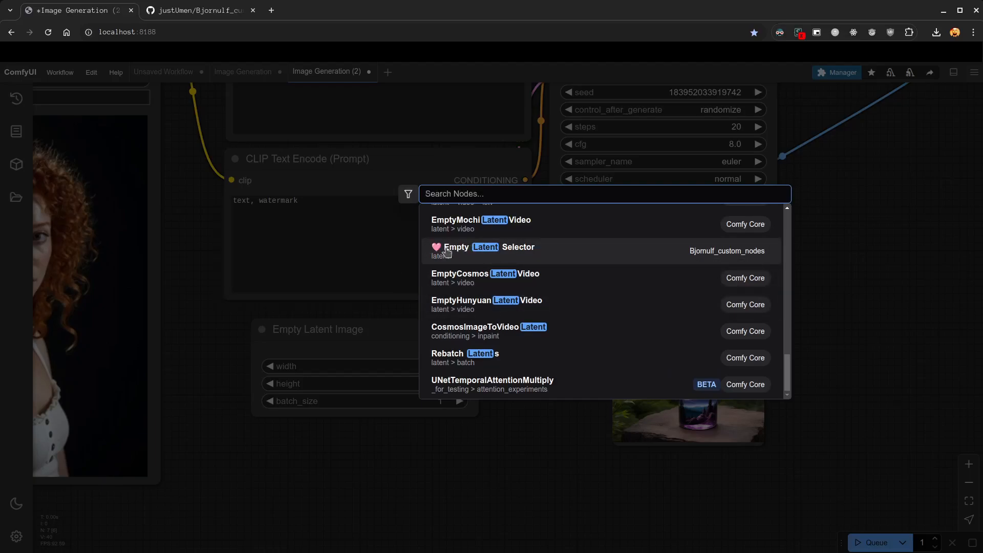
{"action": "left_click_drag", "start_coordinate": [567, 477], "coordinate": [325, 397]}
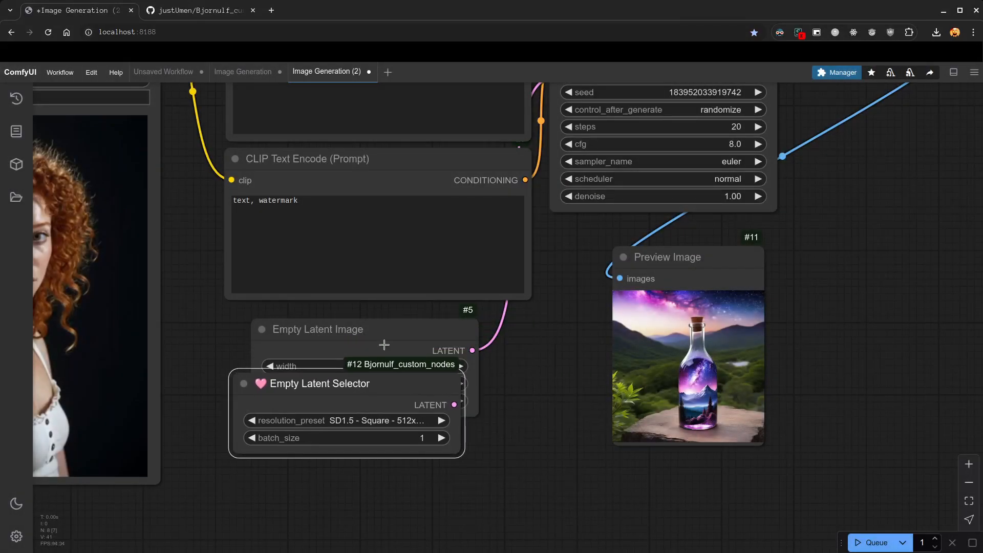
Step: Delete the Empty Latent Image node and move the Empty Latent Selector into the free space below the negative prompt
{"action": "left_click", "coordinate": [384, 344]}
{"action": "key", "text": "Delete"}
{"action": "left_click_drag", "start_coordinate": [524, 341], "coordinate": [518, 366]}
{"action": "left_click_drag", "start_coordinate": [385, 411], "coordinate": [441, 375]}
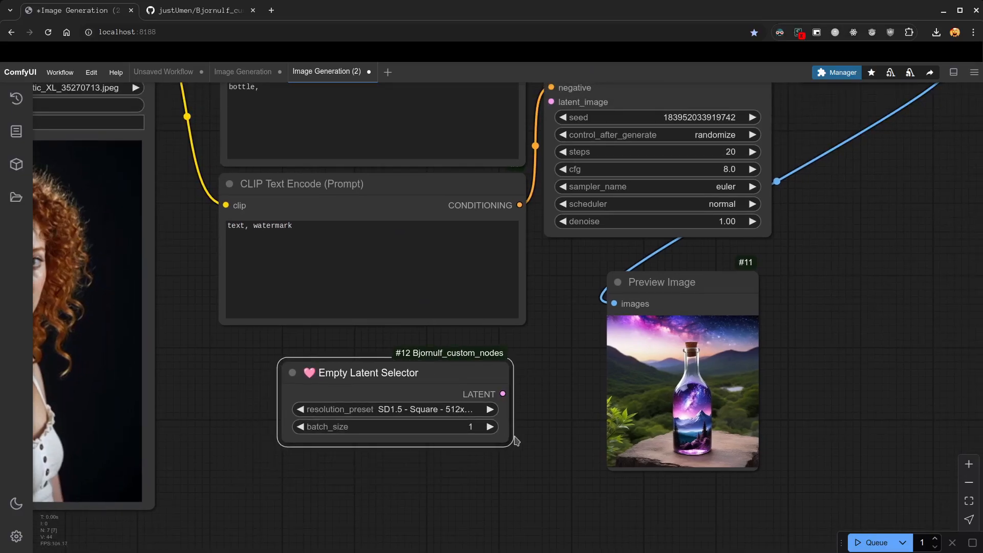
Step: Connect the Empty Latent Selector's output to KSampler's latent_image input, then widen and reposition the selector node
{"action": "left_click_drag", "start_coordinate": [503, 394], "coordinate": [551, 148]}
{"action": "left_click_drag", "start_coordinate": [511, 445], "coordinate": [641, 440]}
{"action": "left_click_drag", "start_coordinate": [523, 376], "coordinate": [451, 376]}
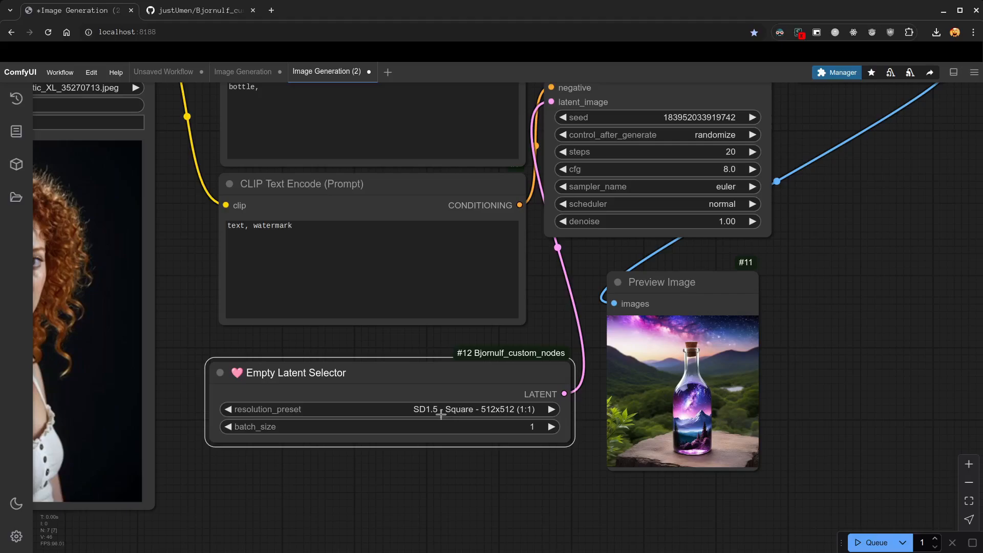
Step: Set the selector's resolution preset to SDXL - Landscape - 1024x768 (4:3) and run the workflow
{"action": "left_click", "coordinate": [445, 411]}
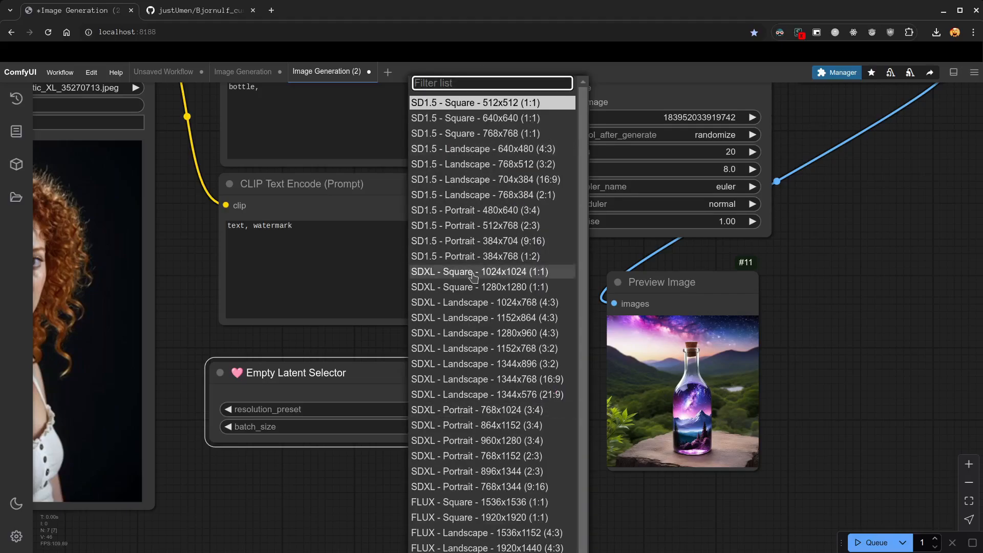
{"action": "scroll", "coordinate": [474, 276], "scroll_direction": "down", "scroll_amount": 3}
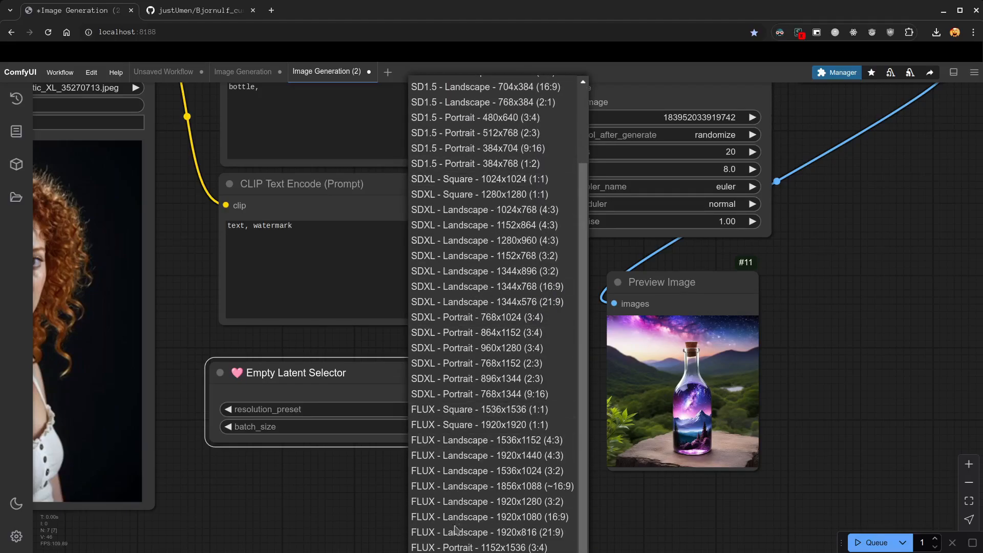
{"action": "scroll", "coordinate": [482, 211], "scroll_direction": "up", "scroll_amount": 3}
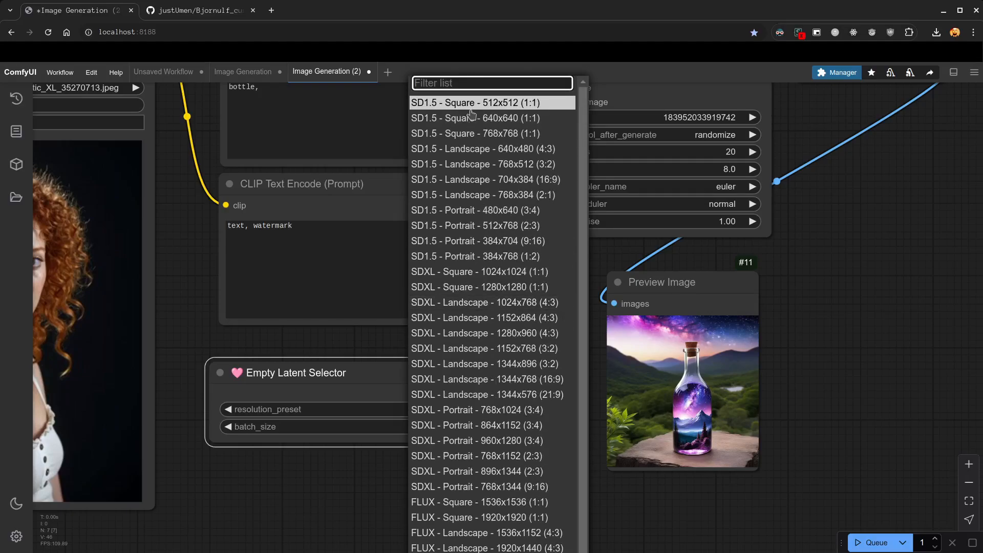
{"action": "left_click", "coordinate": [499, 303]}
{"action": "left_click", "coordinate": [871, 542]}
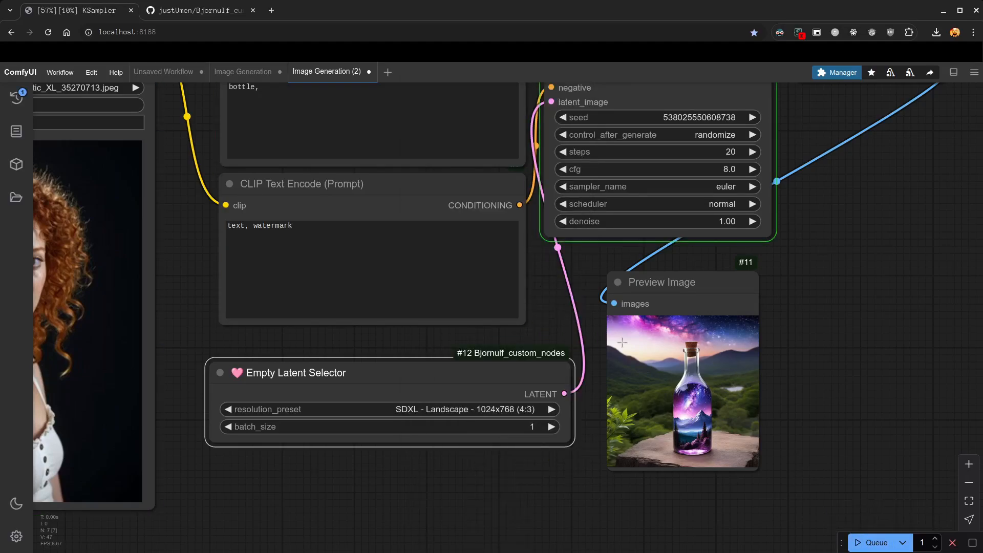
Step: Enlarge the Preview Image node to show the generated landscape image bigger
{"action": "left_click_drag", "start_coordinate": [875, 318], "coordinate": [814, 328]}
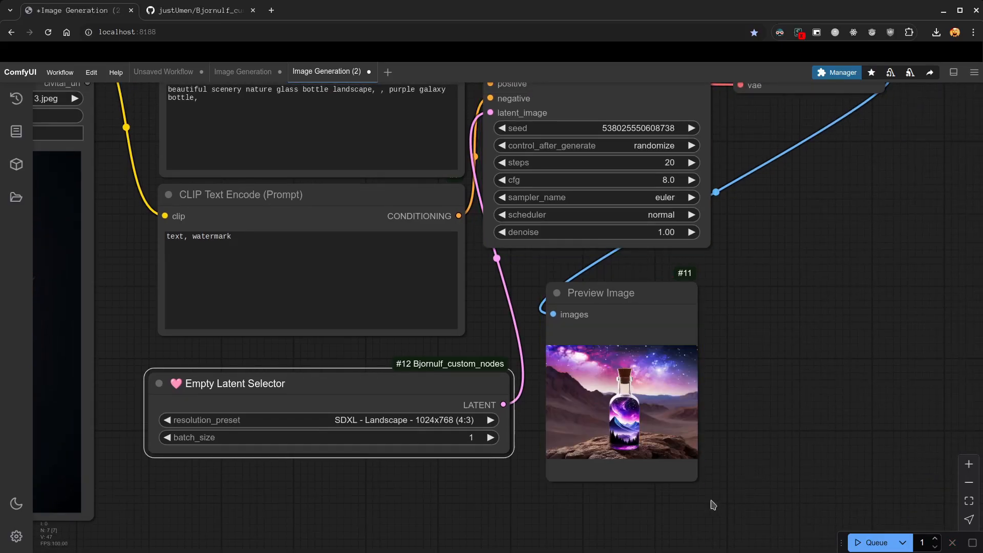
{"action": "left_click_drag", "start_coordinate": [693, 477], "coordinate": [836, 538]}
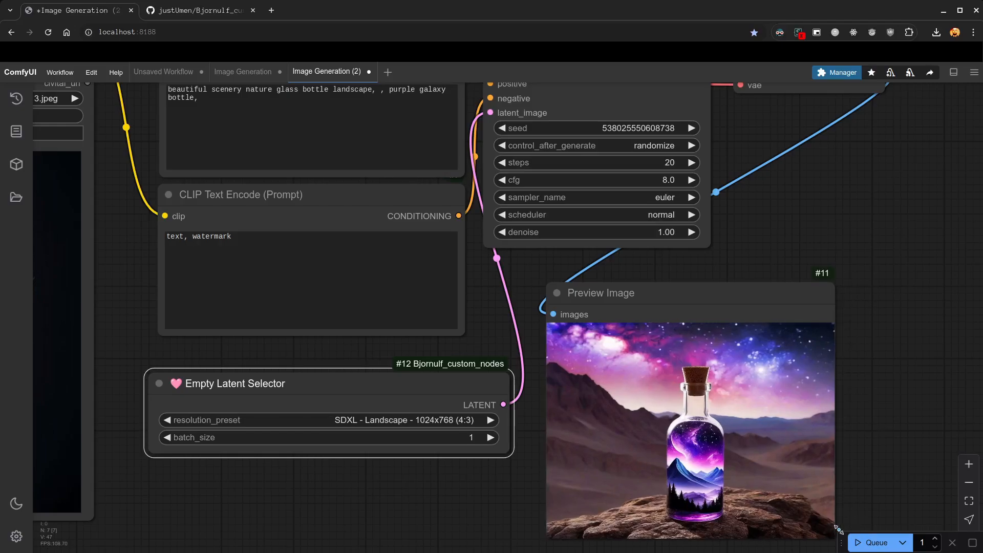
{"action": "left_click_drag", "start_coordinate": [878, 452], "coordinate": [880, 398]}
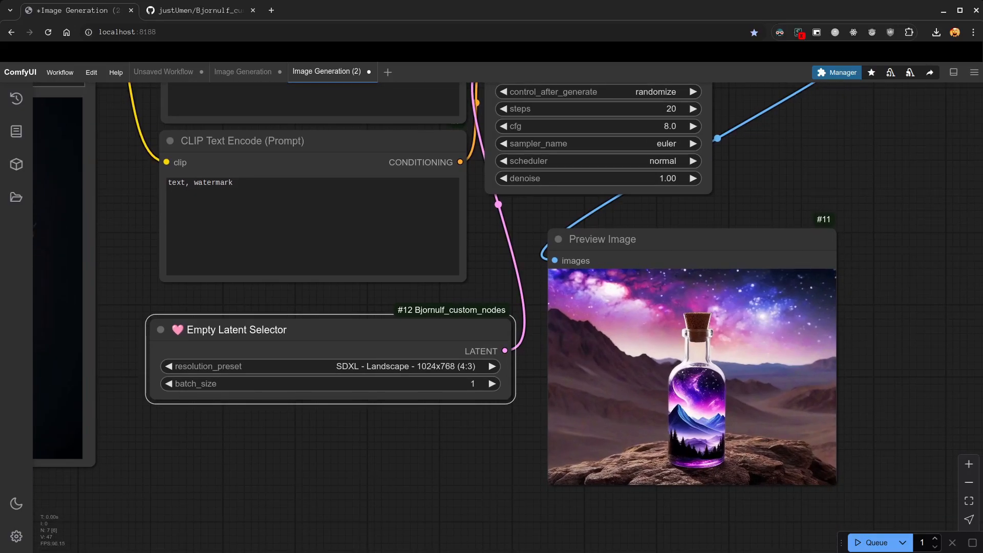
Step: Move the positive CLIP Text Encode node above the other nodes and clear its prompt text
{"action": "scroll", "coordinate": [467, 503], "scroll_direction": "down", "scroll_amount": 3}
{"action": "left_click_drag", "start_coordinate": [402, 506], "coordinate": [646, 552]}
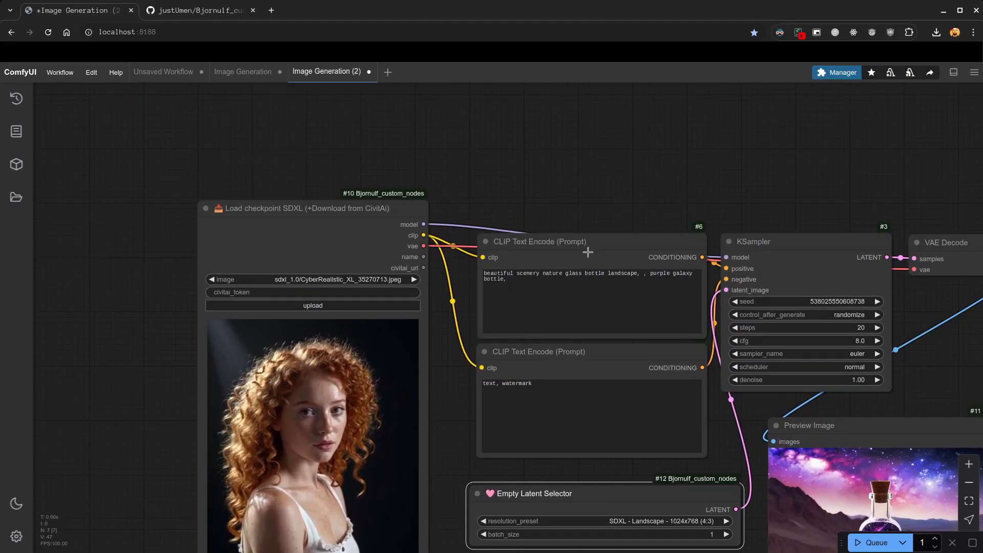
{"action": "left_click_drag", "start_coordinate": [587, 248], "coordinate": [642, 469]}
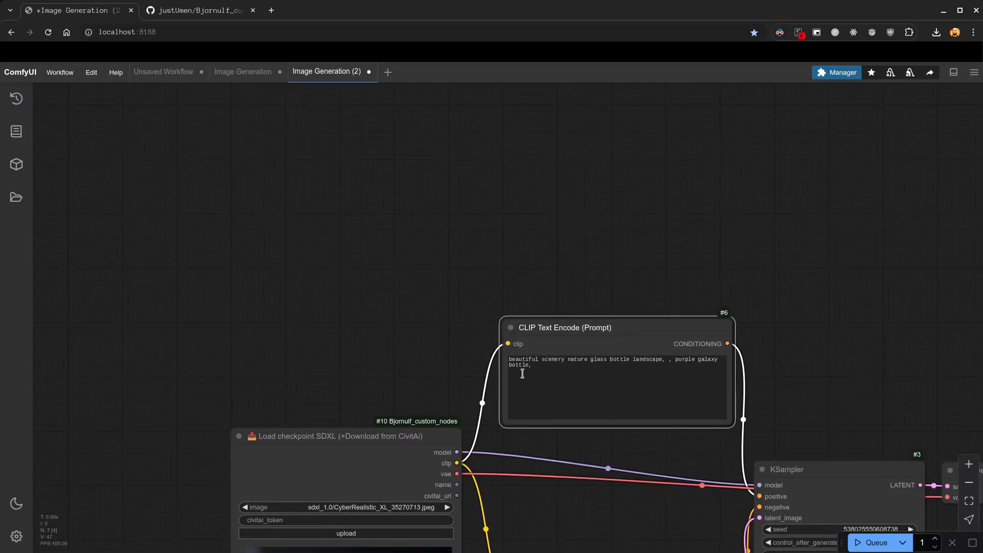
{"action": "left_click", "coordinate": [522, 374]}
{"action": "key", "text": "ctrl+a"}
{"action": "key", "text": "BackSpace"}
Step: Add a Bjornulf Write Text node and place it above the SDXL checkpoint loader
{"action": "left_click", "coordinate": [327, 270]}
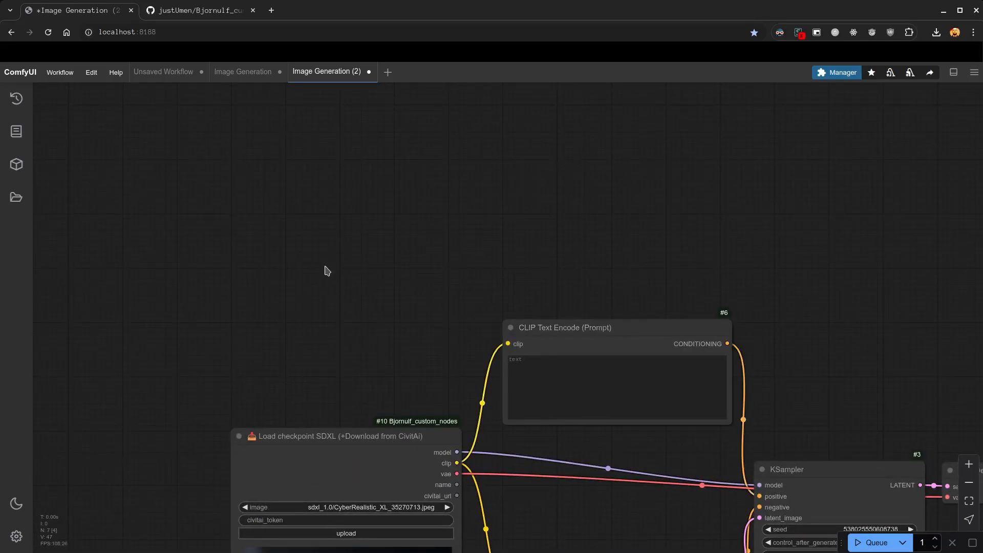
{"action": "double_click", "coordinate": [327, 271]}
{"action": "type", "text": "write text"}
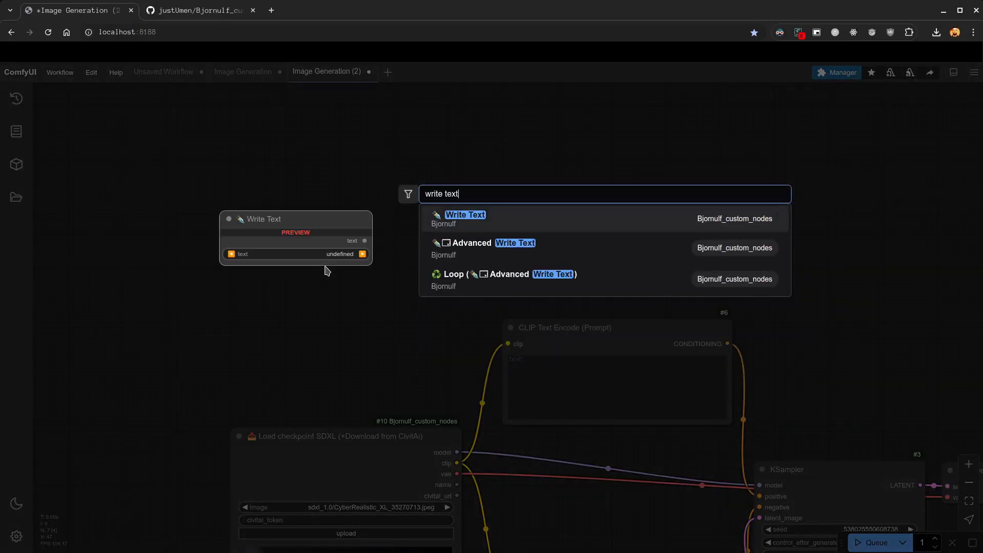
{"action": "left_click", "coordinate": [423, 217]}
{"action": "left_click", "coordinate": [397, 333]}
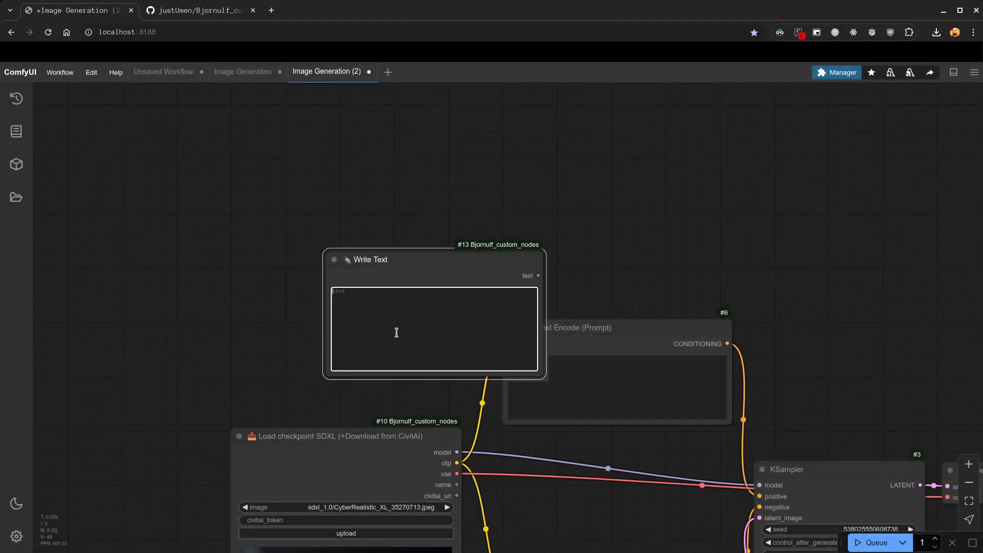
{"action": "left_click_drag", "start_coordinate": [391, 258], "coordinate": [268, 202]}
Step: Enter "a cat" in the Write Text node and connect its output to the positive CLIP Text Encode's text input
{"action": "left_click", "coordinate": [299, 286]}
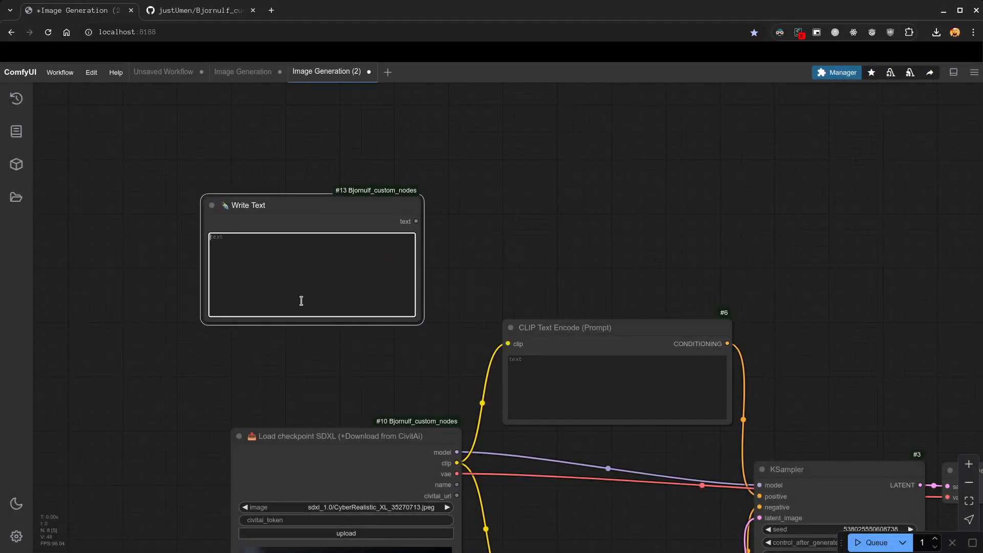
{"action": "left_click", "coordinate": [443, 334]}
{"action": "left_click_drag", "start_coordinate": [416, 221], "coordinate": [508, 358]}
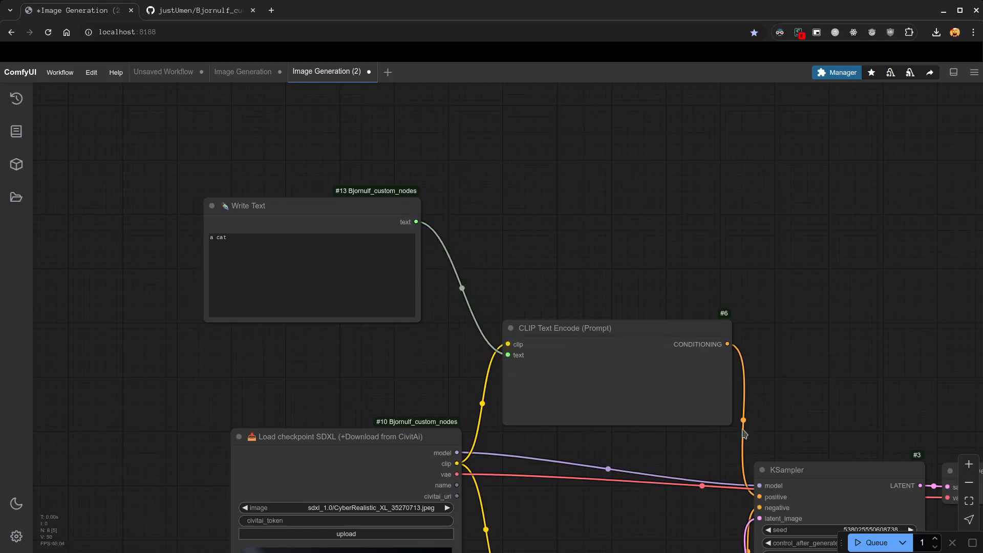
Step: Shrink the positive CLIP Text Encode node, move it and Write Text closer to KSampler, and run the workflow
{"action": "left_click_drag", "start_coordinate": [728, 421], "coordinate": [717, 366]}
{"action": "left_click_drag", "start_coordinate": [589, 328], "coordinate": [576, 491]}
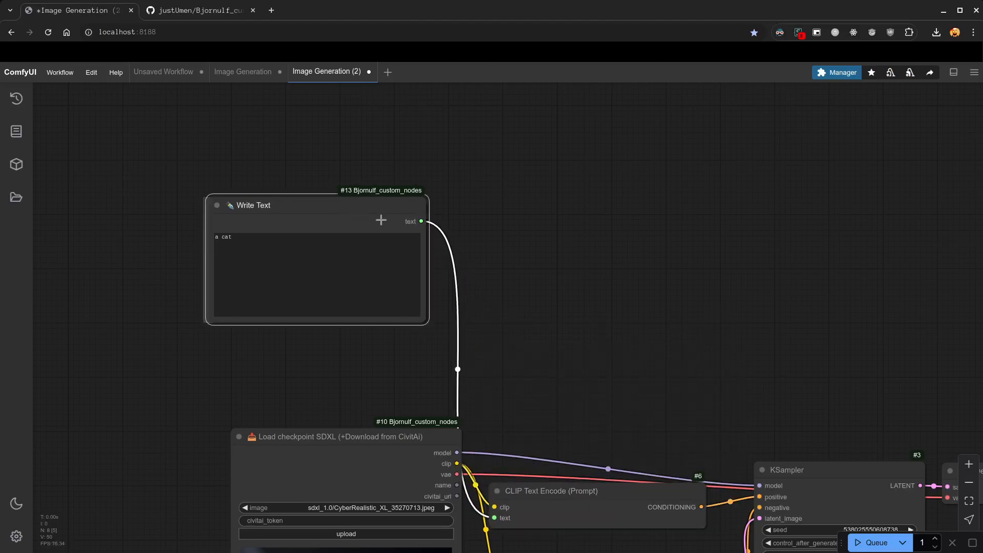
{"action": "left_click_drag", "start_coordinate": [348, 214], "coordinate": [629, 269]}
{"action": "left_click_drag", "start_coordinate": [842, 327], "coordinate": [641, 120]}
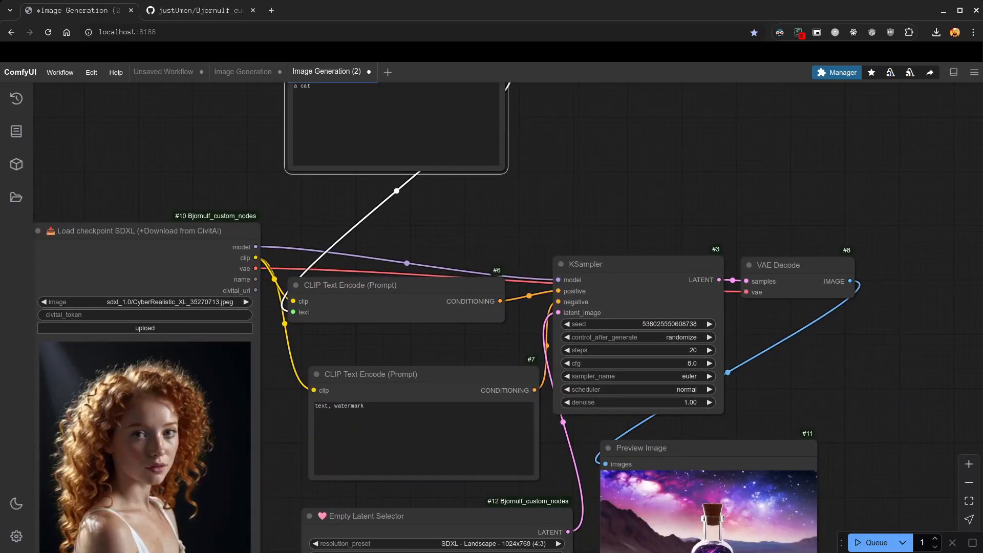
{"action": "left_click", "coordinate": [881, 545]}
{"action": "left_click_drag", "start_coordinate": [831, 416], "coordinate": [876, 271]}
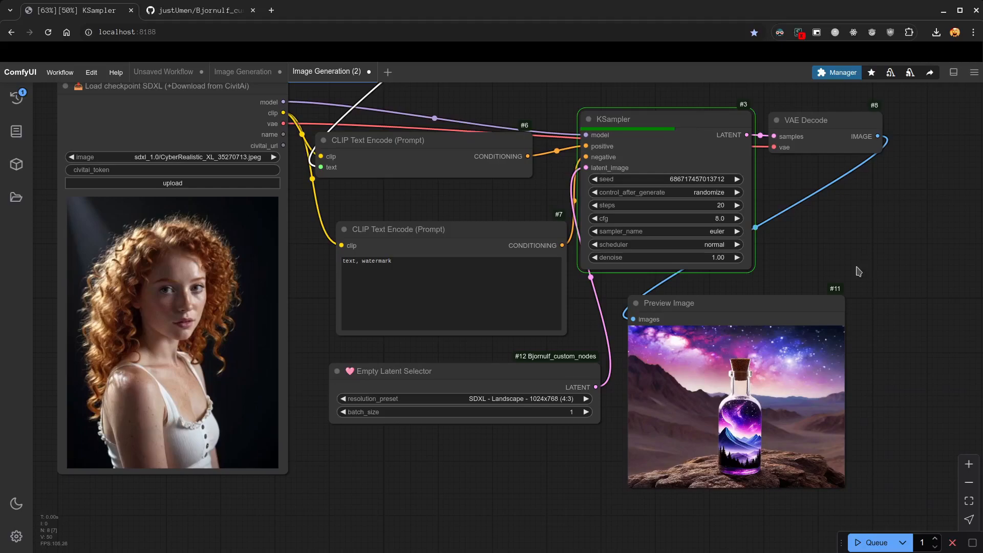
Step: Shrink the negative prompt node and stack Write Text, both text encoders and Empty Latent Selector compactly between the loader and KSampler
{"action": "left_click_drag", "start_coordinate": [562, 328], "coordinate": [466, 312]}
{"action": "left_click_drag", "start_coordinate": [458, 138], "coordinate": [463, 262]}
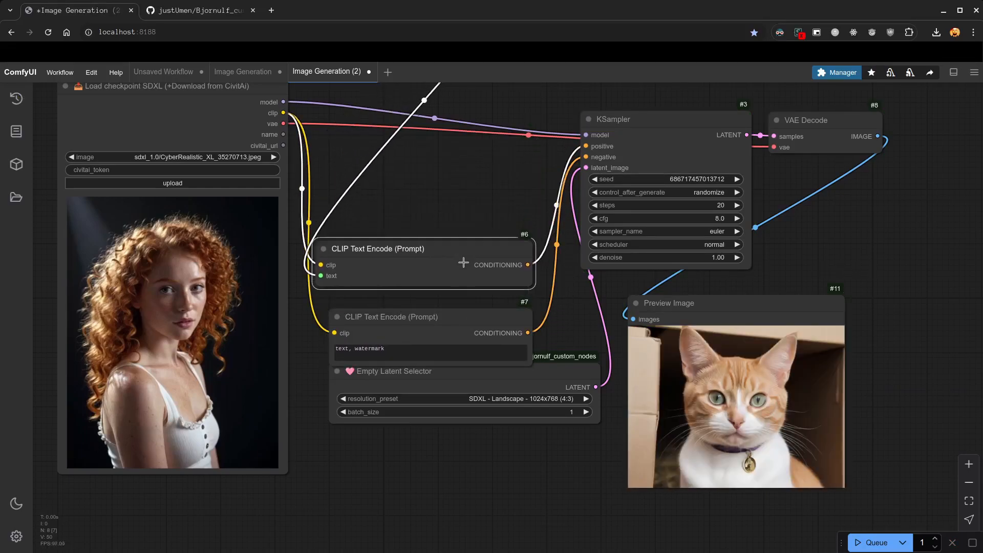
{"action": "left_click_drag", "start_coordinate": [440, 377], "coordinate": [426, 404]}
{"action": "left_click_drag", "start_coordinate": [450, 204], "coordinate": [496, 343]}
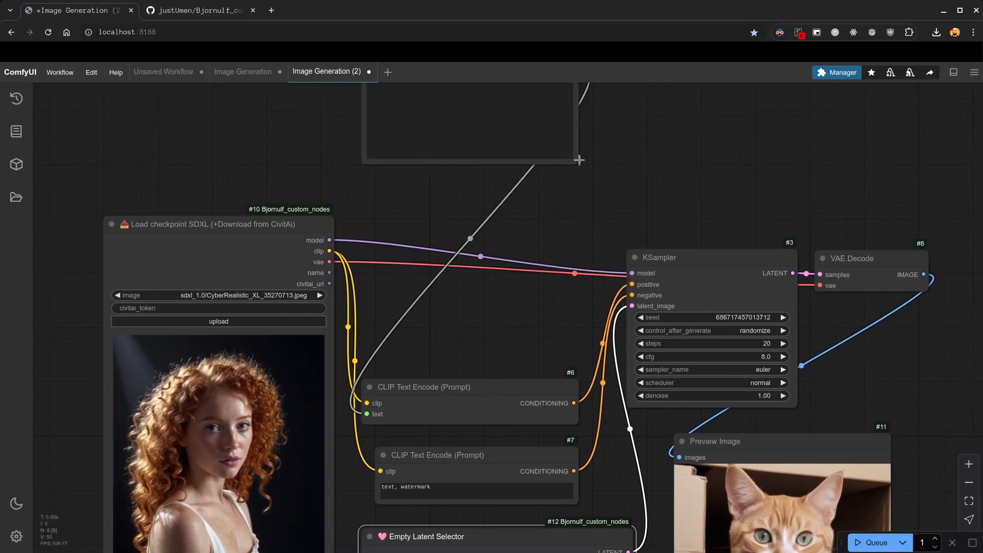
{"action": "scroll", "coordinate": [580, 160], "scroll_direction": "up", "scroll_amount": 2}
{"action": "left_click_drag", "start_coordinate": [492, 160], "coordinate": [496, 356]}
{"action": "left_click_drag", "start_coordinate": [506, 274], "coordinate": [523, 149]}
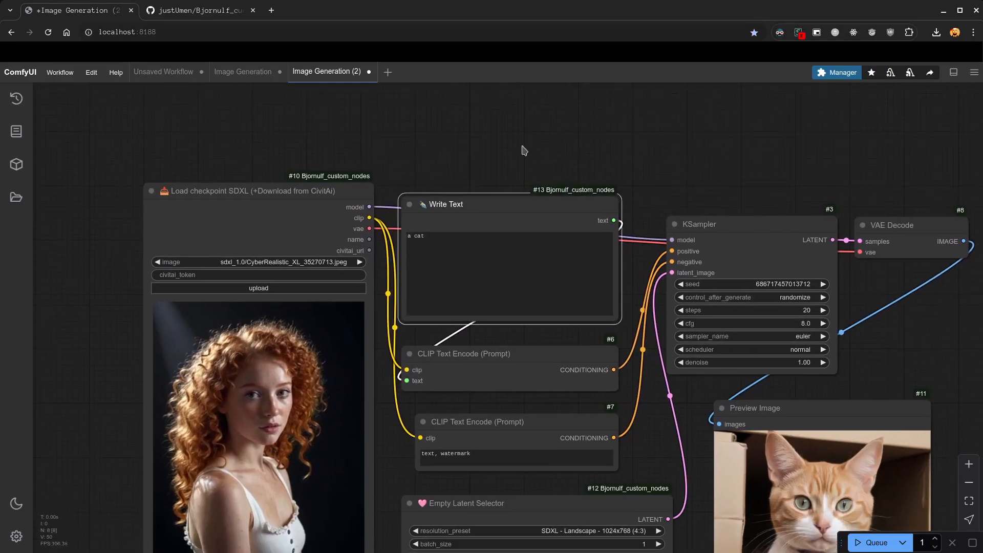
{"action": "left_click_drag", "start_coordinate": [491, 181], "coordinate": [435, 114]}
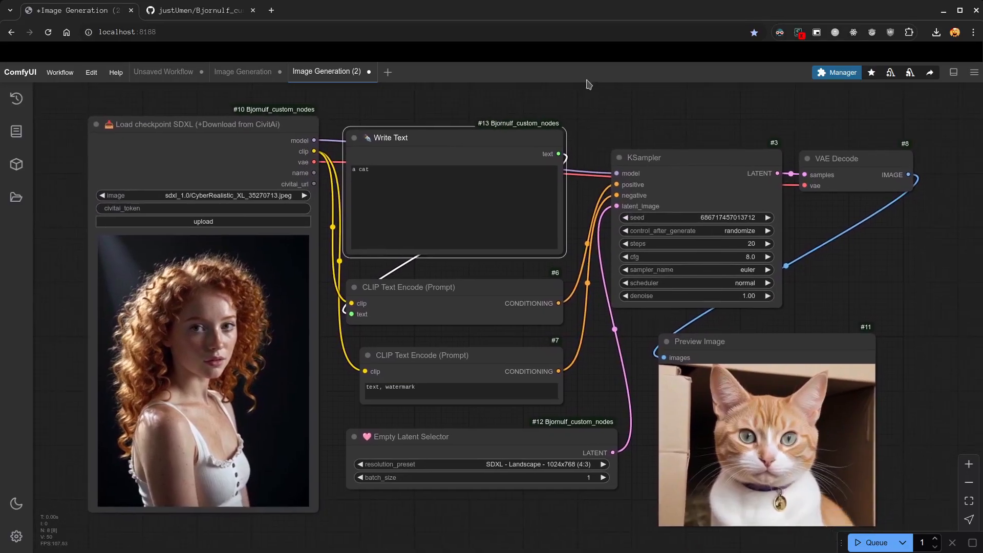
Step: Add an Advanced Write Text node and transfer the "a cat" prompt into it from Write Text
{"action": "double_click", "coordinate": [434, 114]}
{"action": "type", "text": "advan"}
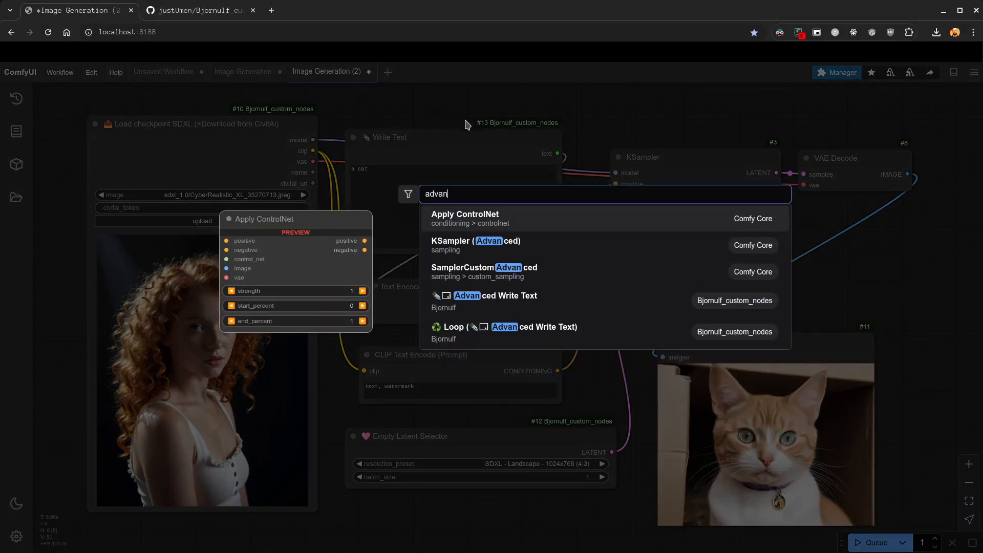
{"action": "left_click", "coordinate": [540, 296]}
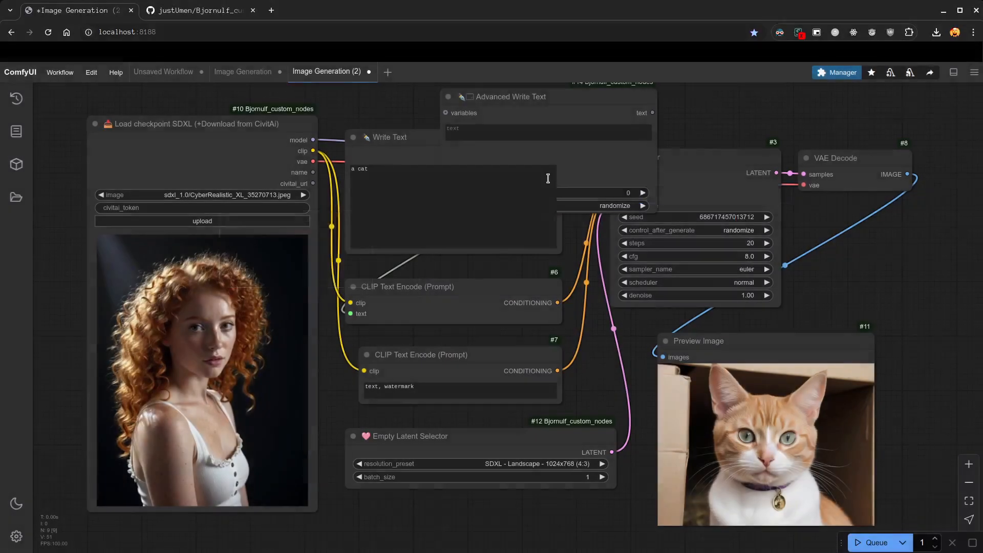
{"action": "left_click", "coordinate": [378, 206]}
{"action": "left_click", "coordinate": [600, 147]}
{"action": "type", "text": "a cat"}
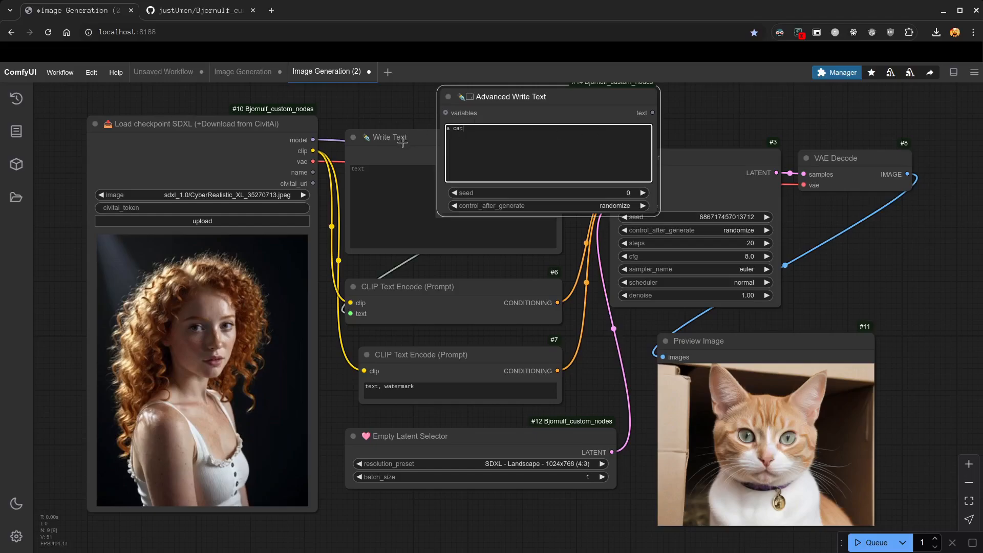
Step: Replace the Write Text node with Advanced Write Text, connecting its output to the positive CLIP Text Encode's text input
{"action": "left_click_drag", "start_coordinate": [403, 143], "coordinate": [416, 144]}
{"action": "key", "text": "Delete"}
{"action": "left_click_drag", "start_coordinate": [527, 102], "coordinate": [432, 129]}
{"action": "left_click_drag", "start_coordinate": [550, 141], "coordinate": [351, 313]}
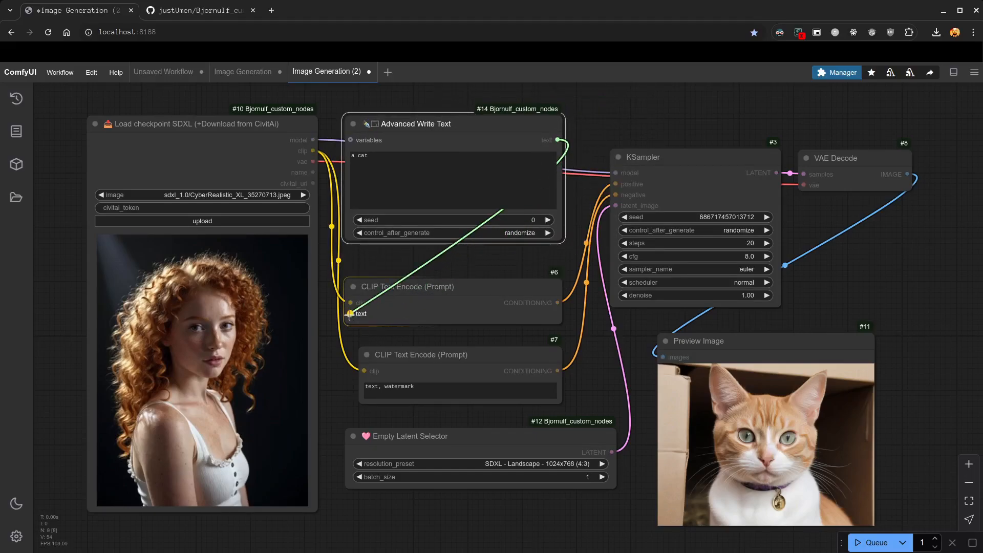
{"action": "left_click", "coordinate": [422, 202]}
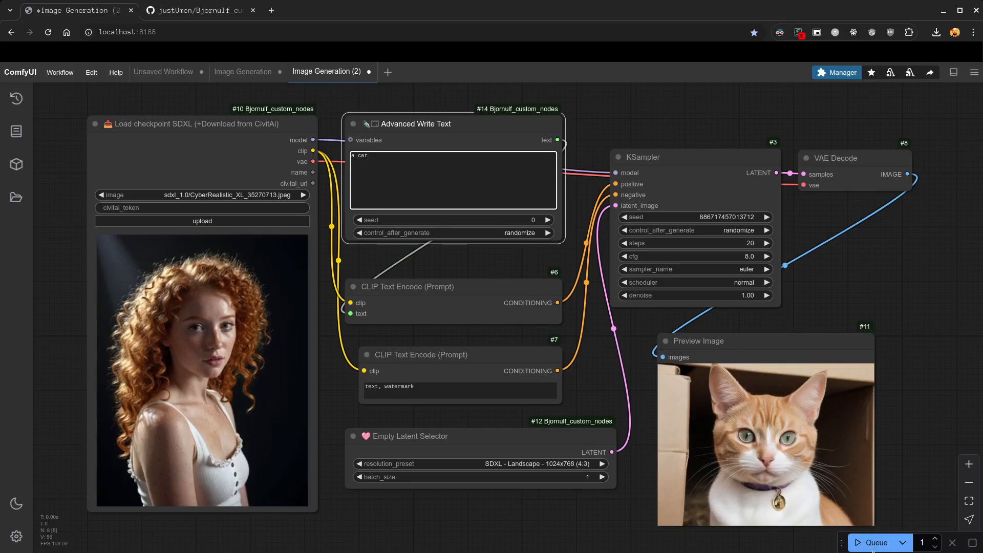
Step: Run the workflow once, and change the Advanced Write Text prompt to "a {cat|dog|elephant}"
{"action": "key", "text": "ctrl+Return"}
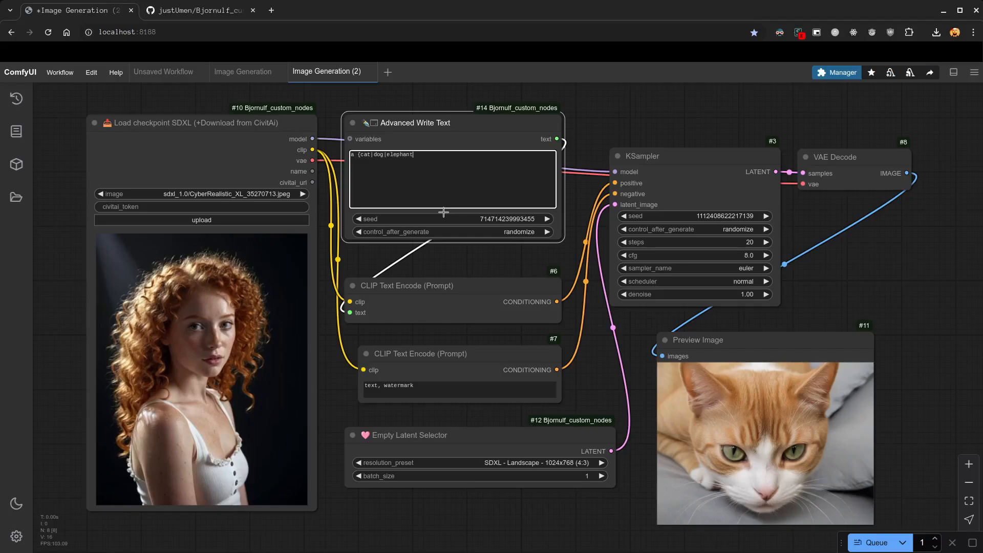
{"action": "left_click", "coordinate": [446, 274]}
{"action": "scroll", "coordinate": [344, 153], "scroll_direction": "up", "scroll_amount": 10}
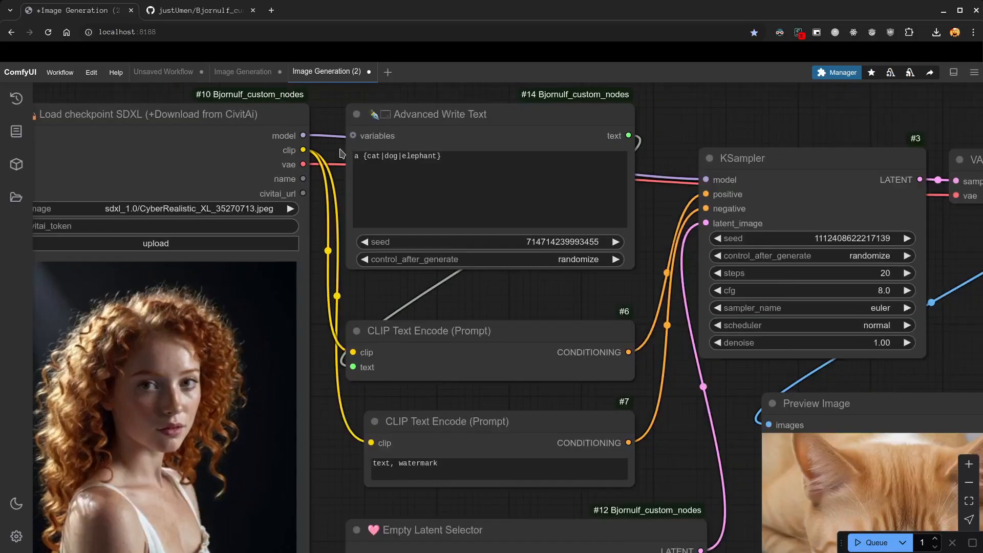
{"action": "left_click", "coordinate": [575, 154]}
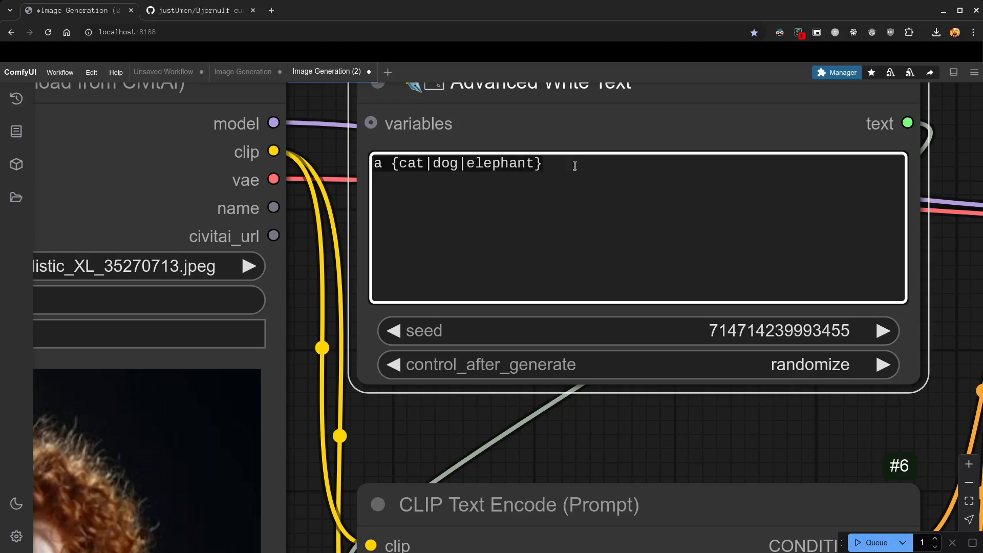
{"action": "scroll", "coordinate": [690, 441], "scroll_direction": "down", "scroll_amount": 6}
{"action": "scroll", "coordinate": [754, 466], "scroll_direction": "down", "scroll_amount": 5}
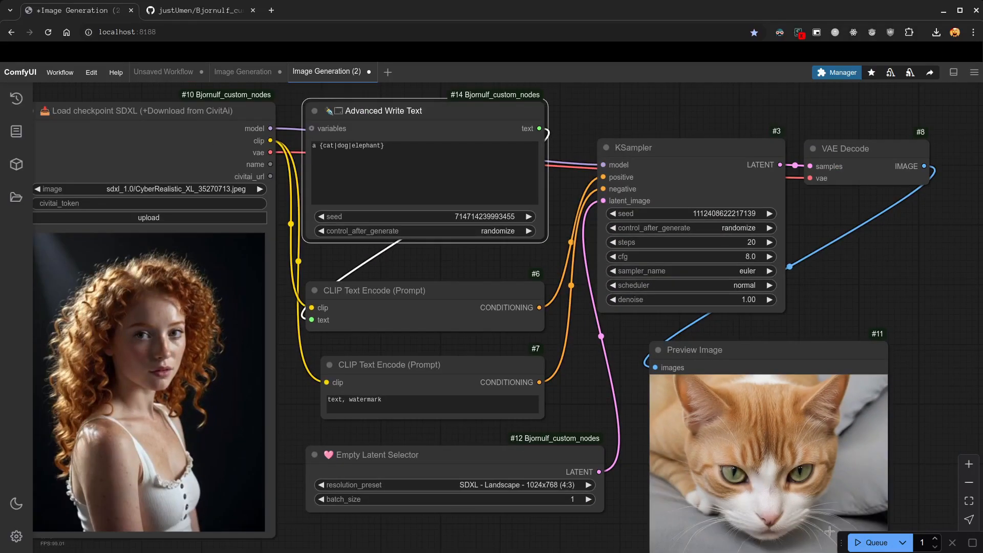
Step: Run the workflow three times with the random-choice animal prompt
{"action": "left_click", "coordinate": [870, 543]}
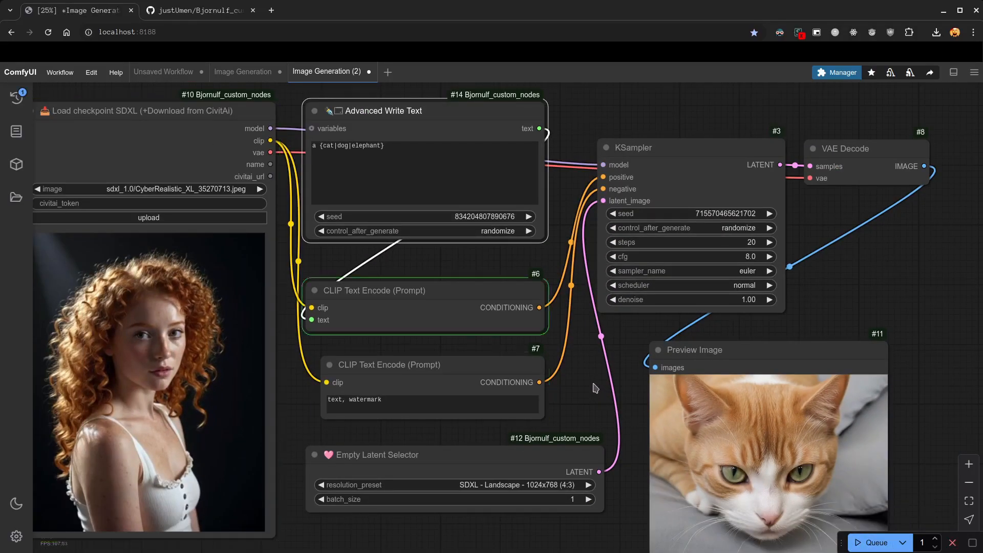
{"action": "left_click_drag", "start_coordinate": [596, 388], "coordinate": [580, 359]}
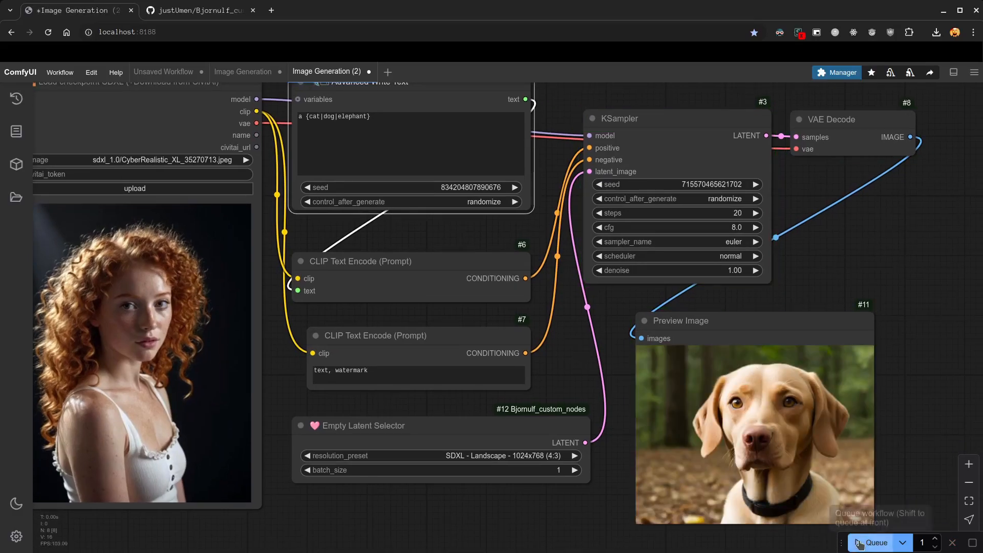
{"action": "left_click", "coordinate": [873, 542]}
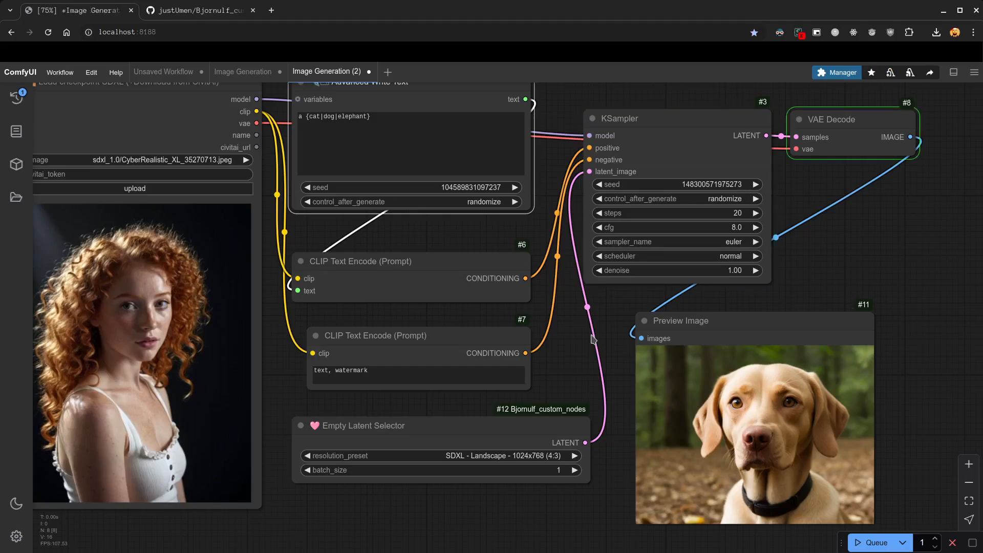
{"action": "left_click", "coordinate": [859, 544]}
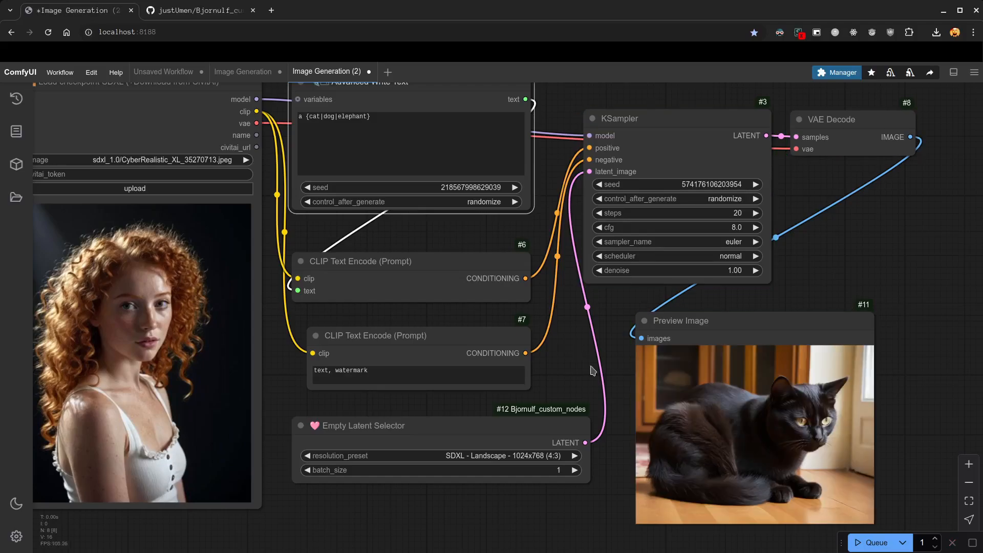
Step: Add a Loop (Advanced Write Text) node, shrink it and place it just above the Advanced Write Text node
{"action": "left_click_drag", "start_coordinate": [574, 363], "coordinate": [615, 407]}
{"action": "scroll", "coordinate": [612, 394], "scroll_direction": "down", "scroll_amount": 5}
{"action": "left_click_drag", "start_coordinate": [653, 218], "coordinate": [690, 234]}
{"action": "scroll", "coordinate": [640, 235], "scroll_direction": "up", "scroll_amount": 5}
{"action": "left_click", "coordinate": [387, 299]}
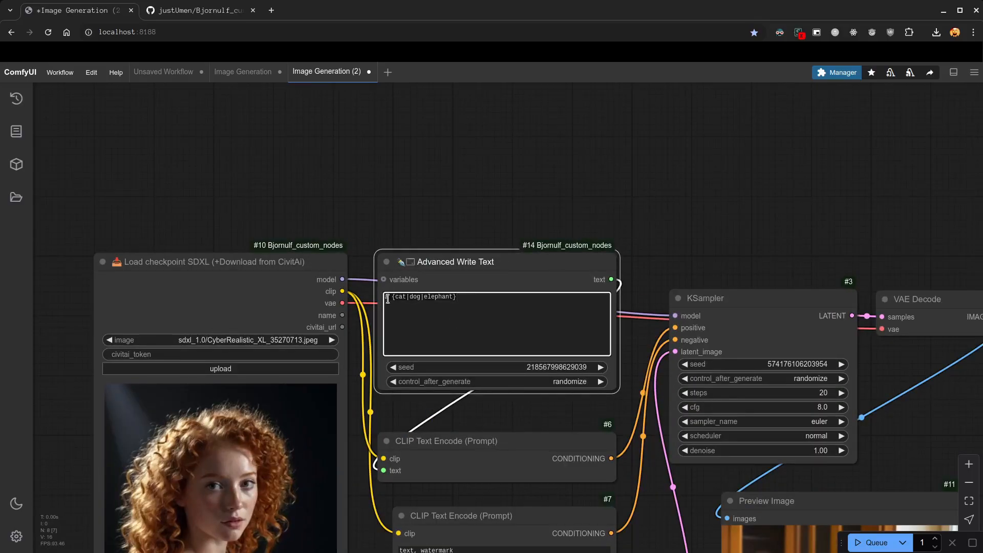
{"action": "double_click", "coordinate": [477, 207]}
{"action": "type", "text": "advan"}
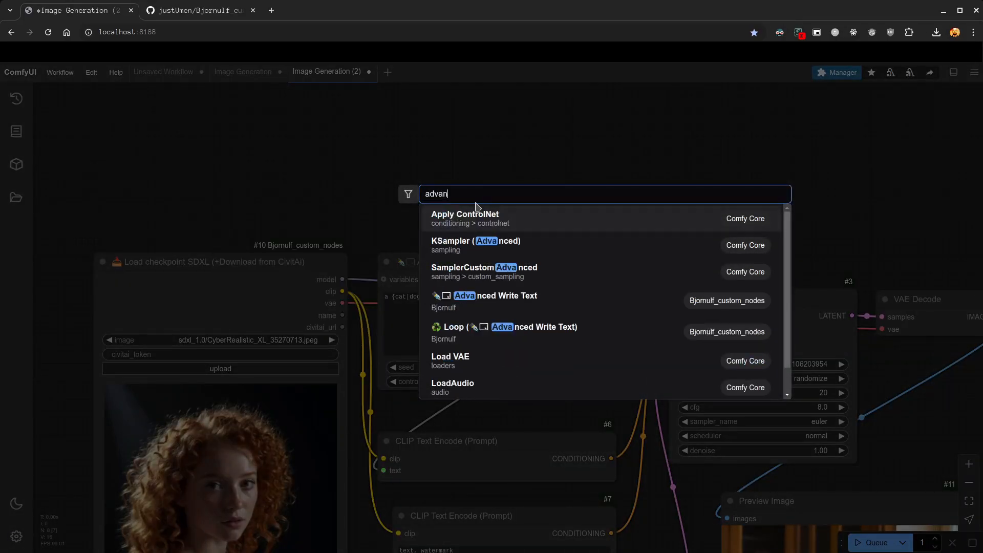
{"action": "type", "text": "ced"}
{"action": "left_click", "coordinate": [505, 330]}
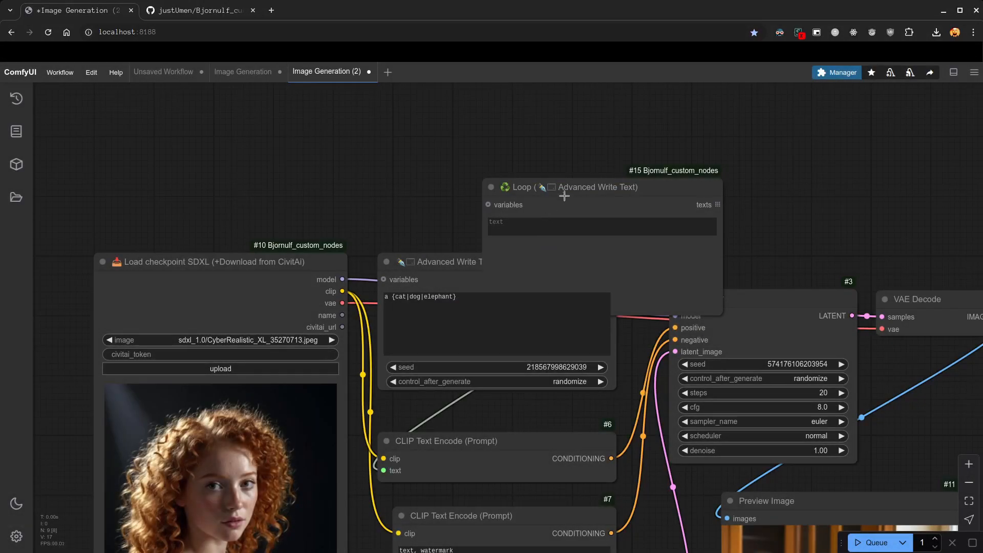
{"action": "left_click_drag", "start_coordinate": [564, 196], "coordinate": [475, 106]}
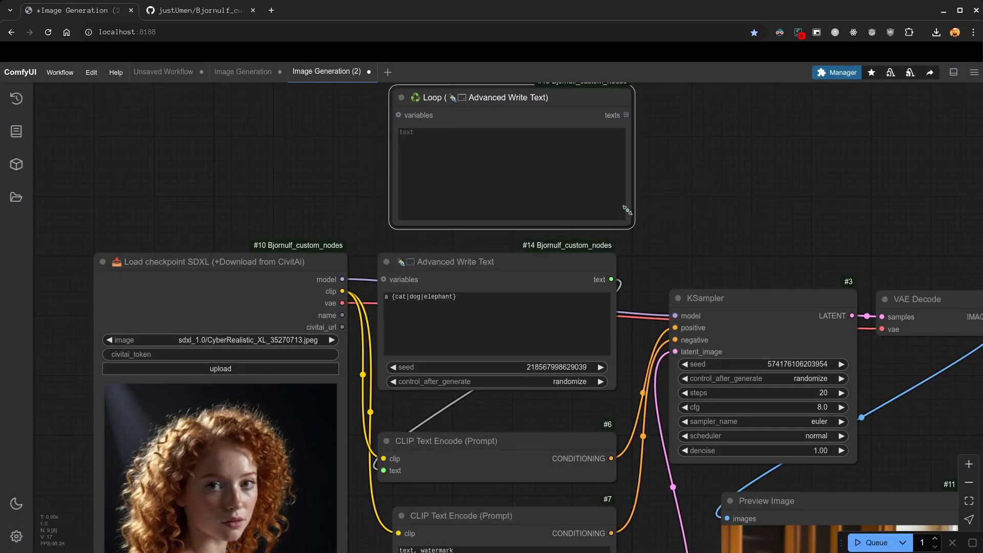
{"action": "left_click_drag", "start_coordinate": [627, 210], "coordinate": [545, 165]}
Step: Copy the prompt "a {cat|dog|elephant}" from Advanced Write Text into the Loop (Advanced Write Text) node
{"action": "left_click", "coordinate": [502, 303]}
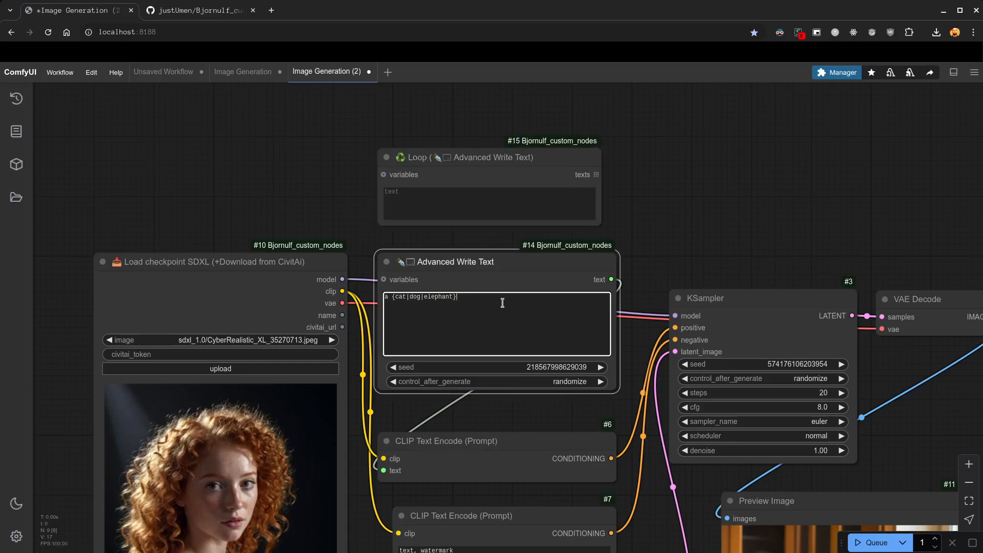
{"action": "key", "text": "ctrl+a"}
{"action": "key", "text": "ctrl+c"}
{"action": "left_click", "coordinate": [450, 195]}
{"action": "key", "text": "ctrl+v"}
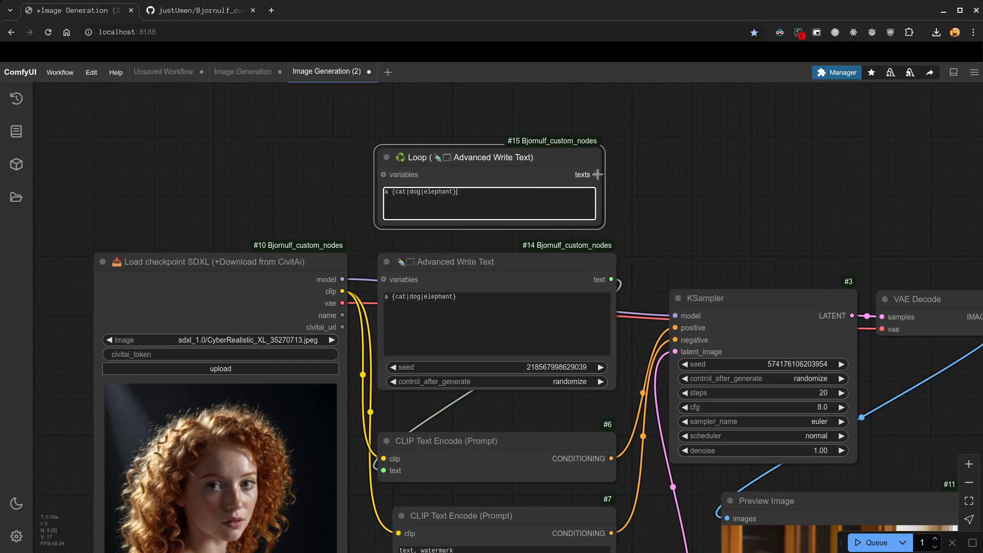
Step: Connect the Loop node's texts output to the positive CLIP Text Encode's text input and put it in Advanced Write Text's place
{"action": "left_click_drag", "start_coordinate": [597, 174], "coordinate": [386, 470]}
{"action": "left_click_drag", "start_coordinate": [555, 269], "coordinate": [885, 116]}
{"action": "left_click_drag", "start_coordinate": [558, 172], "coordinate": [557, 336]}
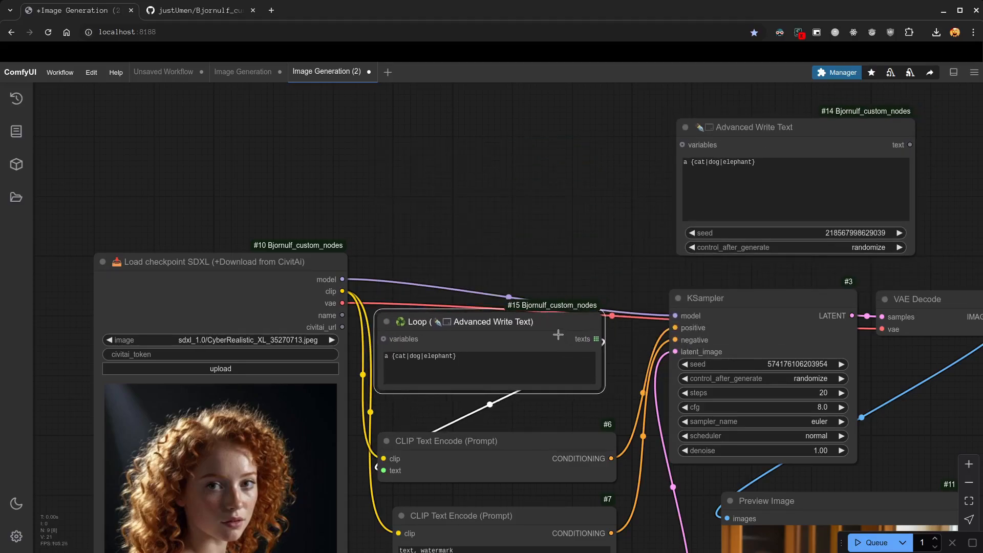
{"action": "left_click_drag", "start_coordinate": [550, 254], "coordinate": [487, 148]}
Step: Run the workflow with the Loop node, shift that node slightly, and check the generated images in Preview Image
{"action": "key", "text": "ctrl+Return"}
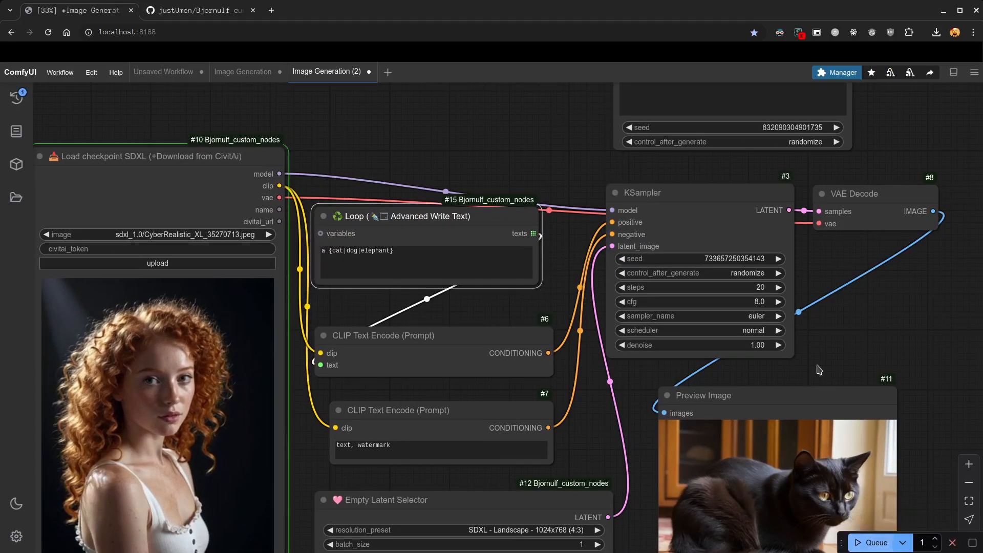
{"action": "left_click_drag", "start_coordinate": [605, 433], "coordinate": [598, 401]}
{"action": "left_click_drag", "start_coordinate": [410, 191], "coordinate": [440, 205]}
{"action": "left_click", "coordinate": [498, 125]}
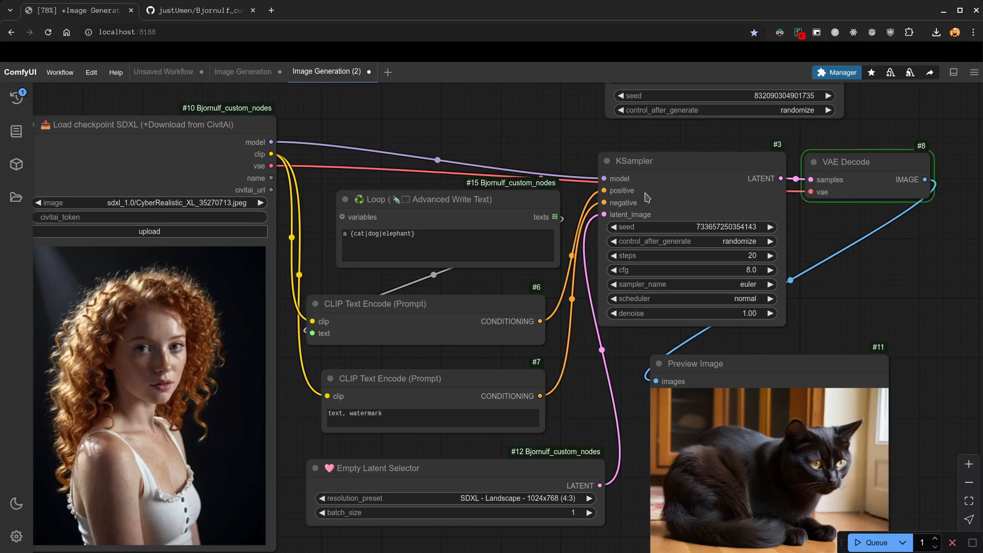
{"action": "left_click_drag", "start_coordinate": [931, 379], "coordinate": [904, 279]}
{"action": "left_click", "coordinate": [850, 306]}
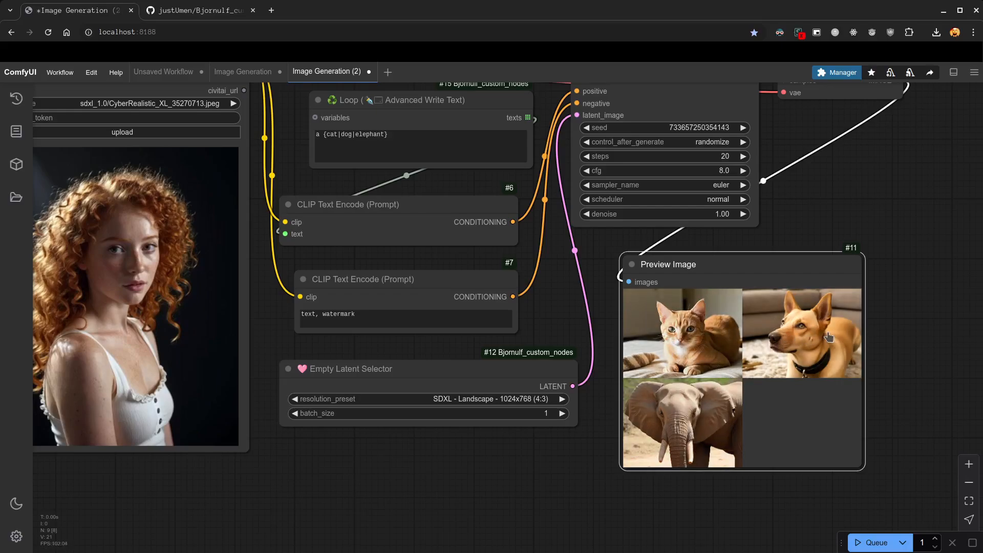
Step: Delete the Loop node and put Advanced Write Text back in its place, connected to the positive CLIP Text Encode's text input
{"action": "left_click_drag", "start_coordinate": [858, 194], "coordinate": [945, 359]}
{"action": "scroll", "coordinate": [944, 359], "scroll_direction": "up", "scroll_amount": 2}
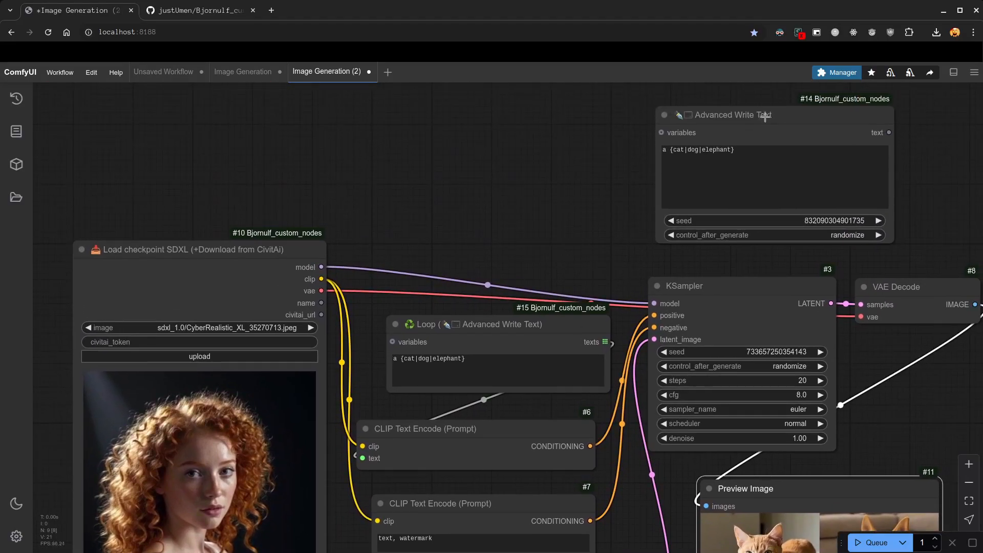
{"action": "left_click_drag", "start_coordinate": [765, 117], "coordinate": [497, 146]}
{"action": "left_click_drag", "start_coordinate": [566, 330], "coordinate": [646, 260]}
{"action": "key", "text": "Delete"}
{"action": "left_click_drag", "start_coordinate": [621, 163], "coordinate": [362, 459]}
{"action": "left_click_drag", "start_coordinate": [620, 163], "coordinate": [621, 160]}
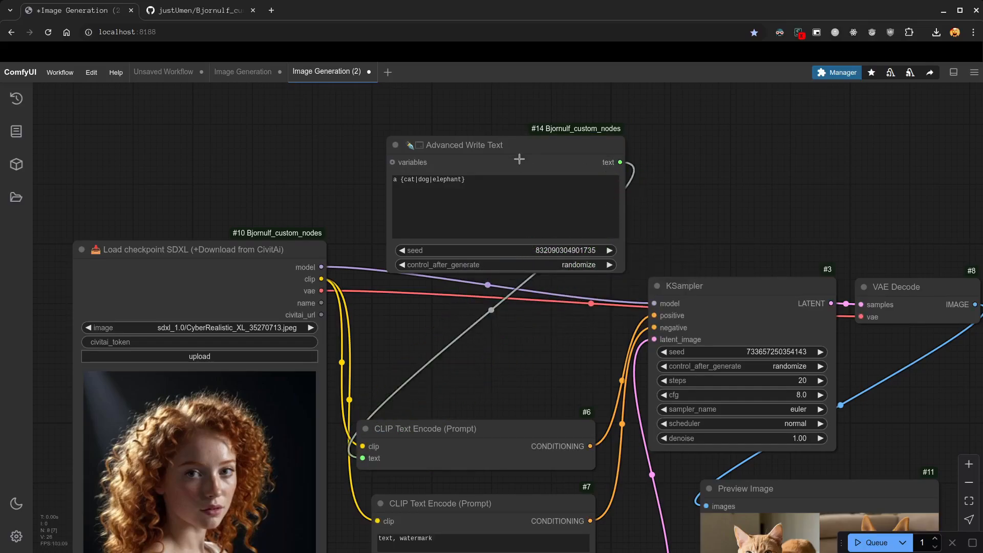
{"action": "left_click_drag", "start_coordinate": [519, 157], "coordinate": [489, 262]}
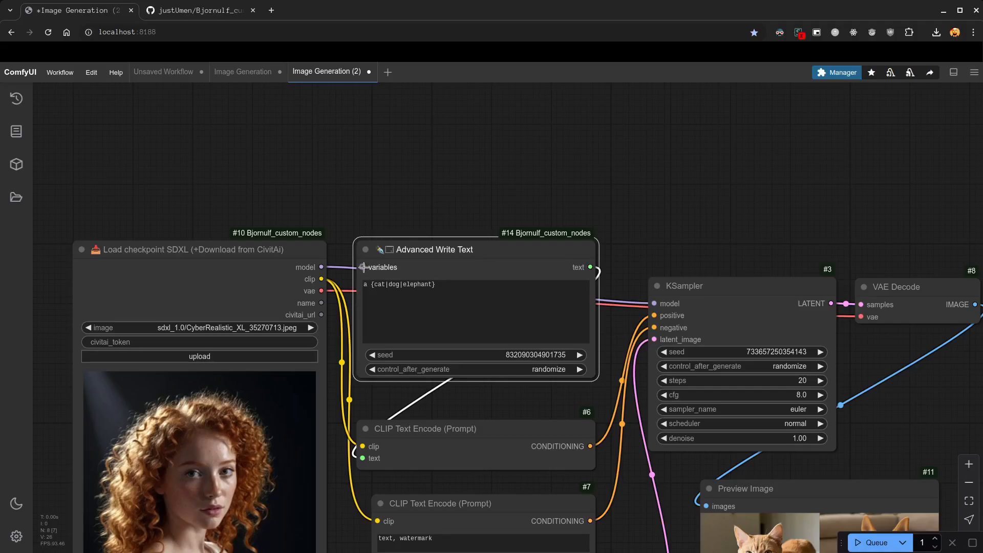
Step: Add a Write Text node linked to Advanced Write Text's variables input and place it directly above that node
{"action": "left_click_drag", "start_coordinate": [363, 267], "coordinate": [239, 129]}
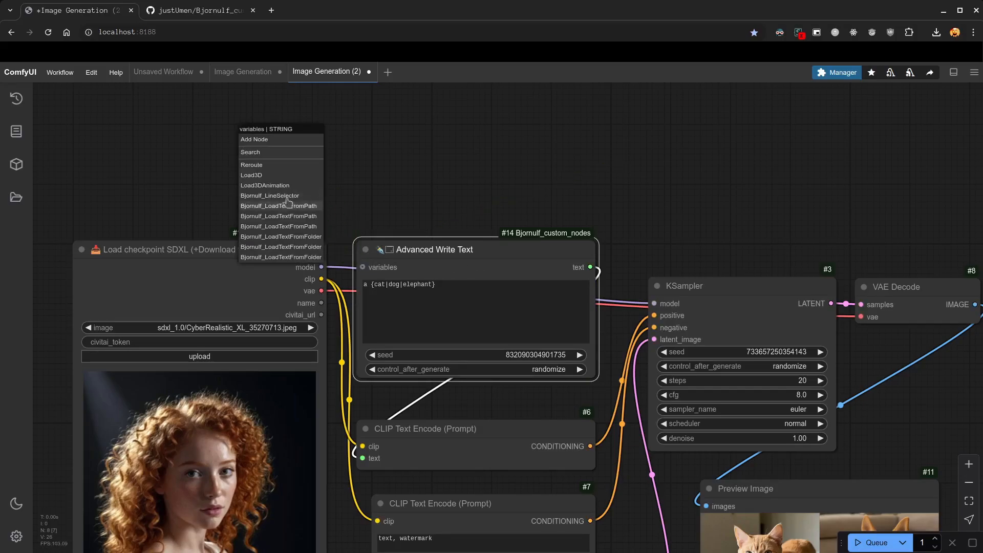
{"action": "left_click", "coordinate": [277, 153]}
{"action": "type", "text": "w"}
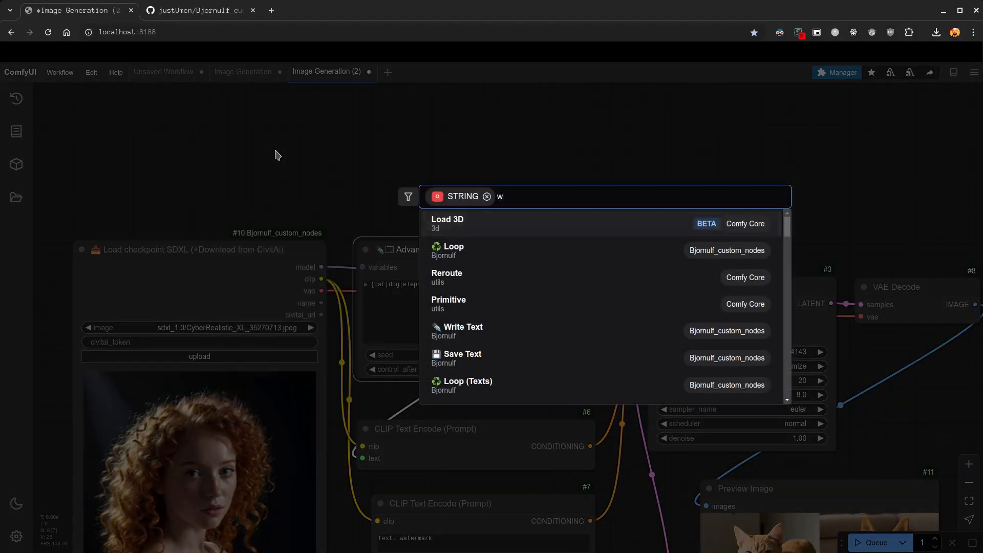
{"action": "type", "text": "ritete"}
{"action": "key", "text": "Return"}
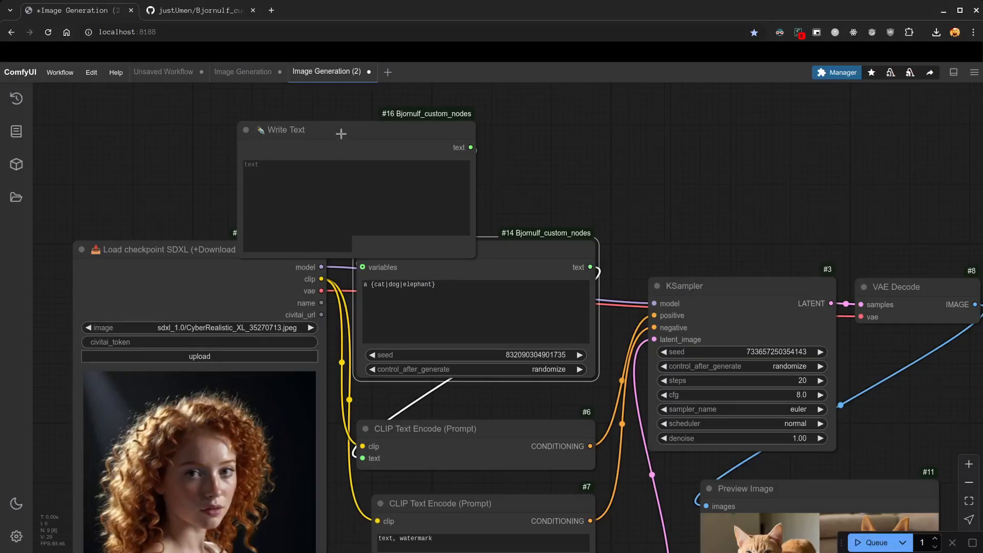
{"action": "left_click_drag", "start_coordinate": [340, 132], "coordinate": [461, 101]}
{"action": "left_click_drag", "start_coordinate": [682, 156], "coordinate": [788, 205]}
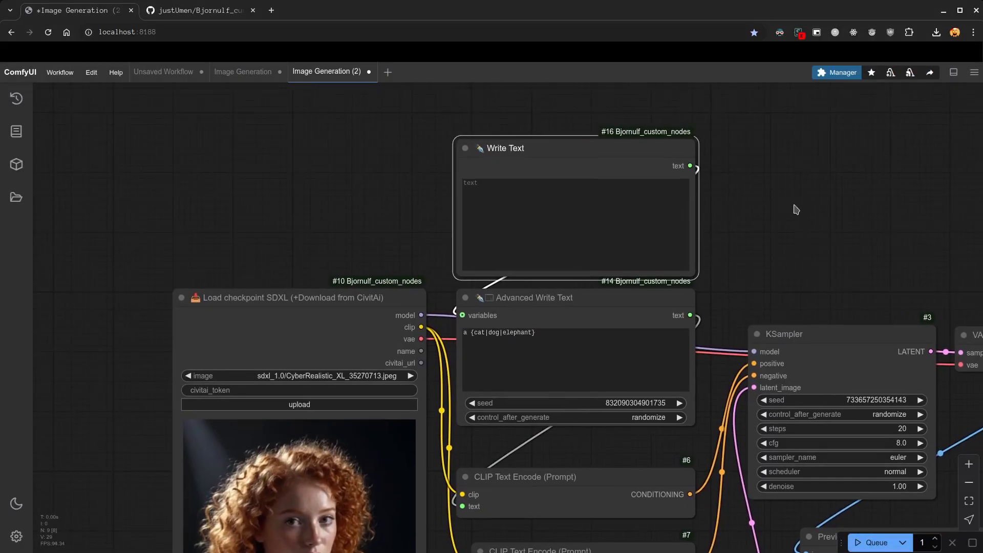
Step: Enter "color={black|white|red|blue}" as the text of the new Write Text node
{"action": "left_click", "coordinate": [484, 183]}
{"action": "left_click", "coordinate": [503, 231]}
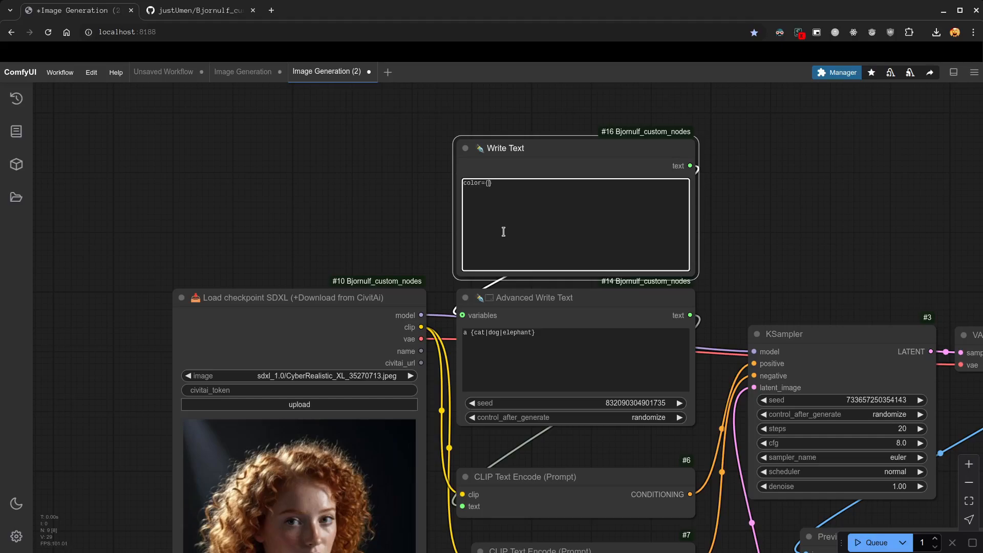
{"action": "type", "text": "|white|red|blue"}
{"action": "scroll", "coordinate": [432, 193], "scroll_direction": "up", "scroll_amount": 10}
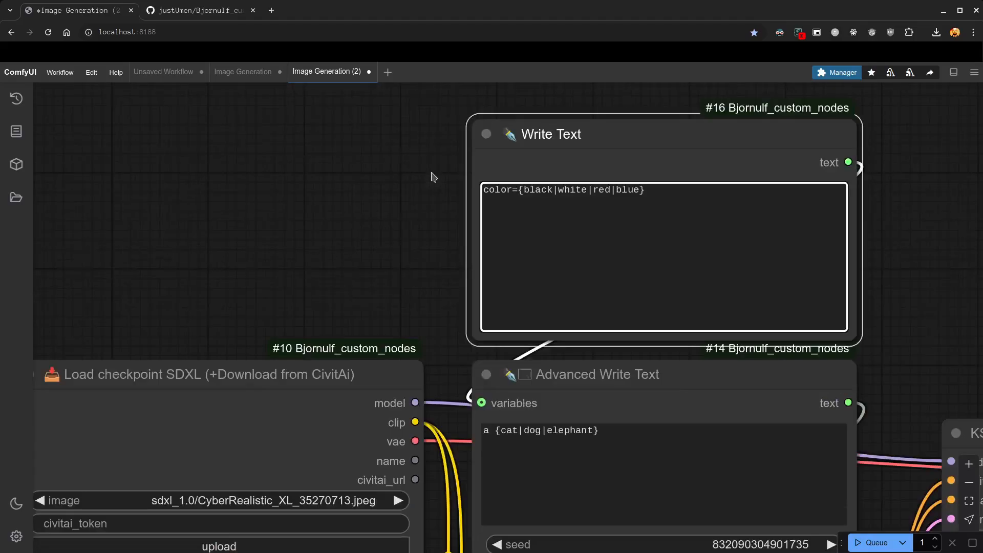
Step: Insert the variable <color> before the animal choices in the Advanced Write Text node, matching the variable defined in the Write Text node
{"action": "scroll", "coordinate": [209, 261], "scroll_direction": "down", "scroll_amount": 10}
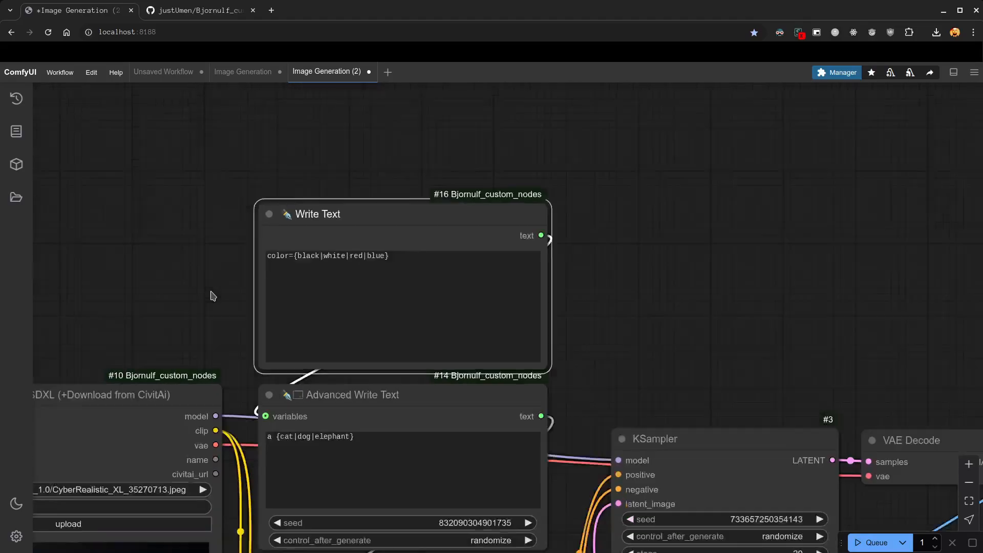
{"action": "left_click_drag", "start_coordinate": [537, 312], "coordinate": [620, 200]}
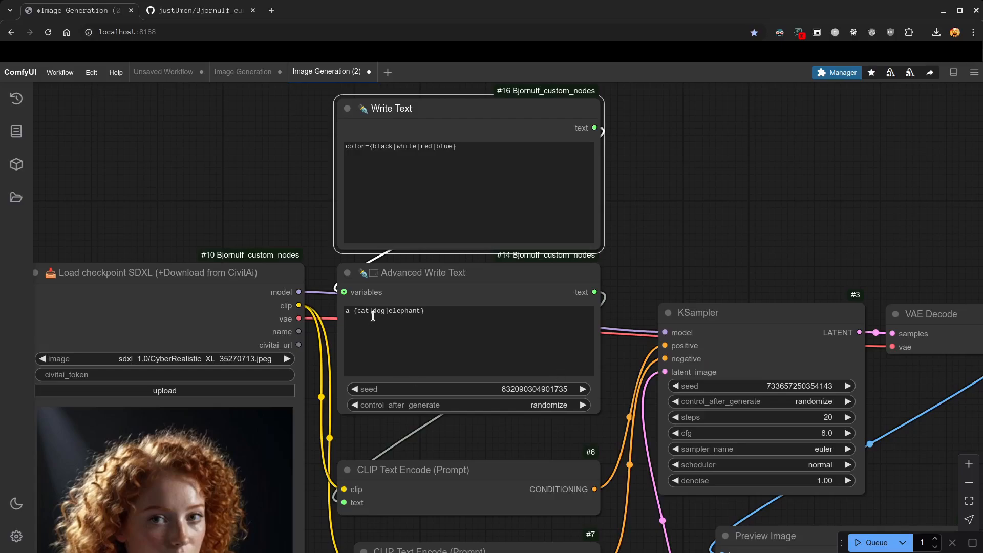
{"action": "left_click", "coordinate": [352, 311]}
{"action": "type", "text": "<>"}
{"action": "key", "text": "Left"}
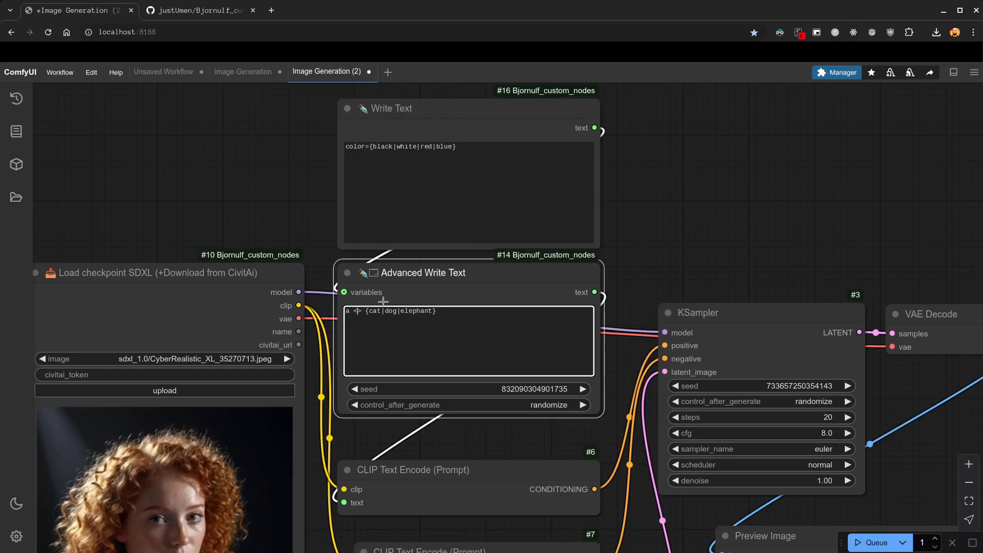
{"action": "type", "text": "color"}
{"action": "left_click", "coordinate": [667, 228]}
{"action": "left_click", "coordinate": [366, 310]}
{"action": "left_click", "coordinate": [352, 147]}
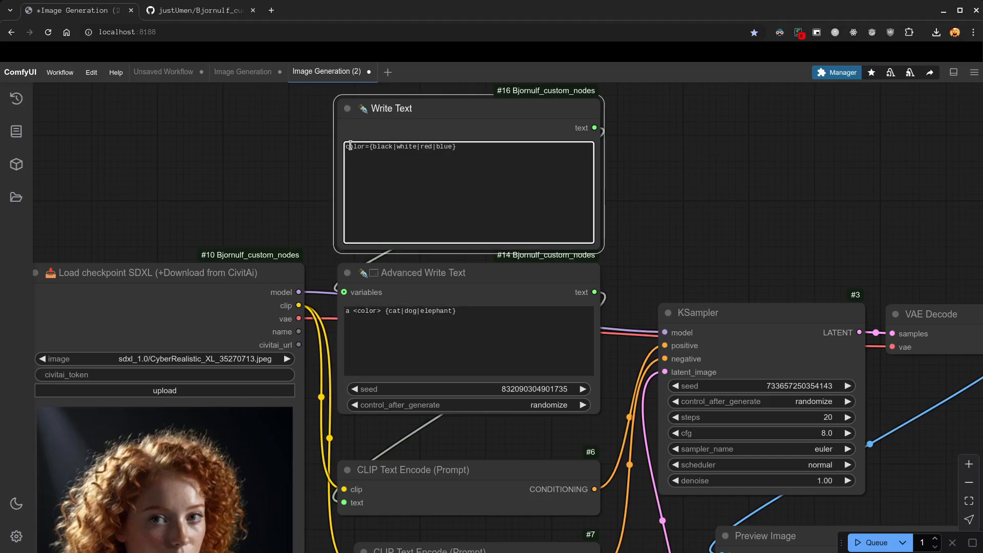
Step: Queue the workflow once to generate an image from the prompt with the <color> variable
{"action": "left_click", "coordinate": [661, 246]}
{"action": "left_click", "coordinate": [870, 542]}
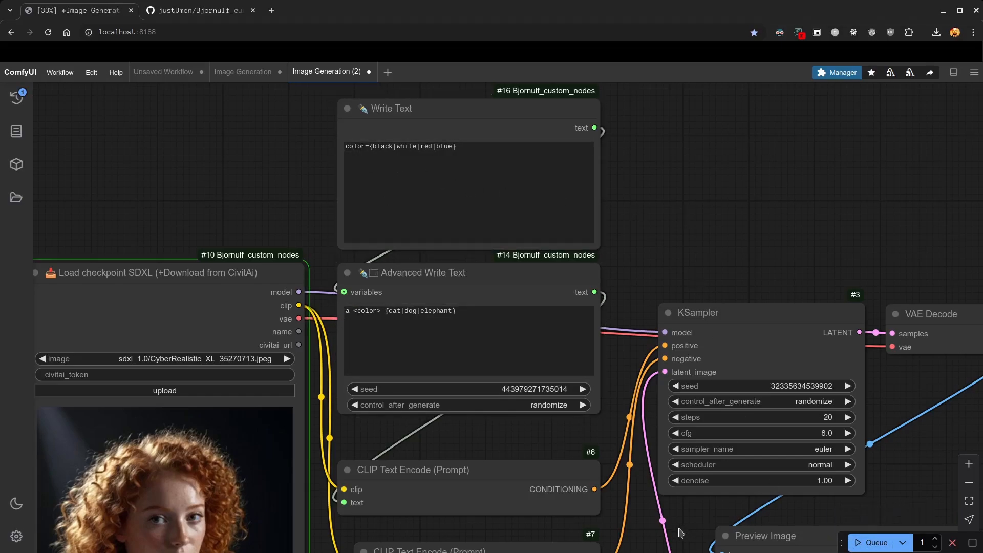
{"action": "left_click_drag", "start_coordinate": [680, 533], "coordinate": [626, 399]}
{"action": "scroll", "coordinate": [635, 436], "scroll_direction": "down", "scroll_amount": 2}
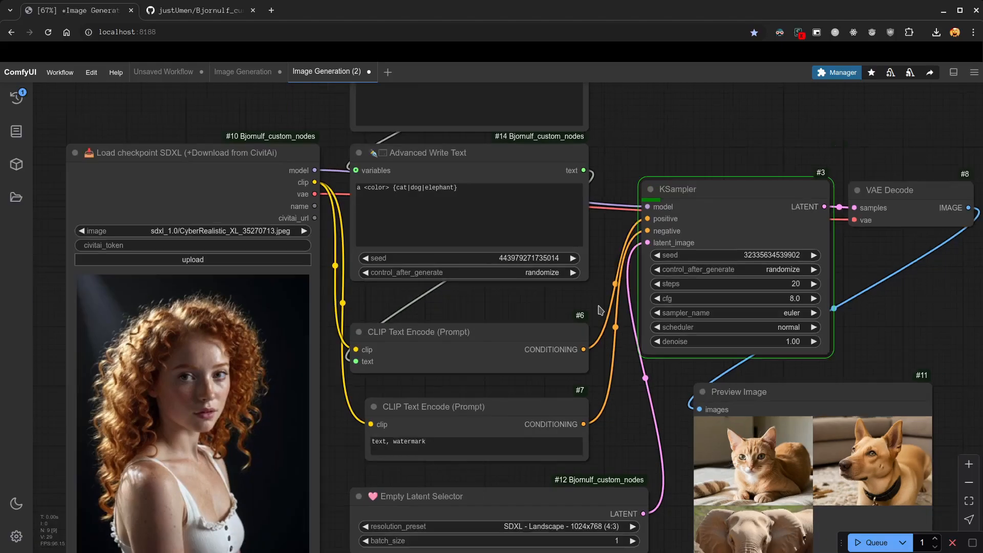
Step: Add a Bjornulf_ShowStringText node fed by the Advanced Write Text node's text output and place it above the KSampler
{"action": "left_click_drag", "start_coordinate": [588, 194], "coordinate": [656, 135]}
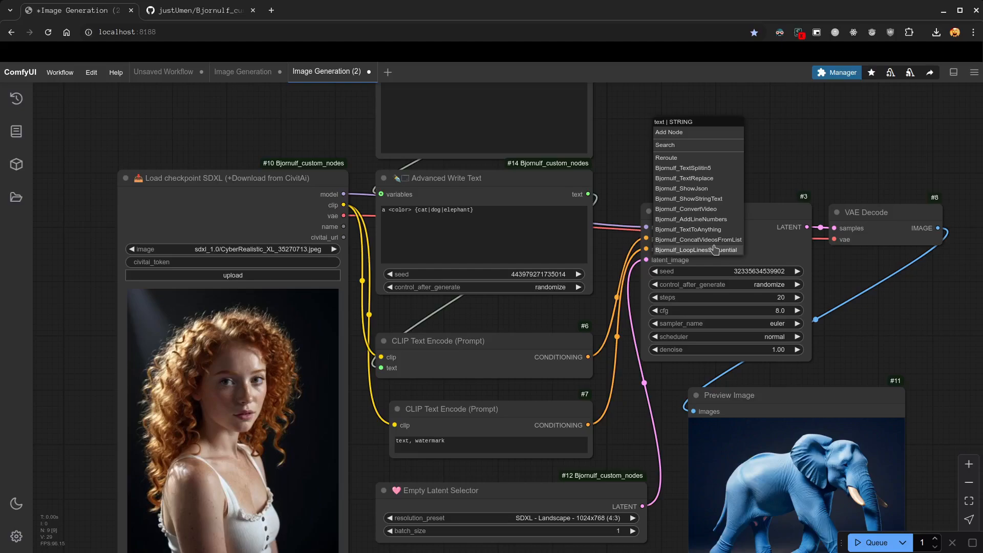
{"action": "left_click", "coordinate": [711, 200]}
{"action": "left_click_drag", "start_coordinate": [735, 129], "coordinate": [704, 111]}
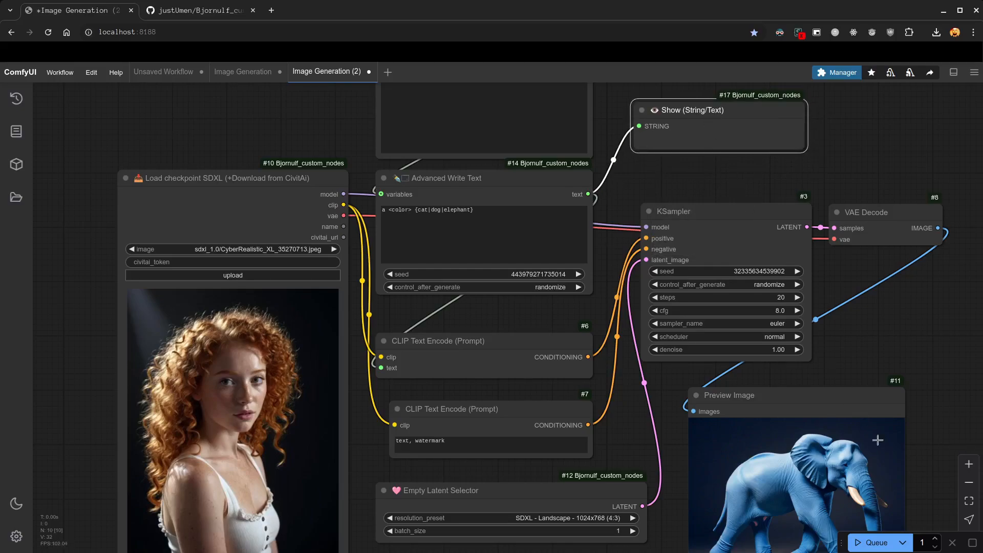
{"action": "left_click_drag", "start_coordinate": [919, 452], "coordinate": [899, 493]}
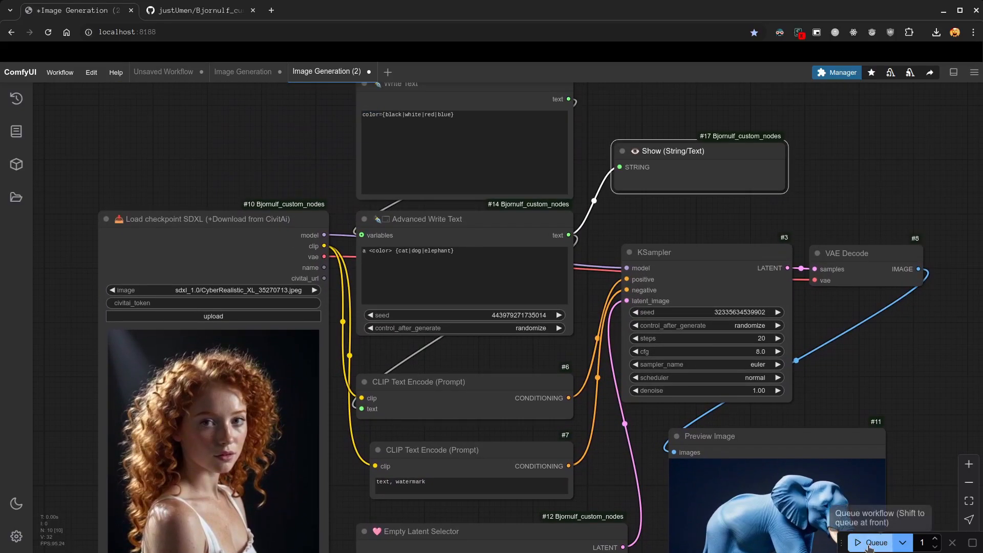
Step: Queue the workflow twice to generate images and show the resolved prompt for each run
{"action": "left_click", "coordinate": [872, 543]}
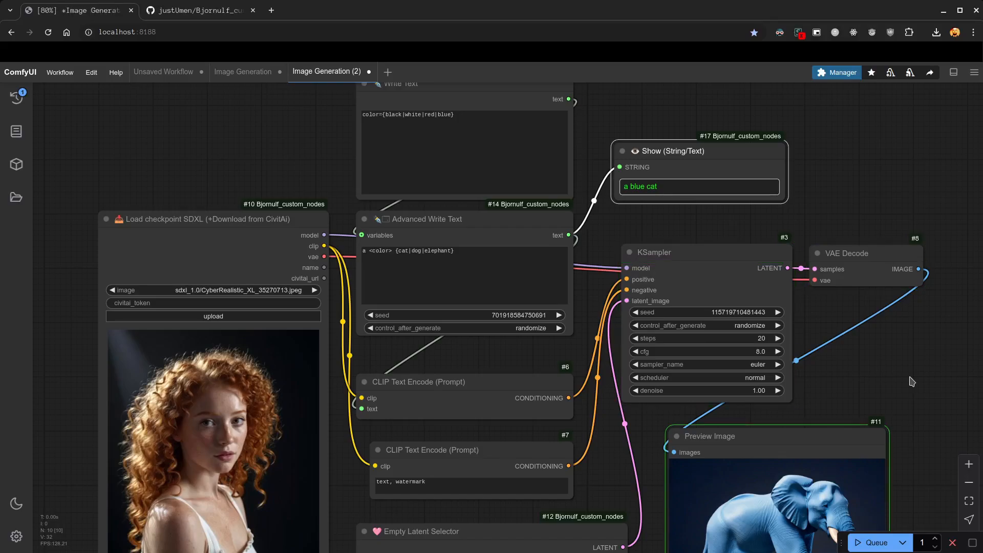
{"action": "left_click", "coordinate": [858, 547]}
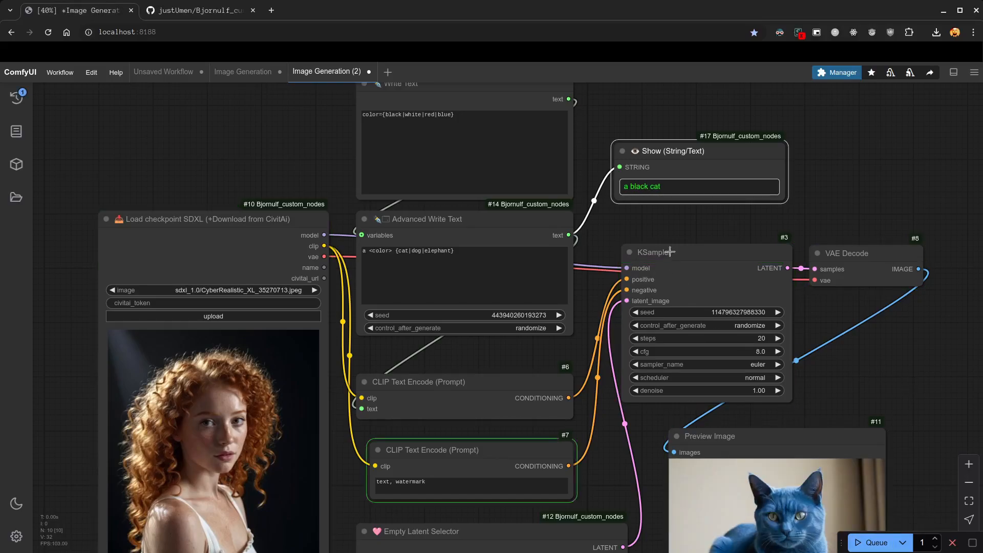
{"action": "scroll", "coordinate": [891, 338], "scroll_direction": "down", "scroll_amount": 3}
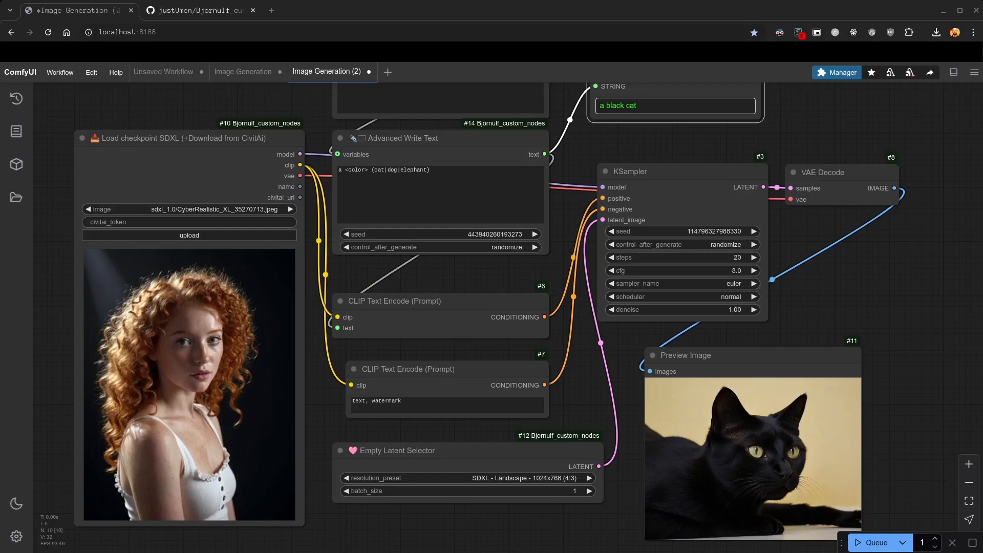
Step: Move the Write Text node above the Load checkpoint SDXL node, clearing the space over Advanced Write Text
{"action": "left_click_drag", "start_coordinate": [568, 148], "coordinate": [770, 349]}
{"action": "left_click", "coordinate": [712, 449]}
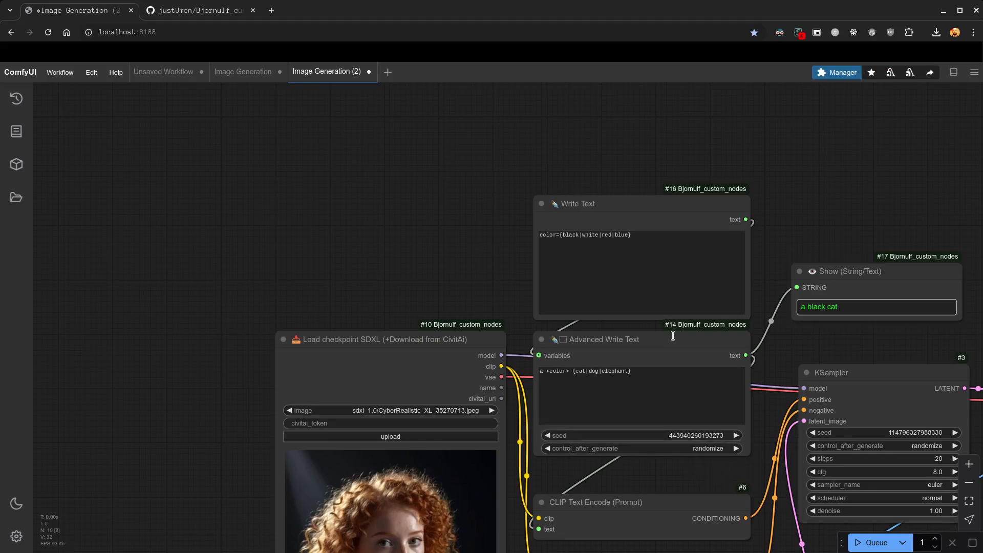
{"action": "left_click_drag", "start_coordinate": [625, 205], "coordinate": [376, 191]}
Step: Duplicate the Advanced Write Text node without its links and place the copy above the original
{"action": "left_click", "coordinate": [629, 342]}
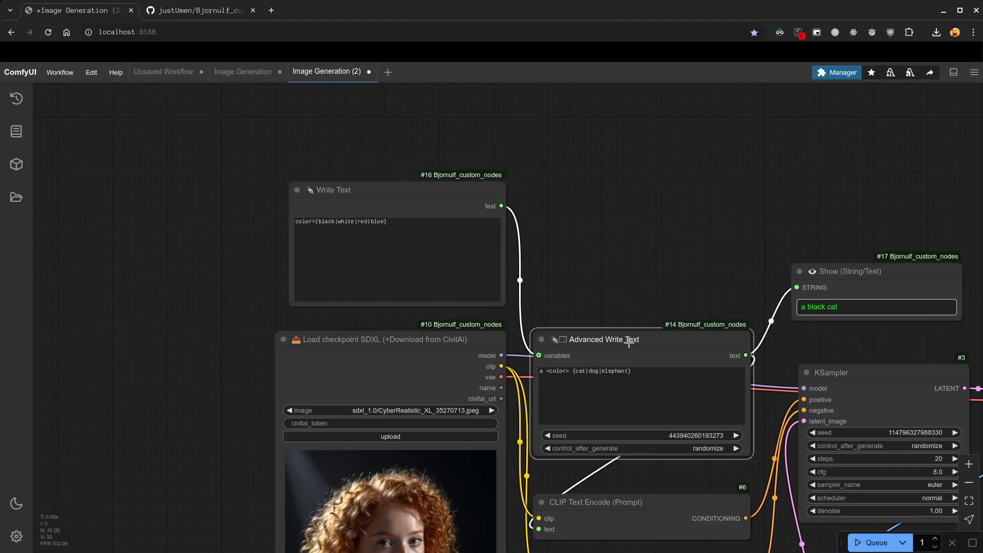
{"action": "key", "text": "ctrl+c"}
{"action": "key", "text": "ctrl+v"}
{"action": "left_click_drag", "start_coordinate": [583, 187], "coordinate": [588, 184]}
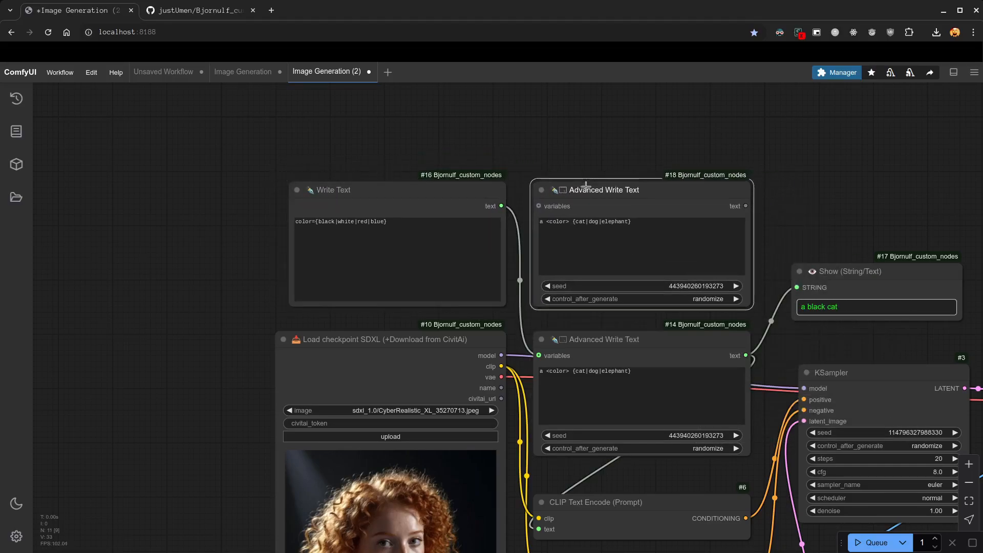
Step: Move the text color={black|white|red|blue} from the Write Text node into the new Advanced Write Text node, replacing its prompt
{"action": "left_click", "coordinate": [475, 220]}
{"action": "key", "text": "BackSpace"}
{"action": "key", "text": "BackSpace"}
{"action": "key", "text": "BackSpace"}
{"action": "key", "text": "BackSpace"}
{"action": "key", "text": "BackSpace"}
{"action": "key", "text": "BackSpace"}
{"action": "key", "text": "BackSpace"}
{"action": "key", "text": "BackSpace"}
{"action": "key", "text": "BackSpace"}
{"action": "key", "text": "BackSpace"}
{"action": "key", "text": "BackSpace"}
{"action": "key", "text": "BackSpace"}
{"action": "key", "text": "BackSpace"}
{"action": "key", "text": "BackSpace"}
{"action": "key", "text": "BackSpace"}
{"action": "key", "text": "BackSpace"}
{"action": "key", "text": "BackSpace"}
{"action": "key", "text": "BackSpace"}
{"action": "key", "text": "BackSpace"}
{"action": "key", "text": "BackSpace"}
{"action": "left_click", "coordinate": [652, 230]}
{"action": "key", "text": "ctrl+a"}
{"action": "key", "text": "ctrl+v"}
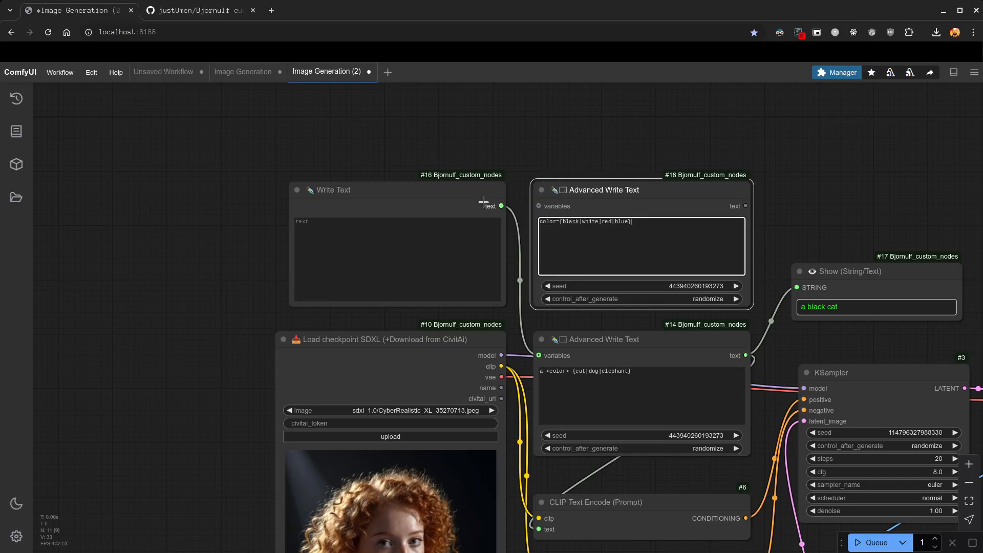
Step: Delete the emptied Write Text node and connect the new Advanced Write Text node's text output to the original node's variables input
{"action": "left_click_drag", "start_coordinate": [448, 193], "coordinate": [434, 171]}
{"action": "key", "text": "Delete"}
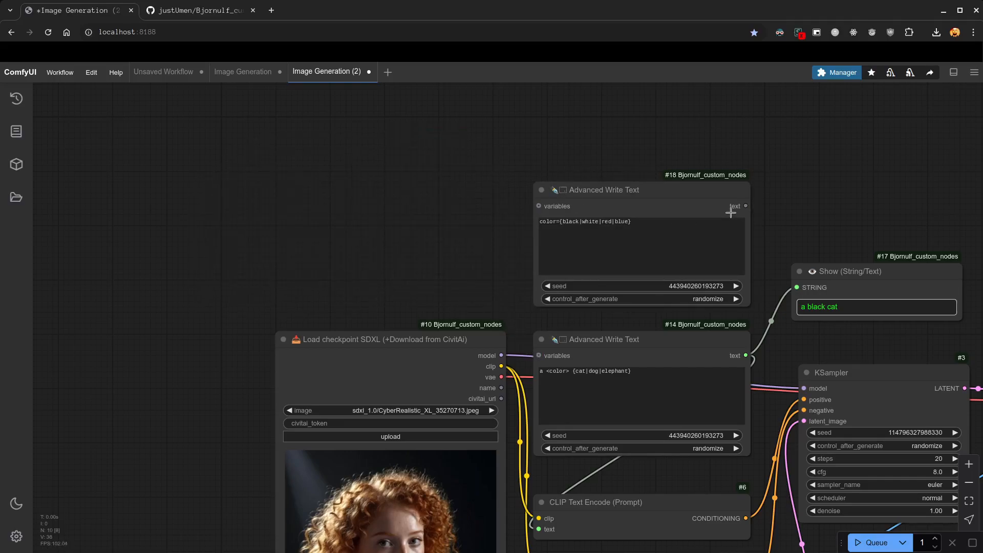
{"action": "left_click_drag", "start_coordinate": [746, 205], "coordinate": [537, 352]}
Step: Set control_after_generate to fixed on the Advanced Write Text node that holds the color choices
{"action": "scroll", "coordinate": [495, 228], "scroll_direction": "up", "scroll_amount": 12}
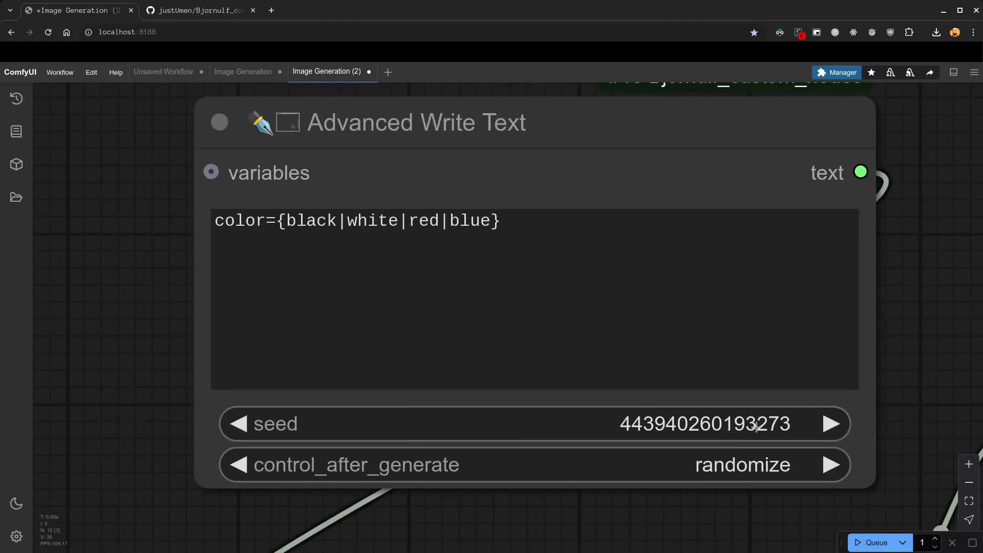
{"action": "left_click", "coordinate": [733, 464]}
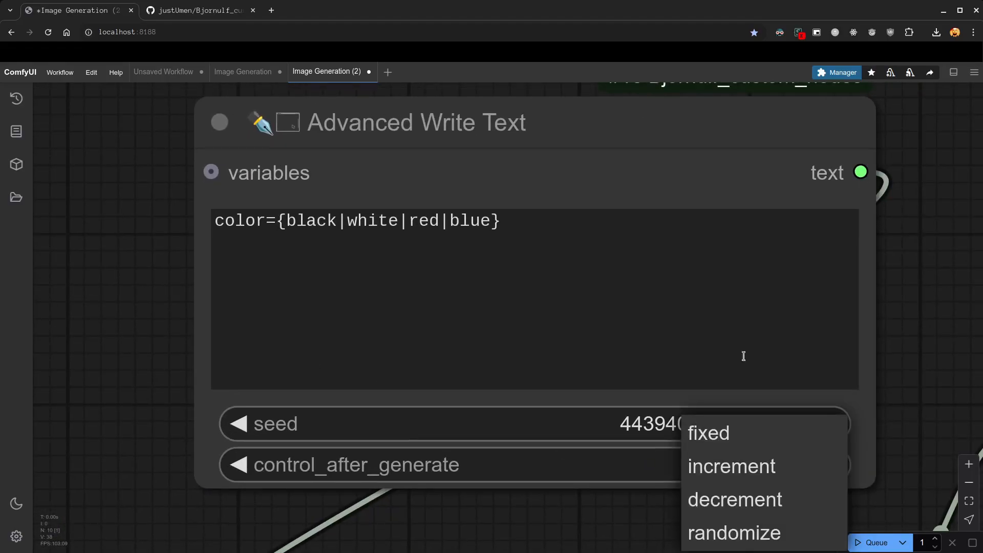
{"action": "left_click", "coordinate": [712, 434]}
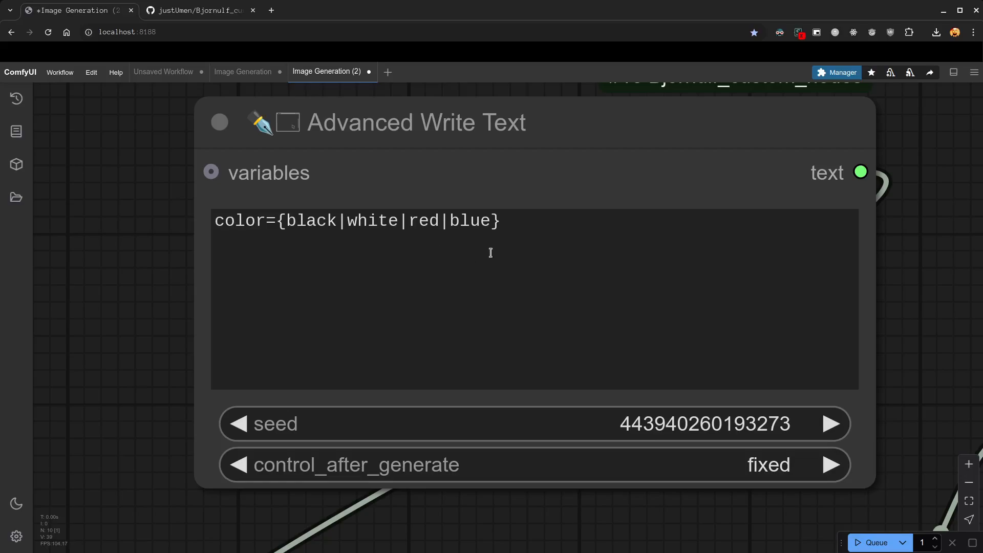
Step: Examine the color choices in the upper Advanced Write Text node and the <color> variable and animal choices in the lower one
{"action": "left_click", "coordinate": [459, 226]}
{"action": "left_click_drag", "start_coordinate": [459, 225], "coordinate": [505, 226]}
{"action": "left_click", "coordinate": [282, 247]}
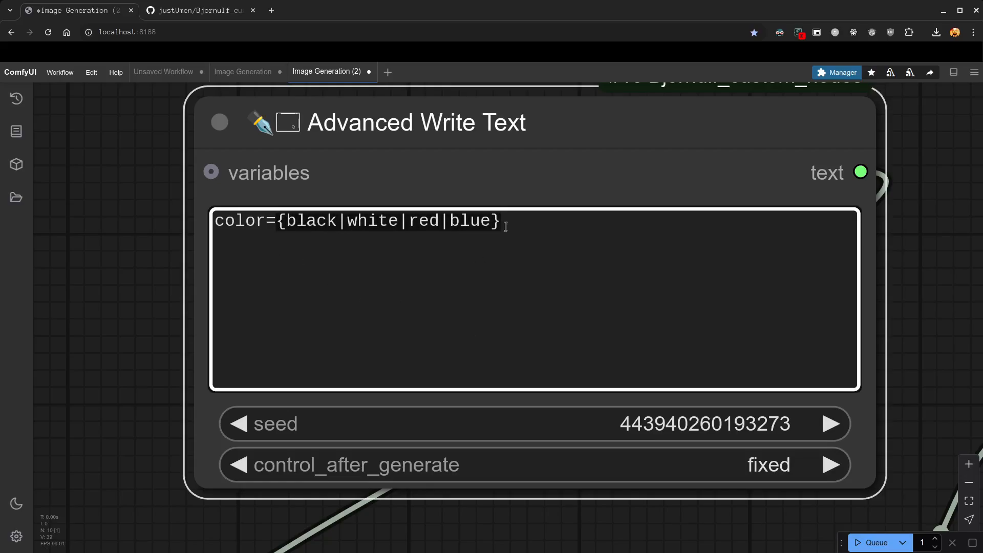
{"action": "left_click", "coordinate": [505, 226]}
{"action": "scroll", "coordinate": [181, 272], "scroll_direction": "down", "scroll_amount": 5}
{"action": "scroll", "coordinate": [127, 292], "scroll_direction": "down", "scroll_amount": 10}
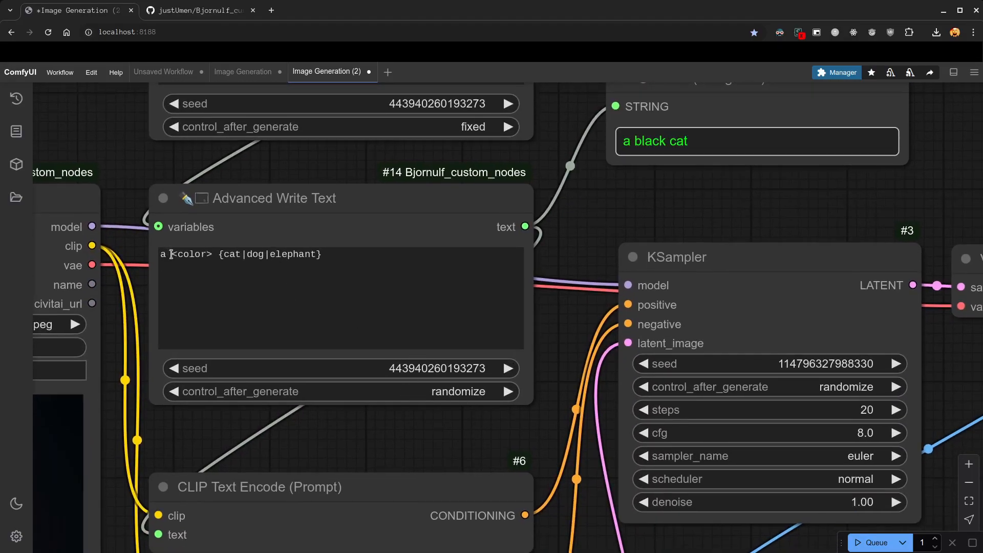
{"action": "left_click_drag", "start_coordinate": [171, 255], "coordinate": [213, 252]}
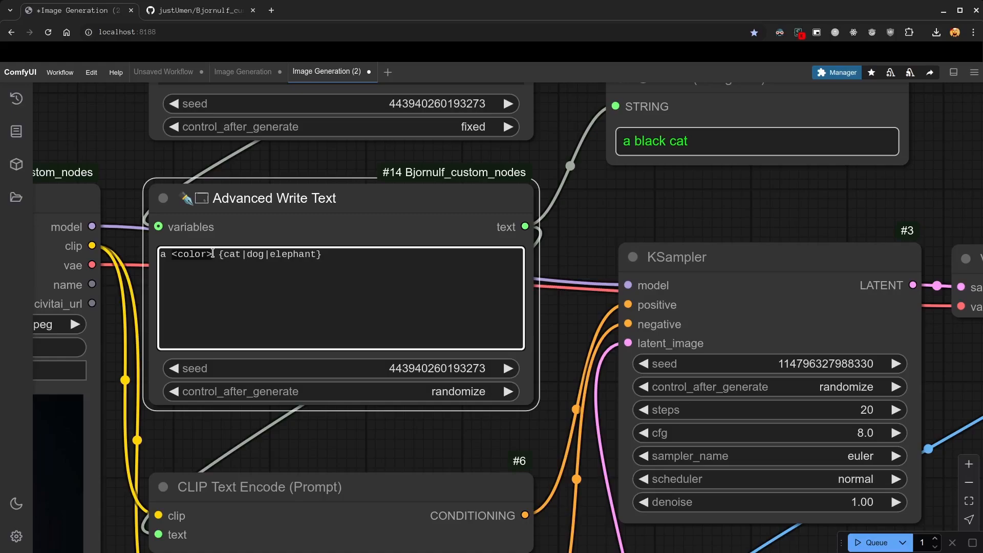
{"action": "left_click_drag", "start_coordinate": [324, 263], "coordinate": [212, 251]}
{"action": "left_click", "coordinate": [334, 296]}
{"action": "scroll", "coordinate": [425, 442], "scroll_direction": "down", "scroll_amount": 4}
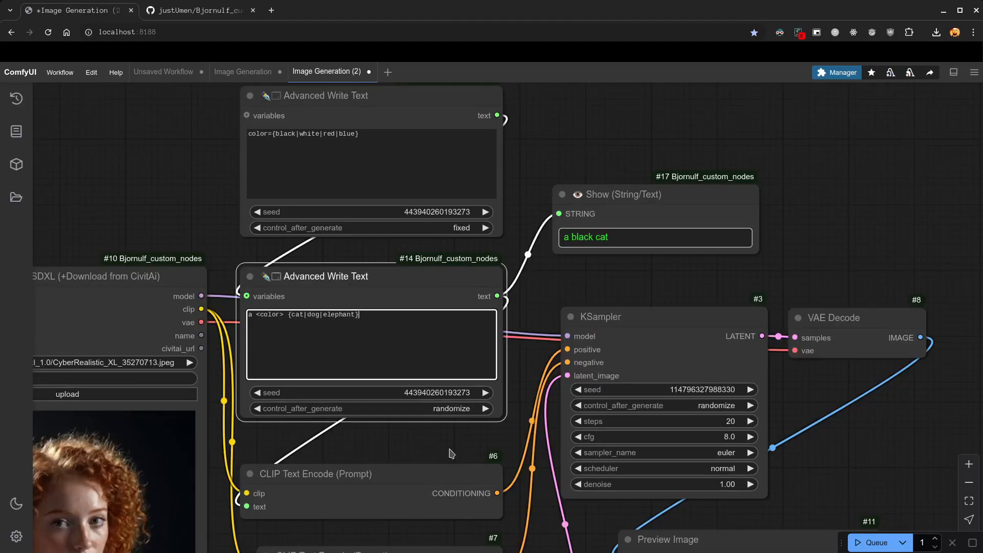
Step: Queue the workflow three times with the color seed fixed, checking the shown prompt and the preview image after the runs
{"action": "left_click_drag", "start_coordinate": [450, 455], "coordinate": [436, 416]}
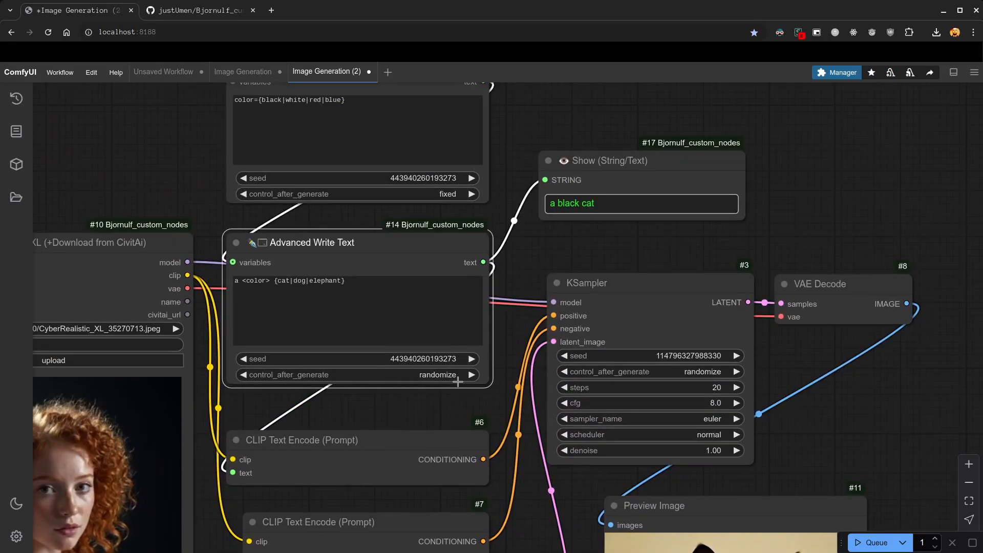
{"action": "left_click_drag", "start_coordinate": [532, 510], "coordinate": [471, 319]}
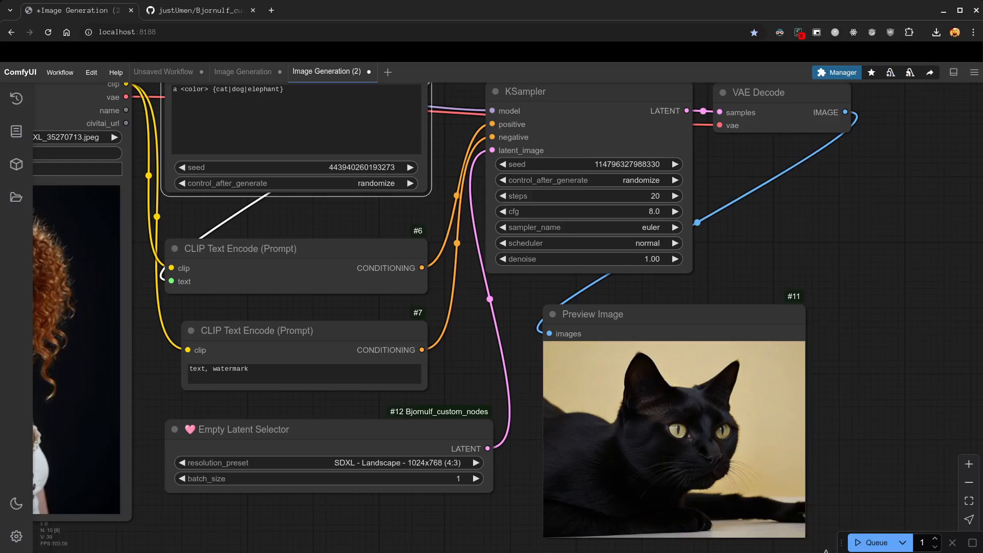
{"action": "key", "text": "ctrl+Return"}
{"action": "left_click_drag", "start_coordinate": [465, 141], "coordinate": [555, 499]}
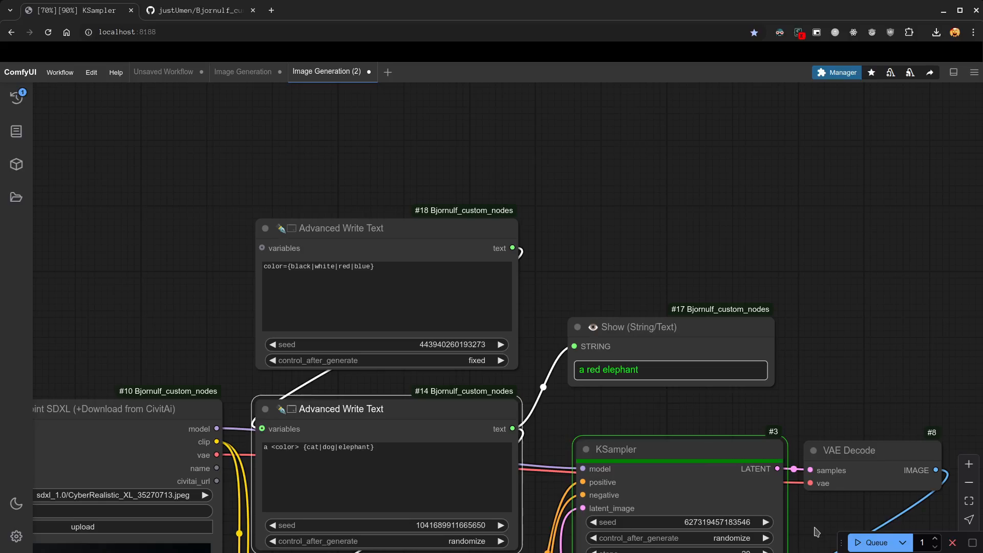
{"action": "left_click_drag", "start_coordinate": [814, 518], "coordinate": [742, 155]}
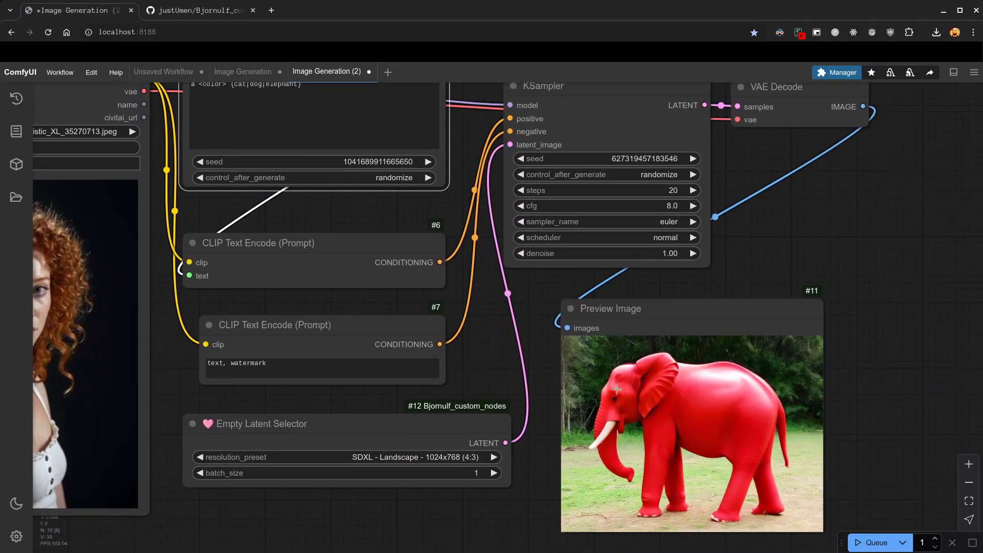
{"action": "left_click", "coordinate": [870, 542]}
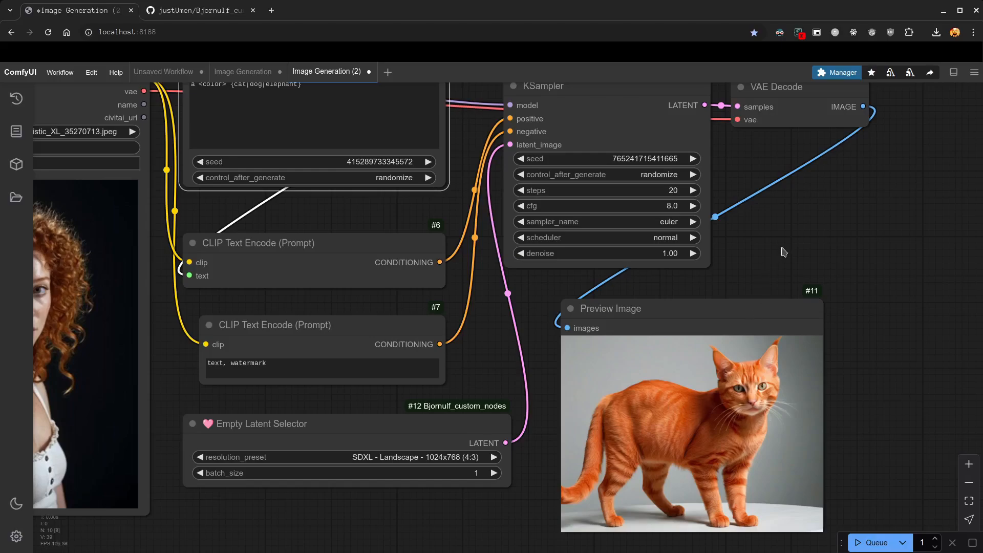
{"action": "left_click_drag", "start_coordinate": [784, 252], "coordinate": [817, 304]}
{"action": "scroll", "coordinate": [836, 366], "scroll_direction": "down", "scroll_amount": 2}
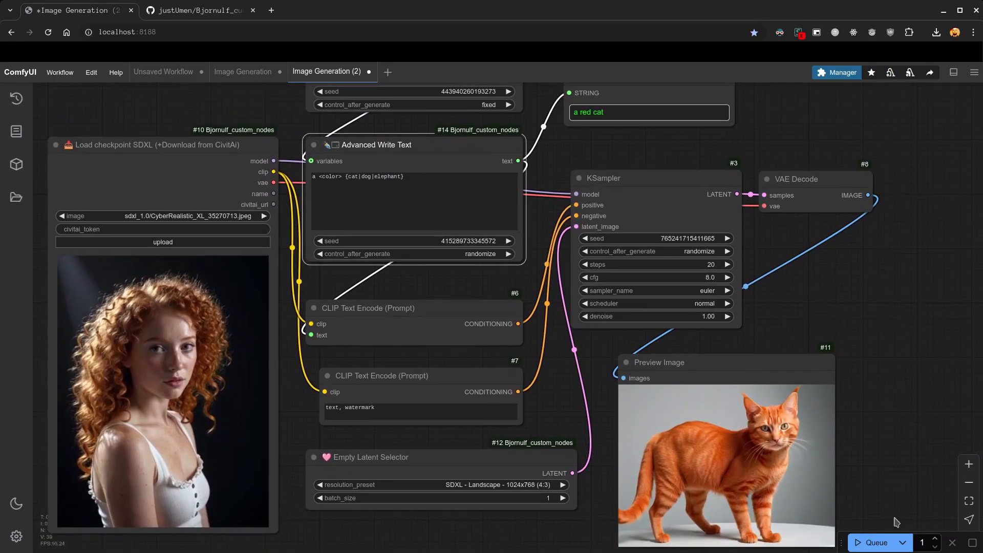
{"action": "left_click", "coordinate": [875, 543]}
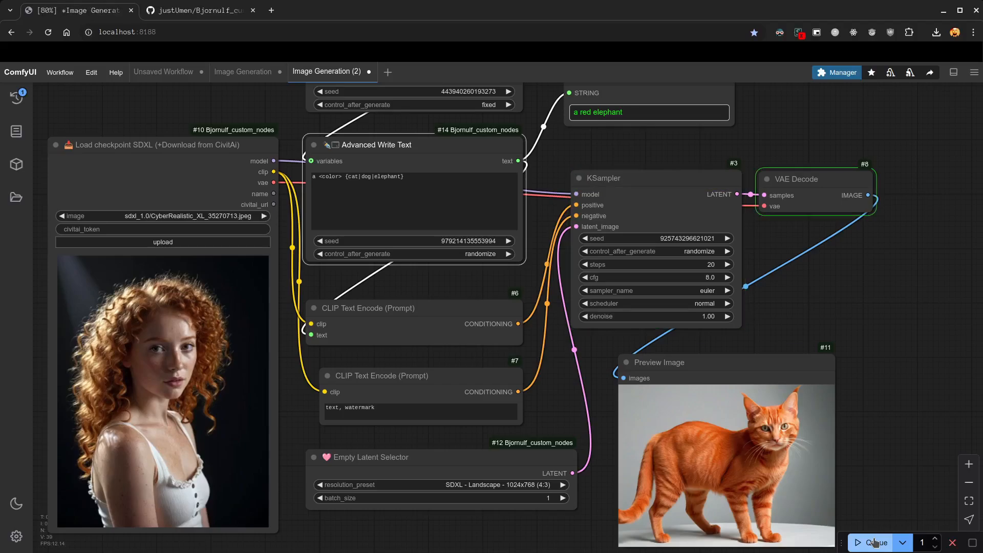
{"action": "left_click_drag", "start_coordinate": [560, 156], "coordinate": [645, 292]}
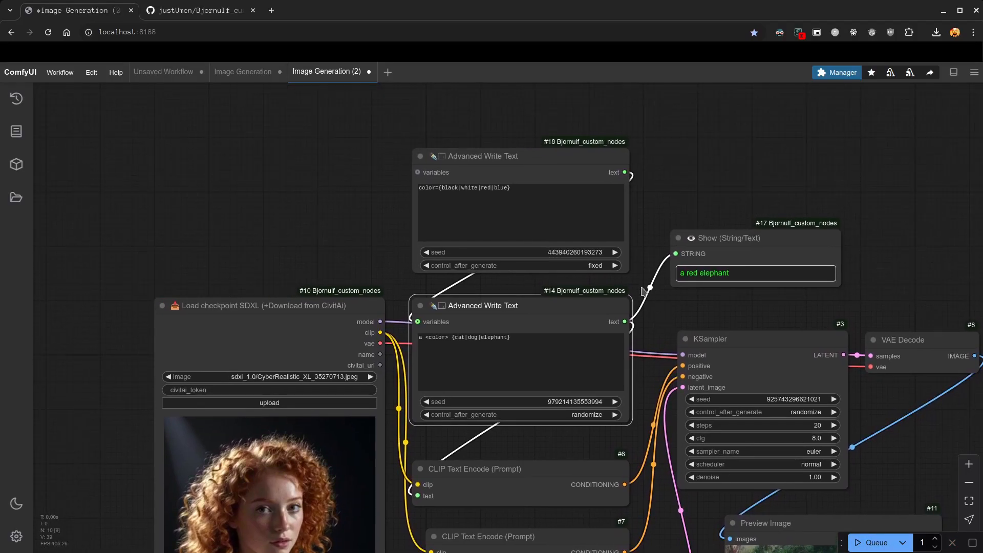
Step: Set control_after_generate to randomize on the color choices node and to fixed on the animal prompt node
{"action": "scroll", "coordinate": [645, 292], "scroll_direction": "up", "scroll_amount": 5}
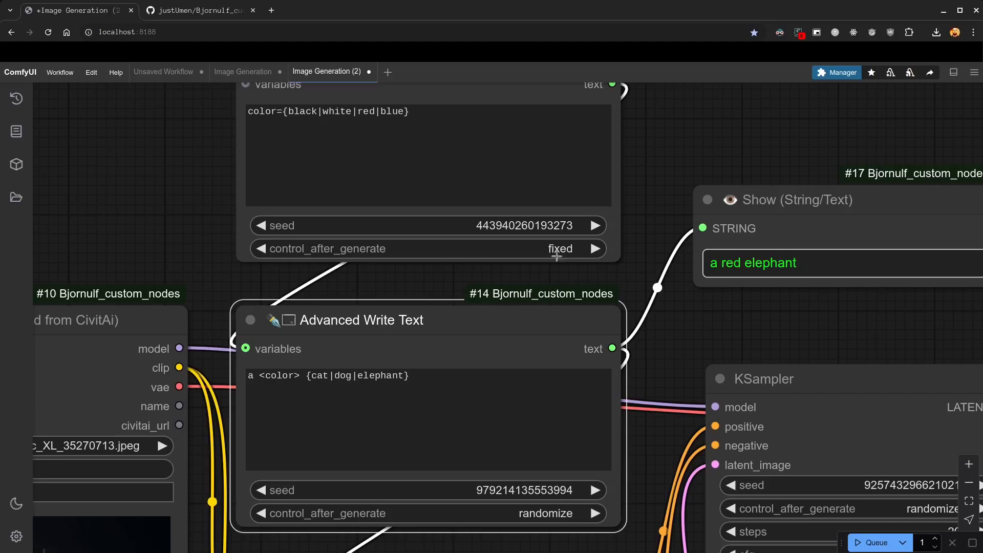
{"action": "left_click", "coordinate": [560, 248]}
{"action": "left_click", "coordinate": [567, 292]}
{"action": "left_click", "coordinate": [544, 514]}
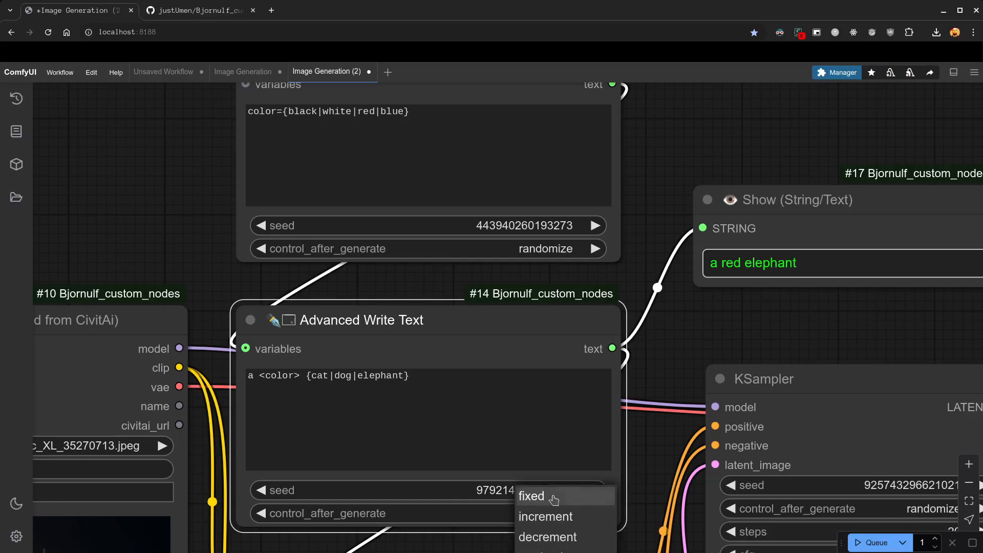
{"action": "left_click", "coordinate": [554, 497]}
Step: Queue the workflow once with the animal seed fixed and the color seed randomized
{"action": "scroll", "coordinate": [647, 415], "scroll_direction": "down", "scroll_amount": 5}
{"action": "left_click", "coordinate": [857, 544]}
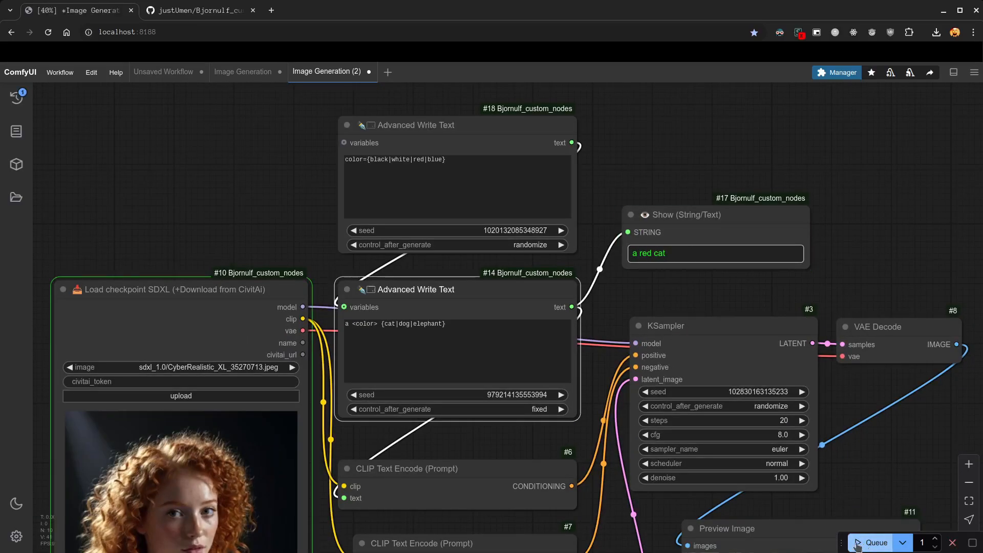
Step: Queue the workflow two more times with the animal seed fixed and the color seed randomized, checking the preview image
{"action": "left_click", "coordinate": [647, 251]}
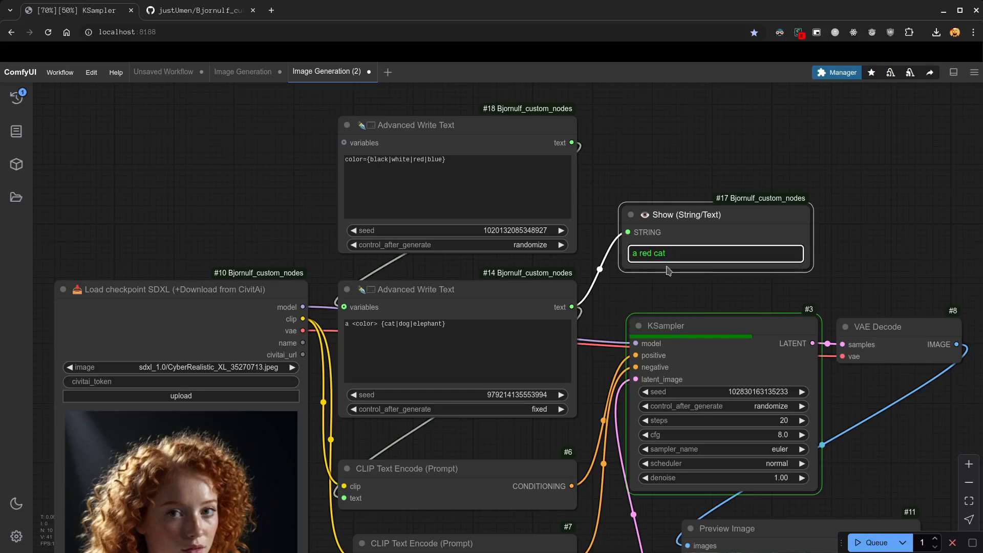
{"action": "left_click_drag", "start_coordinate": [708, 316], "coordinate": [576, 149]}
{"action": "left_click", "coordinate": [871, 544]}
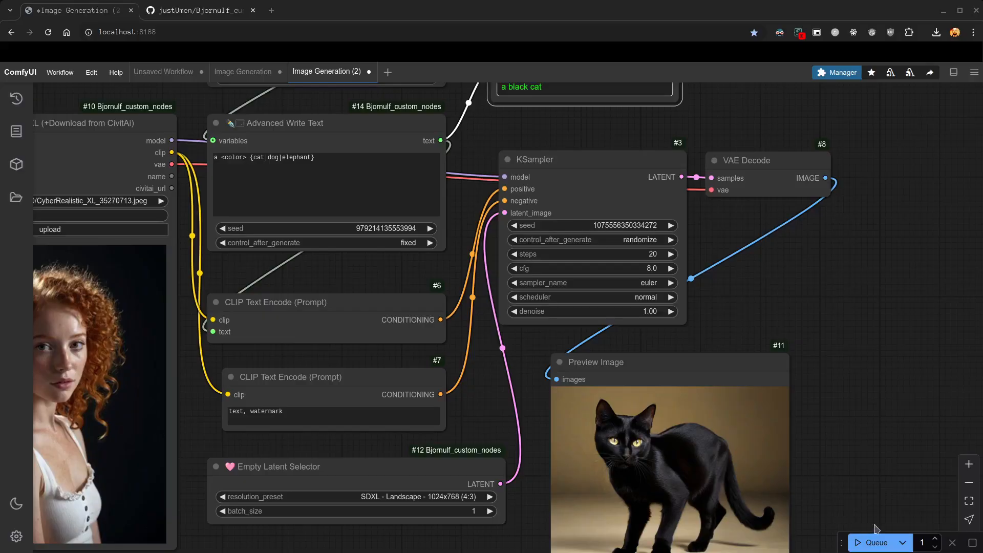
{"action": "left_click", "coordinate": [871, 542]}
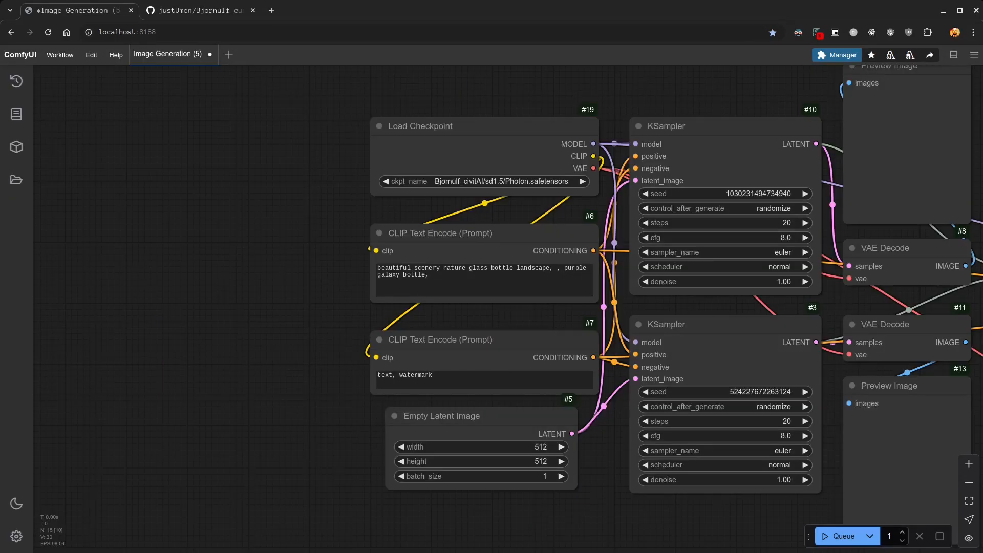
Step: Queue the two-KSampler workflow and continue the paused Pick node with Input 1 so that latent is upscaled
{"action": "left_click", "coordinate": [497, 143]}
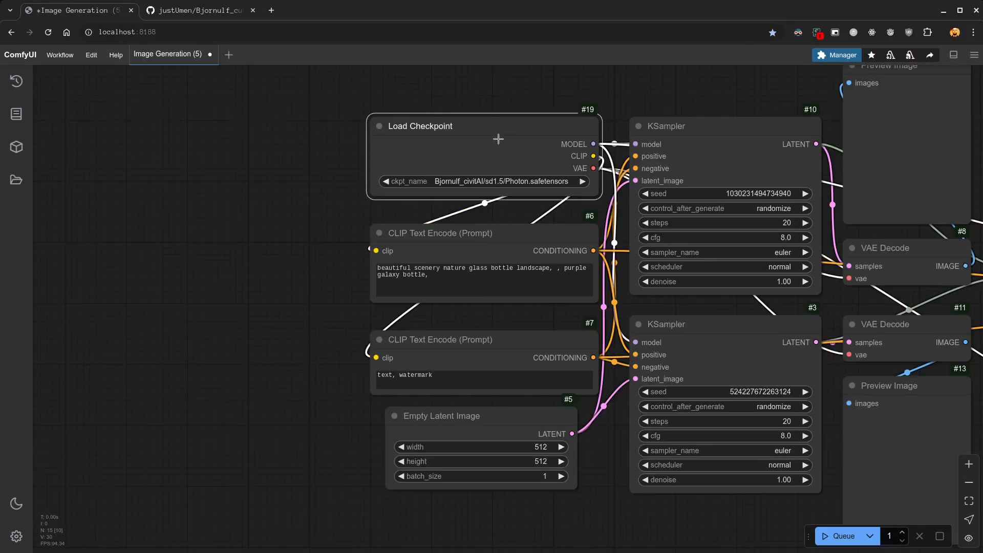
{"action": "left_click", "coordinate": [843, 536]}
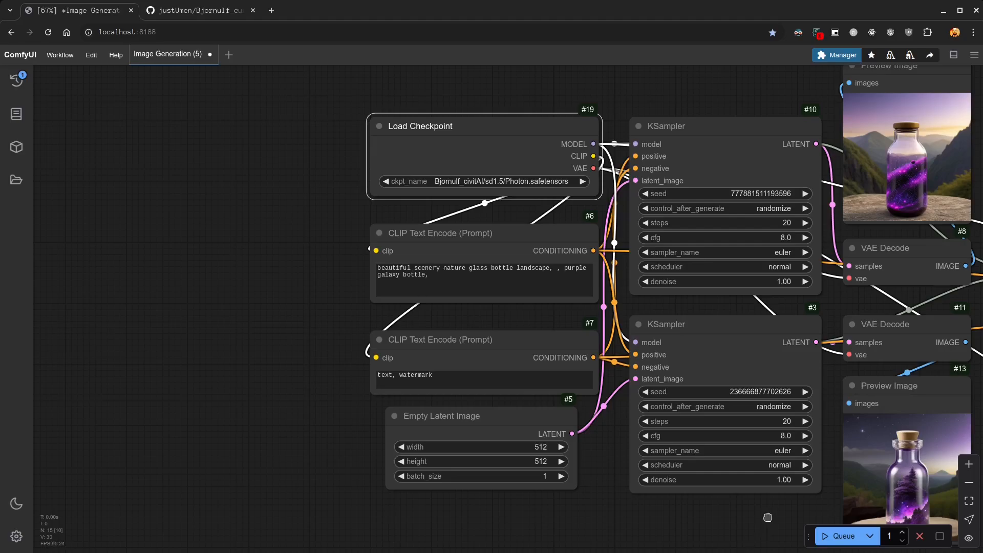
{"action": "left_click_drag", "start_coordinate": [769, 518], "coordinate": [255, 511]}
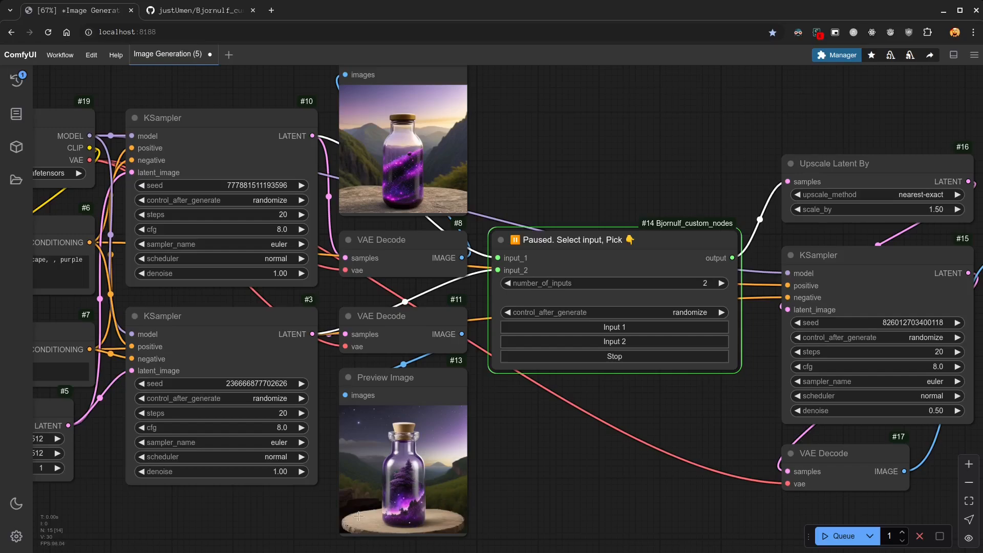
{"action": "left_click_drag", "start_coordinate": [607, 496], "coordinate": [464, 521]}
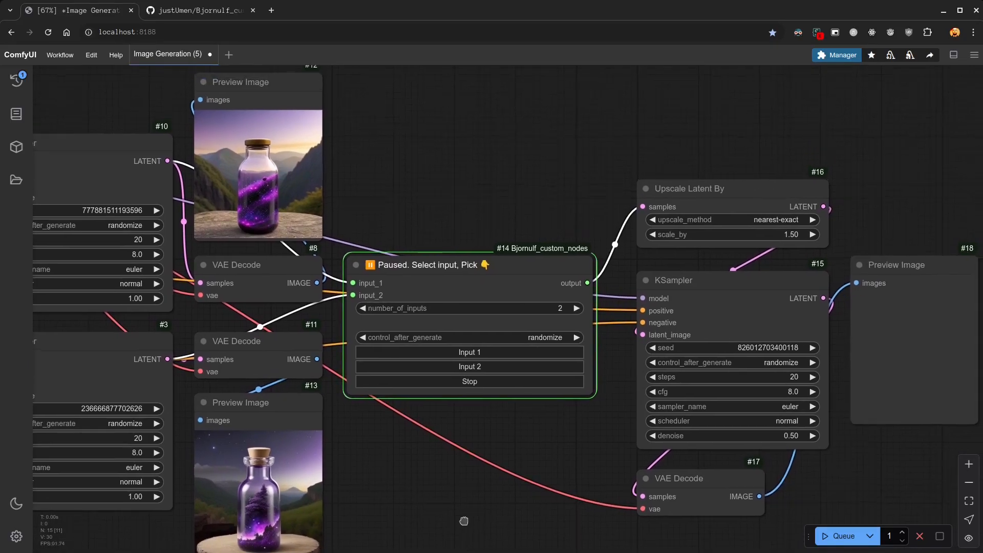
{"action": "left_click", "coordinate": [470, 353]}
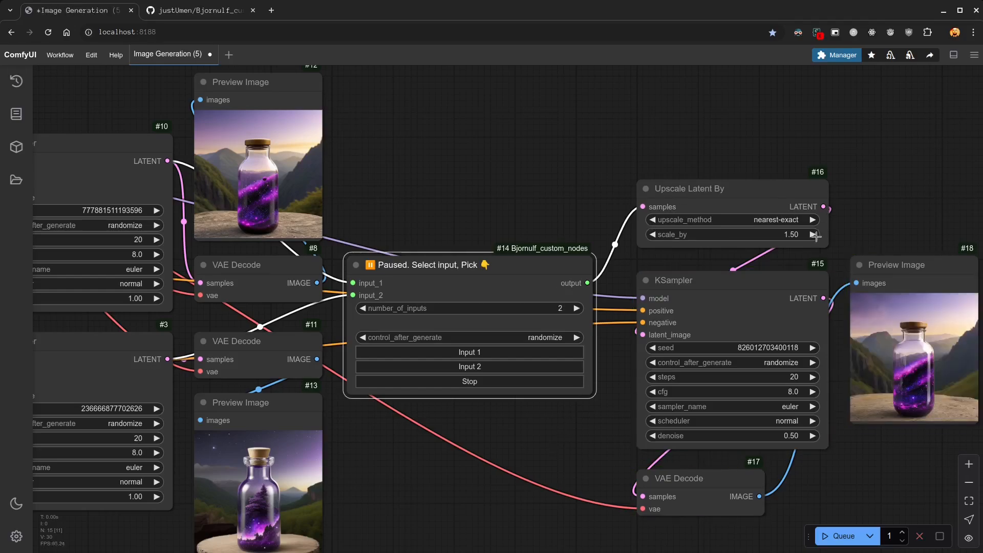
Step: Move the final Preview Image node beside the first KSampler's preview and compare the two bottle images up close
{"action": "left_click_drag", "start_coordinate": [940, 271], "coordinate": [416, 91]}
{"action": "scroll", "coordinate": [324, 163], "scroll_direction": "up", "scroll_amount": 10}
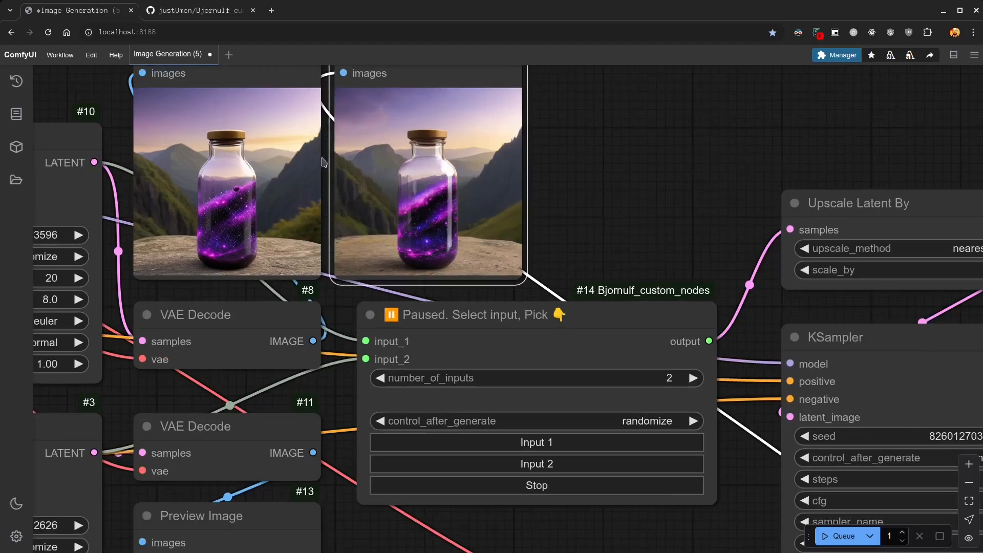
{"action": "scroll", "coordinate": [324, 163], "scroll_direction": "up", "scroll_amount": 3}
{"action": "left_click_drag", "start_coordinate": [330, 164], "coordinate": [474, 201]}
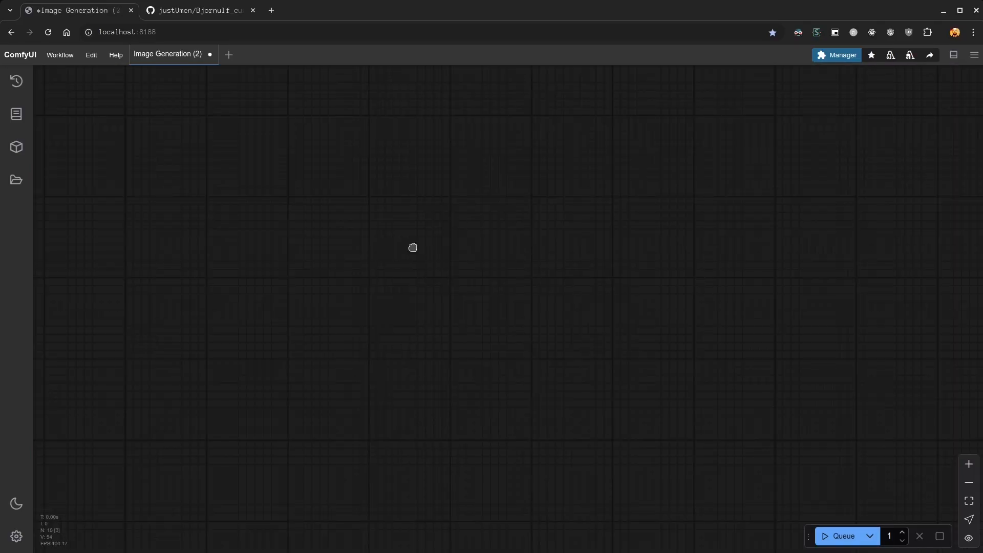
Step: Add a Kokoro - Text to Speech node on the empty canvas area and place it centrally
{"action": "double_click", "coordinate": [414, 249]}
{"action": "type", "text": "t"}
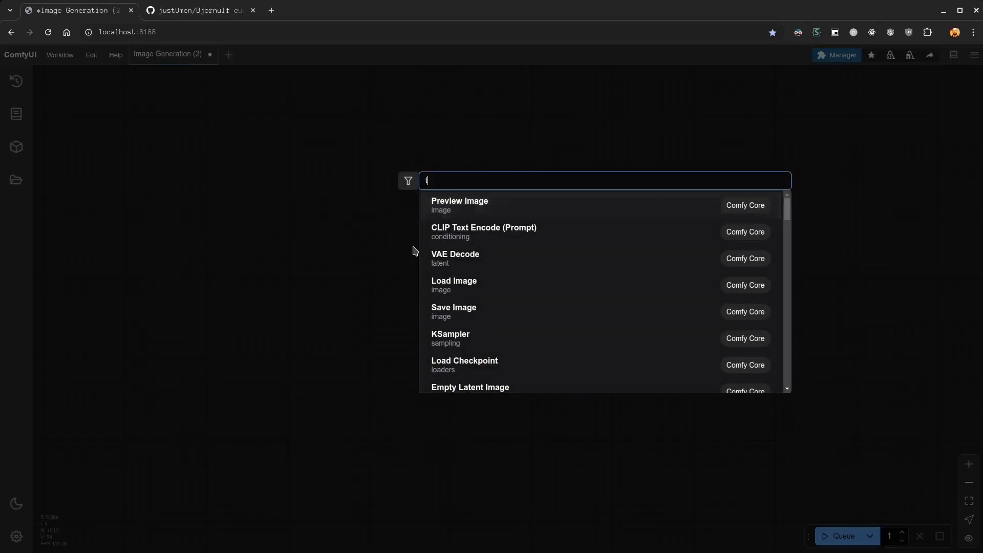
{"action": "type", "text": "ts"}
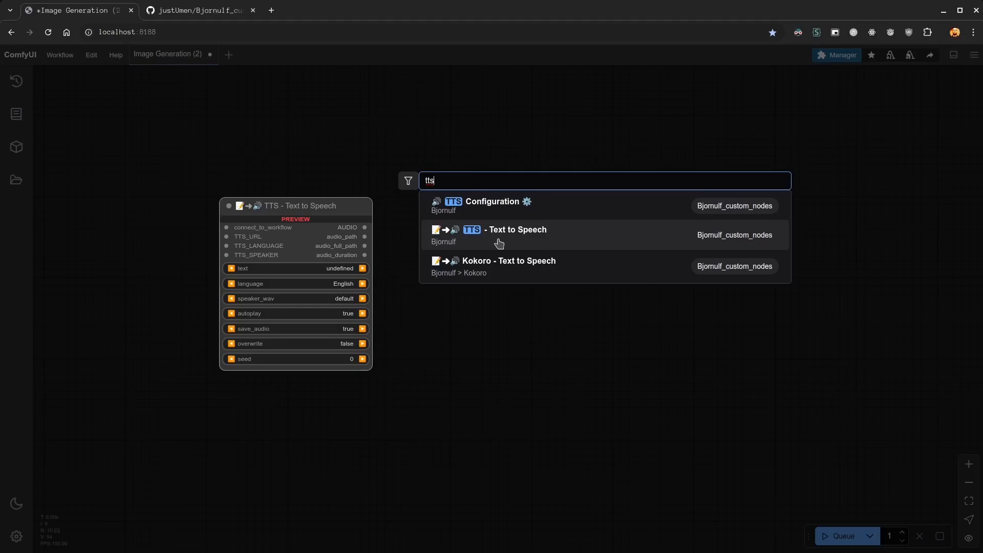
{"action": "left_click", "coordinate": [506, 270]}
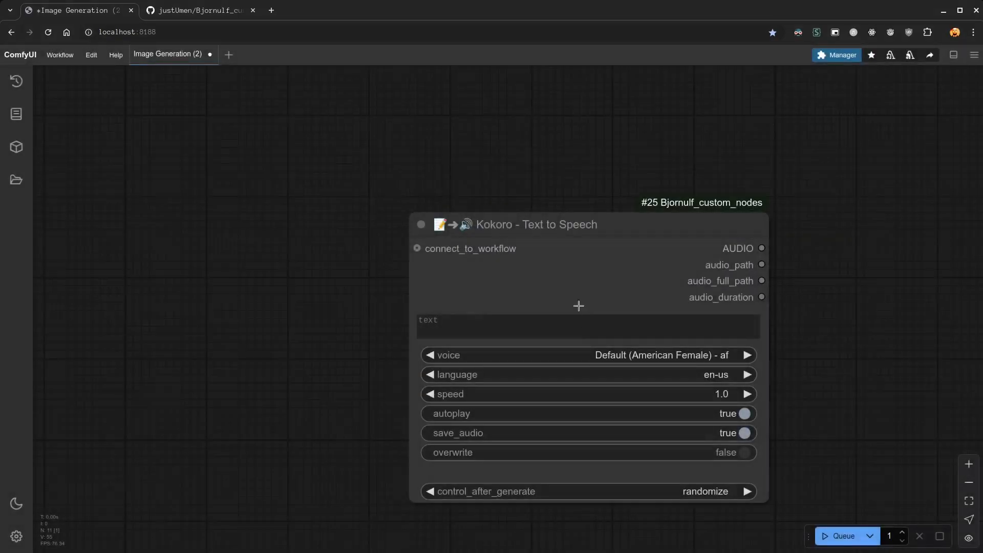
{"action": "left_click_drag", "start_coordinate": [555, 235], "coordinate": [474, 151]}
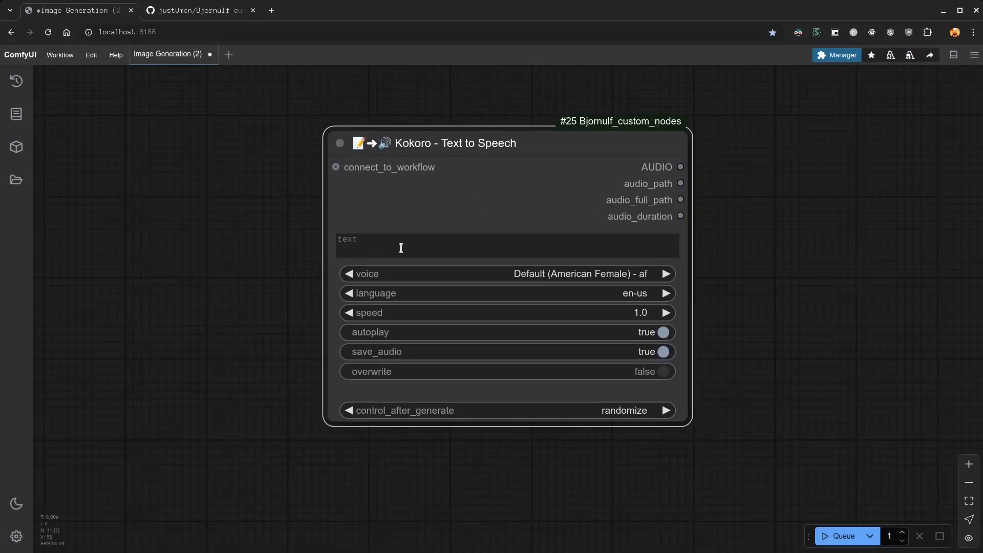
Step: Enter "hello" as the Kokoro text, set autoplay to false, and connect AUDIO to a new PreviewAudio node
{"action": "left_click", "coordinate": [402, 248]}
{"action": "type", "text": "hello"}
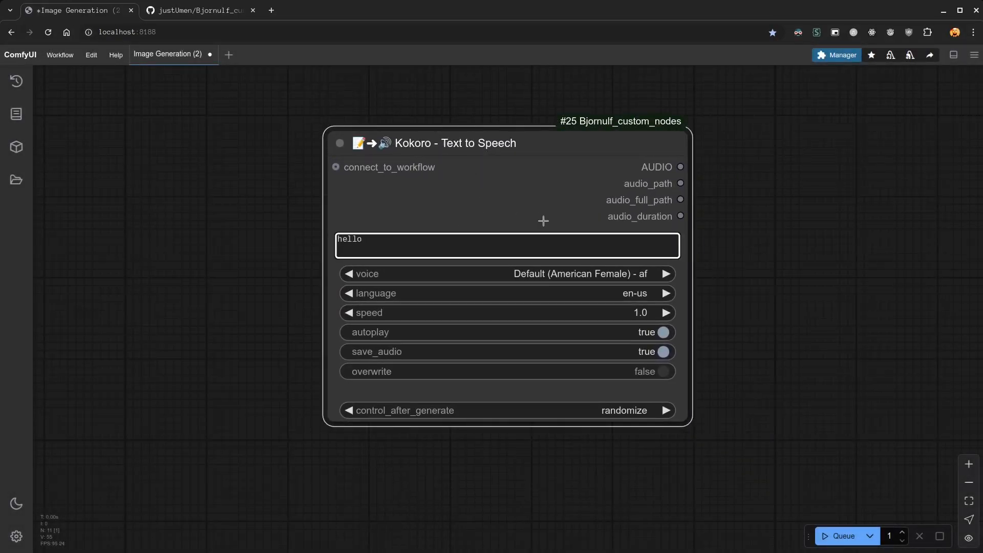
{"action": "left_click", "coordinate": [499, 267]}
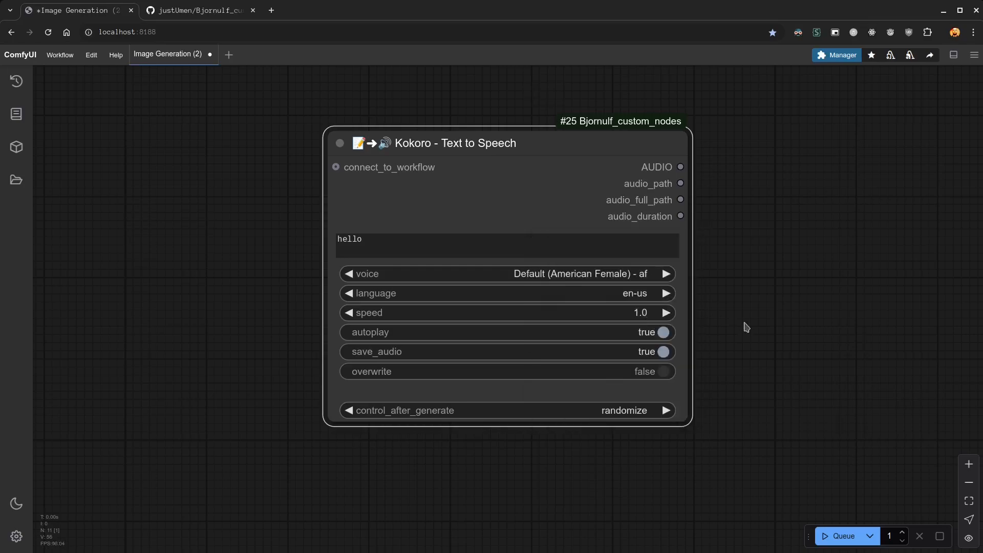
{"action": "left_click", "coordinate": [664, 332]}
{"action": "left_click_drag", "start_coordinate": [681, 167], "coordinate": [330, 467]}
{"action": "left_click", "coordinate": [359, 512]}
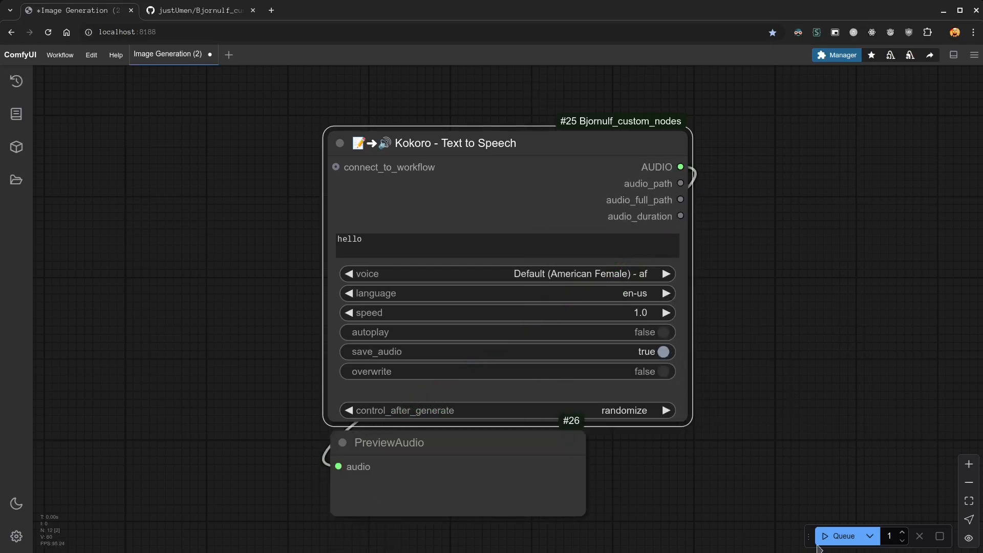
Step: Queue the workflow, widen the PreviewAudio node to match the Kokoro node above it, and play the generated speech
{"action": "left_click", "coordinate": [822, 544]}
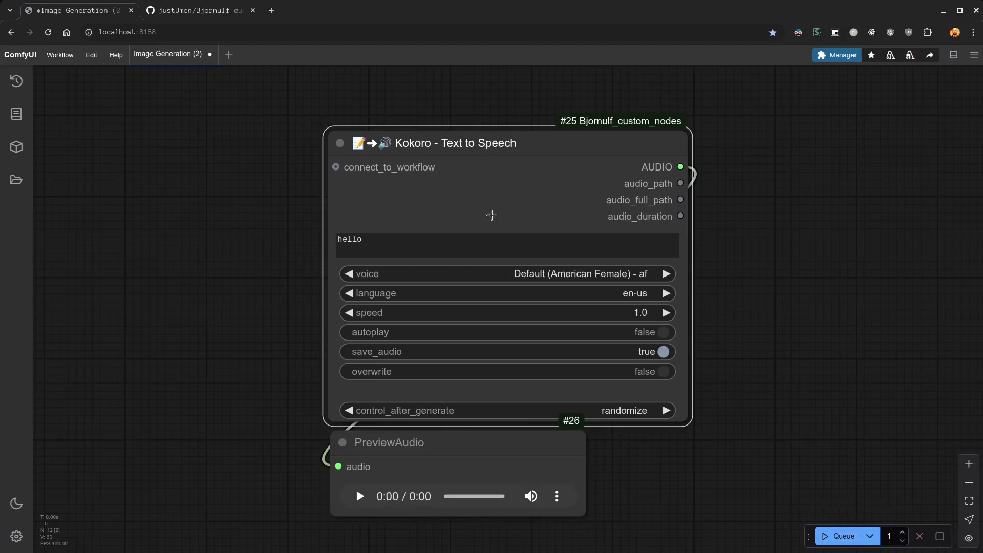
{"action": "left_click_drag", "start_coordinate": [578, 512], "coordinate": [689, 513]}
{"action": "left_click", "coordinate": [400, 443]}
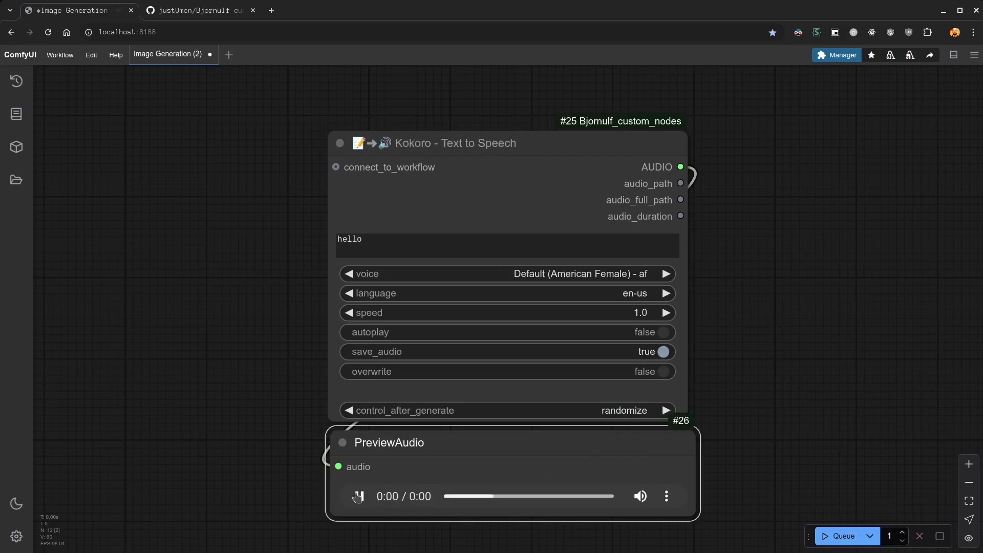
{"action": "left_click_drag", "start_coordinate": [400, 444], "coordinate": [396, 458]}
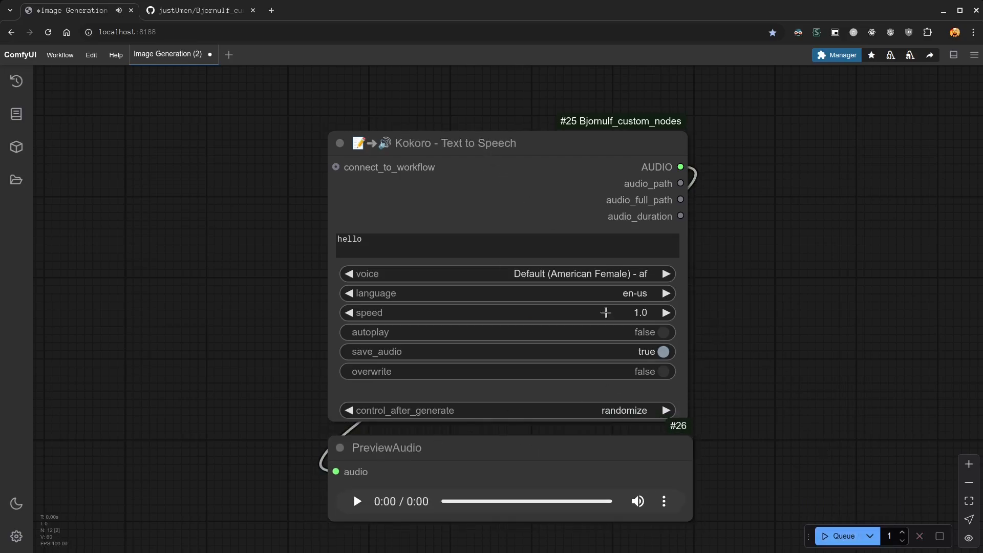
Step: Replace the Kokoro text with "a rat was created", queue the workflow, and play the new audio
{"action": "left_click", "coordinate": [338, 239]}
{"action": "key", "text": "ctrl+a"}
{"action": "type", "text": "a r"}
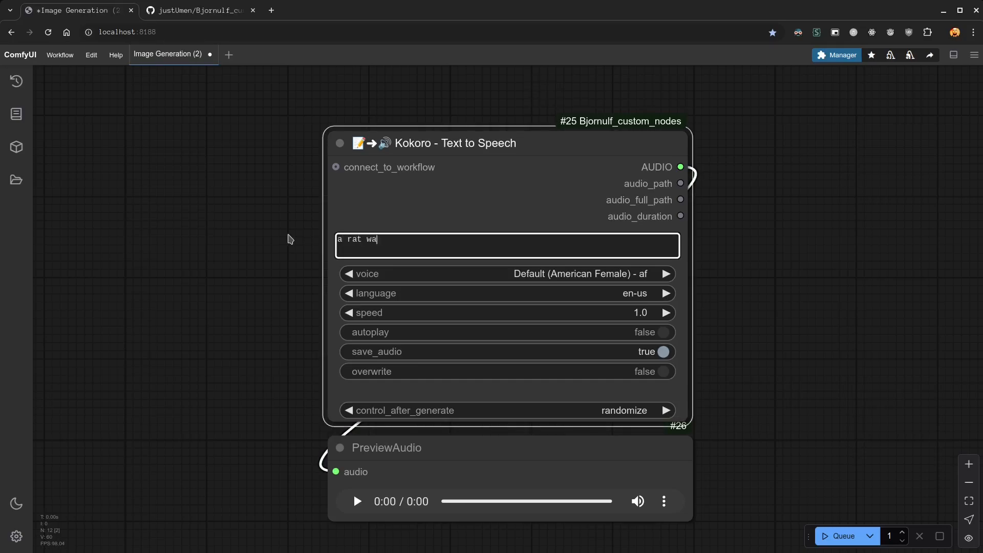
{"action": "type", "text": "at was created"}
{"action": "left_click", "coordinate": [835, 535]}
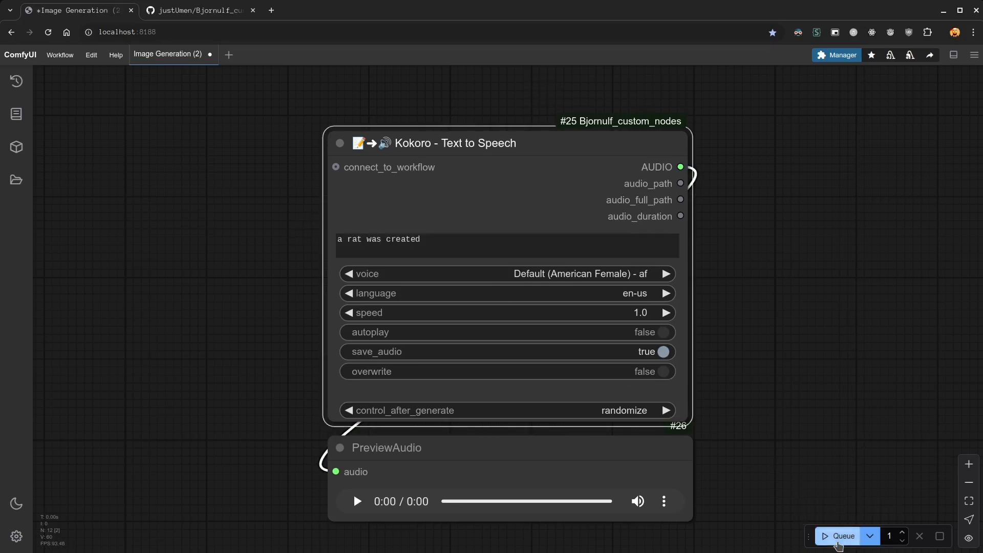
{"action": "left_click", "coordinate": [358, 502]}
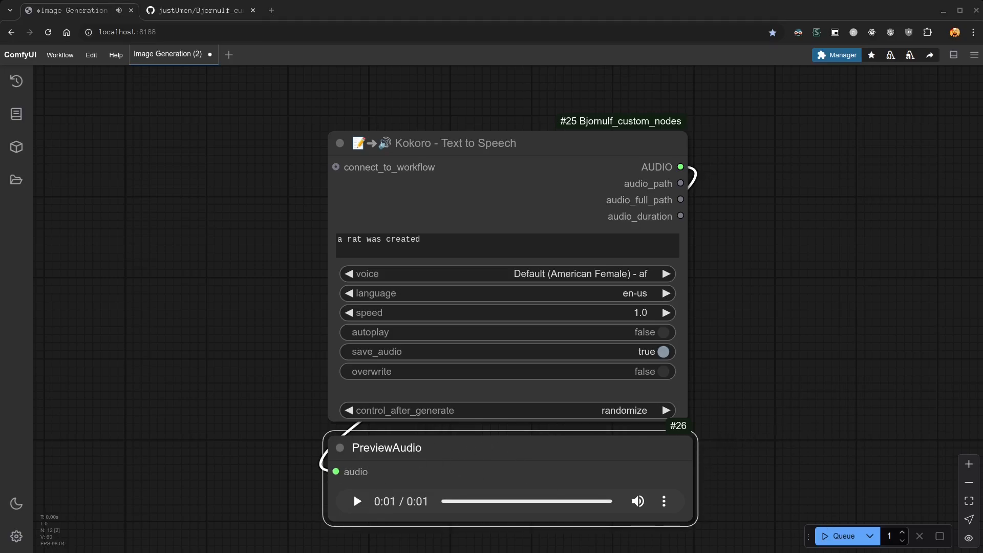
Step: Remove the bypass from the image generation nodes and move the Kokoro and PreviewAudio nodes closer to them
{"action": "scroll", "coordinate": [230, 401], "scroll_direction": "down", "scroll_amount": 4}
{"action": "left_click_drag", "start_coordinate": [231, 350], "coordinate": [578, 455]}
{"action": "scroll", "coordinate": [545, 413], "scroll_direction": "down", "scroll_amount": 5}
{"action": "left_click_drag", "start_coordinate": [481, 369], "coordinate": [454, 441]}
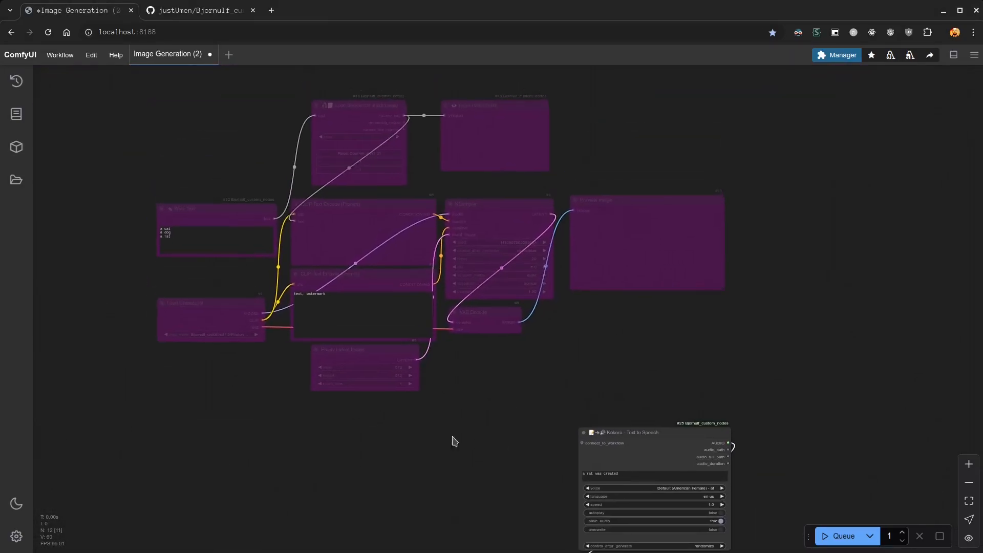
{"action": "left_click_drag", "start_coordinate": [117, 132], "coordinate": [648, 298]}
{"action": "key", "text": "ctrl+b"}
{"action": "left_click_drag", "start_coordinate": [445, 348], "coordinate": [690, 529]}
{"action": "left_click_drag", "start_coordinate": [640, 348], "coordinate": [720, 289]}
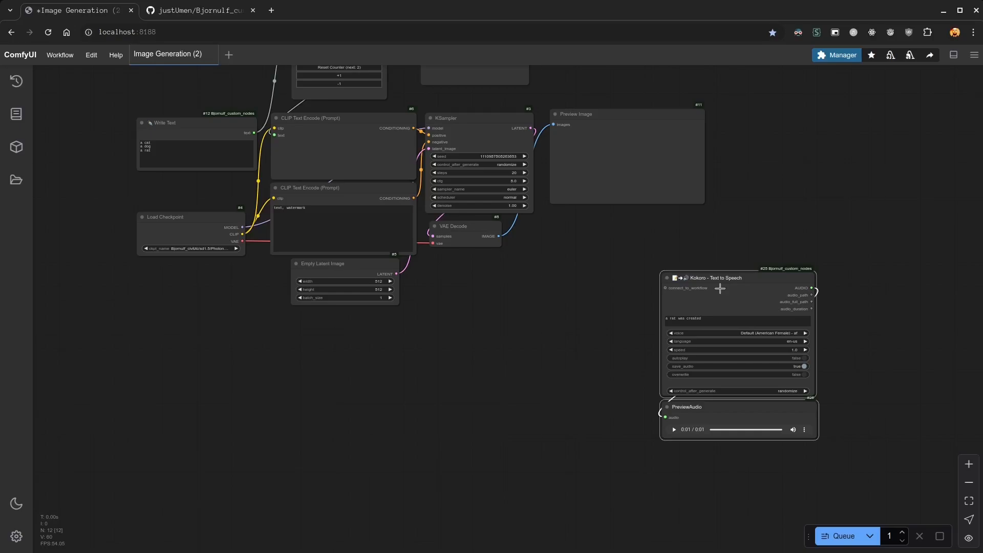
Step: Add a Combine (Texts) node between the image generation nodes and the Kokoro node
{"action": "double_click", "coordinate": [480, 359]}
{"action": "type", "text": "com"}
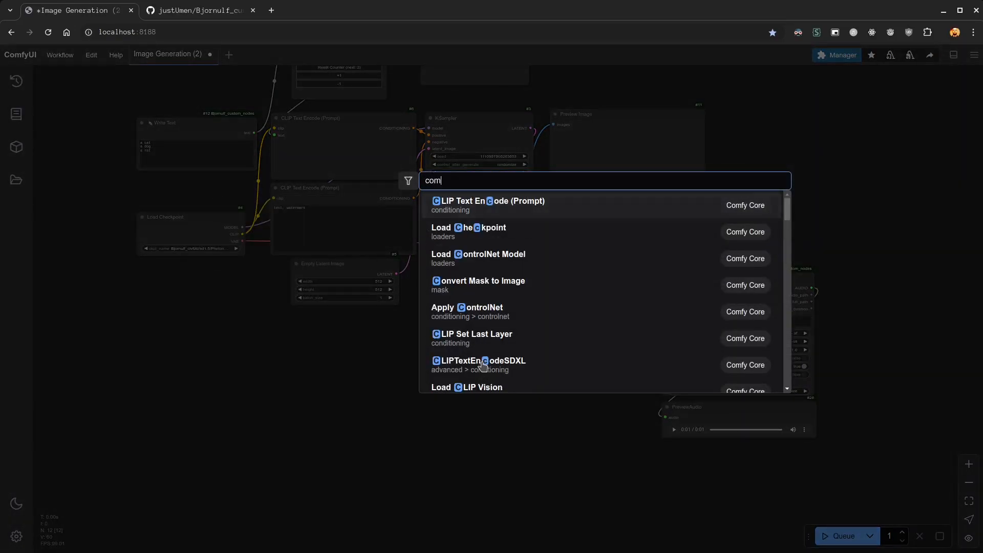
{"action": "type", "text": "bine te"}
{"action": "left_click", "coordinate": [538, 205]}
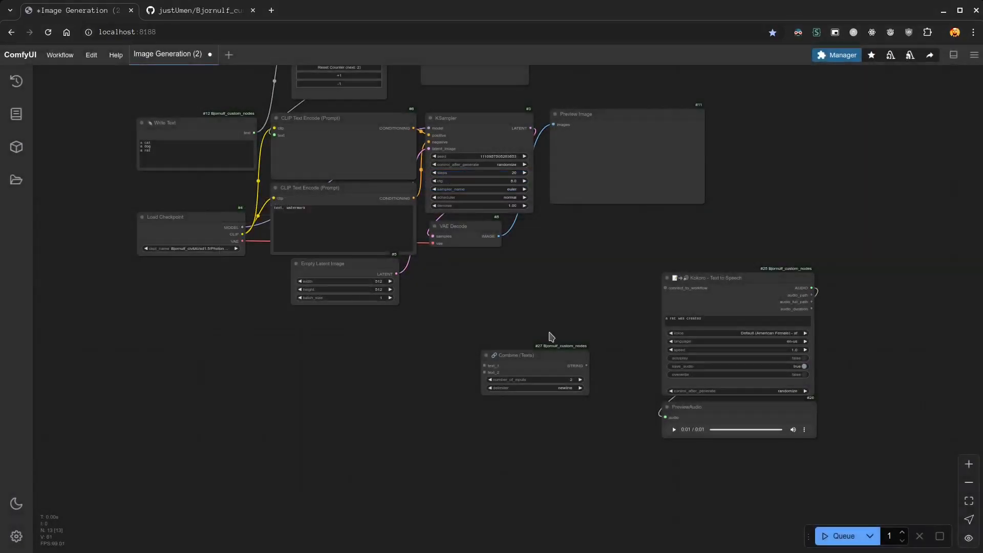
{"action": "scroll", "coordinate": [512, 359], "scroll_direction": "up", "scroll_amount": 5}
{"action": "left_click_drag", "start_coordinate": [486, 376], "coordinate": [533, 314]}
{"action": "left_click_drag", "start_coordinate": [590, 229], "coordinate": [742, 299]}
Step: Set the Combine (Texts) delimiter to space and its number_of_inputs to 3
{"action": "left_click", "coordinate": [772, 439]}
{"action": "left_click", "coordinate": [738, 439]}
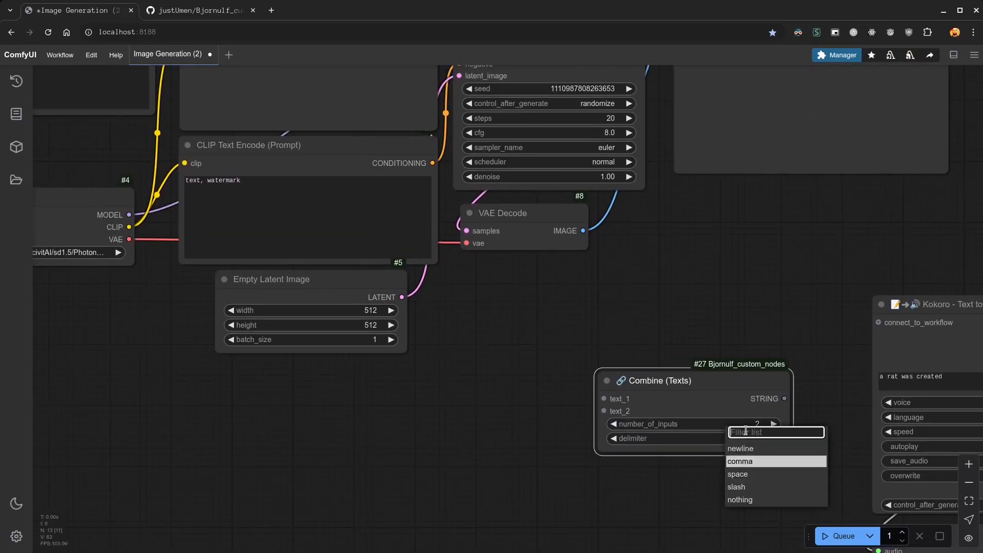
{"action": "left_click", "coordinate": [738, 473]}
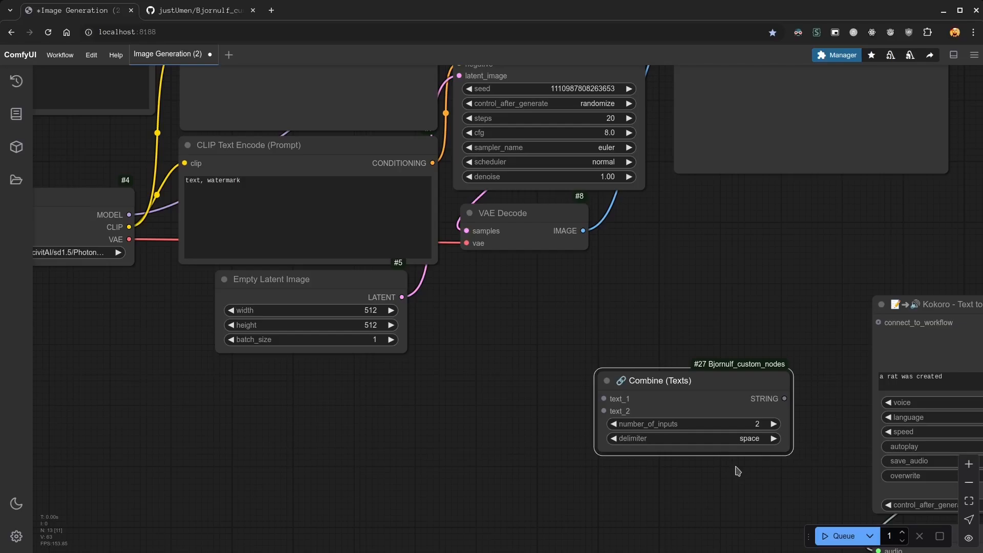
{"action": "left_click", "coordinate": [771, 424]}
Step: Connect the line counter node's first output to text_2 of Combine (Texts), and move the combine node closer to Kokoro
{"action": "scroll", "coordinate": [692, 309], "scroll_direction": "down", "scroll_amount": 4}
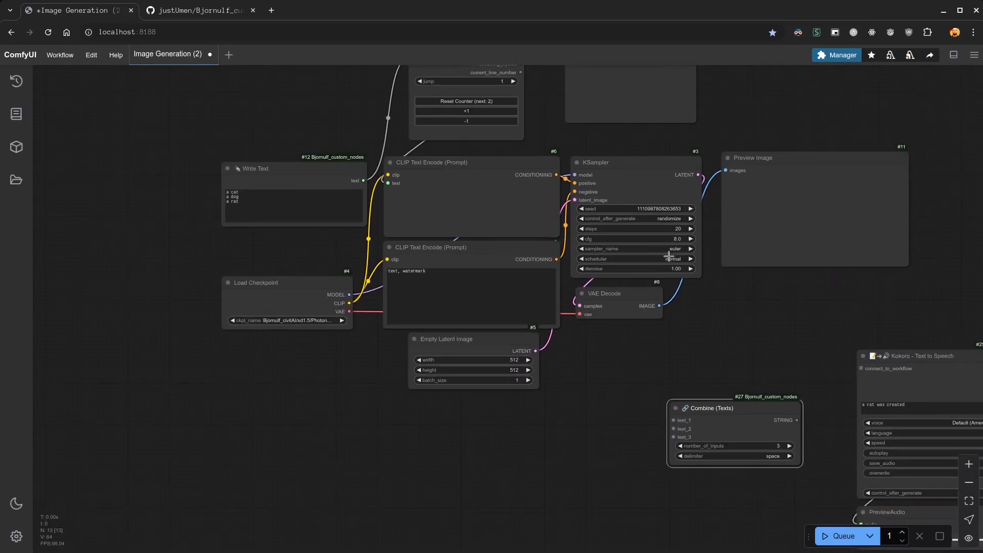
{"action": "mouse_move", "coordinate": [338, 188]}
{"action": "left_mouse_down"}
{"action": "mouse_move", "coordinate": [297, 189]}
{"action": "mouse_move", "coordinate": [327, 176]}
{"action": "left_mouse_up"}
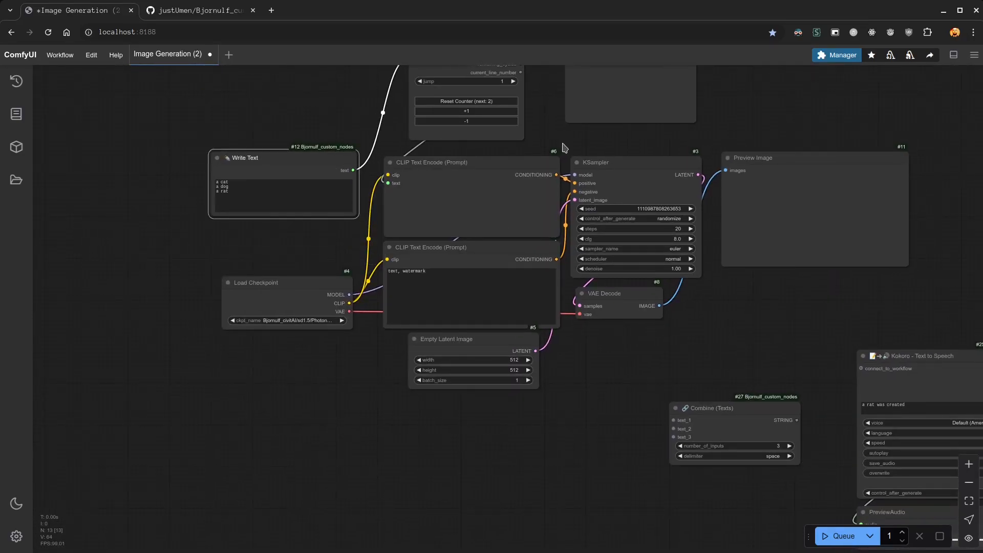
{"action": "left_click_drag", "start_coordinate": [569, 138], "coordinate": [483, 222]}
{"action": "left_click_drag", "start_coordinate": [435, 141], "coordinate": [588, 514]}
{"action": "left_click_drag", "start_coordinate": [644, 420], "coordinate": [651, 327]}
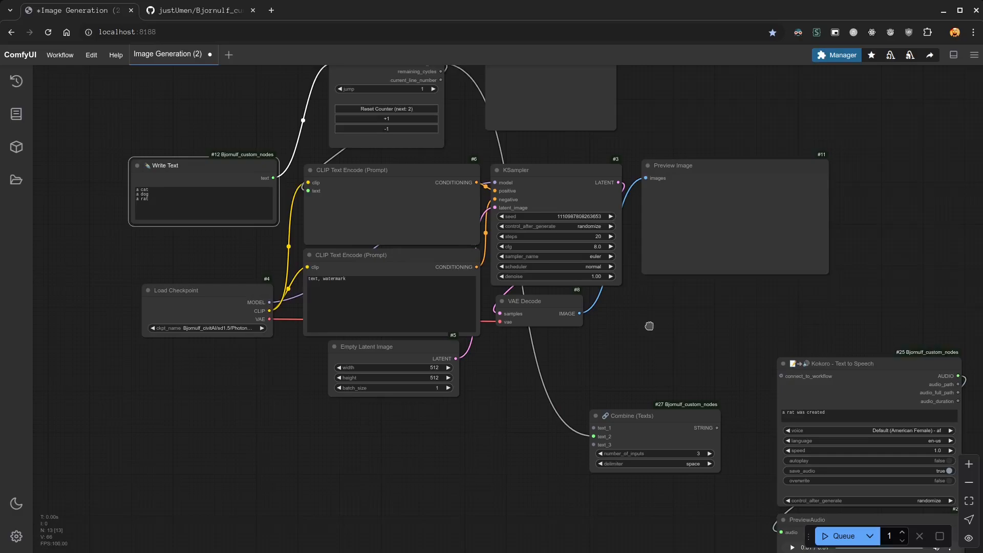
{"action": "left_click_drag", "start_coordinate": [615, 406], "coordinate": [656, 375]}
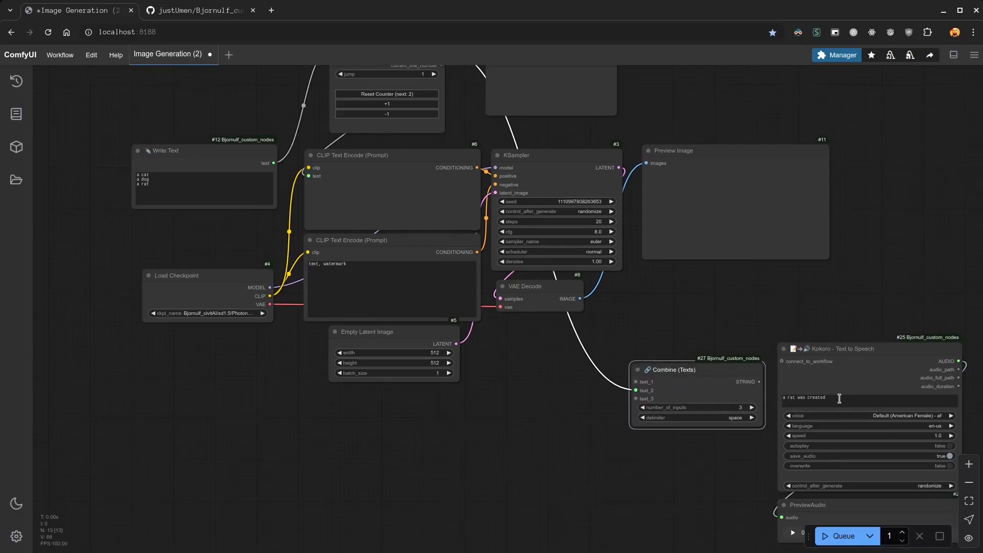
Step: Remove "was created" from the Kokoro text, leaving "a rat", and add a Write Text node near Combine (Texts)
{"action": "left_click", "coordinate": [796, 398]}
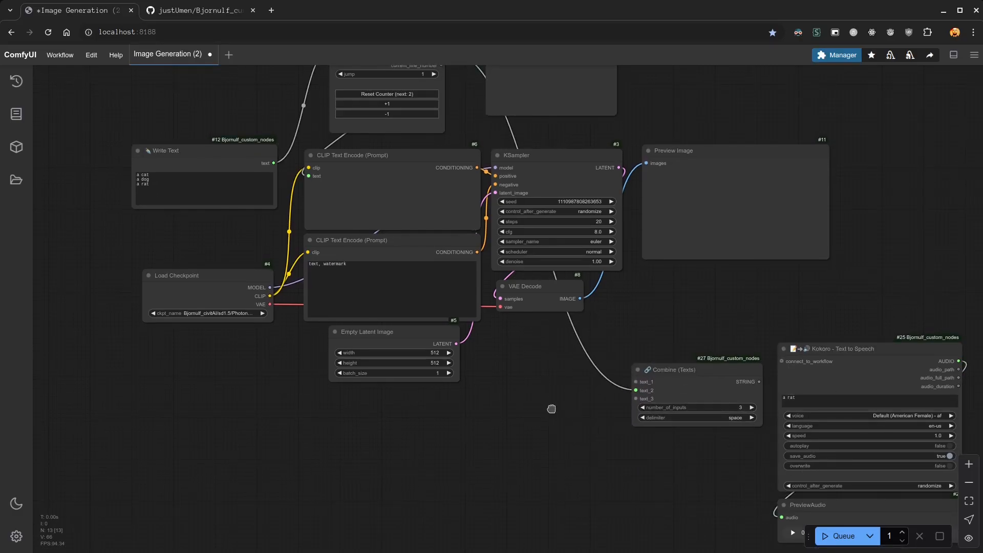
{"action": "double_click", "coordinate": [553, 408]}
{"action": "type", "text": "write t"}
{"action": "key", "text": "Return"}
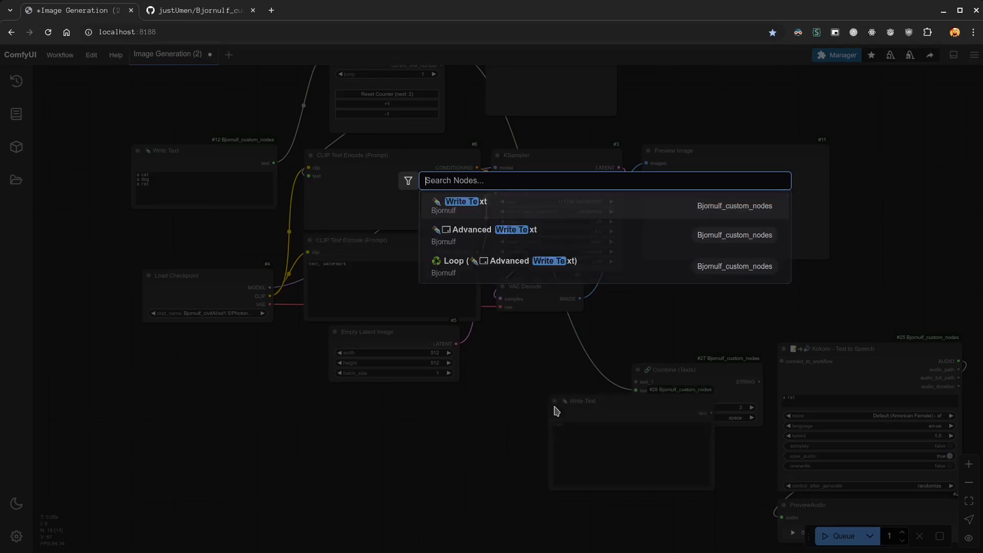
Step: Move the new Write Text node clear of Combine (Texts), enter "was created" in it, and connect it to text_3
{"action": "left_click_drag", "start_coordinate": [604, 413], "coordinate": [464, 434]}
{"action": "left_click", "coordinate": [497, 495]}
{"action": "type", "text": "was created"}
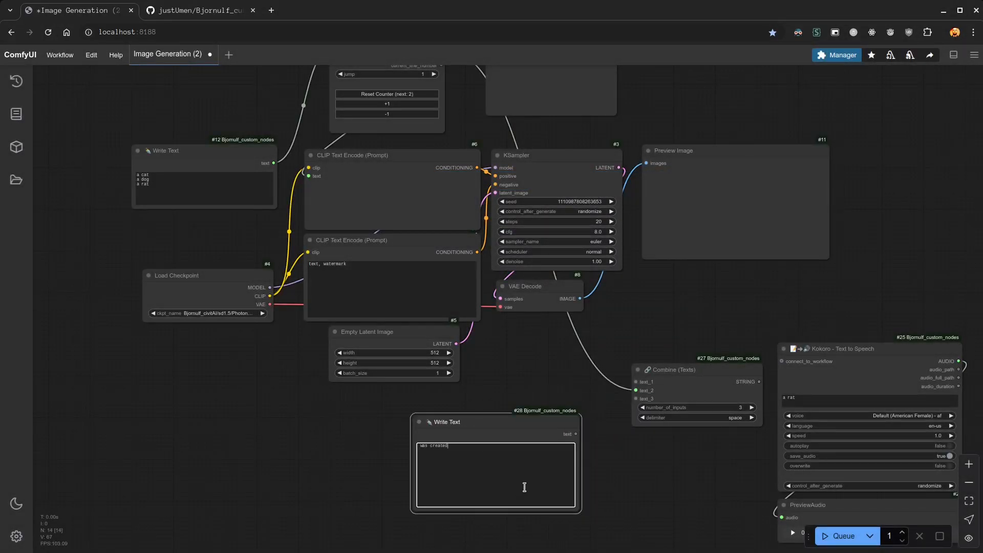
{"action": "left_click_drag", "start_coordinate": [576, 433], "coordinate": [636, 399]}
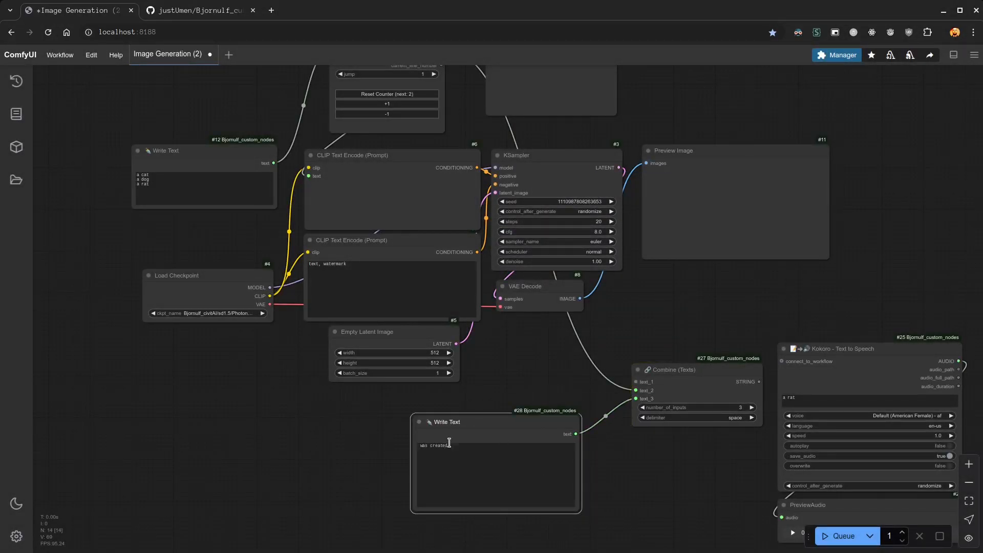
Step: Remove the leading space before "was created", then shrink that Write Text node and move it below the Combine (Texts) inputs
{"action": "left_click", "coordinate": [420, 445]}
{"action": "scroll", "coordinate": [363, 469], "scroll_direction": "up", "scroll_amount": 6}
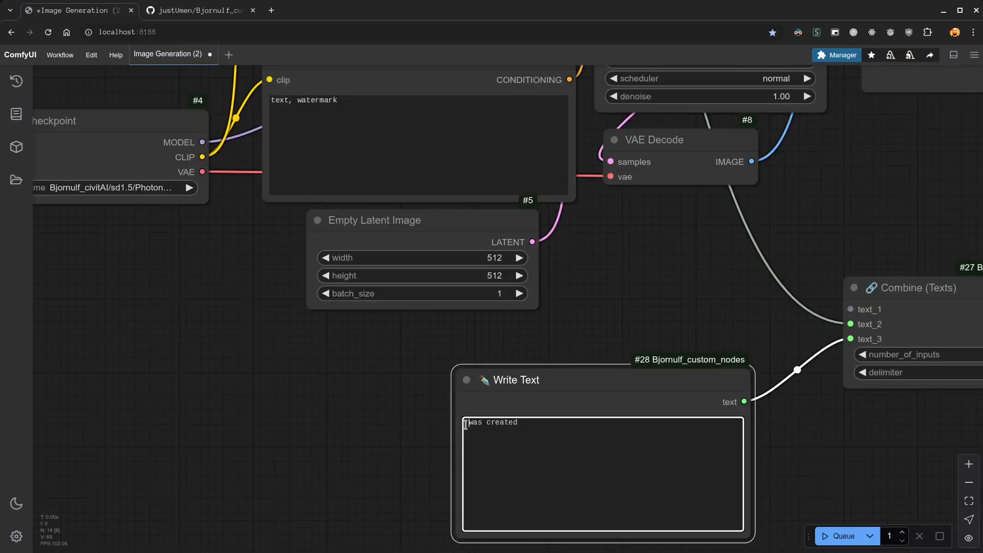
{"action": "key", "text": "BackSpace"}
{"action": "left_click_drag", "start_coordinate": [744, 531], "coordinate": [672, 454]}
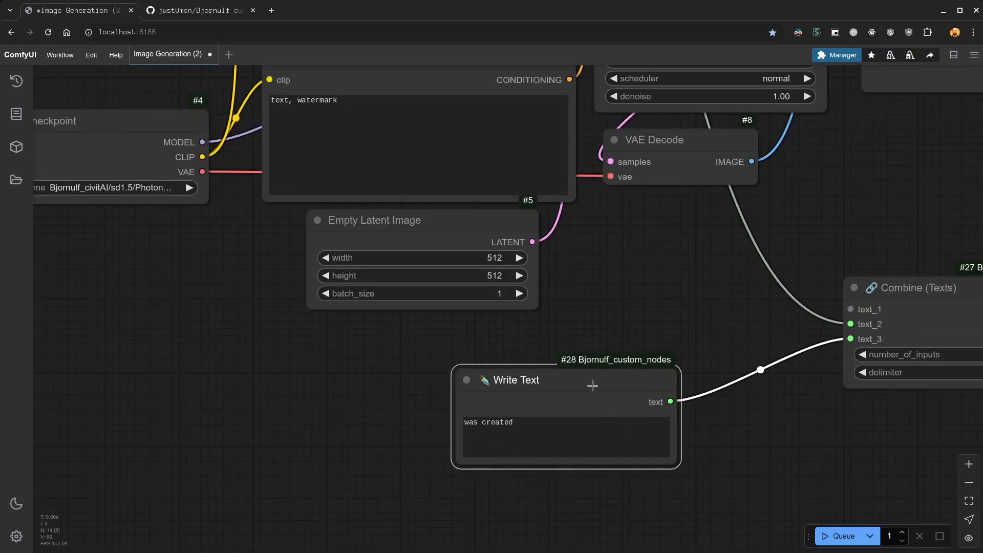
{"action": "left_click_drag", "start_coordinate": [593, 386], "coordinate": [667, 459]}
{"action": "left_click_drag", "start_coordinate": [718, 358], "coordinate": [538, 393]}
Step: Duplicate the Write Text node, connect the copy to text_1 of Combine (Texts), and change its text to "the picture of a"
{"action": "left_click_drag", "start_coordinate": [700, 344], "coordinate": [453, 483]}
{"action": "key", "text": "ctrl+c"}
{"action": "key", "text": "ctrl+v"}
{"action": "left_click_drag", "start_coordinate": [582, 448], "coordinate": [446, 294]}
{"action": "left_click_drag", "start_coordinate": [620, 307], "coordinate": [671, 345]}
{"action": "left_click_drag", "start_coordinate": [492, 353], "coordinate": [368, 331]}
{"action": "type", "text": "th"}
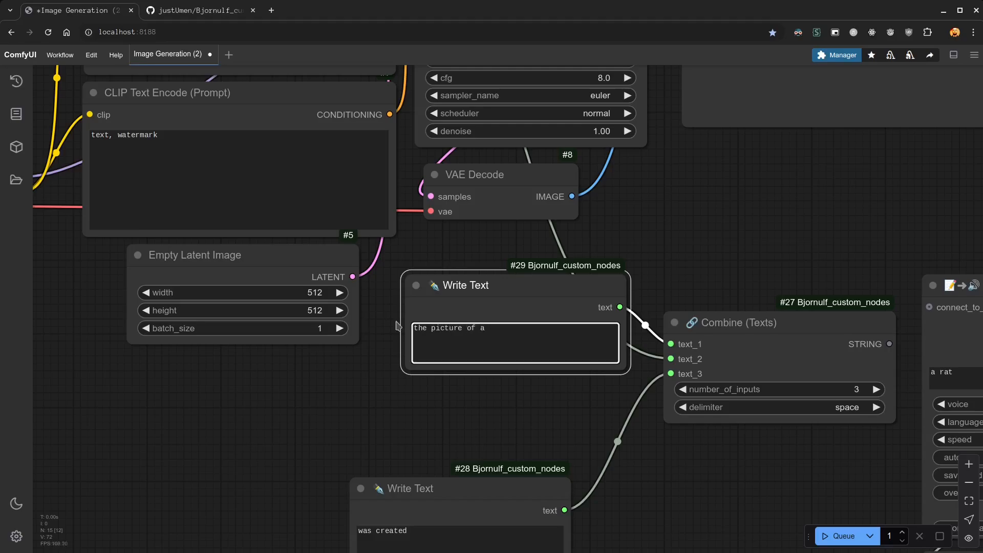
Step: Align the "was created" Write Text node directly below the "the picture of a" node
{"action": "left_click", "coordinate": [510, 429]}
{"action": "left_click_drag", "start_coordinate": [507, 489], "coordinate": [562, 435]}
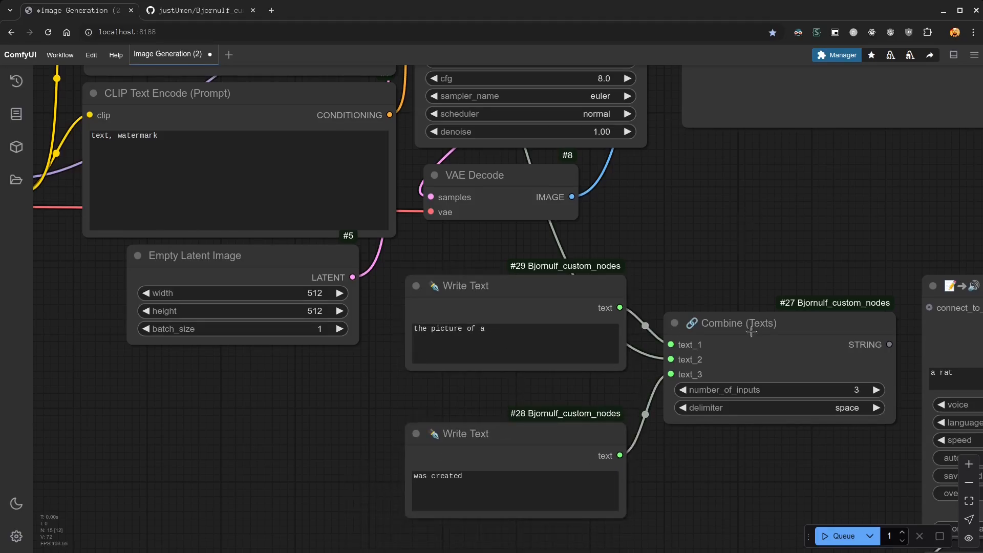
{"action": "left_click", "coordinate": [751, 315]}
Step: Move the Show (String/Text) node between the two Write Text nodes, making room for it and shrinking it to fit
{"action": "left_click_drag", "start_coordinate": [717, 158], "coordinate": [693, 522]}
{"action": "left_click_drag", "start_coordinate": [524, 91], "coordinate": [616, 544]}
{"action": "left_click_drag", "start_coordinate": [762, 443], "coordinate": [753, 176]}
{"action": "left_click_drag", "start_coordinate": [557, 208], "coordinate": [206, 431]}
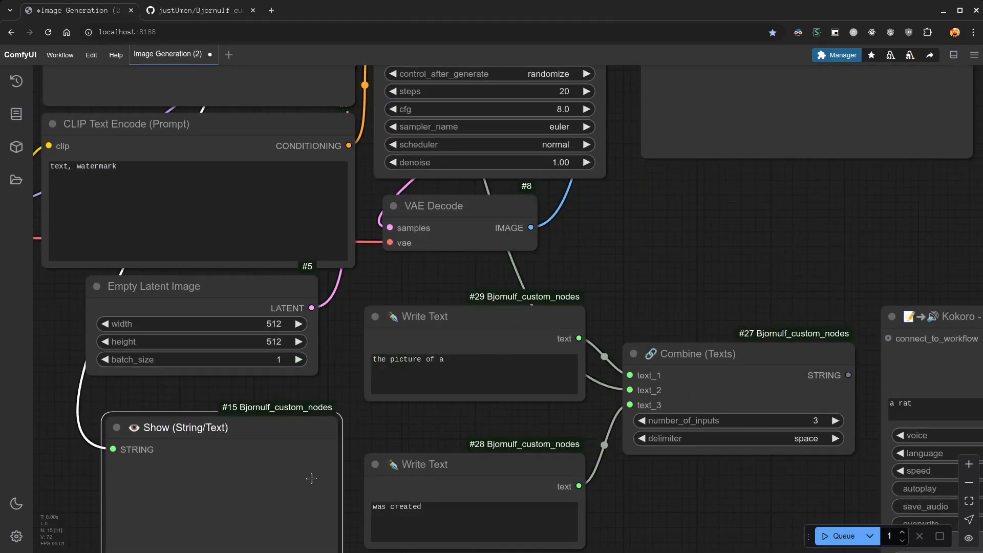
{"action": "left_click_drag", "start_coordinate": [683, 528], "coordinate": [726, 364]}
{"action": "left_click_drag", "start_coordinate": [542, 311], "coordinate": [542, 384]}
{"action": "left_click_drag", "start_coordinate": [331, 277], "coordinate": [589, 278]}
{"action": "left_click_drag", "start_coordinate": [639, 413], "coordinate": [627, 340]}
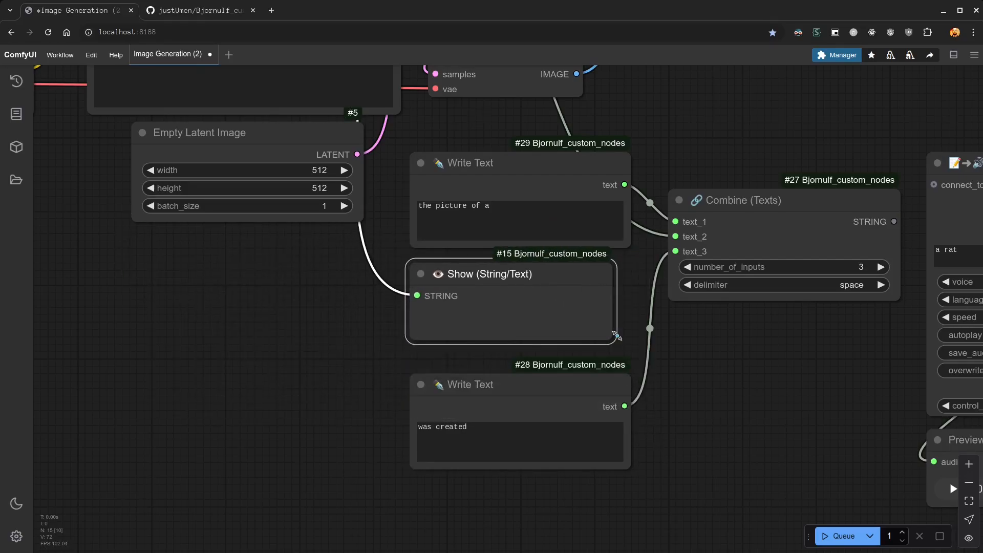
Step: Connect the STRING output of Combine (Texts) to Kokoro's text input and queue the workflow
{"action": "left_click_drag", "start_coordinate": [832, 361], "coordinate": [586, 420]}
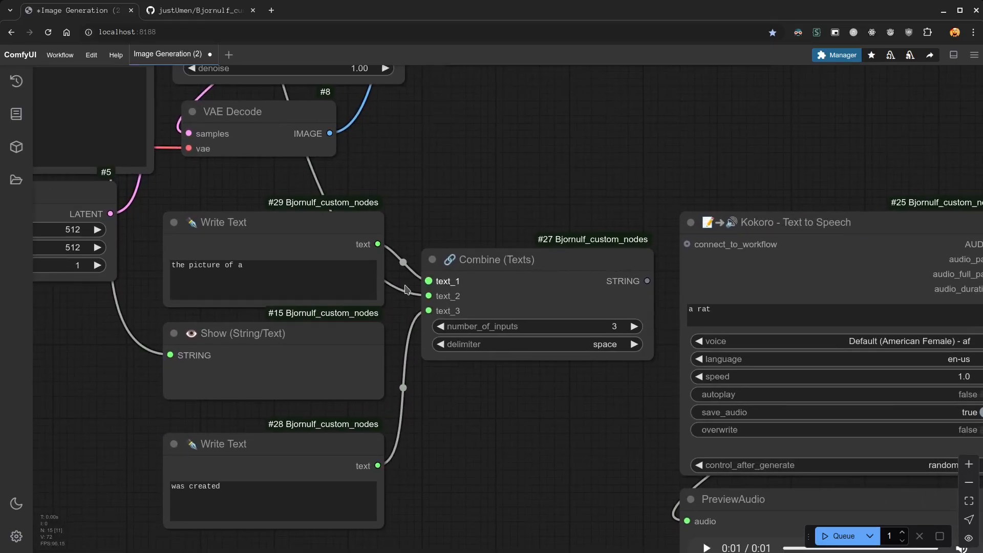
{"action": "left_click_drag", "start_coordinate": [648, 281], "coordinate": [687, 309]}
{"action": "left_click_drag", "start_coordinate": [564, 399], "coordinate": [409, 345]}
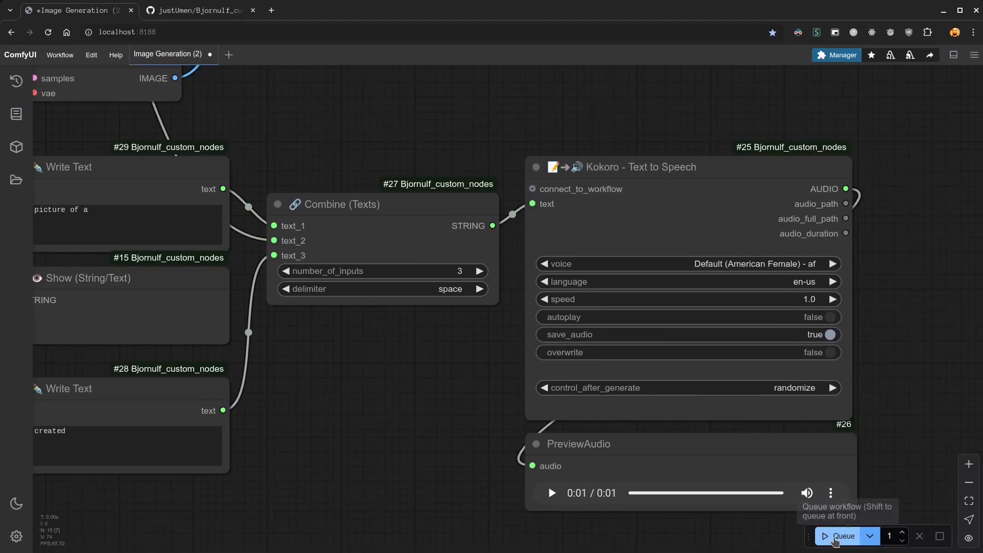
{"action": "left_click", "coordinate": [840, 535]}
Step: Shorten the first Write Text node's text to "the picture of" and queue the workflow again
{"action": "left_click_drag", "start_coordinate": [415, 399], "coordinate": [591, 396]}
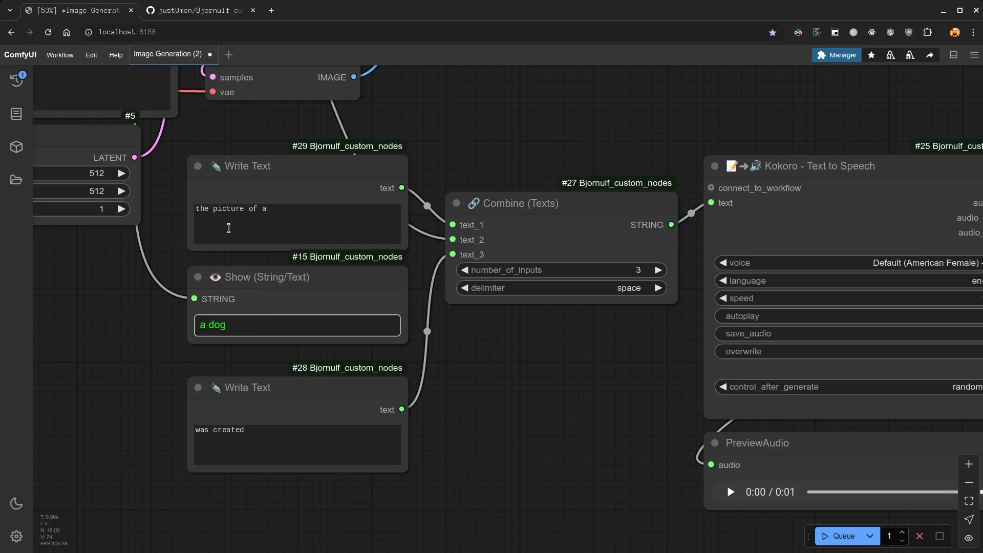
{"action": "left_click", "coordinate": [272, 210]}
{"action": "left_click", "coordinate": [176, 327]}
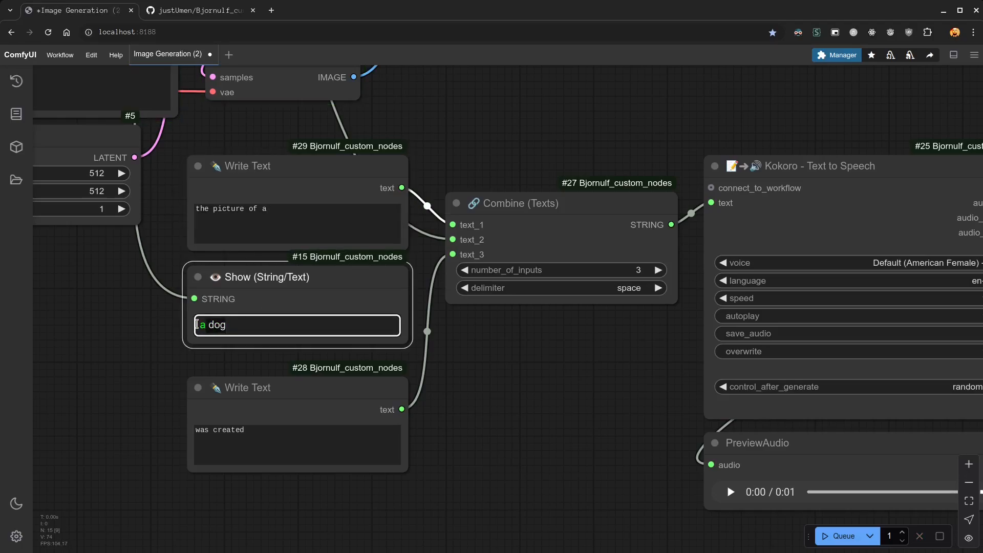
{"action": "left_click", "coordinate": [266, 211]}
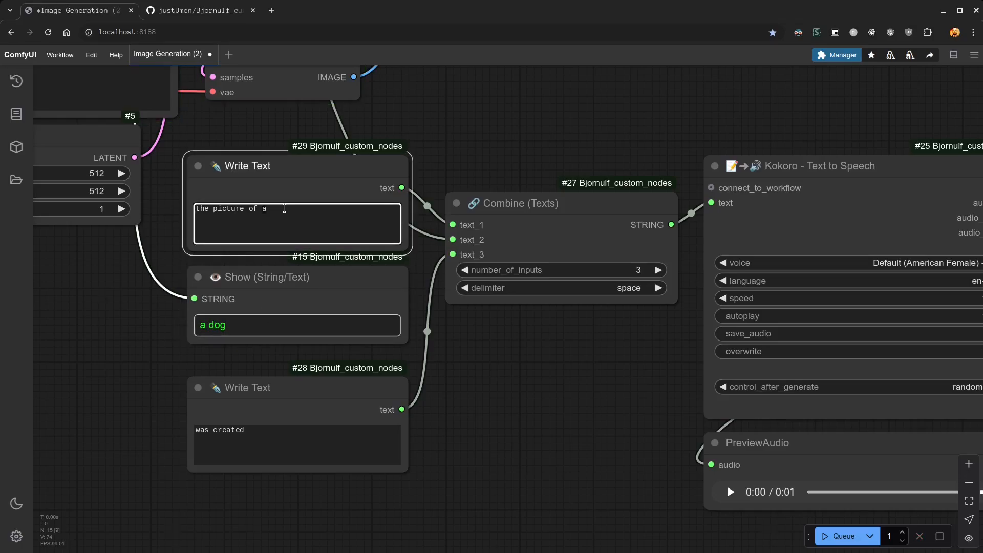
{"action": "key", "text": "BackSpace"}
{"action": "key", "text": "BackSpace"}
{"action": "key", "text": "ctrl+Return"}
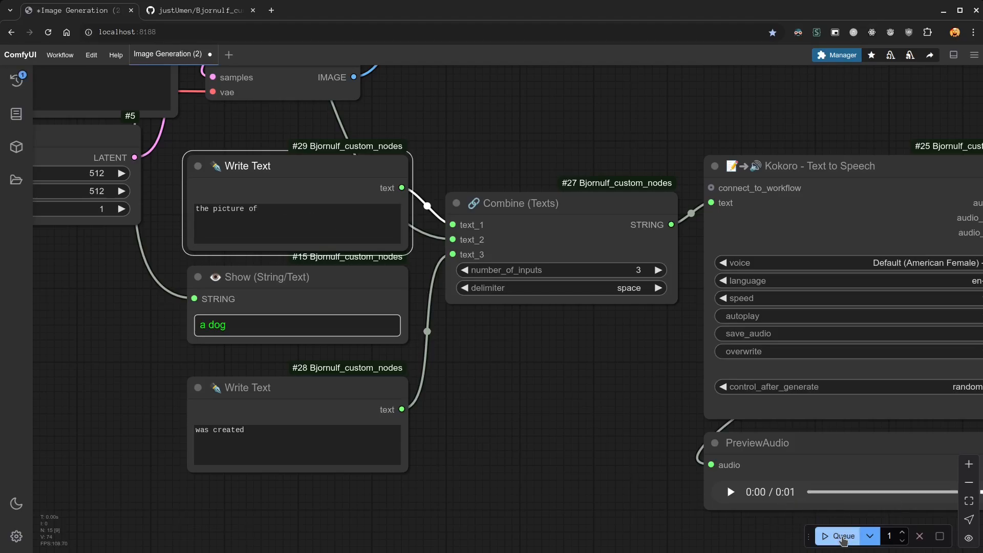
Step: Play the generated speech in PreviewAudio and compare it with the image in Preview Image
{"action": "left_click_drag", "start_coordinate": [566, 398], "coordinate": [314, 329]}
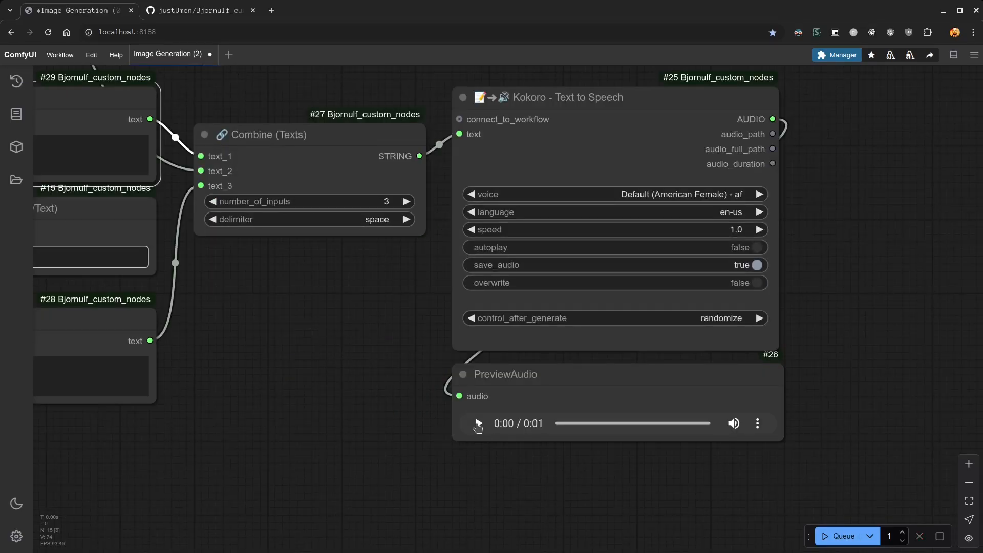
{"action": "left_click", "coordinate": [478, 424]}
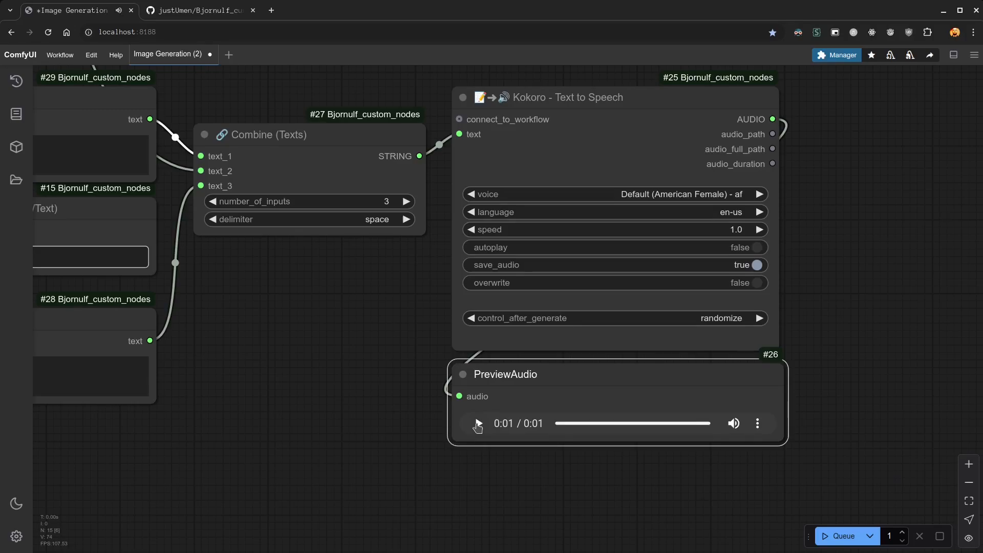
{"action": "left_click_drag", "start_coordinate": [367, 287], "coordinate": [509, 473]}
{"action": "left_click_drag", "start_coordinate": [517, 188], "coordinate": [513, 365]}
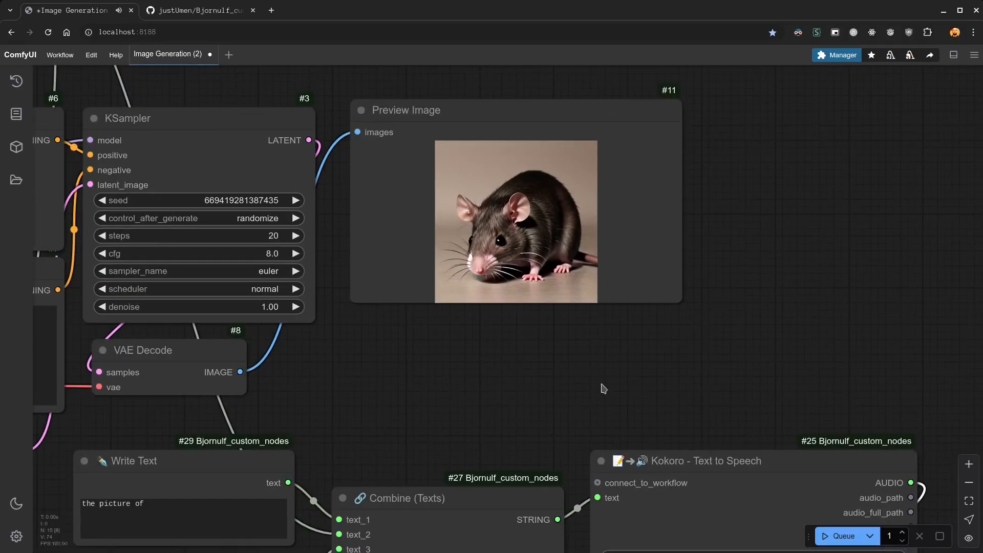
{"action": "left_click_drag", "start_coordinate": [604, 389], "coordinate": [593, 202]}
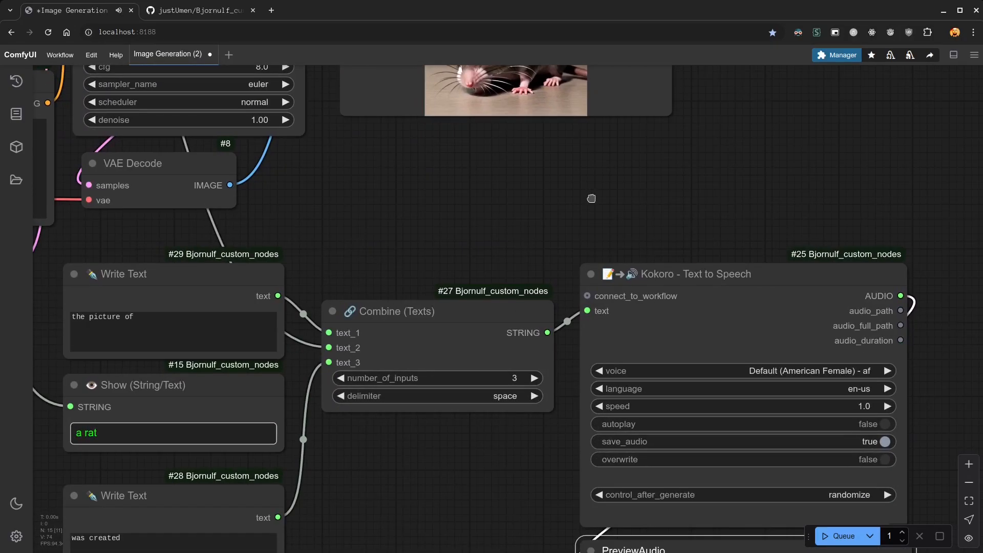
Step: Turn on autoplay in the Kokoro node, try to run the workflow, and dismiss the error dialog
{"action": "left_click", "coordinate": [885, 424]}
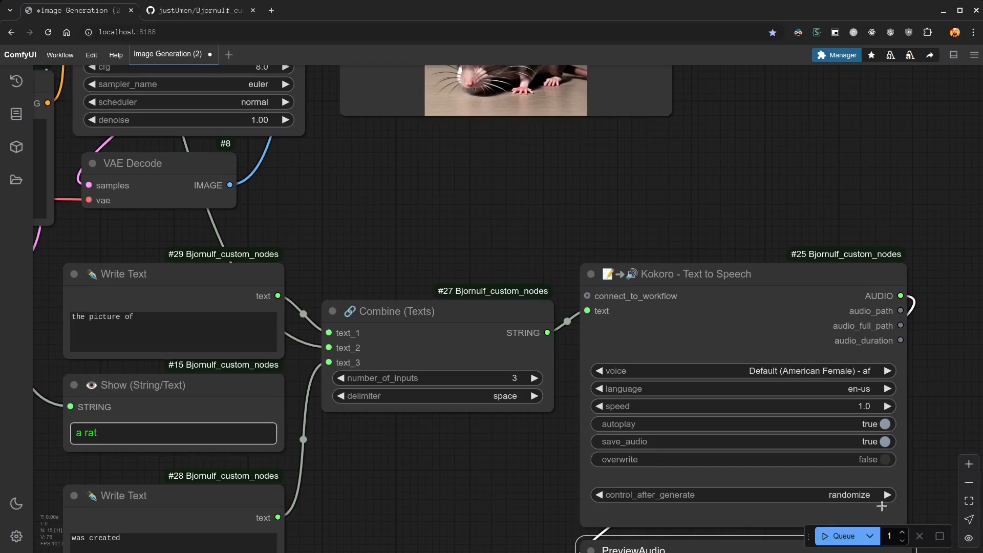
{"action": "left_click", "coordinate": [840, 536]}
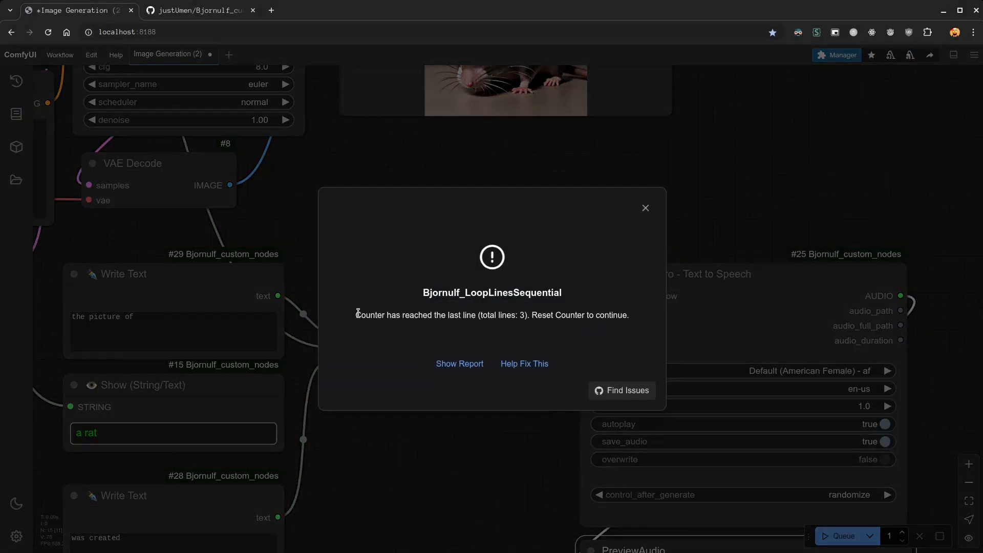
{"action": "left_click", "coordinate": [645, 208]}
Step: Reset the counter of the Loop Sequential (Input Lines) node and queue the workflow again
{"action": "left_click_drag", "start_coordinate": [363, 82], "coordinate": [644, 242]}
{"action": "scroll", "coordinate": [351, 126], "scroll_direction": "down", "scroll_amount": 3}
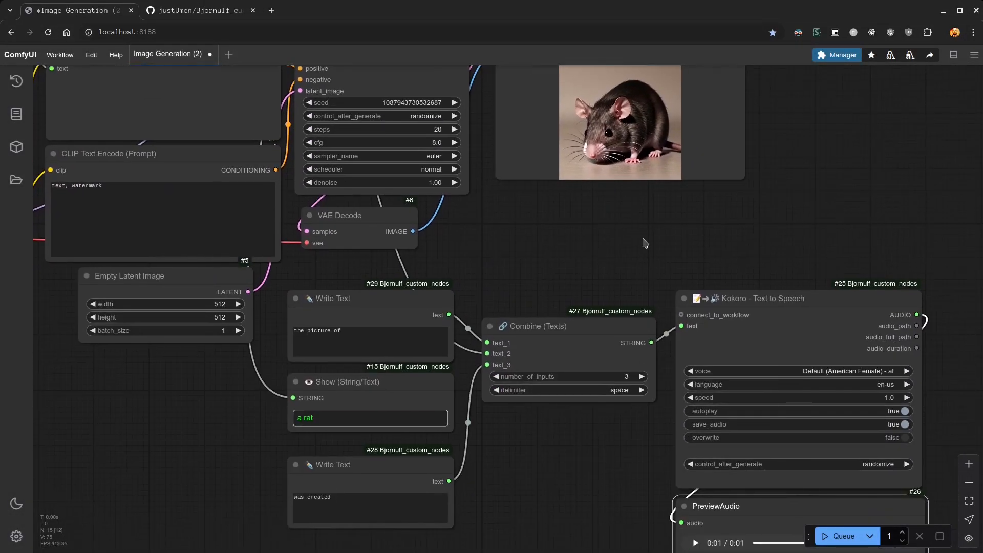
{"action": "scroll", "coordinate": [643, 242], "scroll_direction": "up", "scroll_amount": 3}
{"action": "left_click_drag", "start_coordinate": [638, 470], "coordinate": [511, 400]}
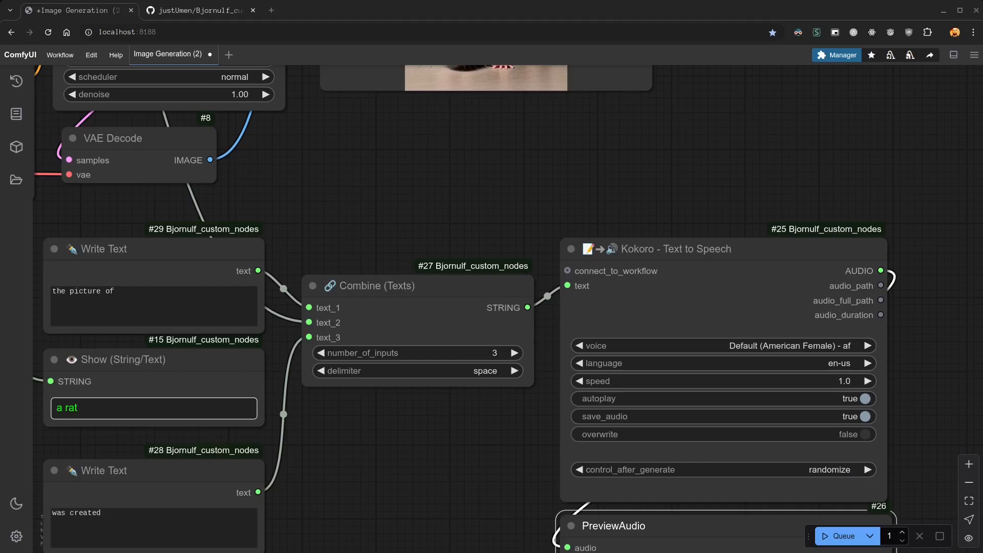
{"action": "left_click", "coordinate": [840, 535]}
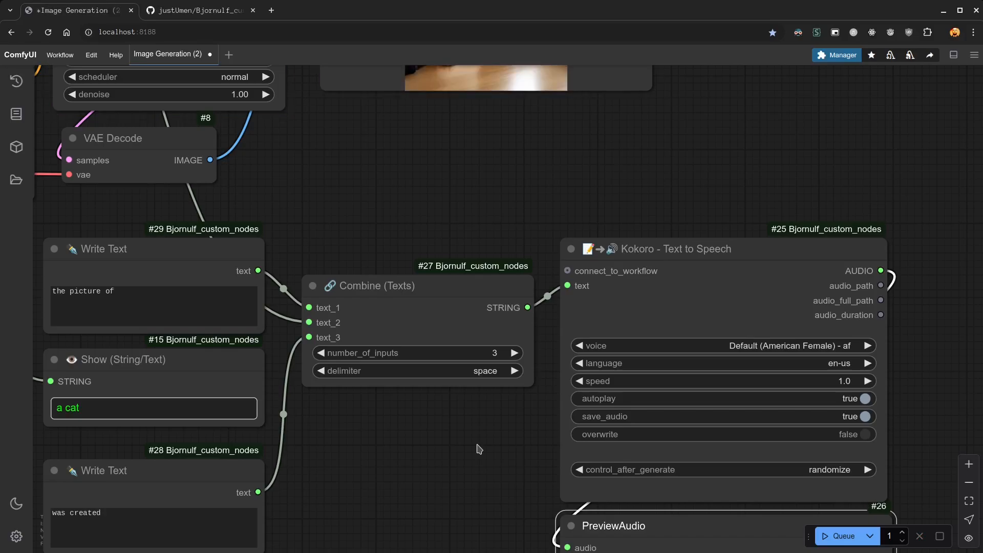
Step: Move the Kokoro and Combine (Texts) nodes up, place PreviewAudio beside Preview Image, and queue the workflow
{"action": "scroll", "coordinate": [427, 477], "scroll_direction": "down", "scroll_amount": 4}
{"action": "left_click_drag", "start_coordinate": [425, 476], "coordinate": [454, 441]}
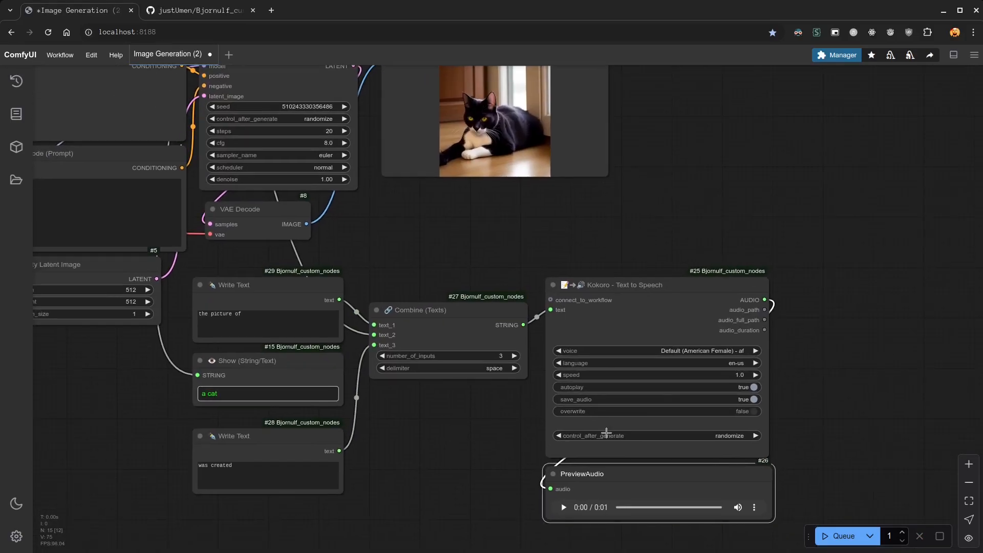
{"action": "left_click_drag", "start_coordinate": [670, 279], "coordinate": [682, 228]}
{"action": "left_click_drag", "start_coordinate": [477, 311], "coordinate": [478, 241]}
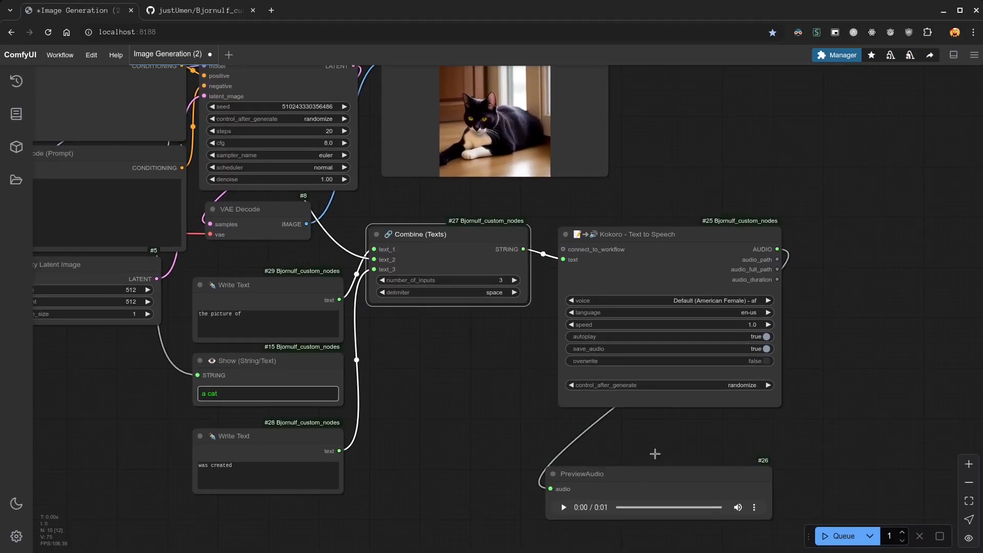
{"action": "left_click_drag", "start_coordinate": [655, 473], "coordinate": [746, 84]}
{"action": "left_click_drag", "start_coordinate": [666, 163], "coordinate": [709, 395]}
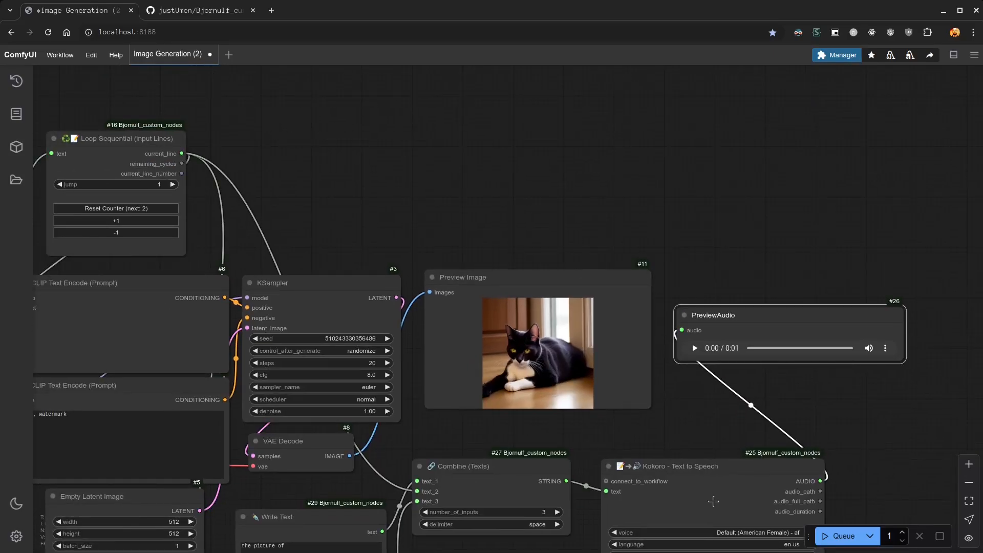
{"action": "left_click_drag", "start_coordinate": [816, 408], "coordinate": [807, 343]}
{"action": "left_click", "coordinate": [840, 540]}
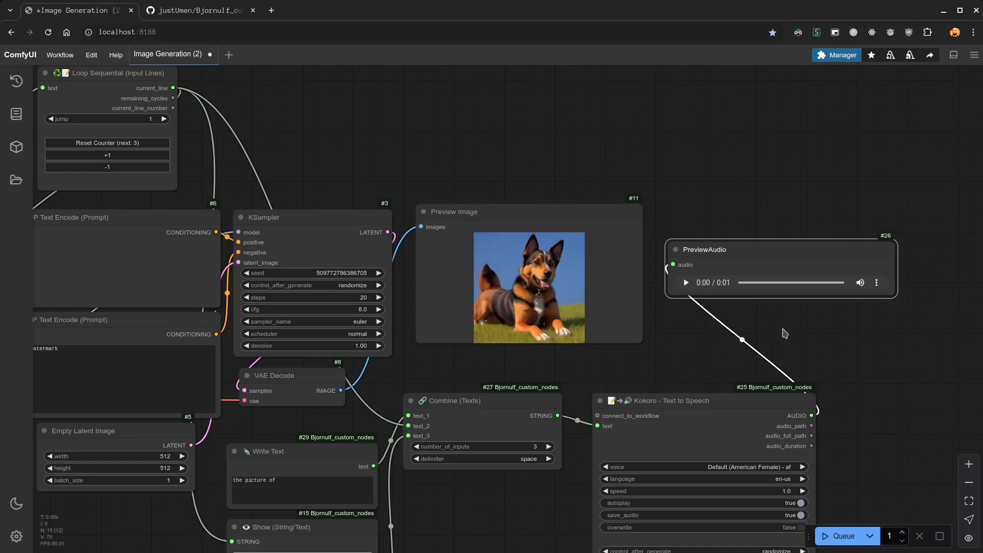
Step: Reposition the Kokoro node, connect VAE Decode's IMAGE output to its connect_to_workflow input, and queue the workflow
{"action": "left_click_drag", "start_coordinate": [650, 400], "coordinate": [676, 387]}
{"action": "left_click_drag", "start_coordinate": [476, 394], "coordinate": [497, 390]}
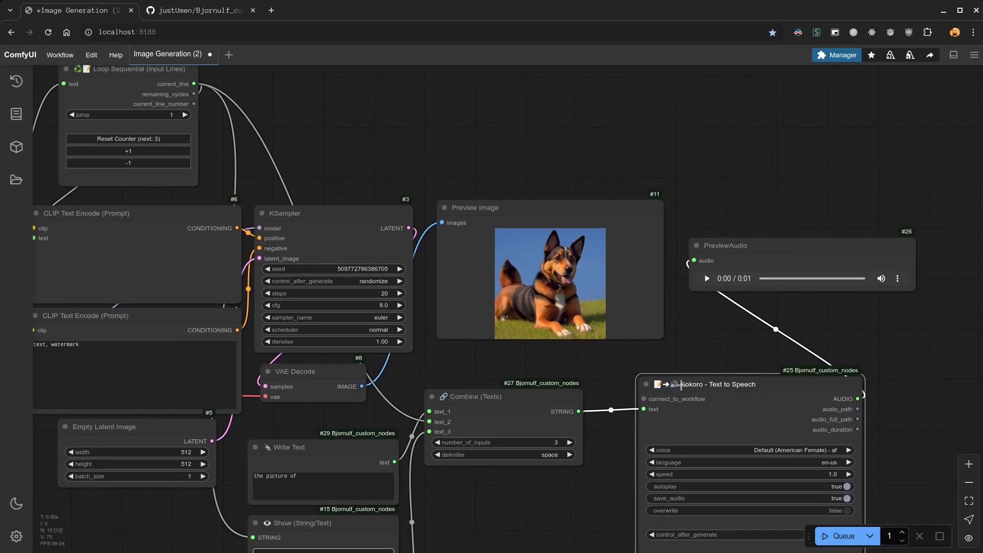
{"action": "mouse_move", "coordinate": [677, 387]}
{"action": "left_mouse_down"}
{"action": "mouse_move", "coordinate": [685, 378]}
{"action": "mouse_move", "coordinate": [664, 374]}
{"action": "left_mouse_up"}
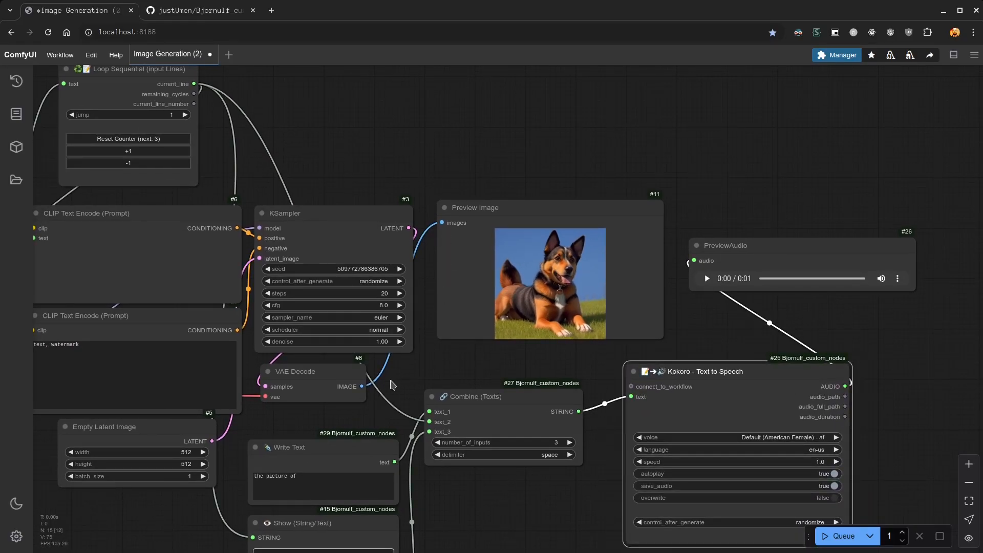
{"action": "left_click_drag", "start_coordinate": [361, 386], "coordinate": [630, 387]}
{"action": "left_click", "coordinate": [840, 536]}
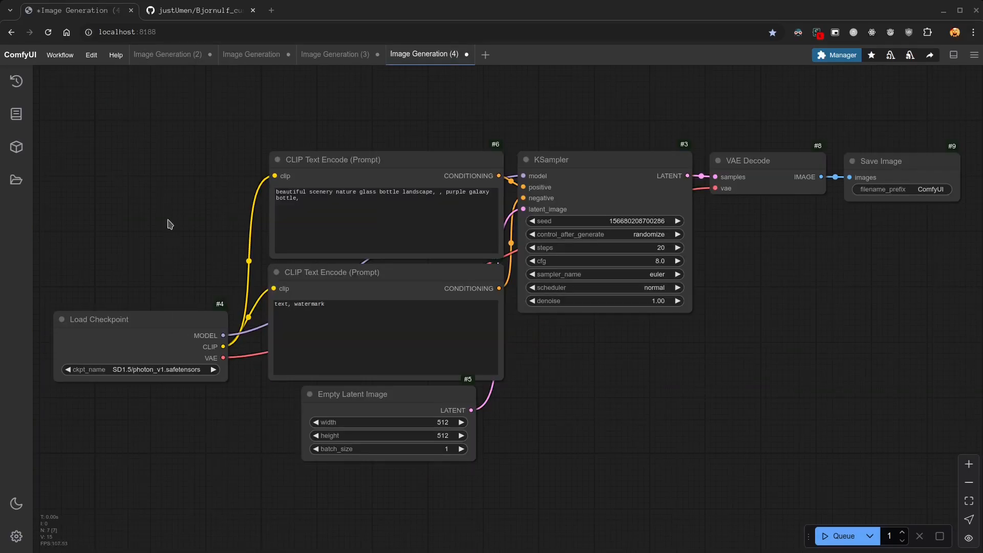
Step: Add a Line selector (Or random) node to the Image Generation (4) workflow and size it to fit above Load Checkpoint
{"action": "double_click", "coordinate": [170, 225]}
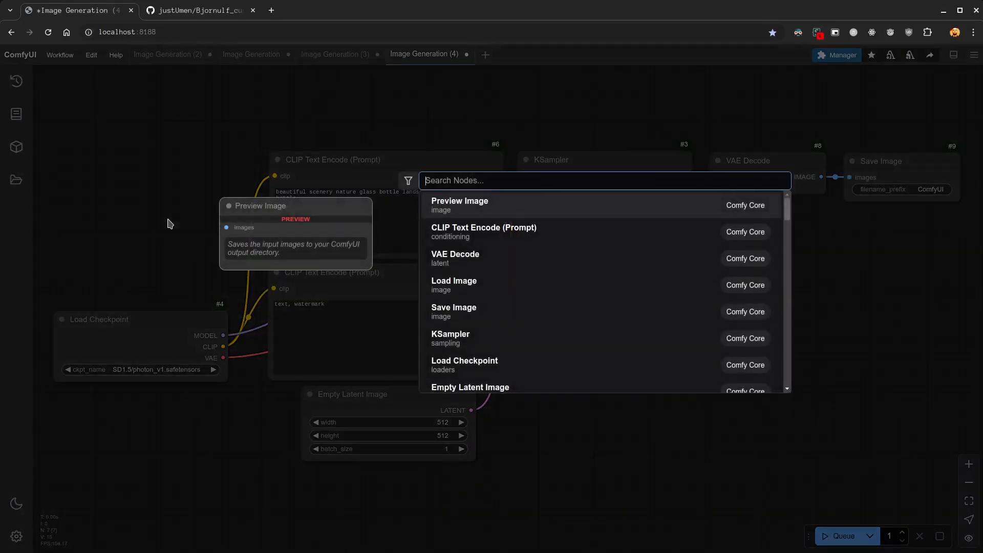
{"action": "type", "text": "line se"}
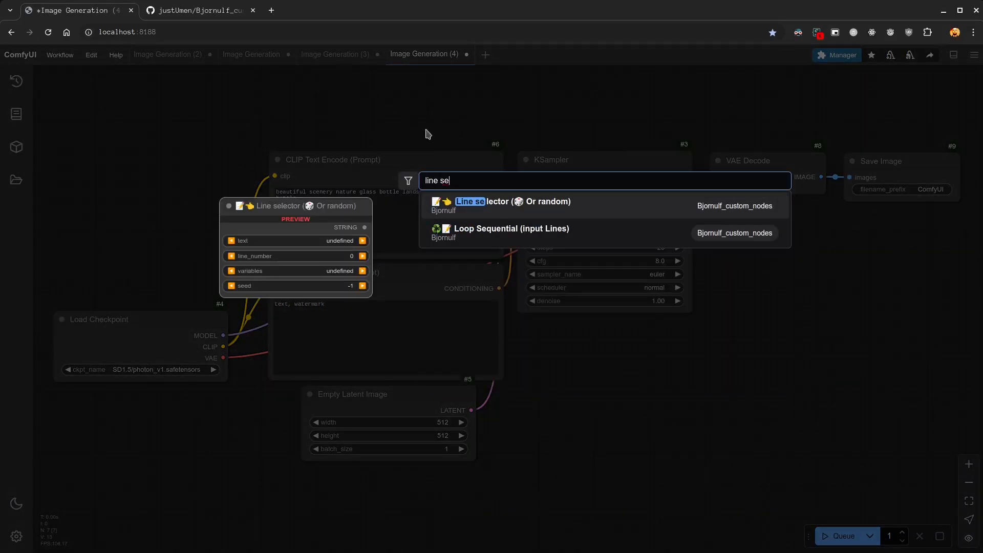
{"action": "key", "text": "Return"}
{"action": "left_click_drag", "start_coordinate": [200, 219], "coordinate": [98, 150]}
{"action": "left_click", "coordinate": [299, 256]}
{"action": "mouse_move", "coordinate": [216, 143]}
{"action": "left_mouse_down"}
{"action": "mouse_move", "coordinate": [186, 139]}
{"action": "mouse_move", "coordinate": [202, 143]}
{"action": "left_mouse_up"}
{"action": "left_click_drag", "start_coordinate": [281, 256], "coordinate": [223, 285]}
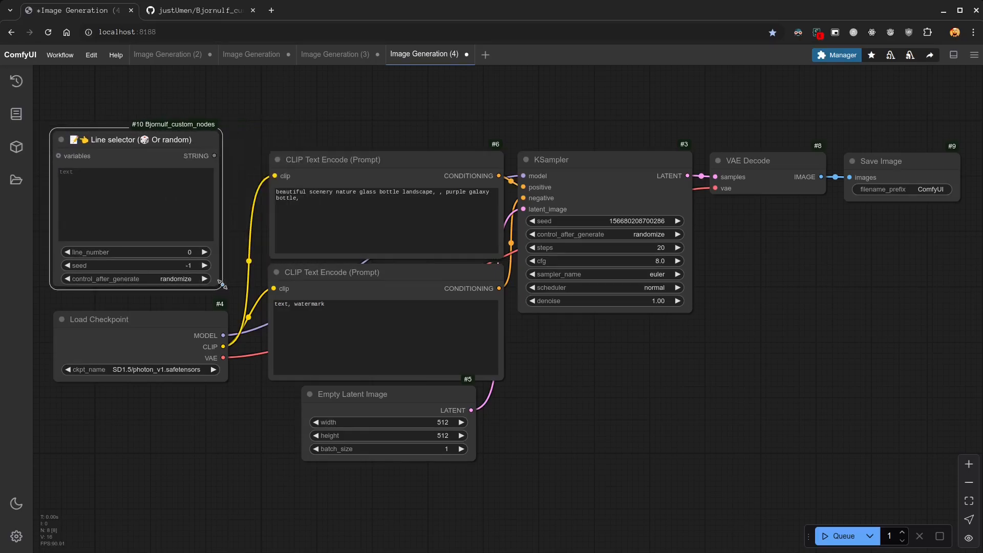
Step: Enter the lines "boat", "car" and "house" in the Line selector's text, leaving line_number at 0
{"action": "left_click", "coordinate": [186, 252]}
{"action": "left_click", "coordinate": [310, 233]}
{"action": "left_click", "coordinate": [146, 206]}
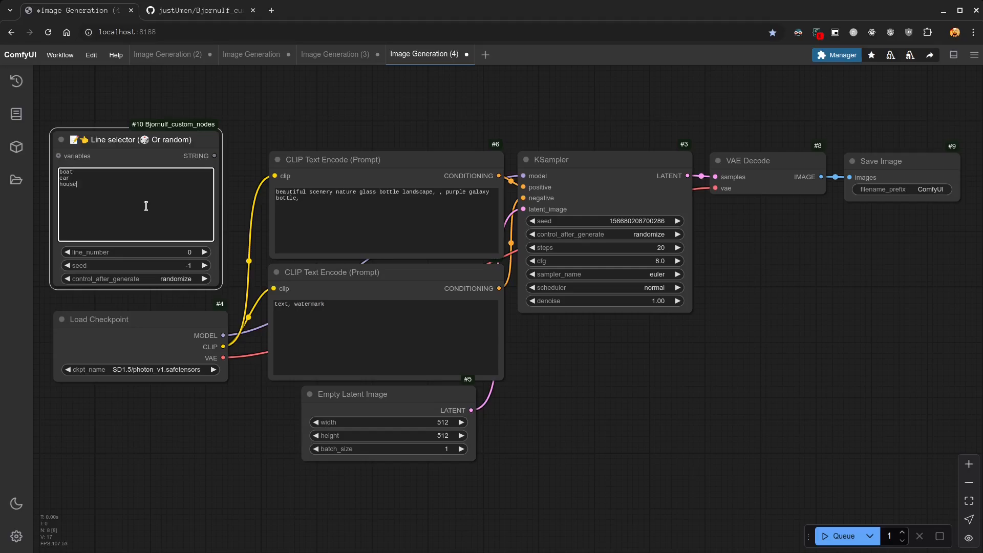
{"action": "scroll", "coordinate": [47, 197], "scroll_direction": "up", "scroll_amount": 4}
{"action": "left_click_drag", "start_coordinate": [572, 109], "coordinate": [435, 97]}
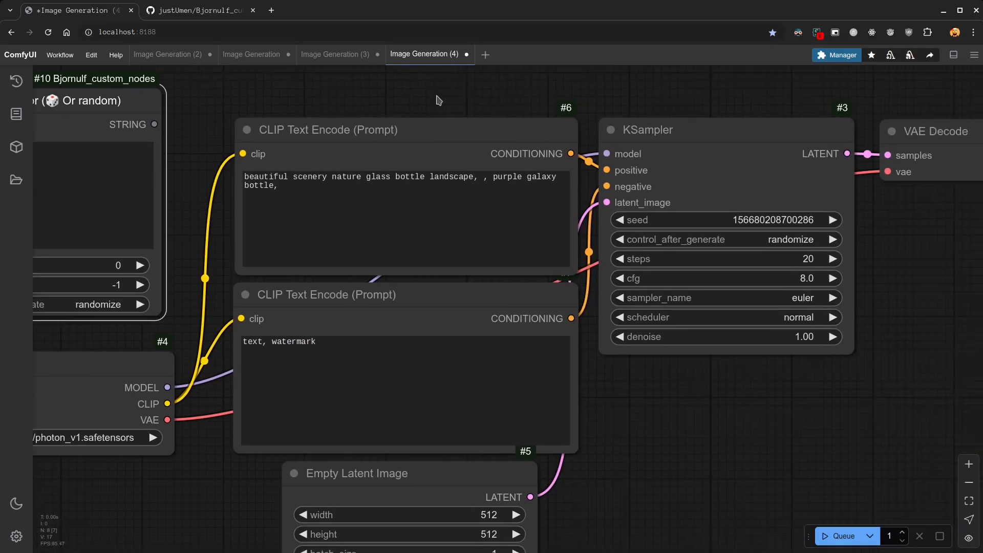
Step: Replace the output node after VAE Decode with a connected Preview Image node sized to fit below KSampler, and queue the workflow twice
{"action": "scroll", "coordinate": [435, 97], "scroll_direction": "down", "scroll_amount": 5}
{"action": "left_click_drag", "start_coordinate": [635, 339], "coordinate": [622, 423]}
{"action": "left_click_drag", "start_coordinate": [866, 206], "coordinate": [876, 230]}
{"action": "key", "text": "Delete"}
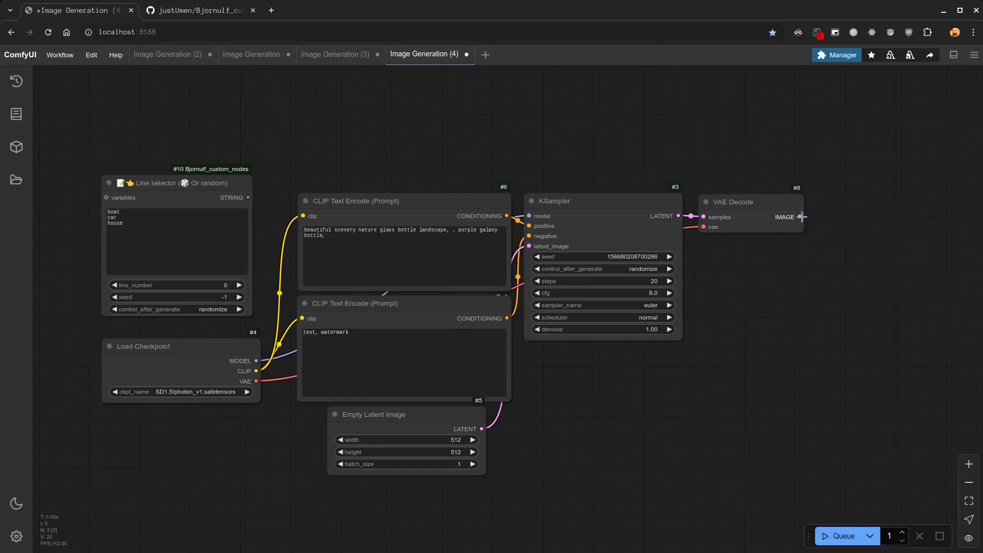
{"action": "left_click_drag", "start_coordinate": [800, 217], "coordinate": [561, 362]}
{"action": "left_click", "coordinate": [552, 446]}
{"action": "left_click_drag", "start_coordinate": [633, 378], "coordinate": [694, 506]}
{"action": "left_click", "coordinate": [837, 536]}
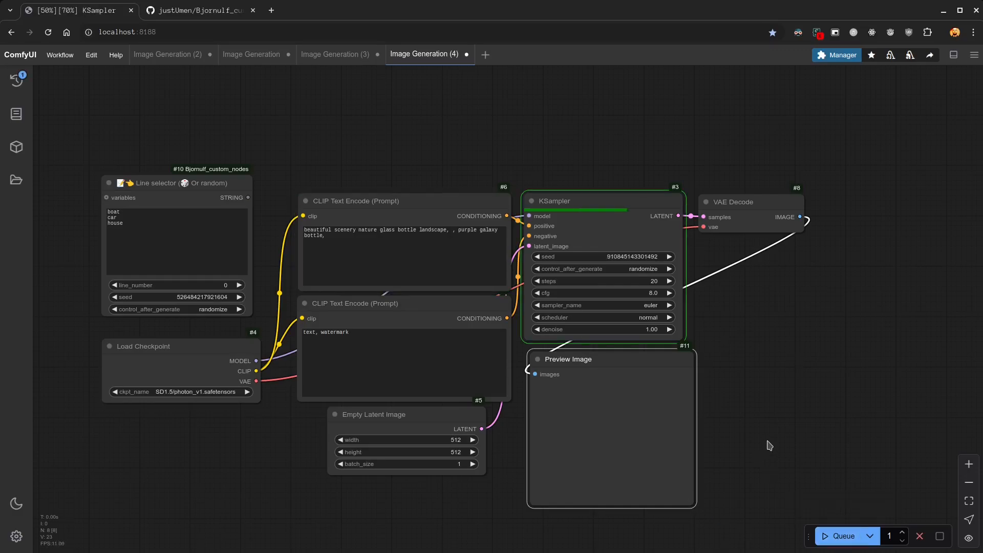
{"action": "left_click", "coordinate": [832, 538]}
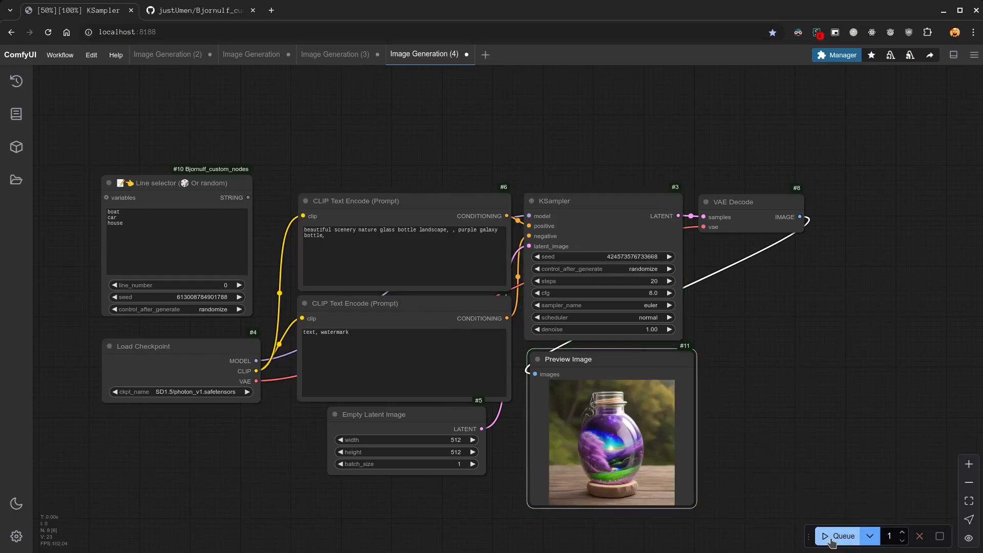
Step: Connect the Line selector's STRING output to the positive CLIP Text Encode prompt's text and queue the workflow twice
{"action": "left_click_drag", "start_coordinate": [248, 198], "coordinate": [311, 236]}
{"action": "left_click", "coordinate": [834, 537]}
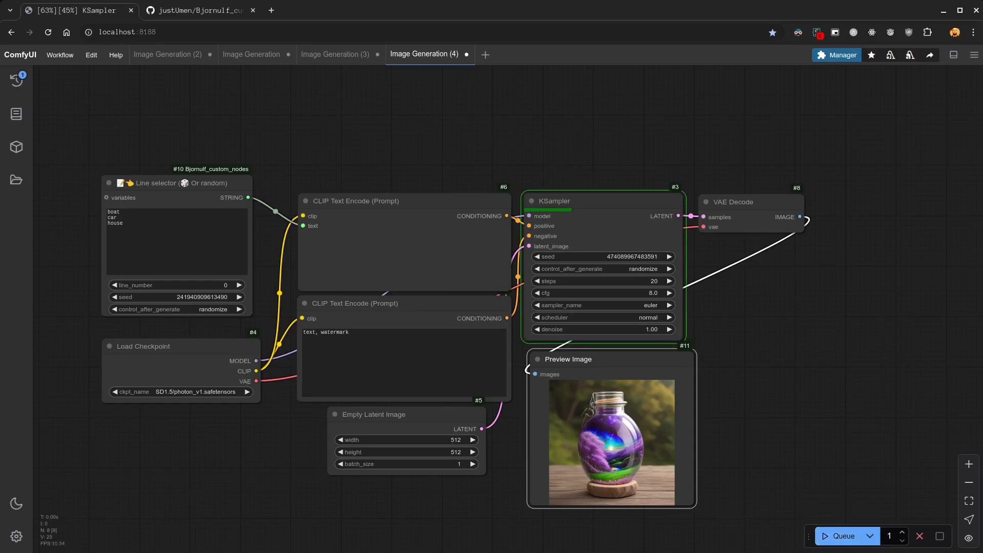
{"action": "left_click", "coordinate": [834, 538]}
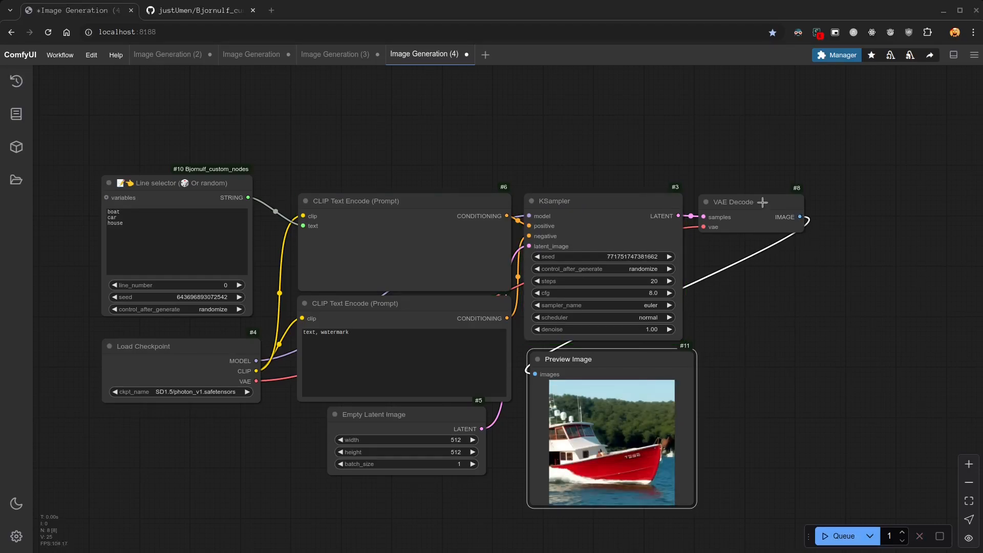
Step: Add a Save Image(s) to a folder node to VAE Decode's IMAGE output, place it above KSampler, and keep folder_name as my_folder
{"action": "left_click_drag", "start_coordinate": [763, 201], "coordinate": [763, 306]}
{"action": "left_click", "coordinate": [785, 328]}
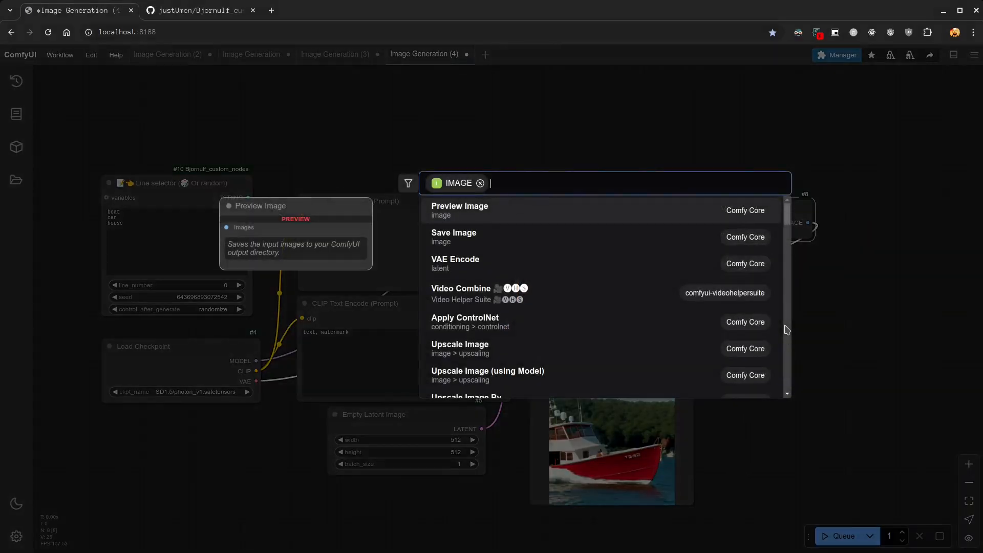
{"action": "type", "text": "save image"}
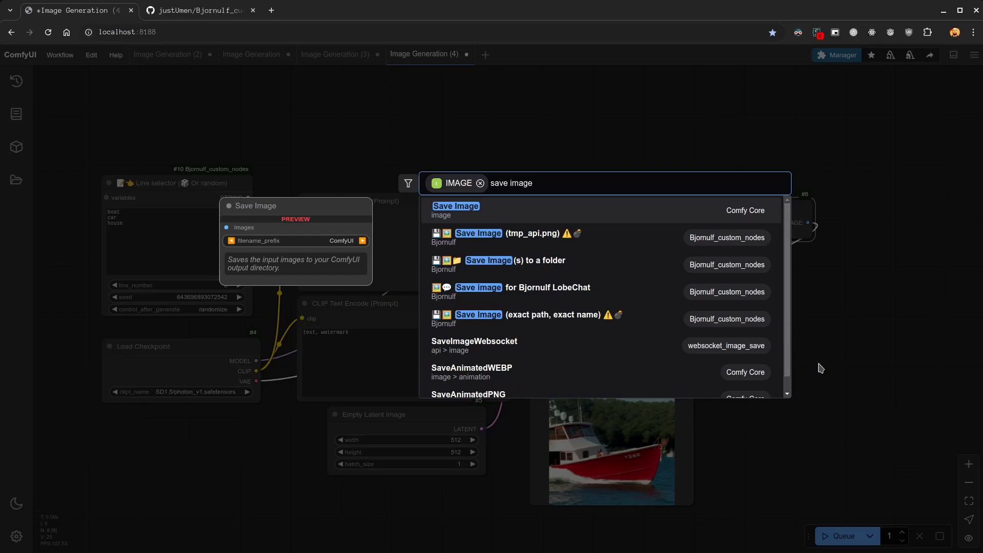
{"action": "left_click", "coordinate": [507, 267]}
{"action": "left_click_drag", "start_coordinate": [849, 315], "coordinate": [556, 139]}
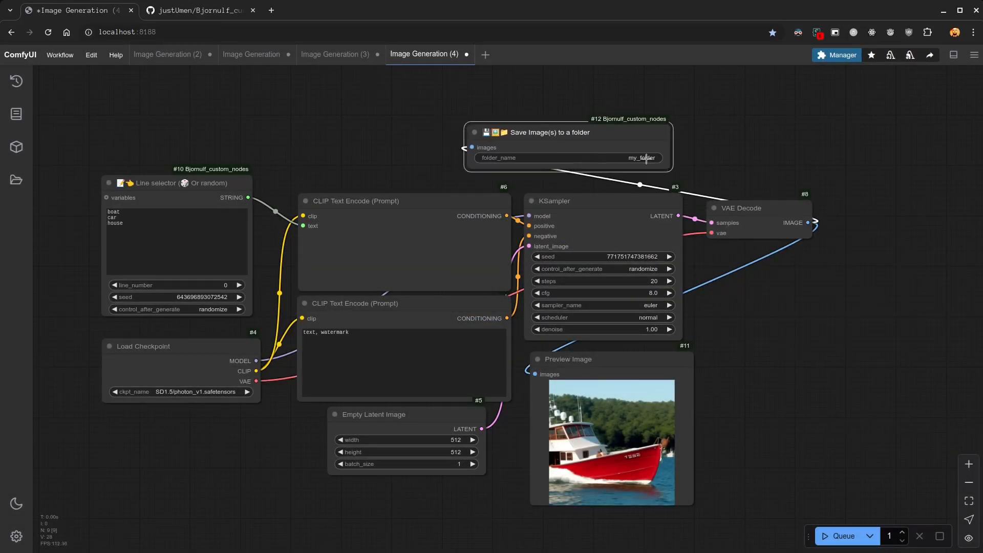
{"action": "left_click", "coordinate": [564, 168]}
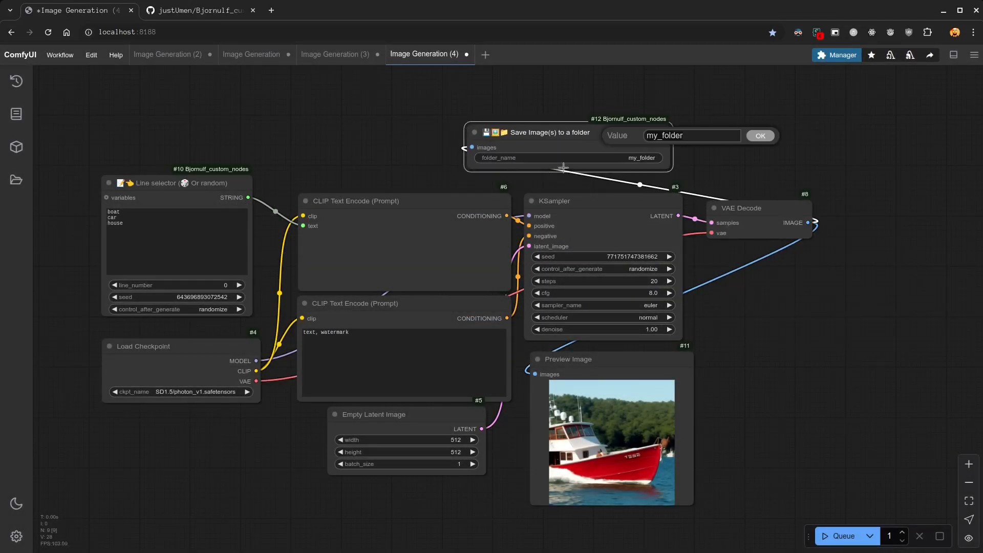
{"action": "left_click", "coordinate": [768, 135]}
Step: Add a Combine (Texts) node above the positive prompt and connect the Line selector's STRING output to its text_2
{"action": "left_click_drag", "start_coordinate": [573, 98], "coordinate": [708, 138]}
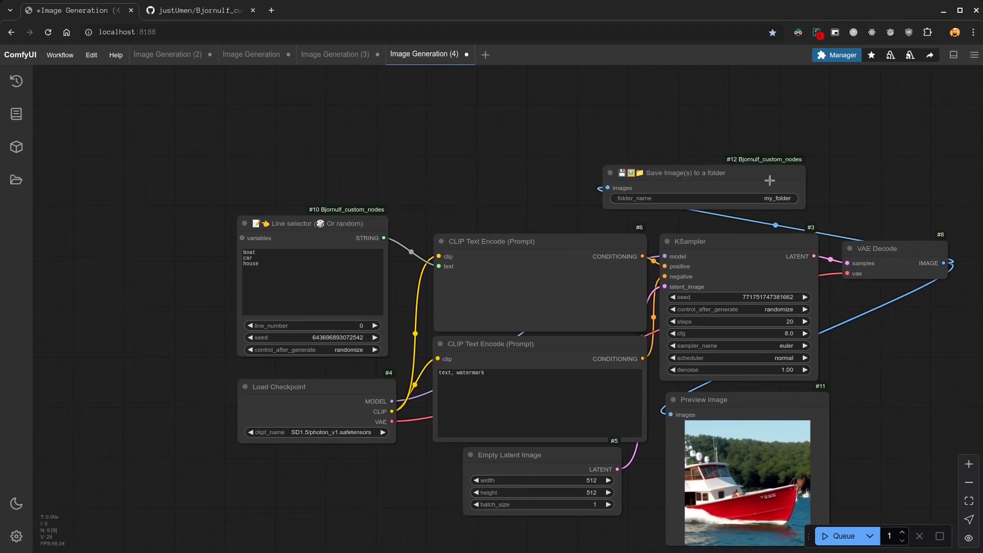
{"action": "double_click", "coordinate": [509, 147]}
{"action": "type", "text": "com"}
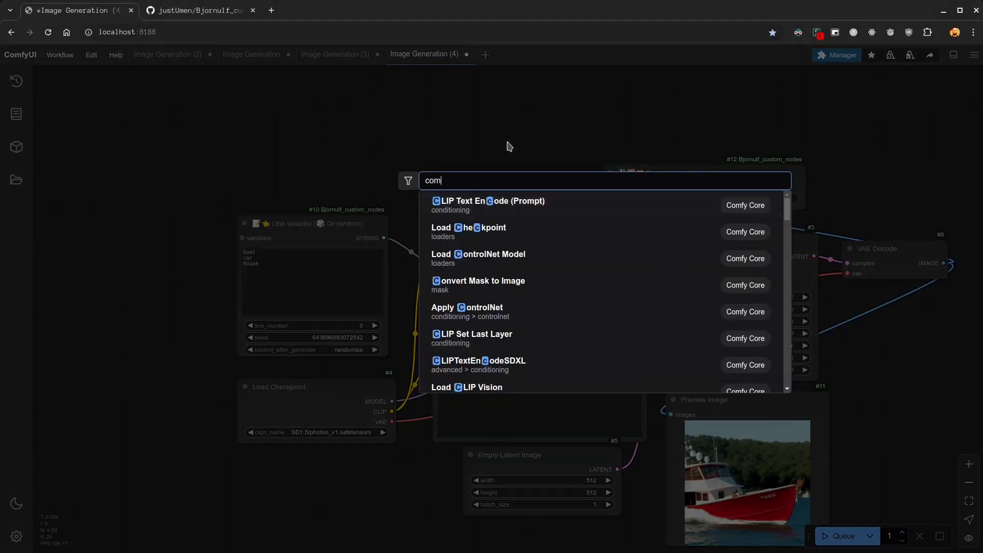
{"action": "type", "text": "bine text"}
{"action": "left_click", "coordinate": [509, 202]}
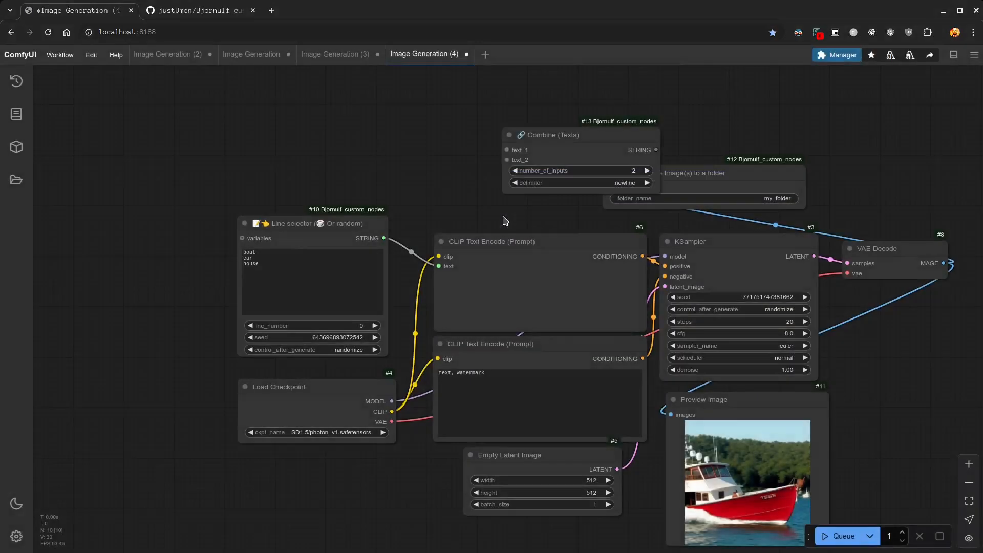
{"action": "left_click_drag", "start_coordinate": [594, 149], "coordinate": [519, 136]}
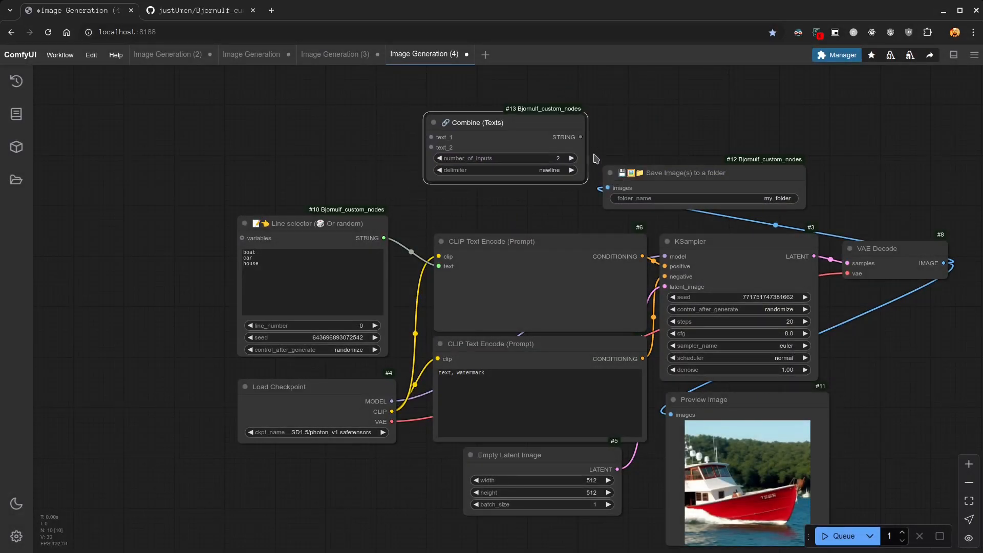
{"action": "left_click_drag", "start_coordinate": [384, 238], "coordinate": [431, 147]}
Step: Add a Write Text node to Combine (Texts)'s text_1, fit it above the Line selector, and enter "this_folder/"
{"action": "left_click_drag", "start_coordinate": [431, 138], "coordinate": [330, 138]}
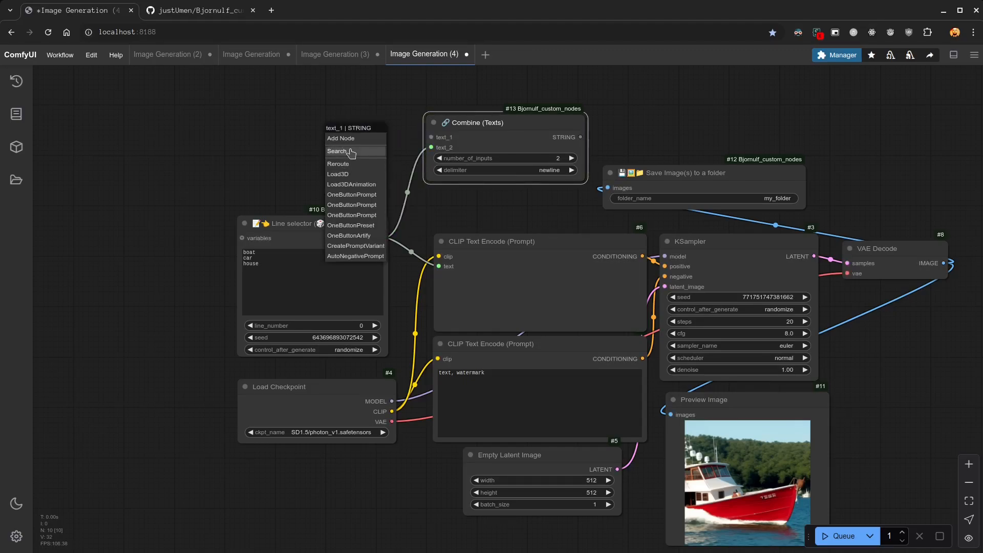
{"action": "left_click", "coordinate": [351, 151]}
{"action": "type", "text": "write te"}
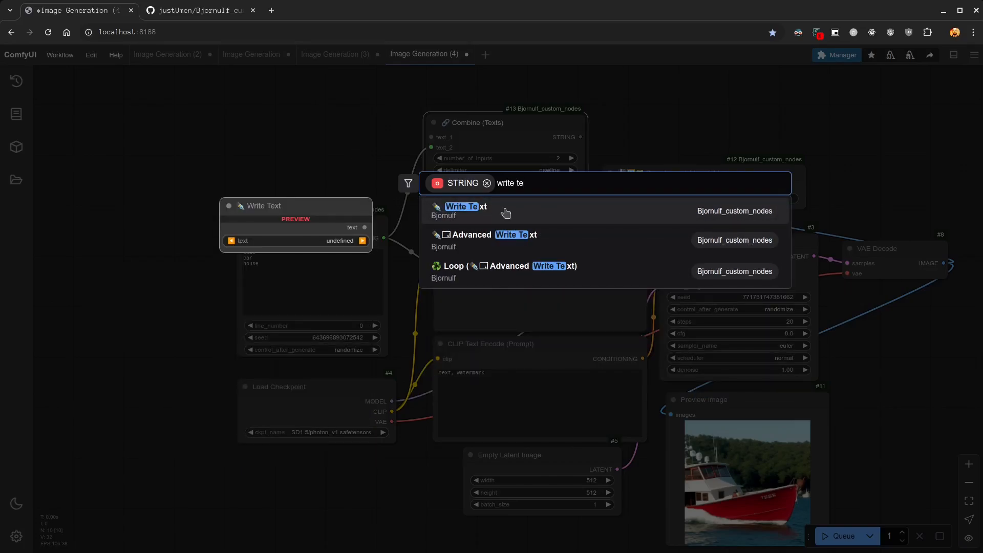
{"action": "left_click", "coordinate": [506, 212]}
{"action": "left_click_drag", "start_coordinate": [384, 146], "coordinate": [292, 115]}
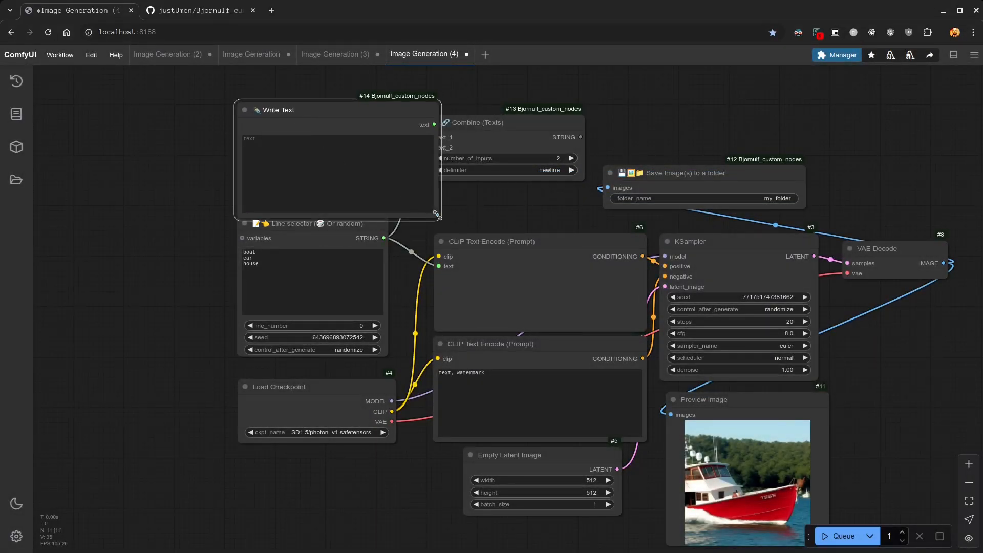
{"action": "left_click_drag", "start_coordinate": [436, 214], "coordinate": [390, 171]}
{"action": "left_click", "coordinate": [328, 144]}
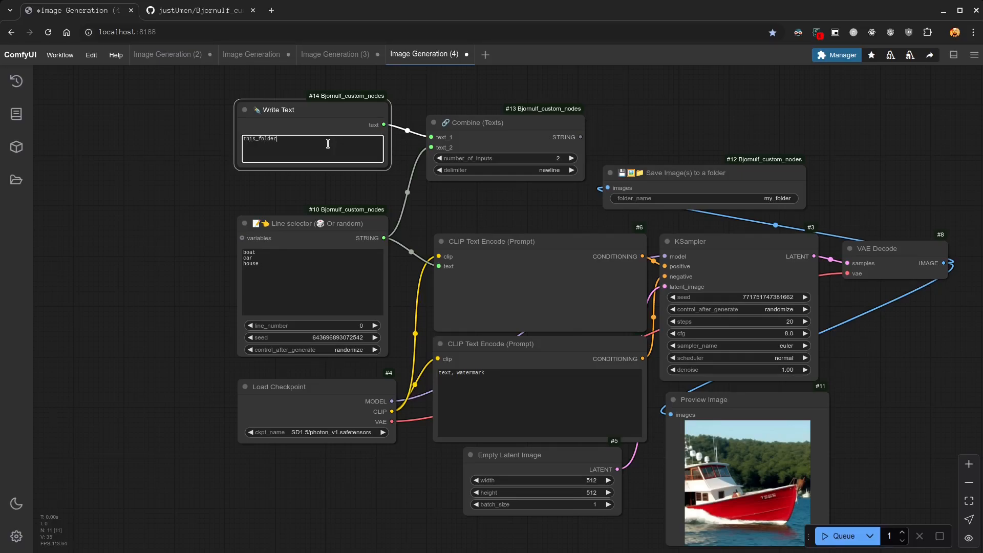
{"action": "scroll", "coordinate": [226, 193], "scroll_direction": "up", "scroll_amount": 5}
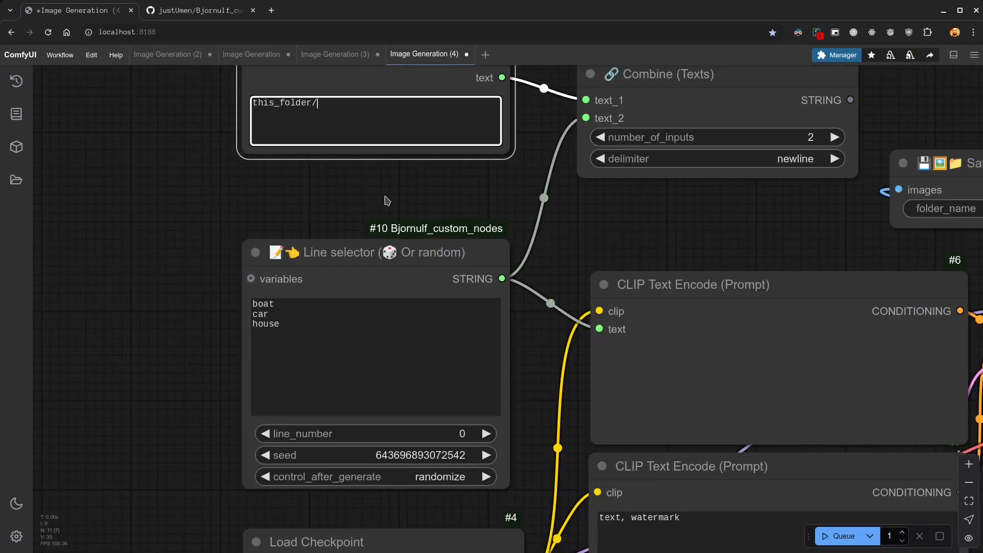
{"action": "scroll", "coordinate": [272, 193], "scroll_direction": "up", "scroll_amount": 2}
{"action": "left_click", "coordinate": [218, 385]}
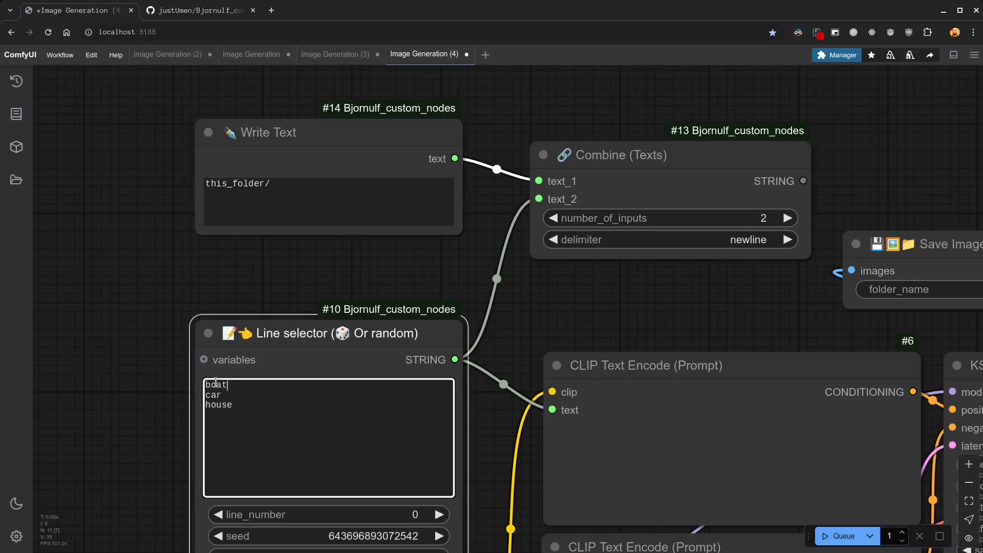
{"action": "left_click", "coordinate": [340, 280]}
Step: Set the Combine (Texts) delimiter to nothing and attach a Show (String/Text) node to its STRING output
{"action": "left_click", "coordinate": [747, 241]}
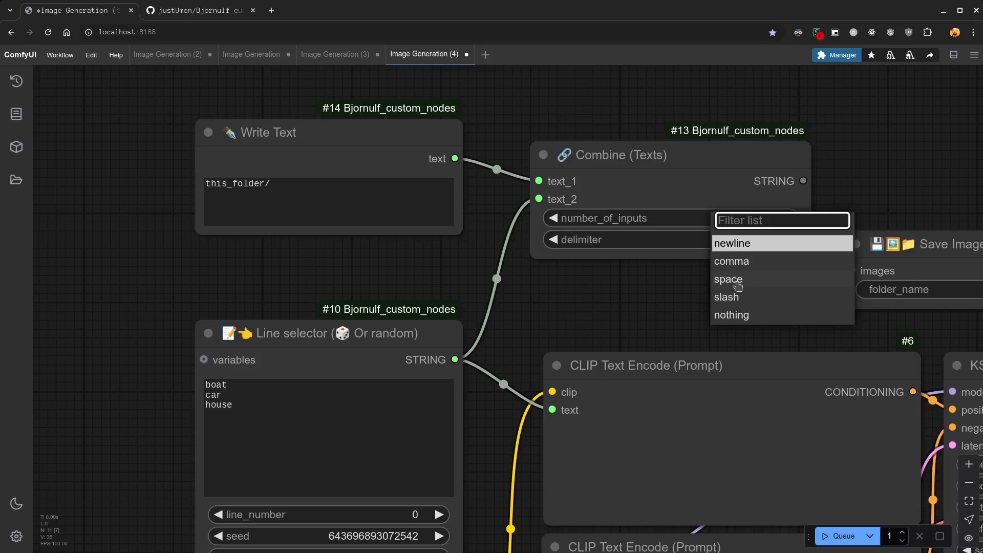
{"action": "left_click", "coordinate": [740, 314]}
{"action": "left_click_drag", "start_coordinate": [751, 163], "coordinate": [442, 214]}
{"action": "left_click_drag", "start_coordinate": [493, 234], "coordinate": [562, 144]}
{"action": "left_click", "coordinate": [568, 155]}
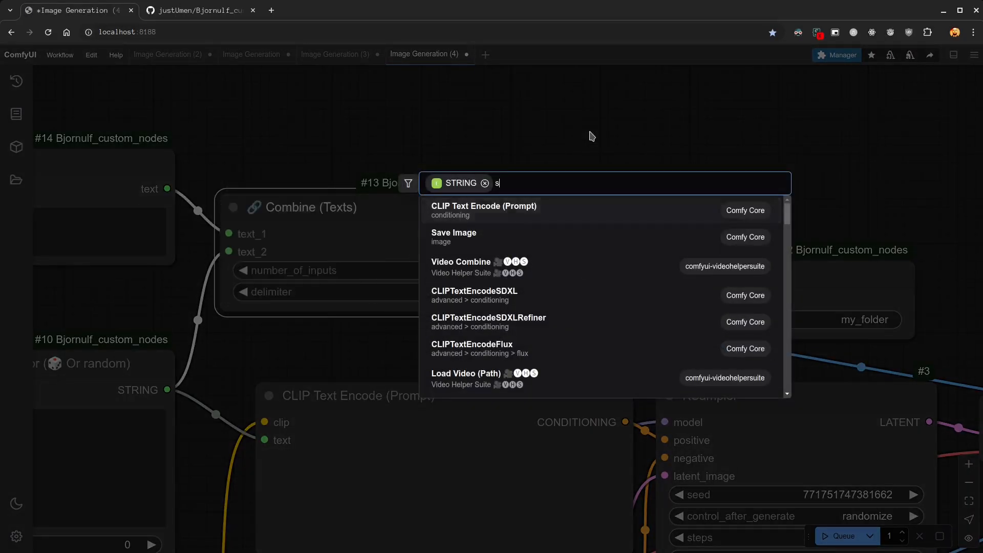
{"action": "type", "text": "show strin"}
{"action": "left_click", "coordinate": [531, 211]}
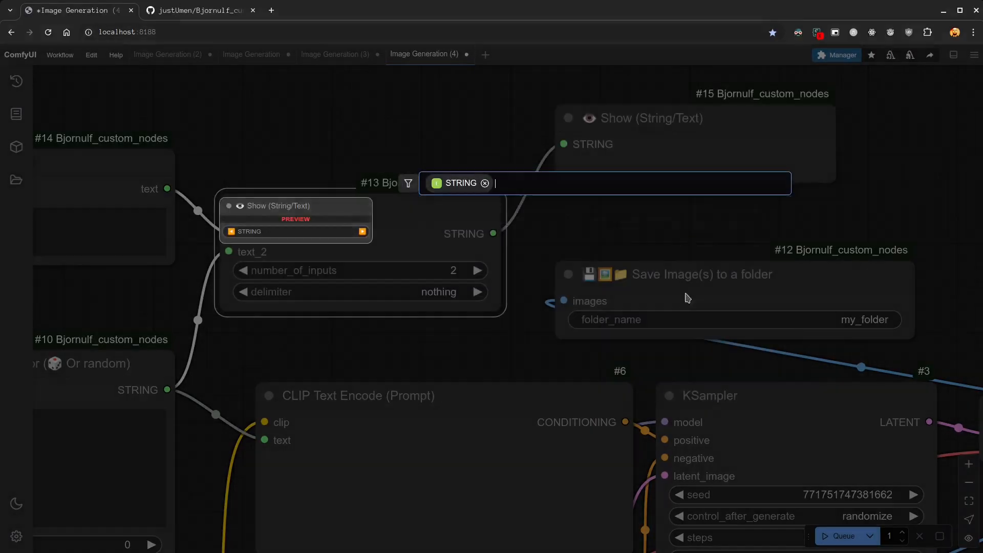
Step: Bypass the Save Image(s) to a folder node and queue the workflow twice to check the combined path in Show (String/Text)
{"action": "left_click", "coordinate": [774, 276]}
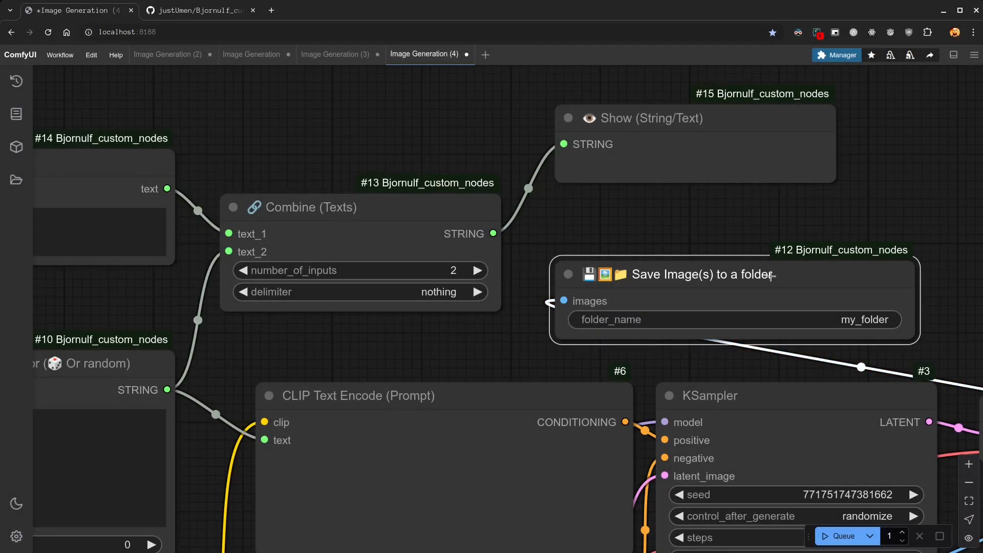
{"action": "key", "text": "ctrl+b"}
{"action": "key", "text": "ctrl+Return"}
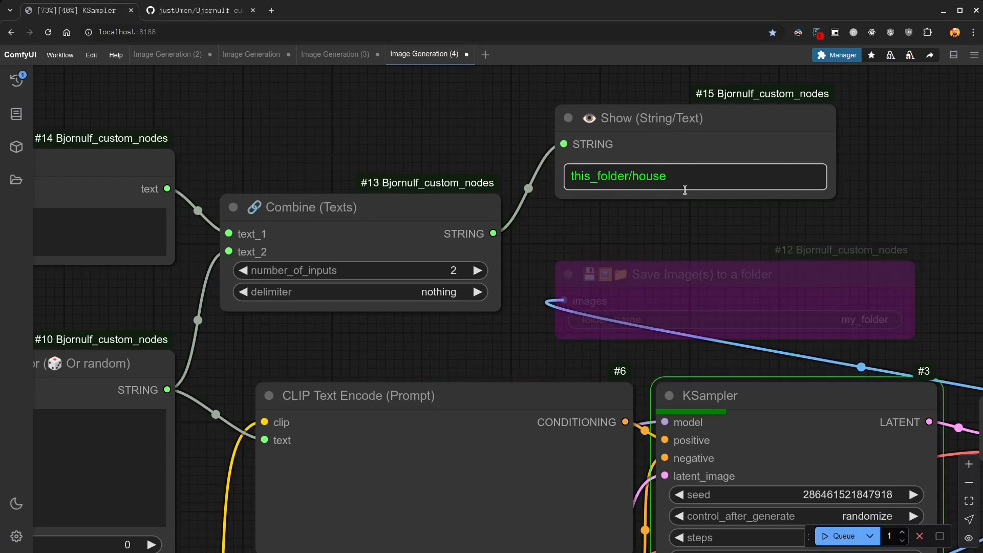
{"action": "left_click", "coordinate": [684, 189]}
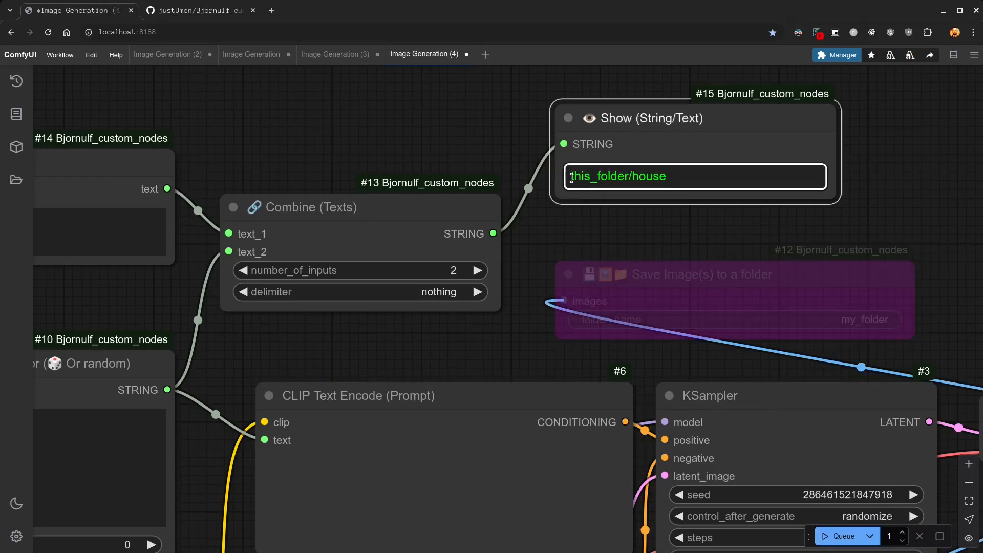
{"action": "left_click", "coordinate": [784, 232]}
{"action": "left_click", "coordinate": [832, 537]}
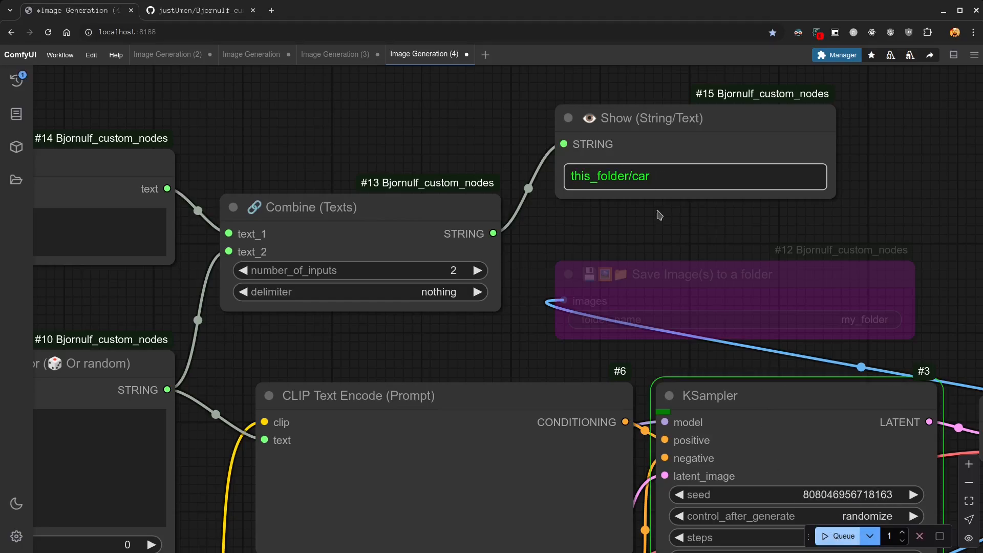
{"action": "left_click_drag", "start_coordinate": [647, 176], "coordinate": [568, 168]}
{"action": "left_click", "coordinate": [661, 174]}
{"action": "left_click", "coordinate": [619, 252]}
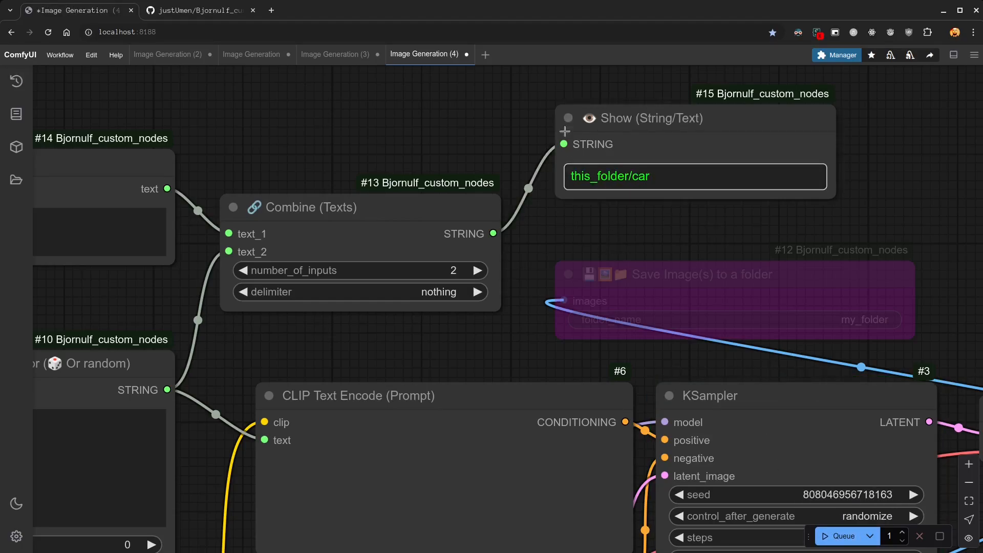
Step: Connect Combine (Texts)'s STRING output to folder_name of the Save Image(s) to a folder node and remove that node's bypass
{"action": "left_click_drag", "start_coordinate": [493, 234], "coordinate": [564, 318]}
{"action": "left_click", "coordinate": [645, 270]}
{"action": "key", "text": "ctrl+b"}
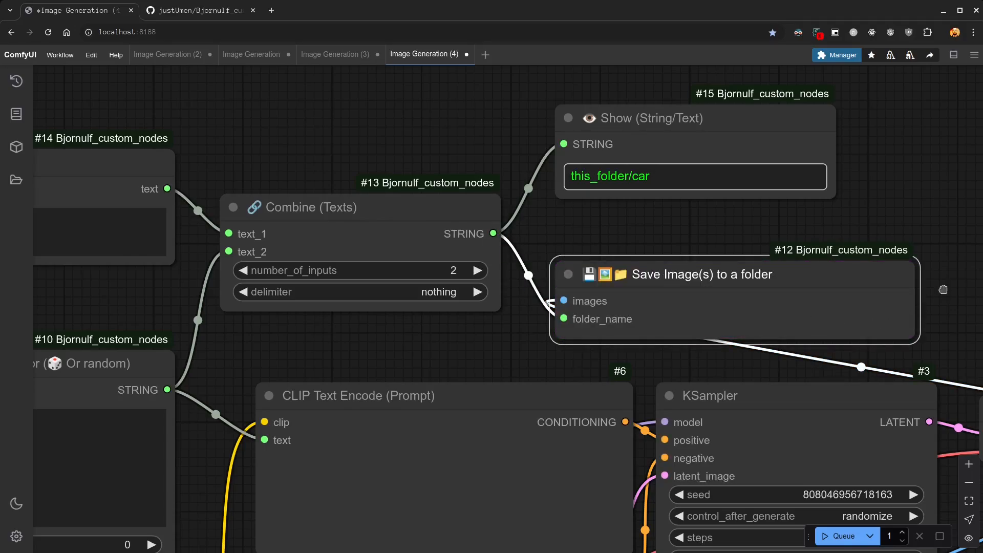
Step: Place the Save Image(s) to a folder node beside Preview Image, below VAE Decode, and queue the workflow
{"action": "scroll", "coordinate": [962, 286], "scroll_direction": "down", "scroll_amount": 5}
{"action": "left_click_drag", "start_coordinate": [963, 287], "coordinate": [667, 147]}
{"action": "left_click_drag", "start_coordinate": [546, 149], "coordinate": [809, 400]}
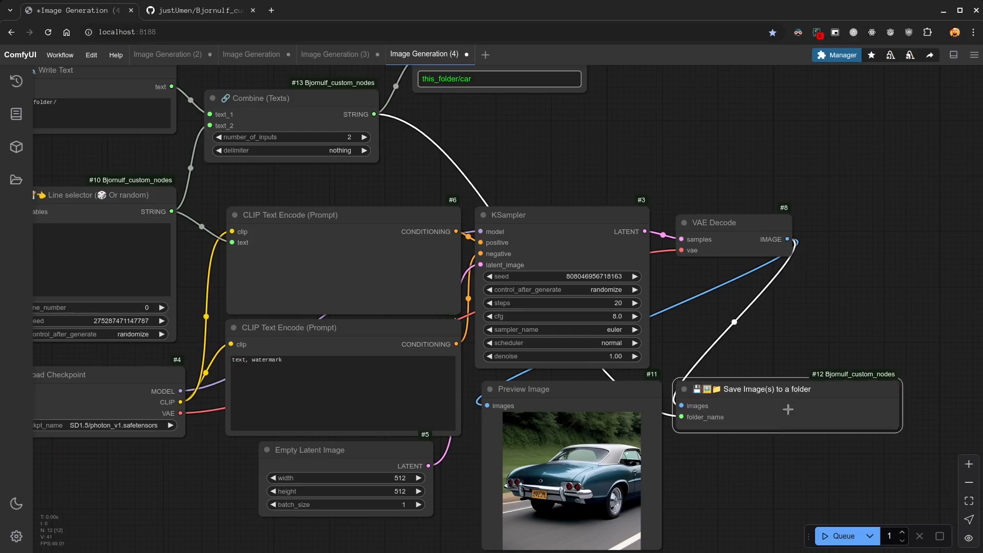
{"action": "left_click_drag", "start_coordinate": [610, 474], "coordinate": [727, 401]}
{"action": "scroll", "coordinate": [726, 401], "scroll_direction": "up", "scroll_amount": 5}
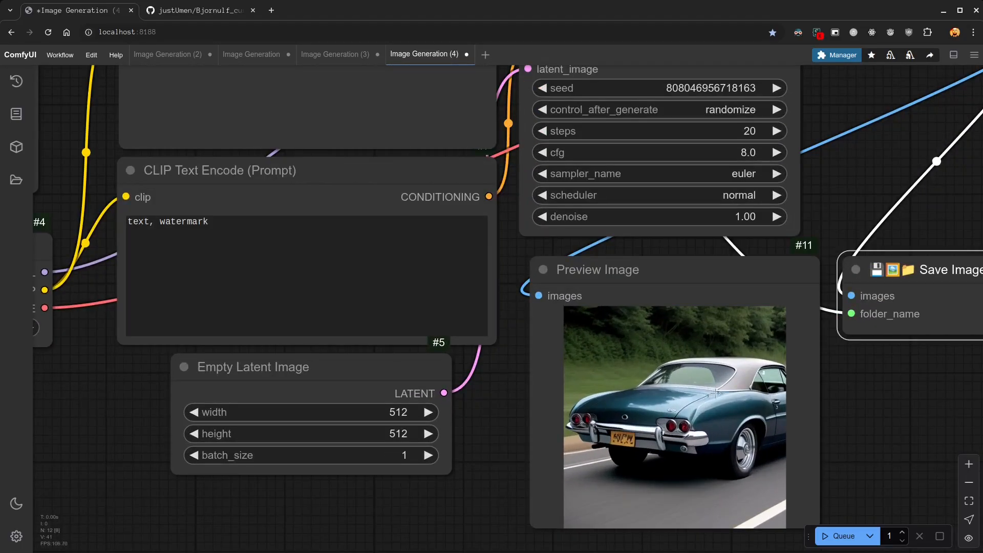
{"action": "left_click", "coordinate": [842, 536]}
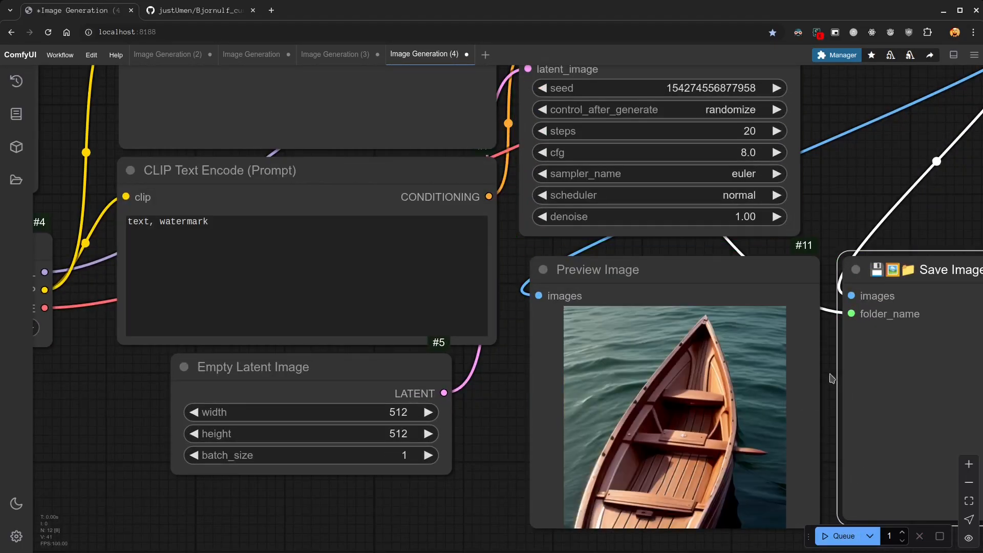
{"action": "left_click_drag", "start_coordinate": [827, 377], "coordinate": [902, 303]}
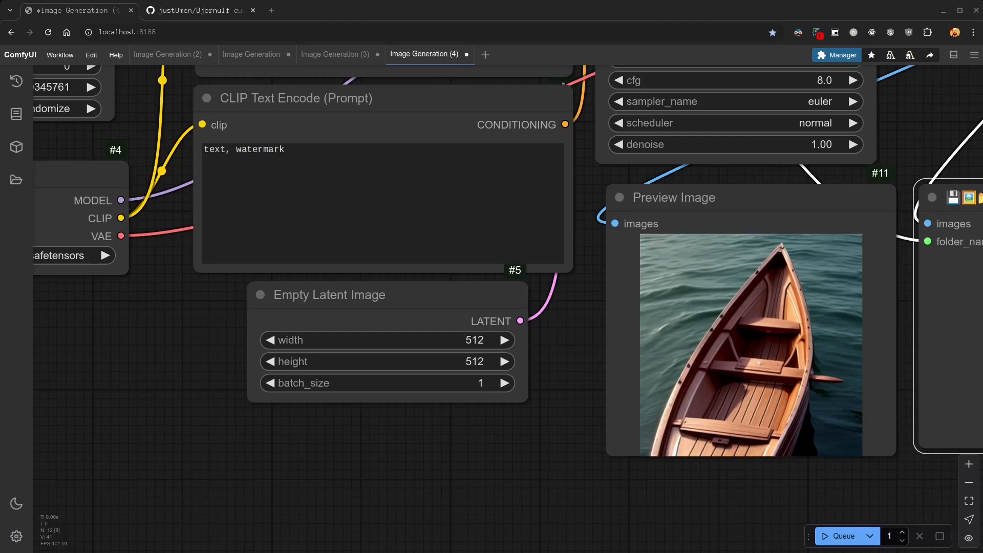
Step: Switch to the Dolphin file manager, check the path of this_folder in ComfyUI's output, and open its boat subfolder
{"action": "key", "text": "alt+Tab"}
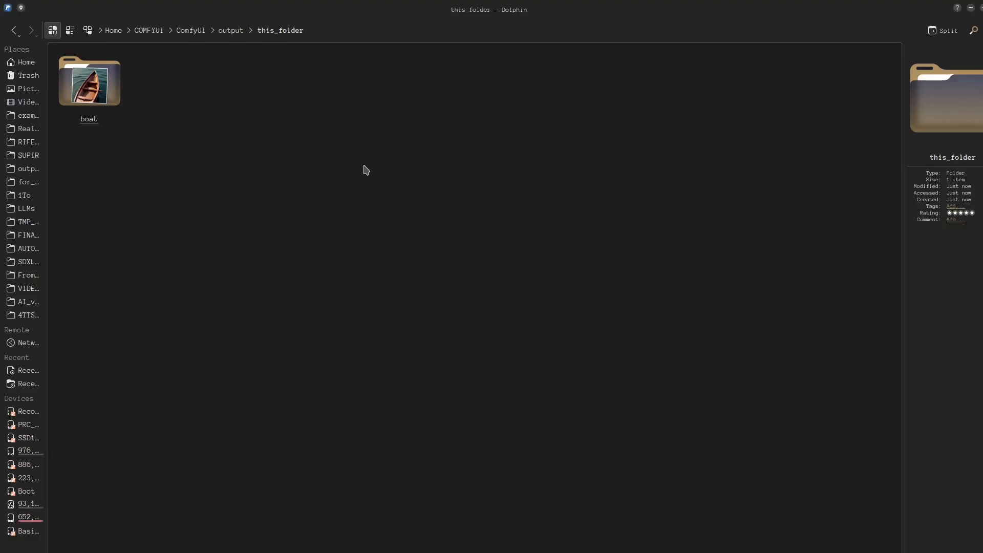
{"action": "left_click", "coordinate": [332, 33]}
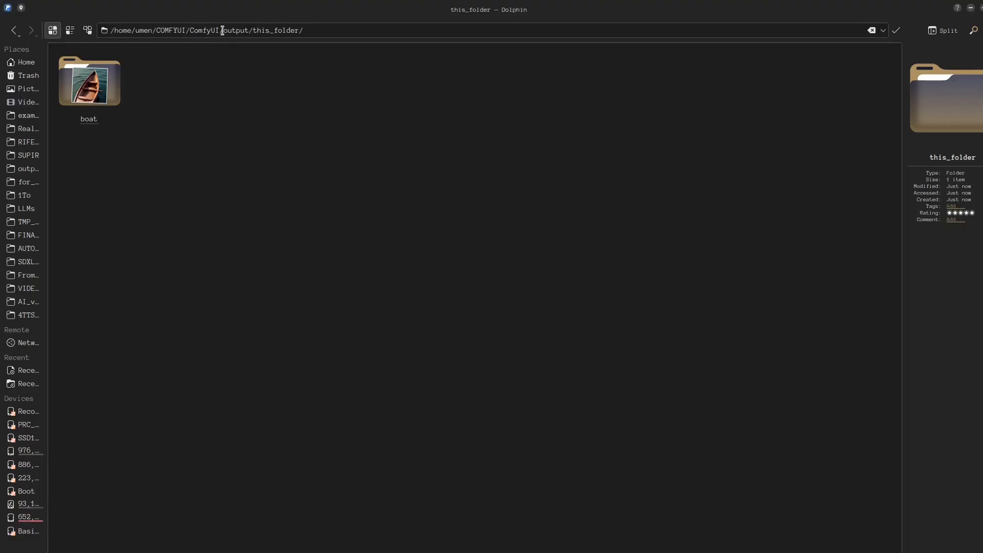
{"action": "left_click_drag", "start_coordinate": [223, 30], "coordinate": [326, 36]}
{"action": "left_click", "coordinate": [355, 134]}
{"action": "left_click", "coordinate": [88, 85]}
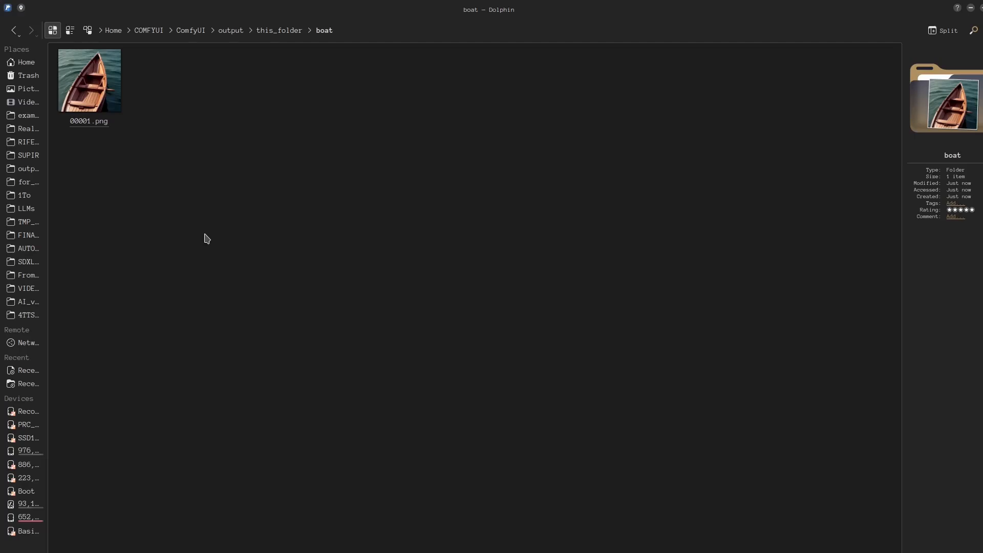
Step: Queue the workflow again in ComfyUI, and open the house subfolder of this_folder in Dolphin to check the saved image
{"action": "left_click_drag", "start_coordinate": [167, 179], "coordinate": [203, 234]}
{"action": "key", "text": "alt+Tab"}
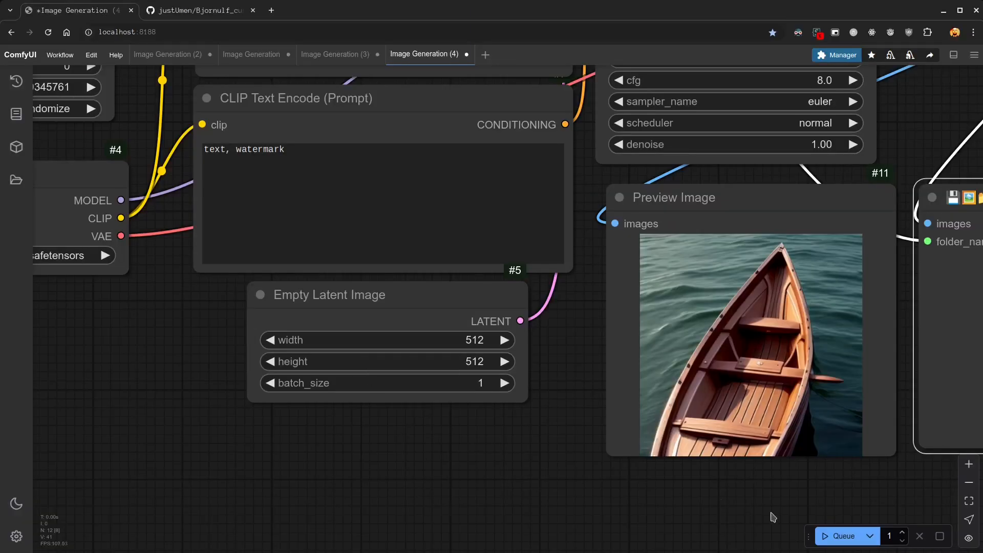
{"action": "left_click", "coordinate": [841, 537]}
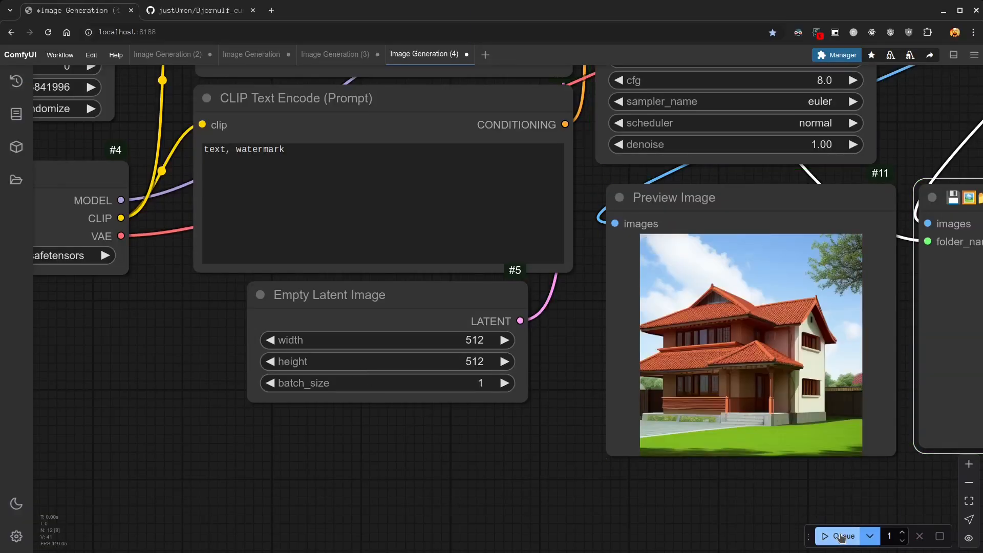
{"action": "key", "text": "alt+Tab"}
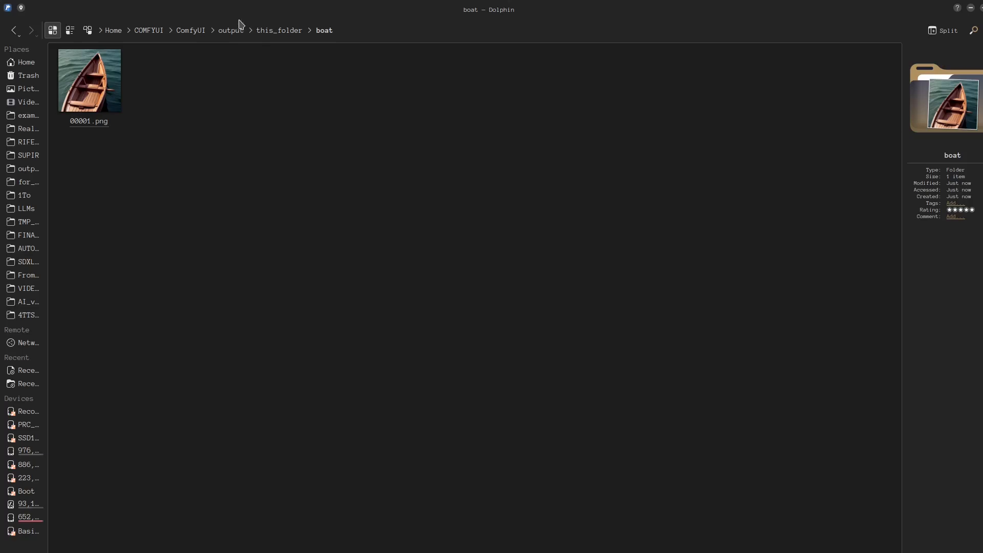
{"action": "left_click", "coordinate": [279, 32]}
{"action": "left_click", "coordinate": [77, 72]}
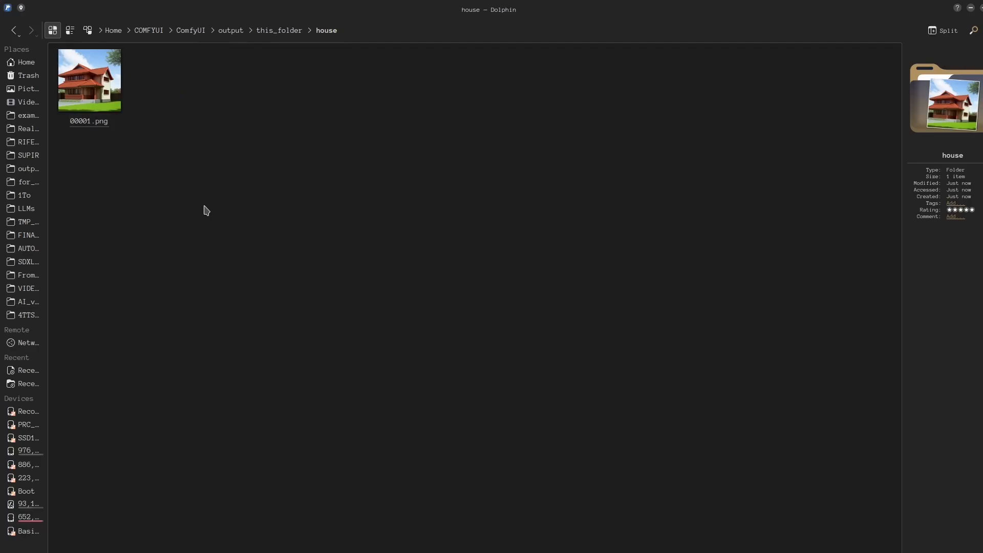
Step: Set the Line selector's line_number to 3 in ComfyUI and queue the workflow twice, checking the saved images in Dolphin's house folder
{"action": "key", "text": "alt+Tab"}
{"action": "scroll", "coordinate": [159, 347], "scroll_direction": "down", "scroll_amount": 3}
{"action": "left_click_drag", "start_coordinate": [169, 334], "coordinate": [521, 551]}
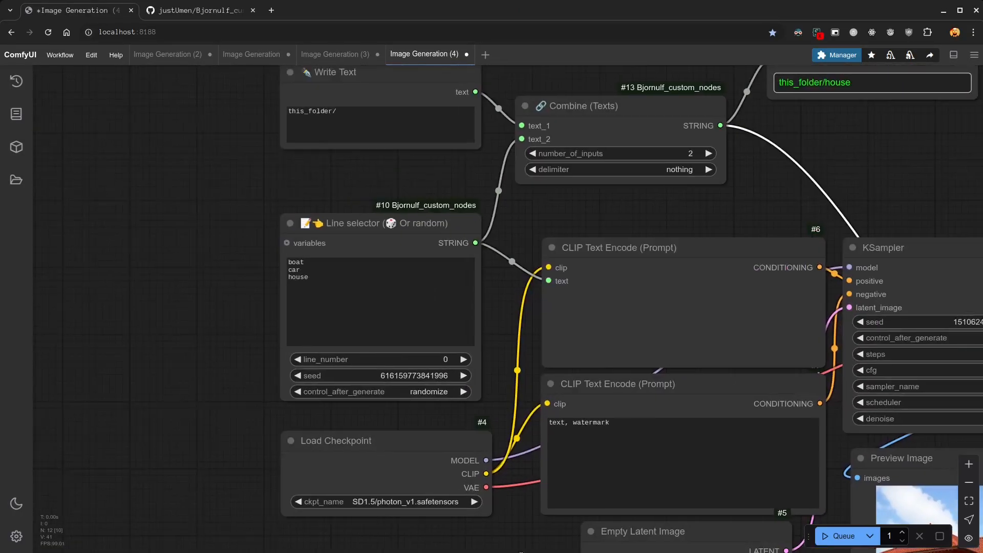
{"action": "left_click_drag", "start_coordinate": [441, 193], "coordinate": [389, 267]}
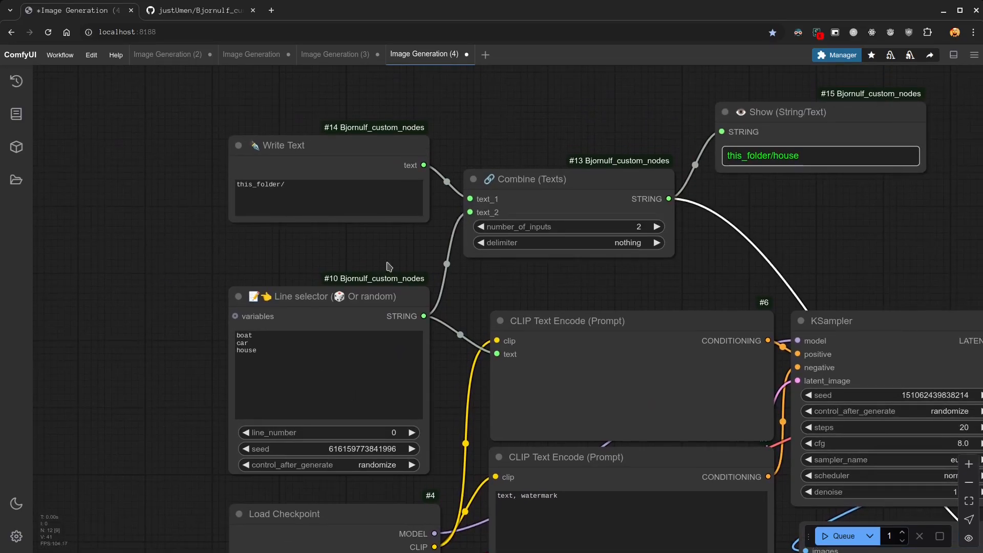
{"action": "left_click", "coordinate": [412, 433]}
{"action": "left_click", "coordinate": [412, 433]}
{"action": "left_click", "coordinate": [412, 433]}
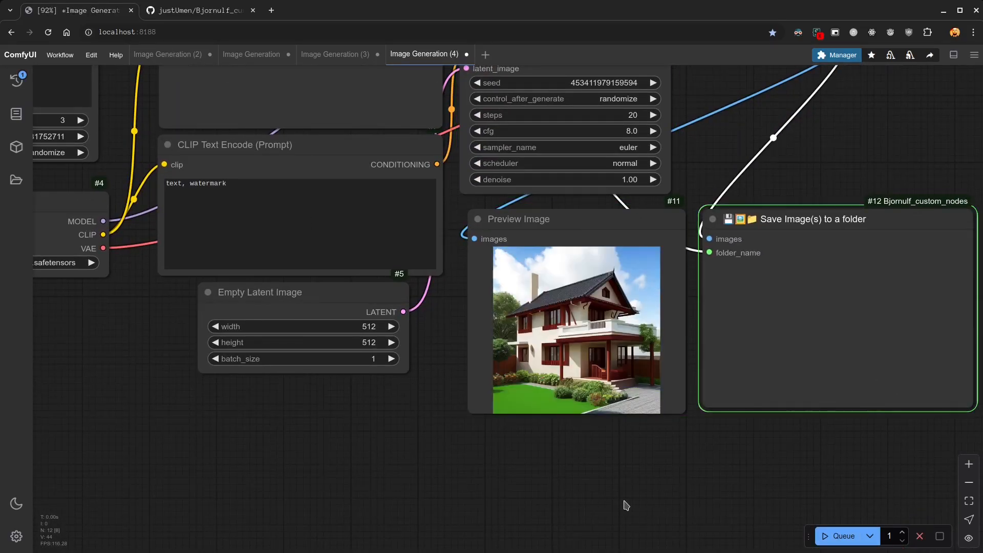
{"action": "left_click", "coordinate": [839, 538]}
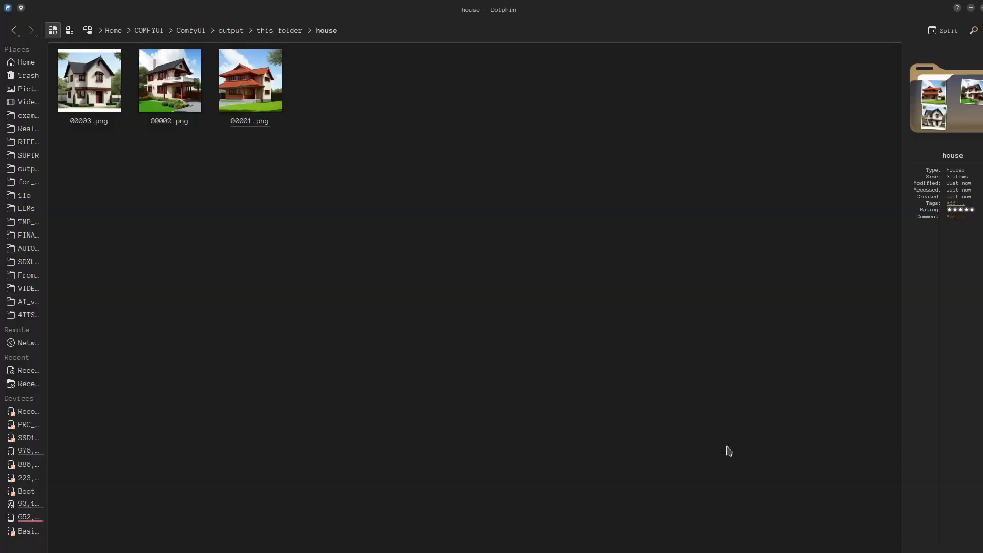
{"action": "left_click_drag", "start_coordinate": [281, 185], "coordinate": [279, 218]}
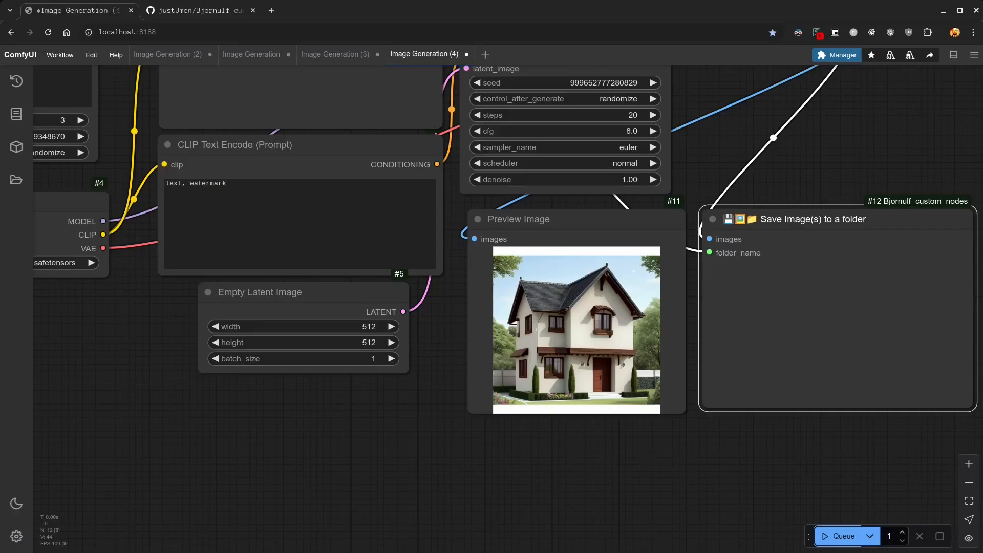
Step: Set the batch count to 8 and queue the workflow
{"action": "left_click", "coordinate": [903, 533]}
{"action": "left_click", "coordinate": [903, 533]}
{"action": "left_click", "coordinate": [903, 533]}
{"action": "left_click", "coordinate": [903, 533]}
{"action": "left_click", "coordinate": [903, 533]}
{"action": "left_click", "coordinate": [903, 533]}
{"action": "left_click", "coordinate": [902, 533]}
{"action": "left_click", "coordinate": [840, 536]}
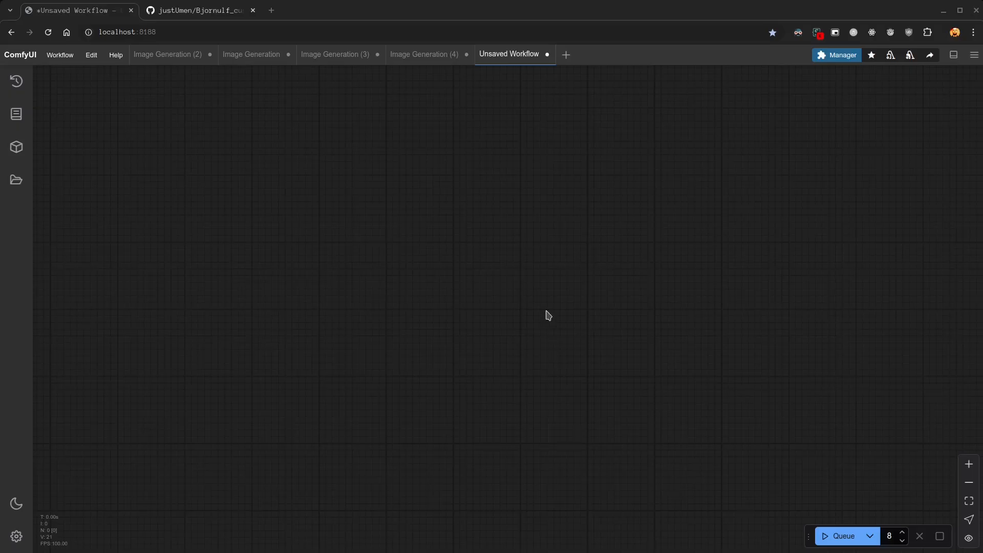
Step: Add an If-Else (input / compare_with) node to the empty workflow and place it near the middle of the canvas
{"action": "double_click", "coordinate": [548, 315]}
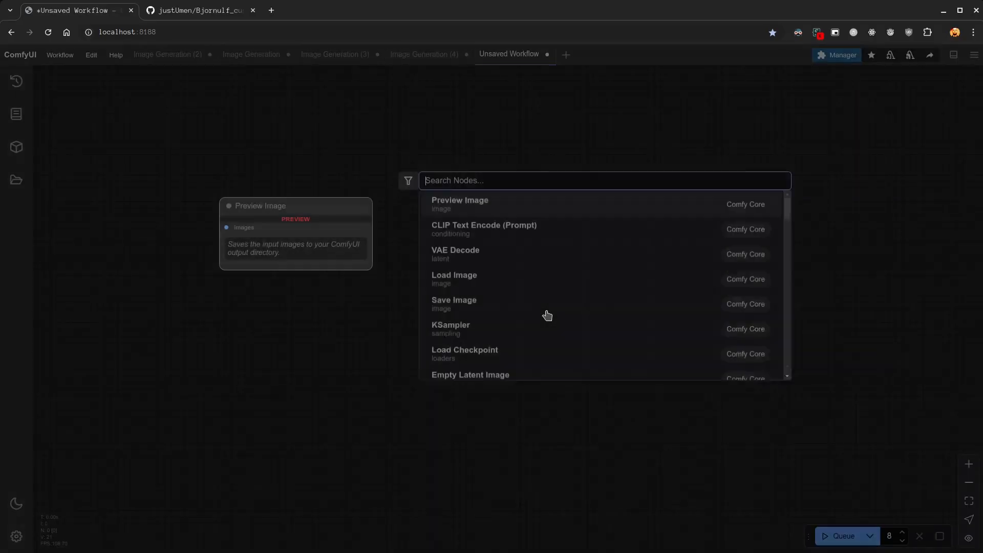
{"action": "type", "text": "if else"}
{"action": "key", "text": "Return"}
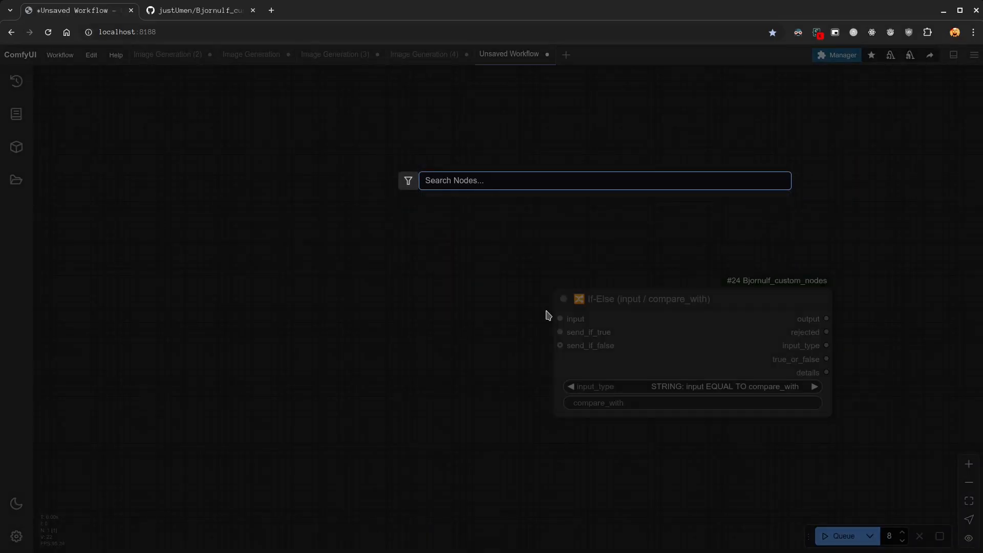
{"action": "left_click_drag", "start_coordinate": [602, 301], "coordinate": [547, 258]}
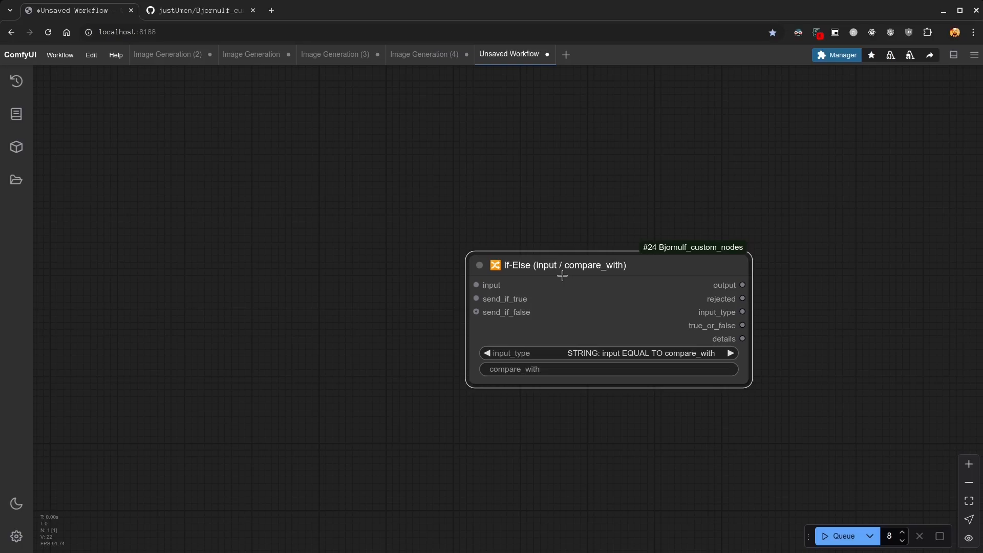
{"action": "left_click", "coordinate": [644, 470]}
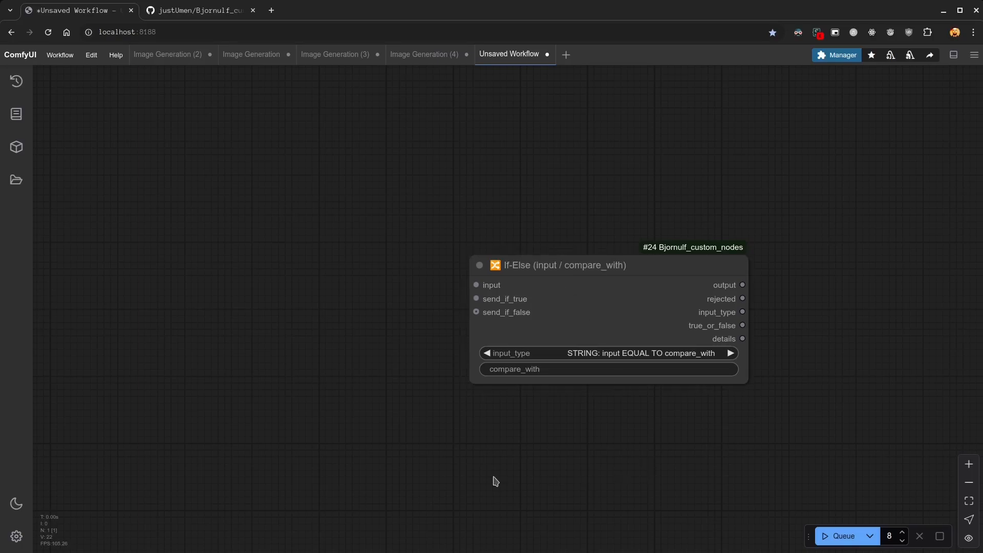
Step: Add a Write Text node beside the If-Else node and enter 1920x1080 as its text
{"action": "double_click", "coordinate": [238, 239]}
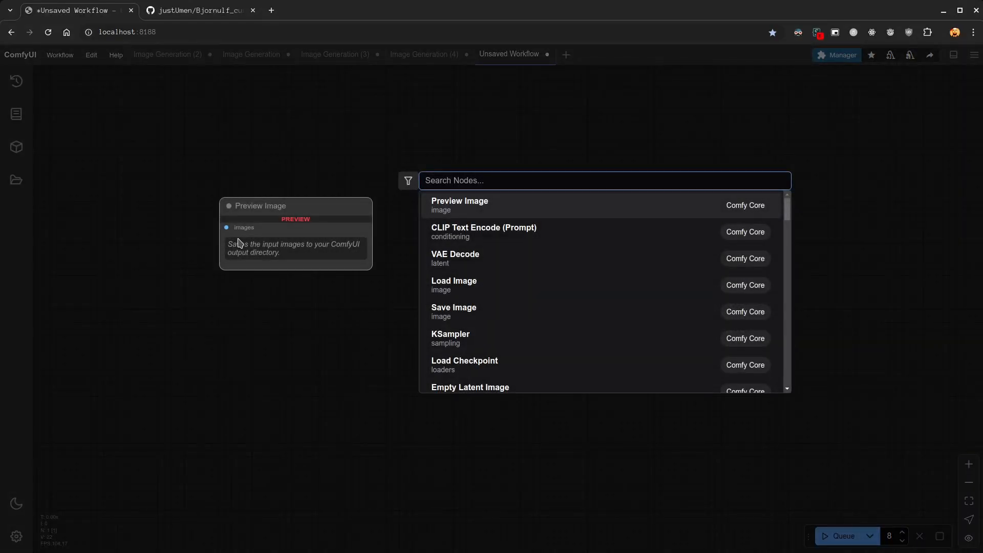
{"action": "type", "text": "write"}
{"action": "key", "text": "Return"}
{"action": "left_click", "coordinate": [284, 299]}
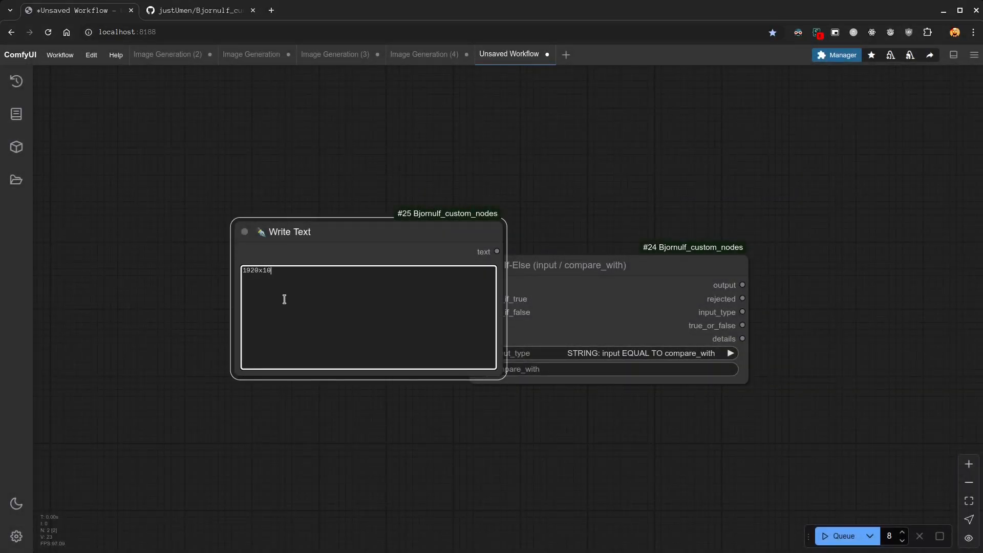
{"action": "scroll", "coordinate": [213, 274], "scroll_direction": "up", "scroll_amount": 3}
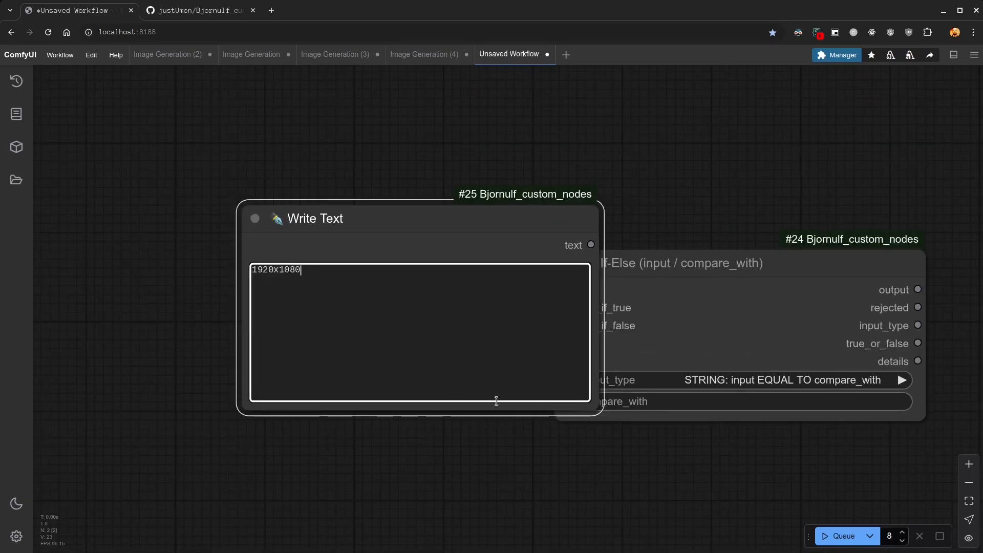
Step: Shrink the 1920x1080 Write Text node and move it well to the left of the If-Else node
{"action": "left_click_drag", "start_coordinate": [589, 406], "coordinate": [431, 265]}
{"action": "left_click_drag", "start_coordinate": [366, 231], "coordinate": [144, 275]}
{"action": "left_click_drag", "start_coordinate": [310, 363], "coordinate": [531, 331]}
{"action": "left_click_drag", "start_coordinate": [438, 306], "coordinate": [318, 305]}
{"action": "left_click", "coordinate": [384, 365]}
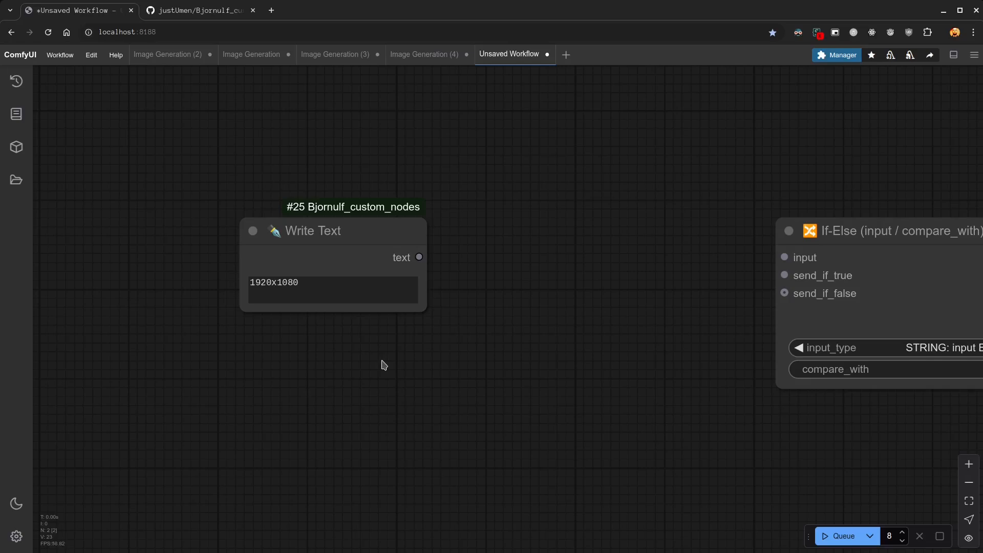
{"action": "left_click_drag", "start_coordinate": [380, 240], "coordinate": [266, 243]}
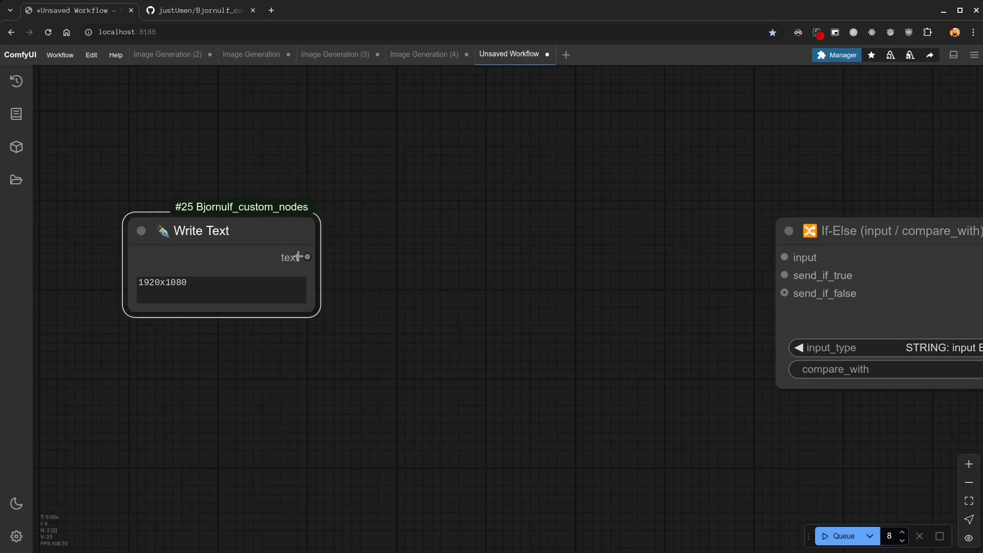
Step: Attach a Text split in 5 node to Write Text's output, make it narrower, and set its delimiter to x
{"action": "left_click_drag", "start_coordinate": [298, 256], "coordinate": [366, 234]}
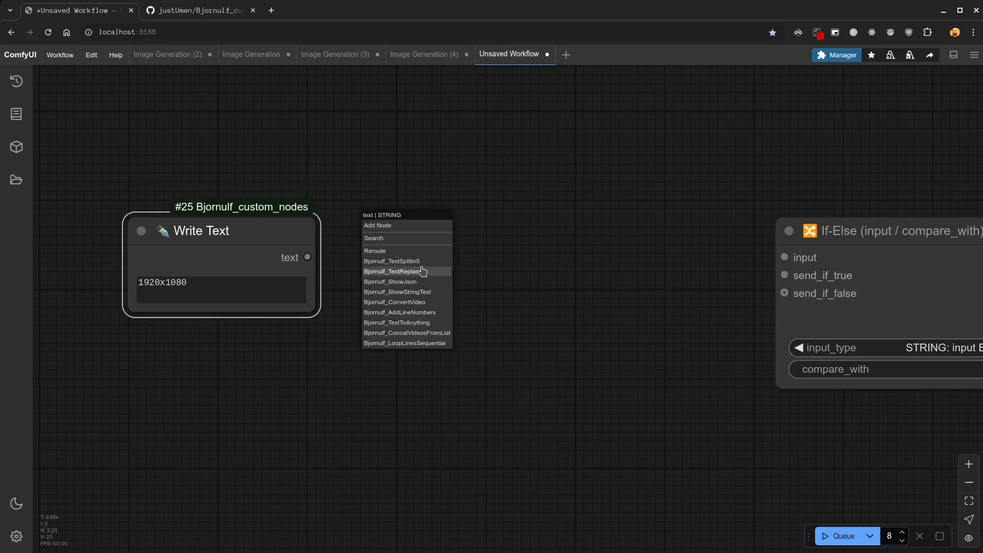
{"action": "left_click", "coordinate": [440, 269]}
{"action": "left_click_drag", "start_coordinate": [544, 207], "coordinate": [528, 158]}
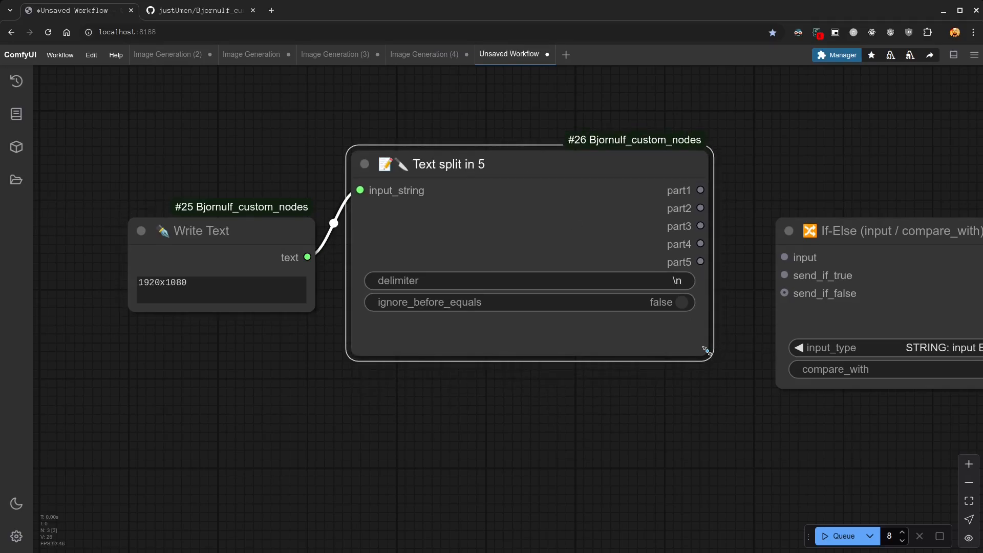
{"action": "left_click_drag", "start_coordinate": [707, 348], "coordinate": [477, 322]}
{"action": "left_click", "coordinate": [510, 282]}
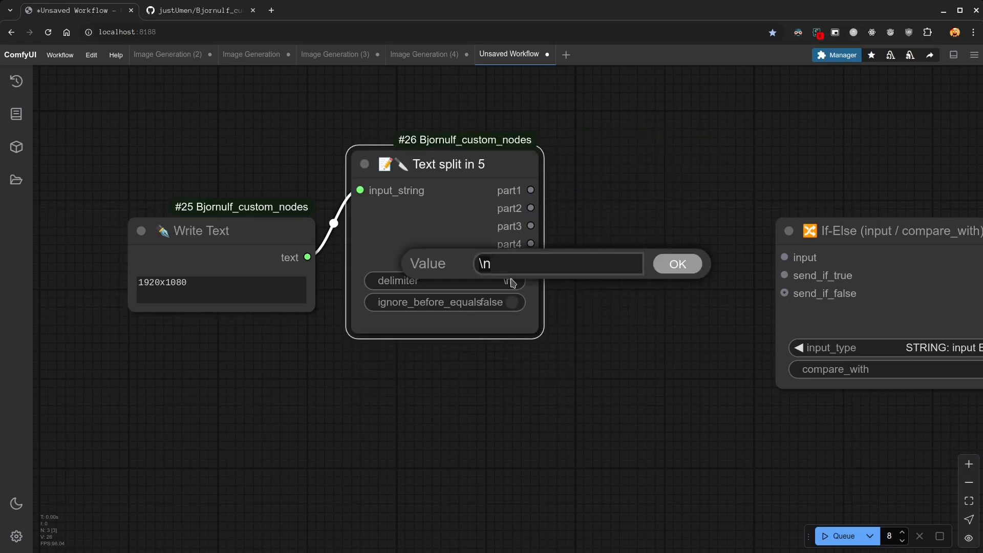
{"action": "type", "text": "x"}
{"action": "key", "text": "Return"}
Step: Connect part1 and part2 of Text split in 5 to separate Show (String/Text) nodes placed above and below it
{"action": "left_click_drag", "start_coordinate": [531, 190], "coordinate": [570, 133]}
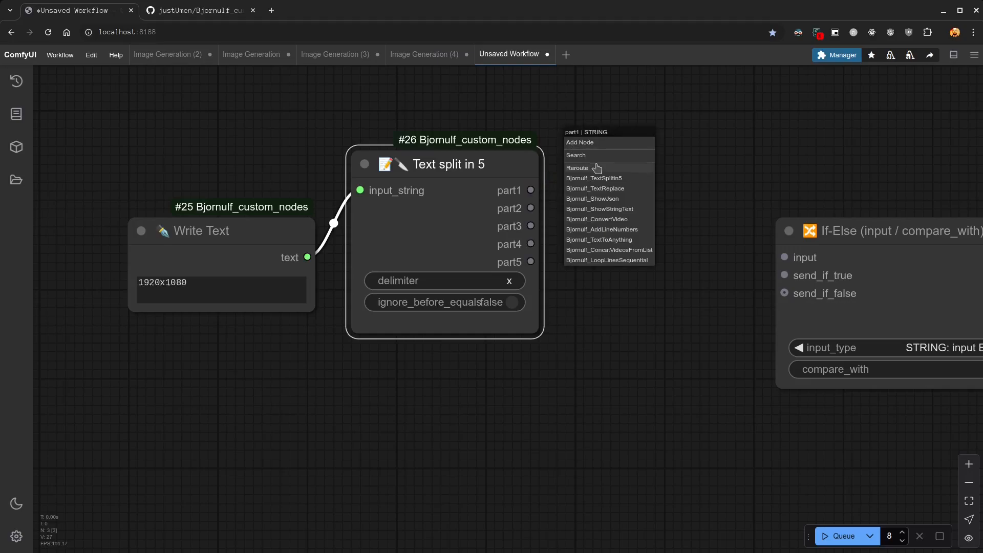
{"action": "left_click", "coordinate": [616, 210]}
{"action": "left_click", "coordinate": [681, 130]}
{"action": "key", "text": "ctrl+c"}
{"action": "key", "text": "ctrl+v"}
{"action": "left_click_drag", "start_coordinate": [898, 295], "coordinate": [456, 376]}
{"action": "left_click_drag", "start_coordinate": [531, 208], "coordinate": [360, 391]}
{"action": "left_click_drag", "start_coordinate": [668, 136], "coordinate": [445, 64]}
Step: Queue the workflow and compare the two Show (String/Text) results with the source resolution in Write Text
{"action": "key", "text": "ctrl+Return"}
{"action": "left_click_drag", "start_coordinate": [710, 266], "coordinate": [697, 394]}
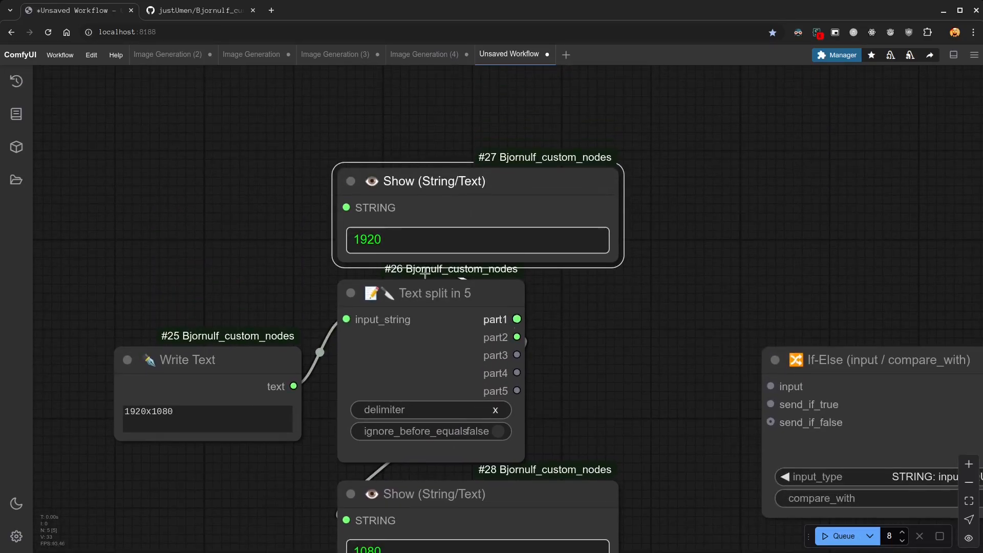
{"action": "left_click_drag", "start_coordinate": [577, 385], "coordinate": [516, 328]}
{"action": "left_click", "coordinate": [325, 183]}
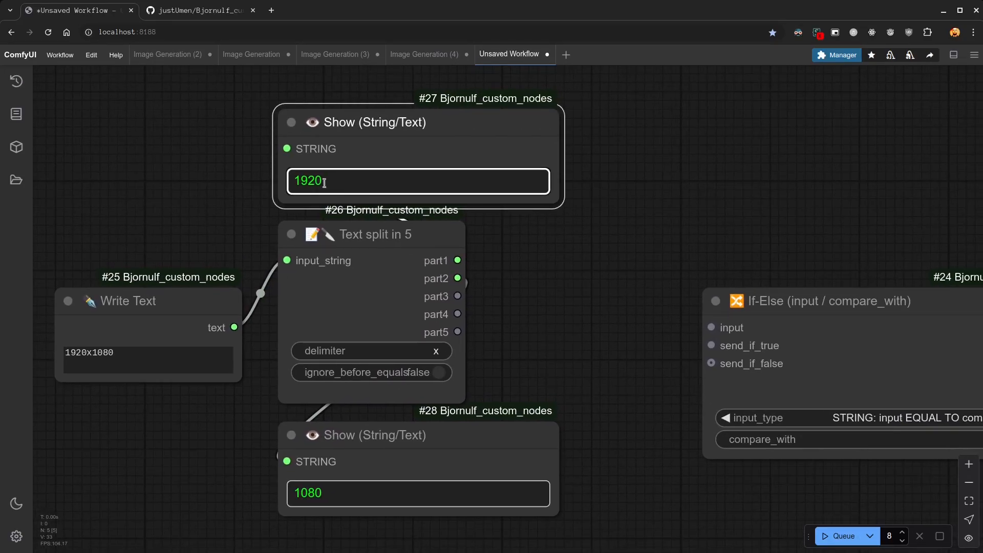
{"action": "left_click", "coordinate": [320, 490]}
{"action": "left_click", "coordinate": [137, 353]}
{"action": "left_click", "coordinate": [525, 310]}
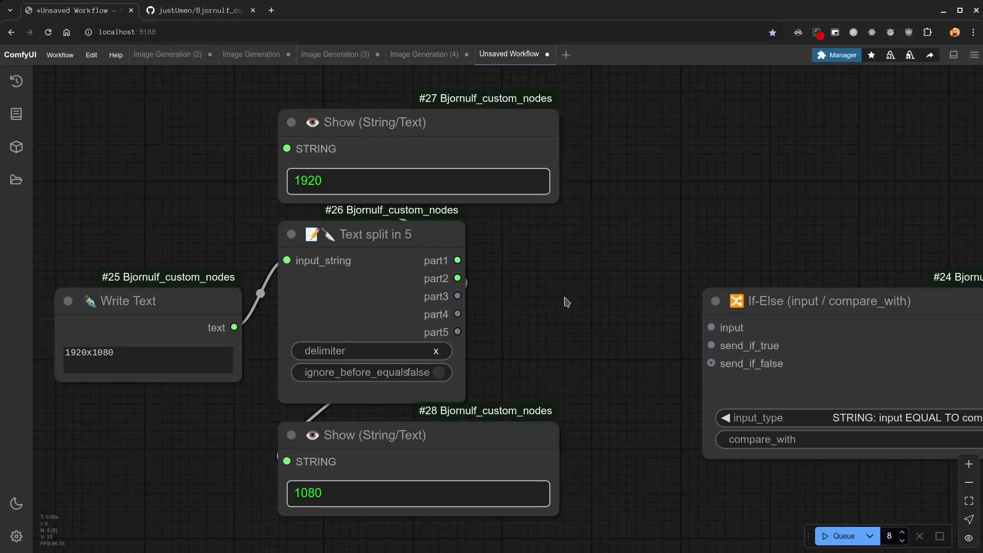
Step: Connect part1 to the If-Else node's input and part2 to its compare_with
{"action": "left_click_drag", "start_coordinate": [564, 300], "coordinate": [403, 294]}
{"action": "left_click_drag", "start_coordinate": [297, 253], "coordinate": [551, 320]}
{"action": "left_click_drag", "start_coordinate": [300, 271], "coordinate": [549, 432]}
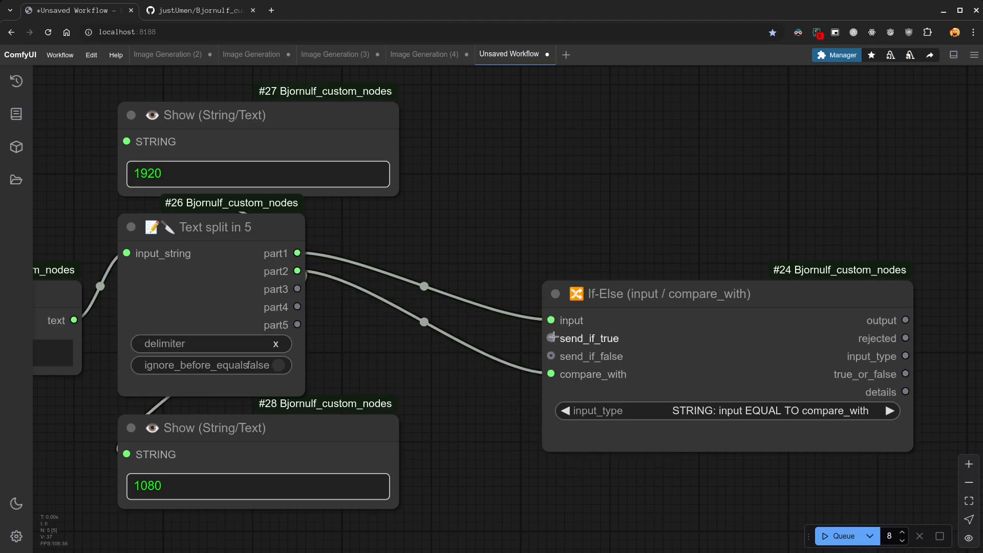
Step: Add a Write Text node feeding the If-Else node's send_if_true, shrink it, and place it above the If-Else node
{"action": "left_click_drag", "start_coordinate": [551, 338], "coordinate": [451, 230]}
{"action": "left_click", "coordinate": [494, 255]}
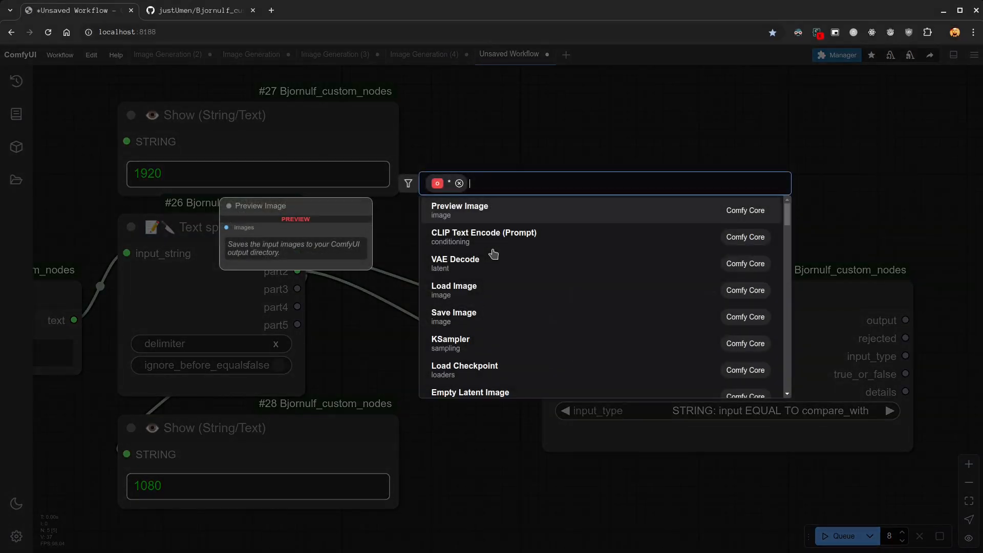
{"action": "type", "text": "write"}
{"action": "key", "text": "Return"}
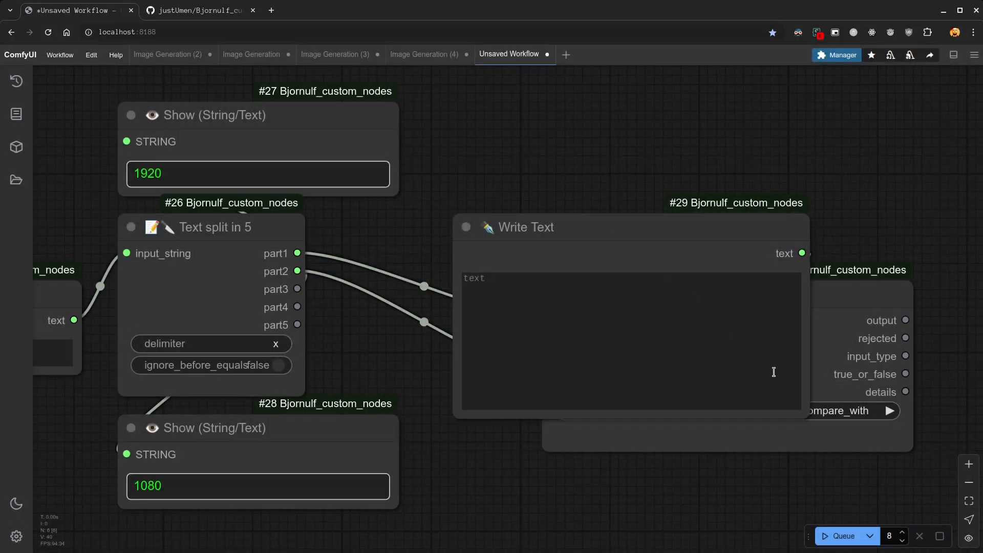
{"action": "left_click_drag", "start_coordinate": [803, 412], "coordinate": [618, 116]}
Step: Duplicate the empty Write Text node below the If-Else node and align all three in one column
{"action": "key", "text": "ctrl+c"}
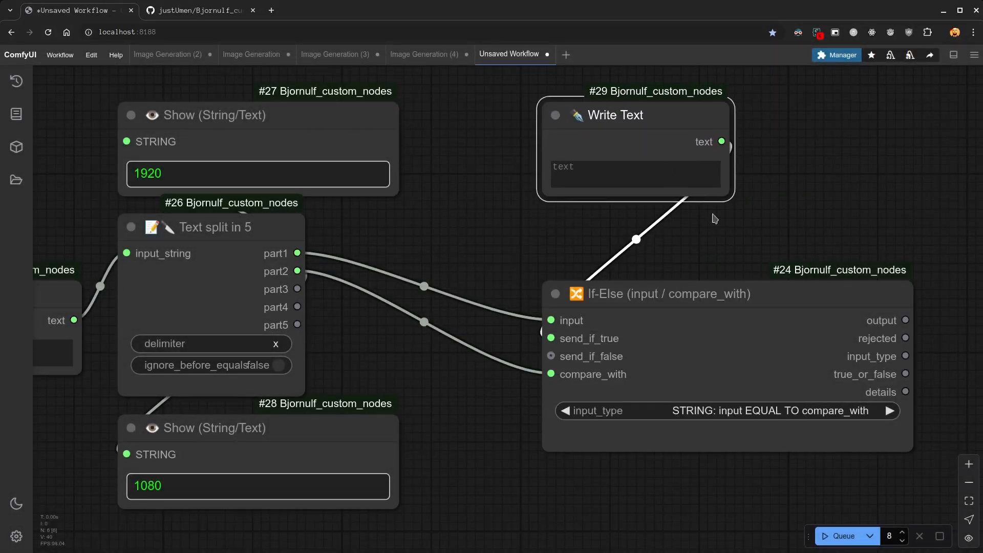
{"action": "key", "text": "ctrl+v"}
{"action": "left_click_drag", "start_coordinate": [894, 308], "coordinate": [635, 516]}
{"action": "left_click_drag", "start_coordinate": [665, 294], "coordinate": [598, 228]}
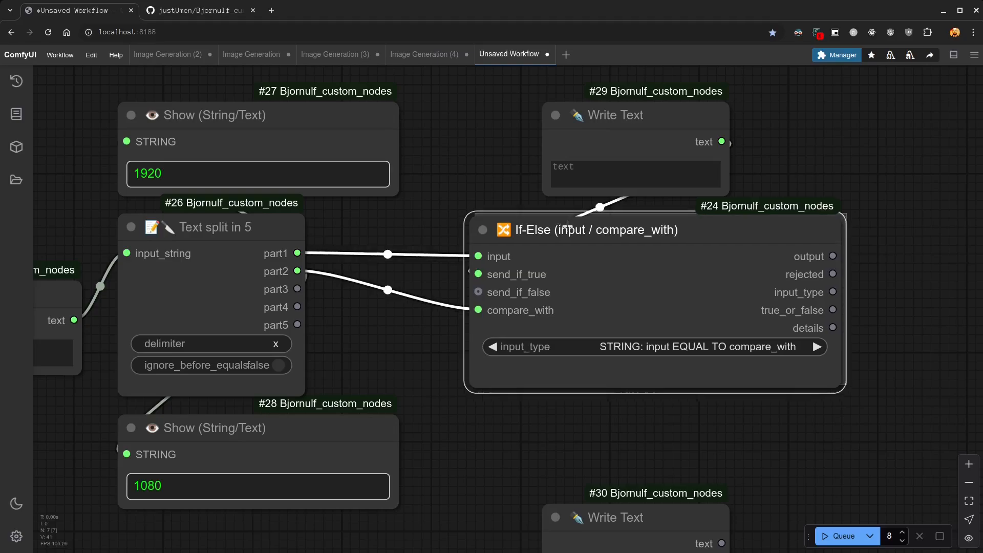
{"action": "left_click_drag", "start_coordinate": [631, 99], "coordinate": [564, 99]}
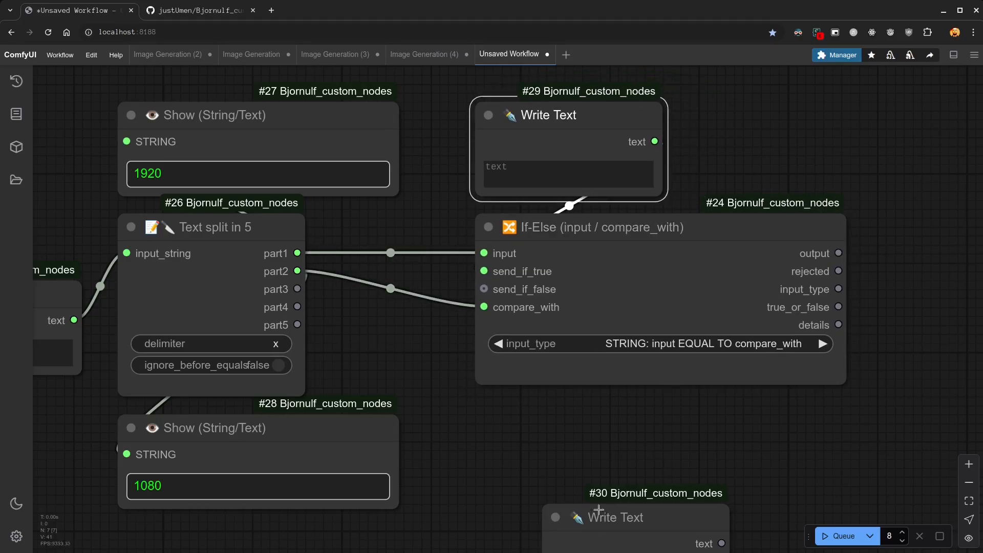
{"action": "left_click_drag", "start_coordinate": [610, 518], "coordinate": [539, 429]}
Step: Enter landscape in the Write Text node above the If-Else node and portrait in the one below it
{"action": "left_click", "coordinate": [523, 173]}
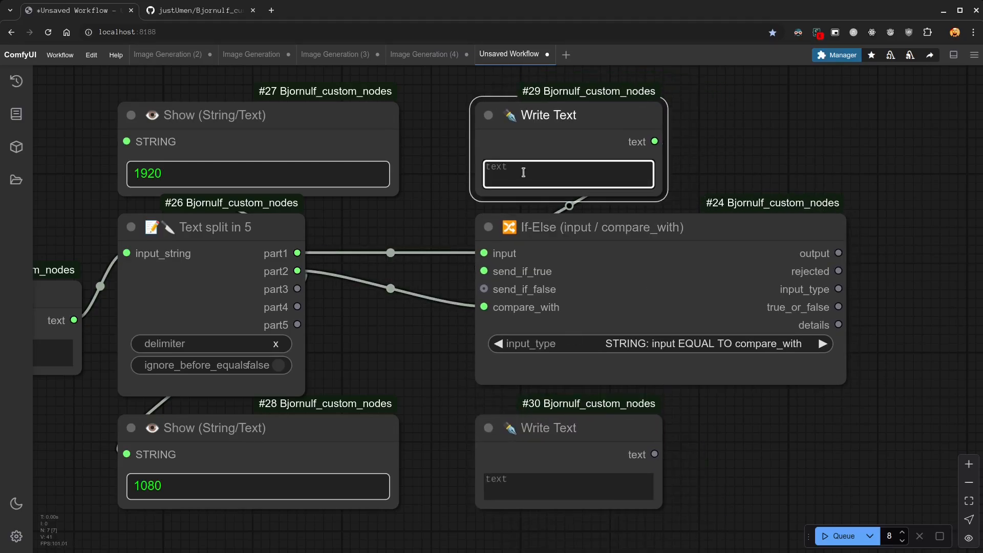
{"action": "type", "text": "landscape"}
{"action": "left_click", "coordinate": [555, 482]}
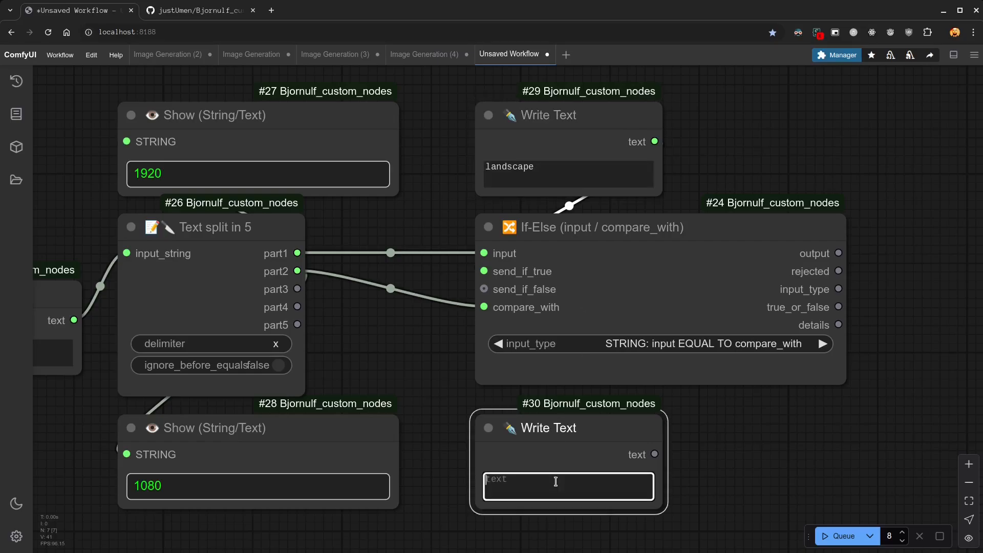
{"action": "type", "text": "poretrait"}
{"action": "left_click", "coordinate": [508, 482]}
{"action": "key", "text": "BackSpace"}
{"action": "left_click", "coordinate": [763, 447]}
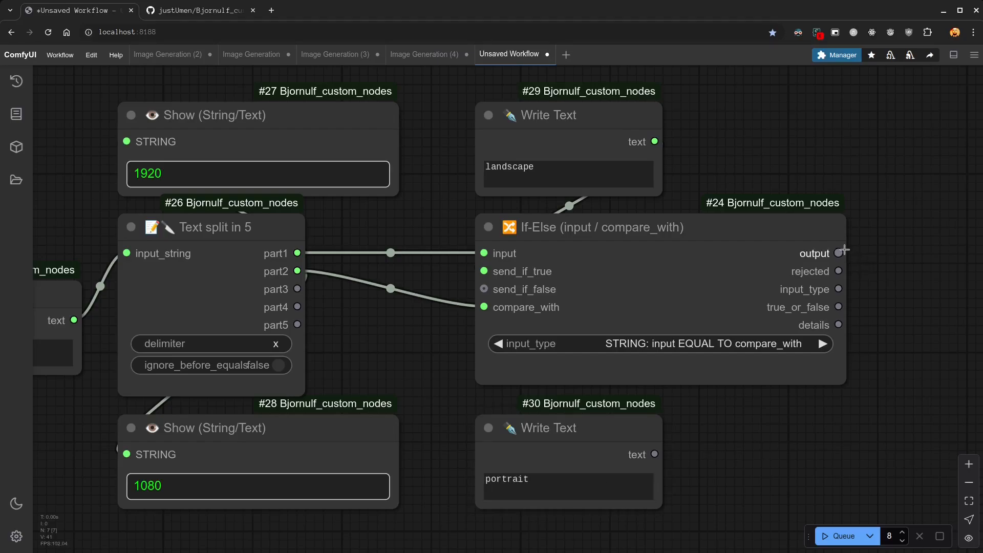
Step: Add a Show (Text, Int, Float) node connected to the If-Else node's output
{"action": "left_click_drag", "start_coordinate": [844, 250], "coordinate": [874, 240]}
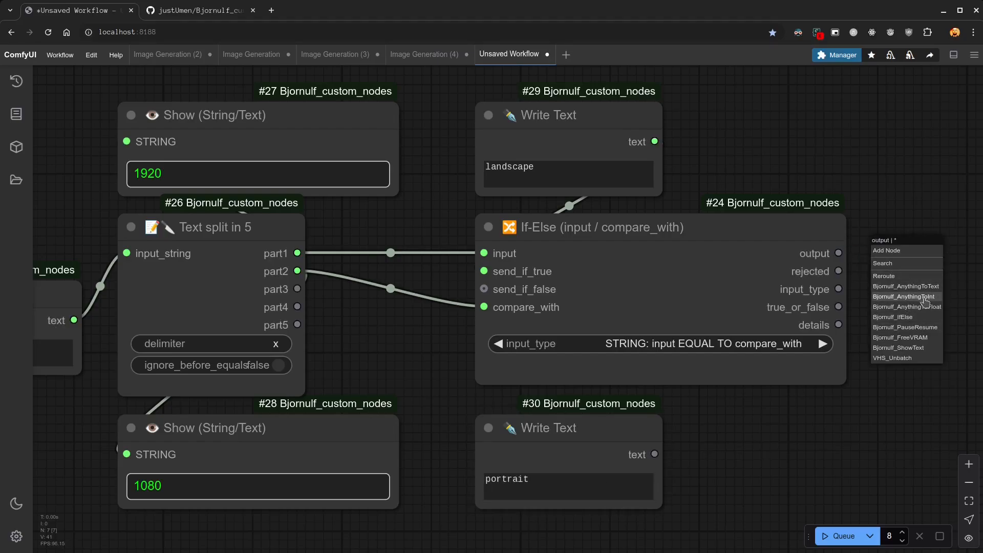
{"action": "left_click", "coordinate": [905, 348]}
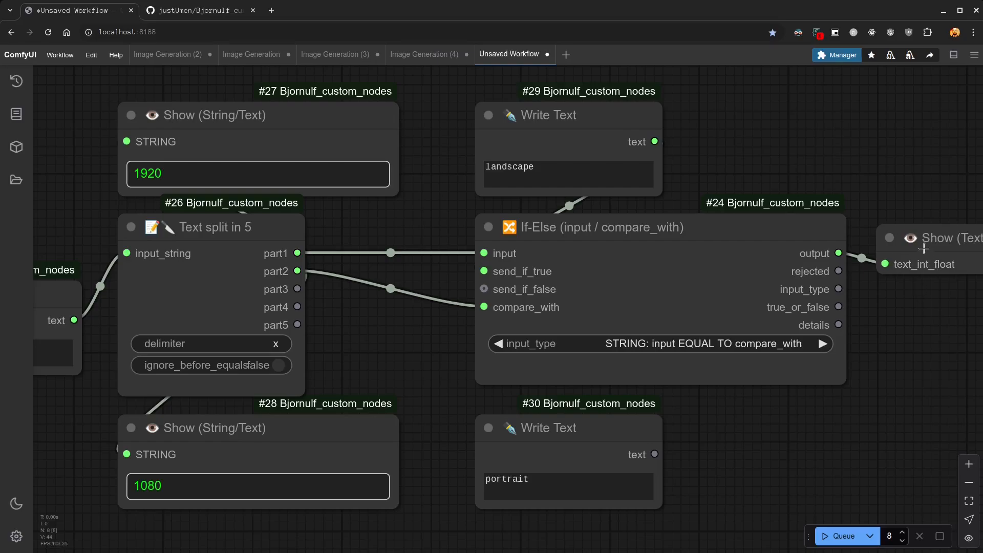
{"action": "left_click_drag", "start_coordinate": [917, 176], "coordinate": [781, 187]}
{"action": "left_click_drag", "start_coordinate": [782, 251], "coordinate": [782, 241]}
{"action": "left_click", "coordinate": [799, 374]}
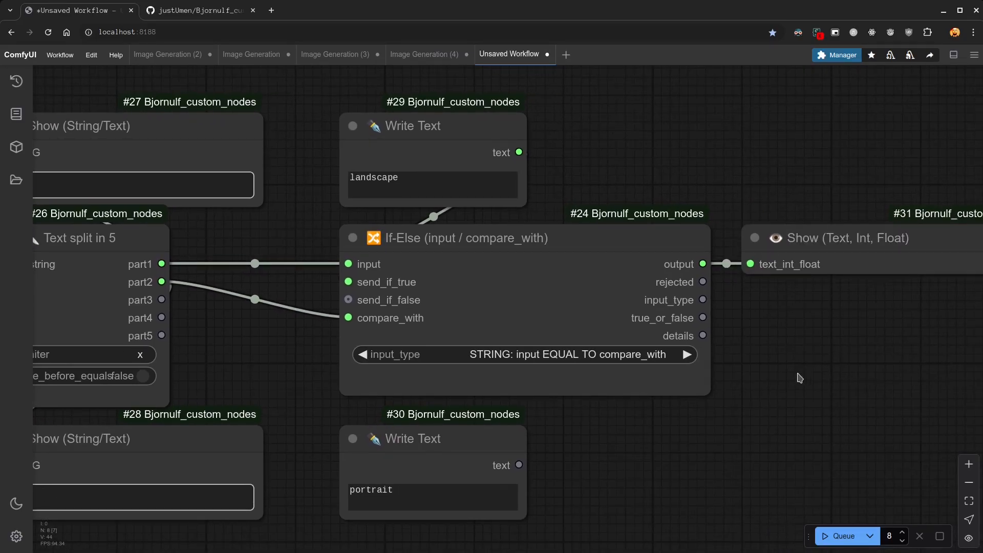
Step: Set the If-Else node's input_type to NUMBER: input GREATER THAN compare_with and run the workflow
{"action": "left_click", "coordinate": [569, 353]}
{"action": "left_click", "coordinate": [591, 398]}
{"action": "scroll", "coordinate": [618, 492], "scroll_direction": "down", "scroll_amount": 1}
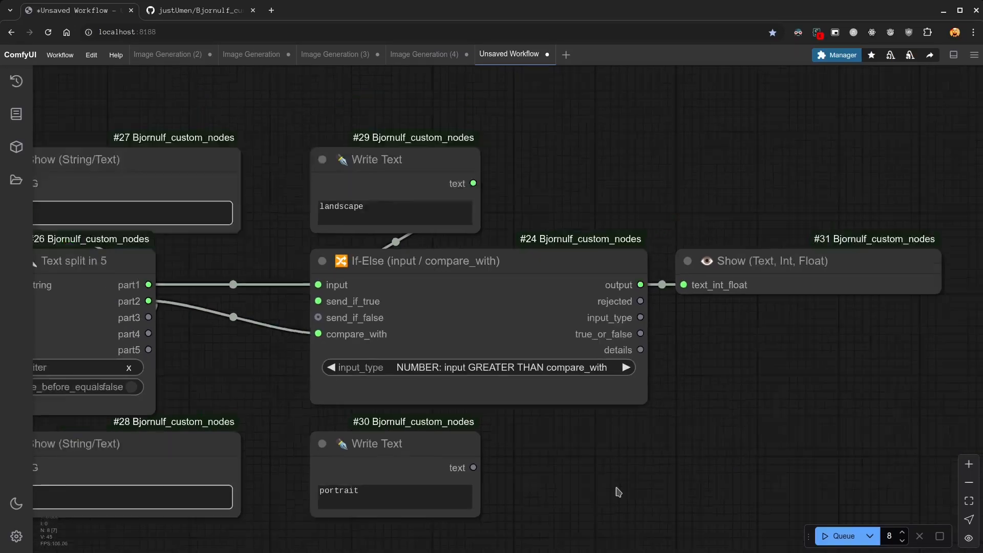
{"action": "scroll", "coordinate": [618, 492], "scroll_direction": "down", "scroll_amount": 1}
{"action": "left_click", "coordinate": [837, 535]}
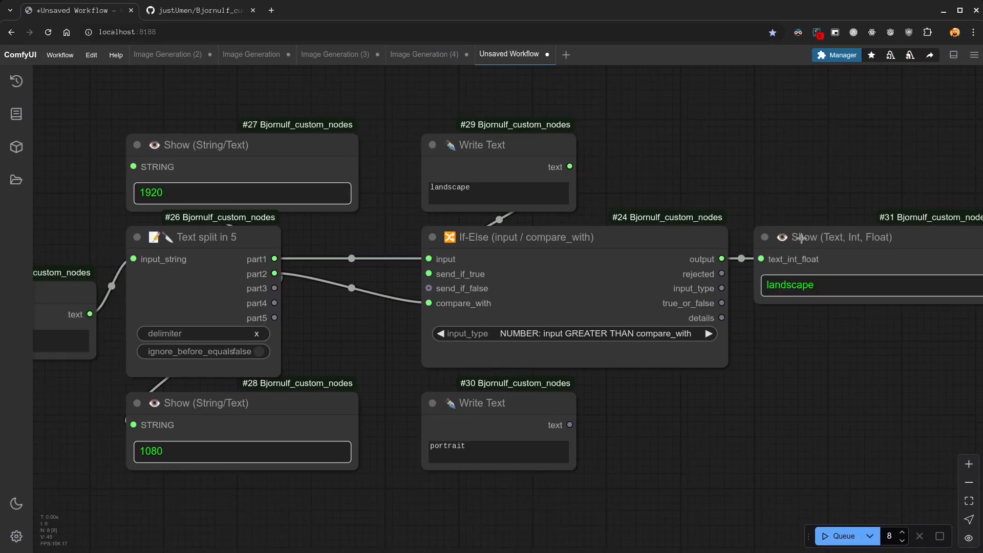
{"action": "left_click_drag", "start_coordinate": [802, 238], "coordinate": [799, 275]}
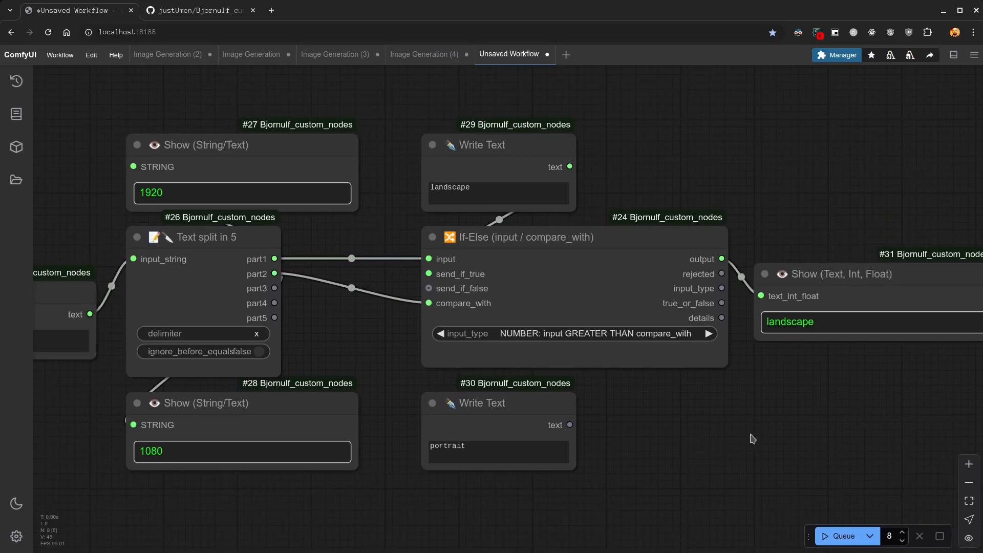
Step: Change the resolution in the Write Text node feeding Text split in 5 to 1024x576 and run the workflow
{"action": "left_click_drag", "start_coordinate": [471, 413], "coordinate": [653, 405]}
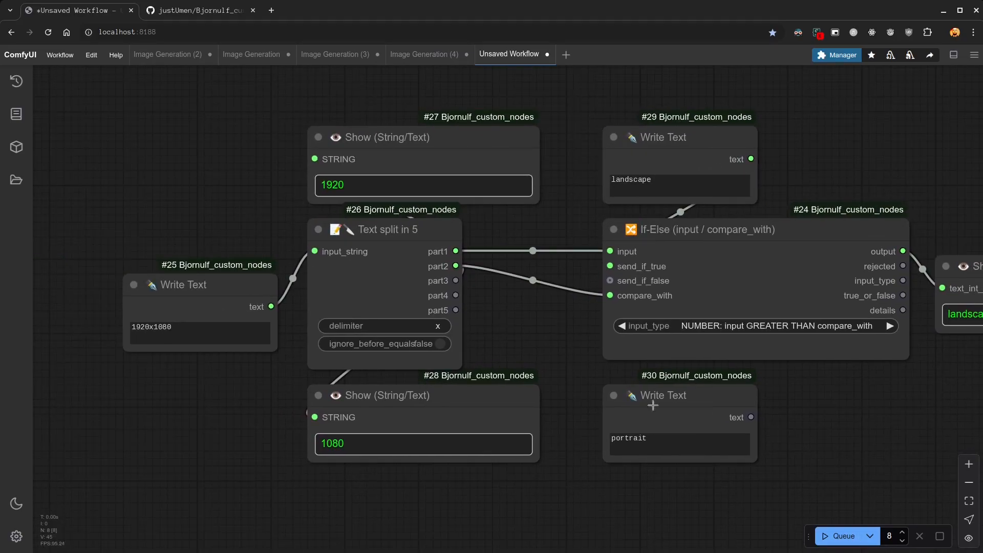
{"action": "double_click", "coordinate": [174, 331]}
{"action": "type", "text": "1024"}
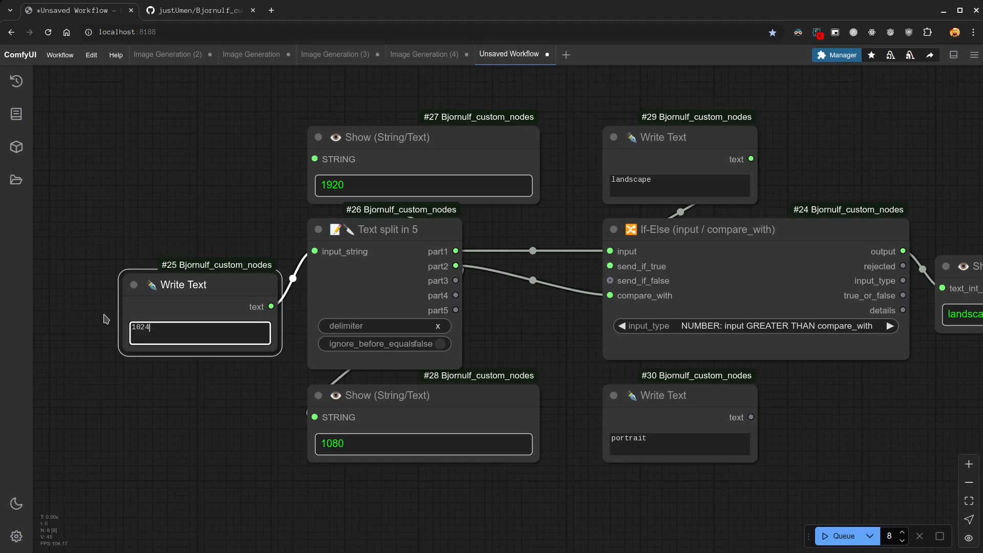
{"action": "type", "text": "x576"}
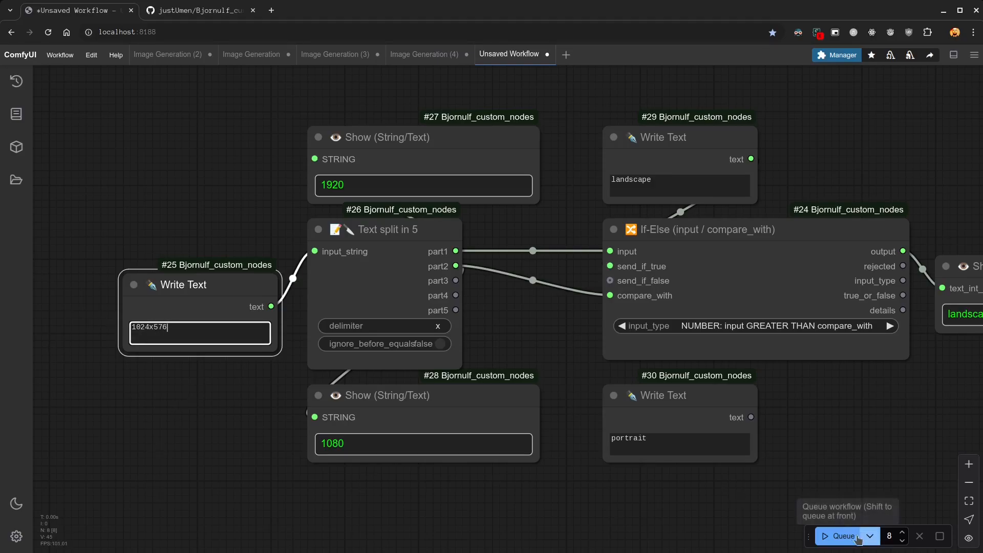
{"action": "left_click", "coordinate": [841, 535]}
{"action": "left_click_drag", "start_coordinate": [946, 391], "coordinate": [770, 383]}
{"action": "mouse_move", "coordinate": [840, 262]}
{"action": "left_mouse_down"}
{"action": "mouse_move", "coordinate": [827, 304]}
{"action": "mouse_move", "coordinate": [700, 390]}
{"action": "mouse_move", "coordinate": [838, 260]}
{"action": "left_mouse_up"}
{"action": "left_click_drag", "start_coordinate": [711, 402], "coordinate": [805, 402]}
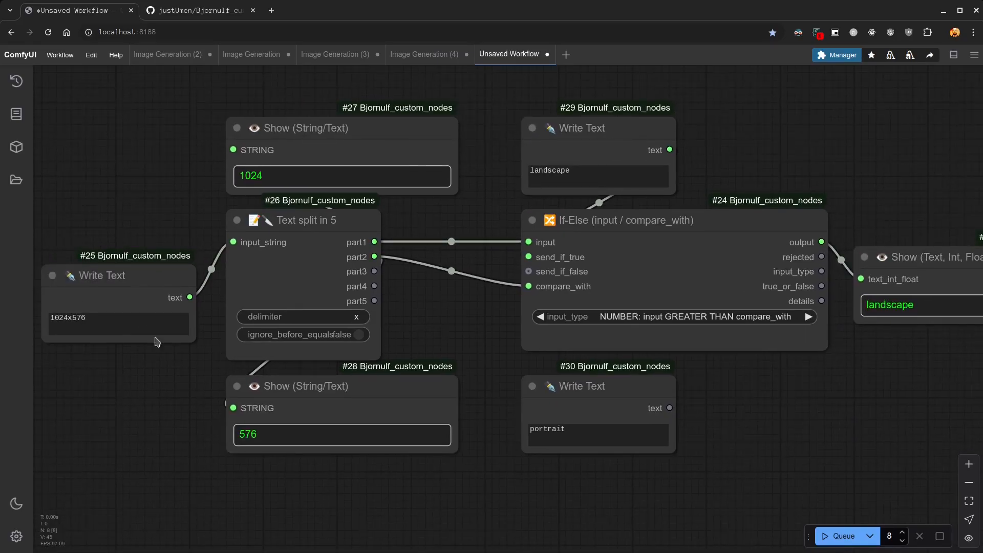
Step: Enter 300x600 in the Write Text node feeding Text split in 5 and run the workflow to check the If-Else output
{"action": "left_click", "coordinate": [83, 319]}
{"action": "key", "text": "ctrl+a"}
{"action": "type", "text": "30"}
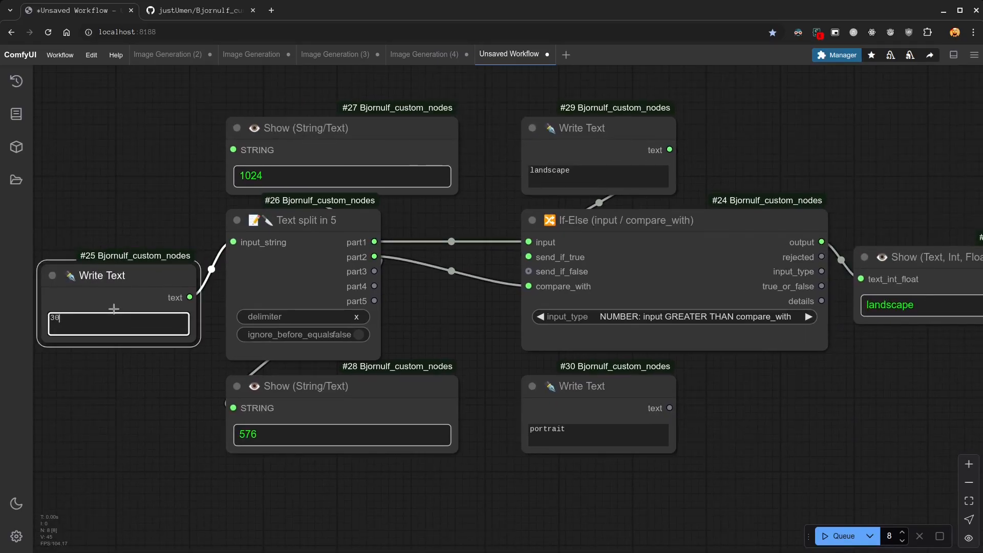
{"action": "left_click_drag", "start_coordinate": [763, 442], "coordinate": [405, 445]}
{"action": "scroll", "coordinate": [573, 379], "scroll_direction": "up", "scroll_amount": 5}
{"action": "left_click", "coordinate": [833, 540]}
{"action": "left_click_drag", "start_coordinate": [584, 381], "coordinate": [714, 463]}
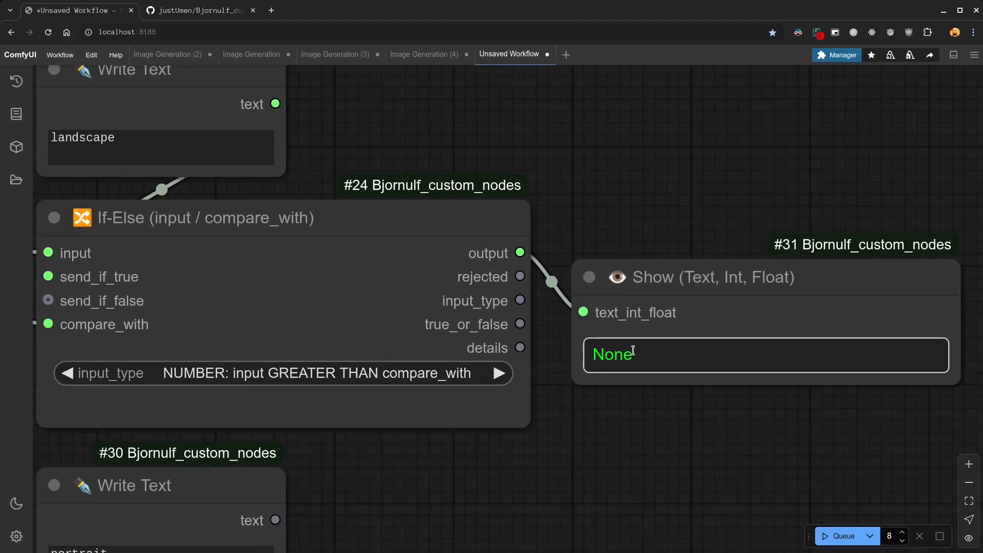
{"action": "left_click", "coordinate": [636, 351]}
Step: Connect the portrait Write Text node to the If-Else node's send_if_false and run the workflow
{"action": "left_click", "coordinate": [532, 495]}
{"action": "scroll", "coordinate": [501, 485], "scroll_direction": "down", "scroll_amount": 5}
{"action": "left_click_drag", "start_coordinate": [512, 487], "coordinate": [909, 410]}
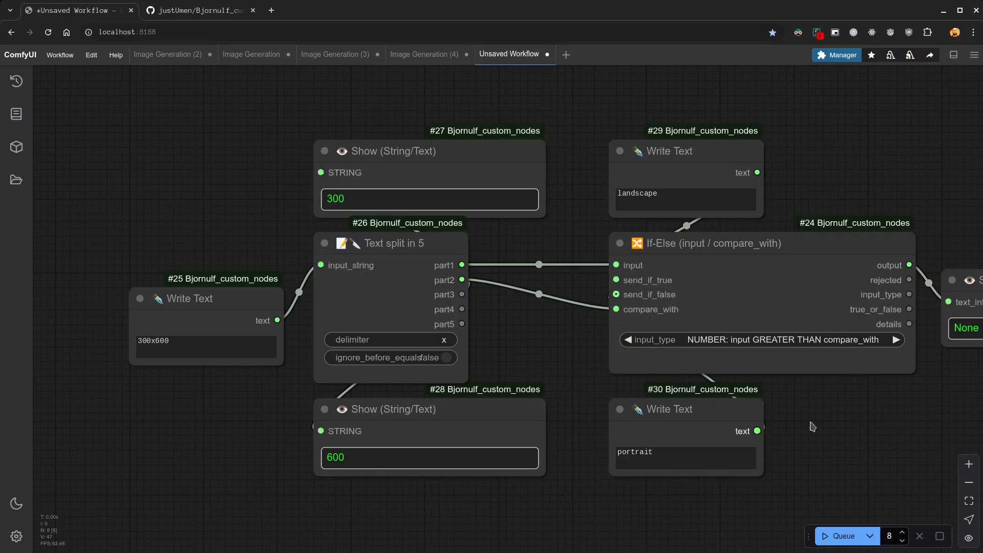
{"action": "left_click_drag", "start_coordinate": [812, 428], "coordinate": [512, 431]}
{"action": "left_click", "coordinate": [842, 542]}
{"action": "scroll", "coordinate": [749, 391], "scroll_direction": "up", "scroll_amount": 5}
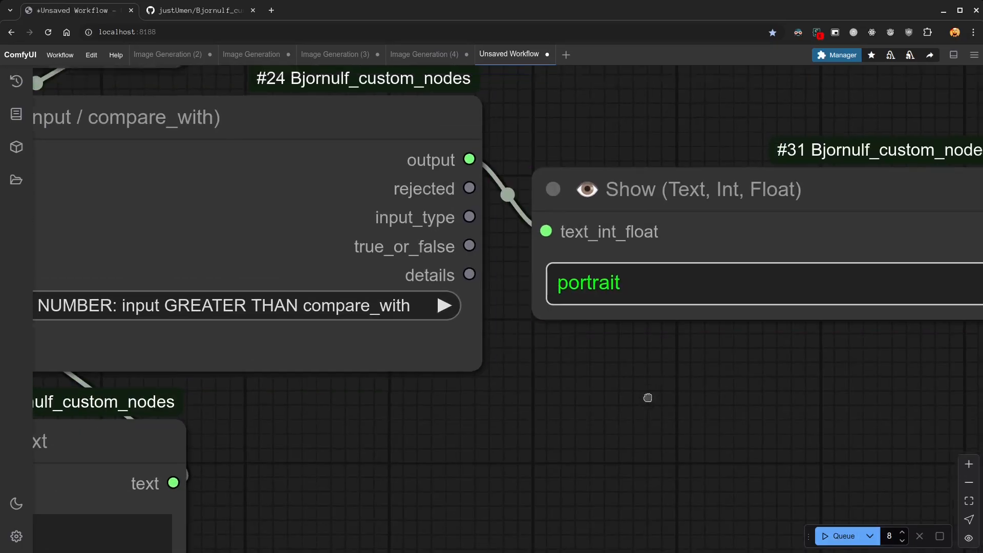
{"action": "scroll", "coordinate": [610, 463], "scroll_direction": "down", "scroll_amount": 5}
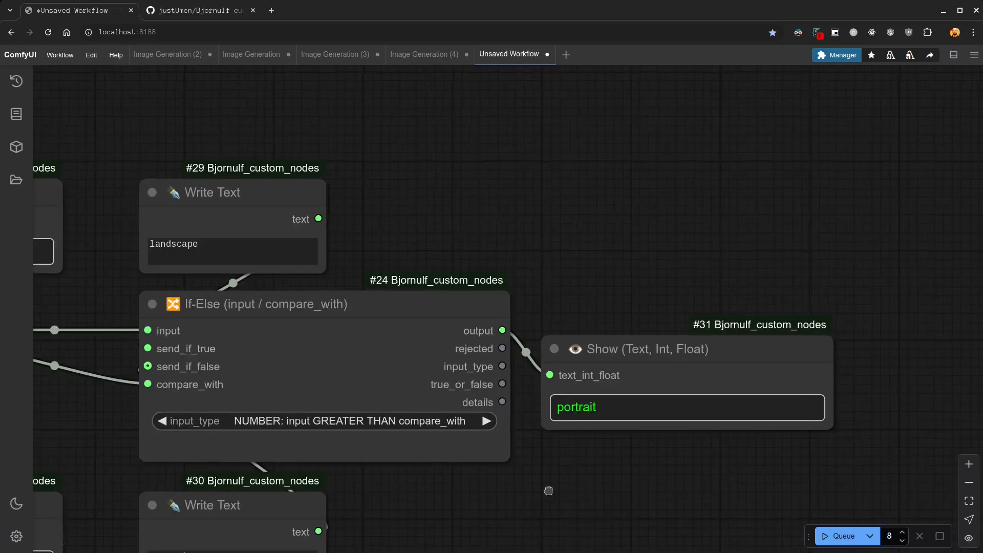
{"action": "left_click_drag", "start_coordinate": [718, 432], "coordinate": [685, 421]}
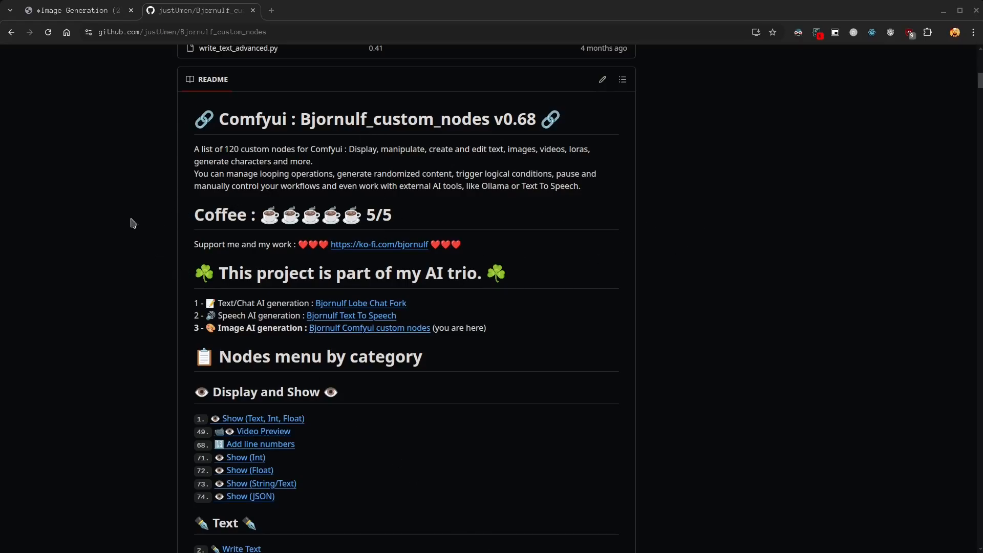
Step: Switch to the Bjornulf_custom_nodes GitHub README and review the AI trio section and the nodes menu by category
{"action": "left_click_drag", "start_coordinate": [128, 220], "coordinate": [526, 327]}
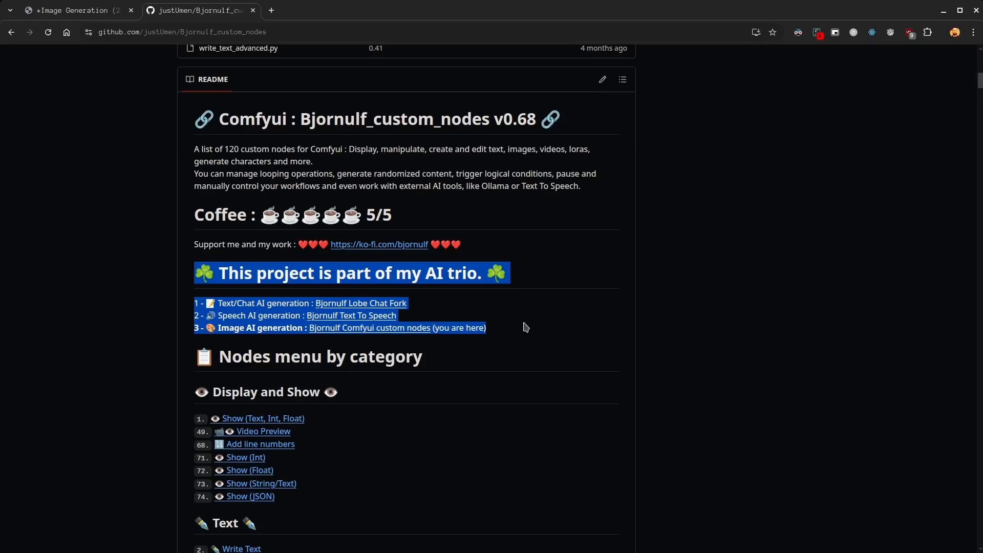
{"action": "left_click", "coordinate": [536, 335]}
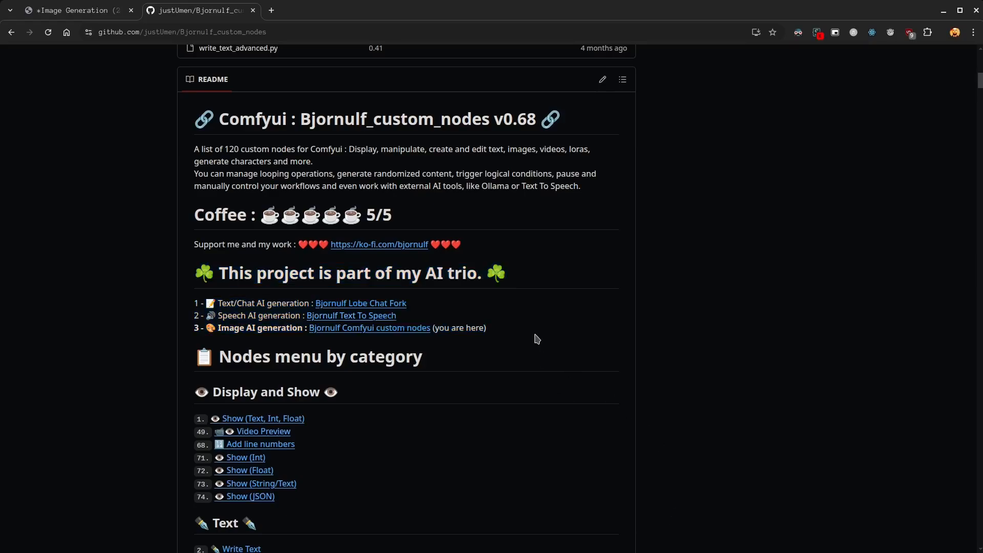
{"action": "scroll", "coordinate": [309, 362], "scroll_direction": "down", "scroll_amount": 5}
{"action": "scroll", "coordinate": [263, 353], "scroll_direction": "down", "scroll_amount": 20}
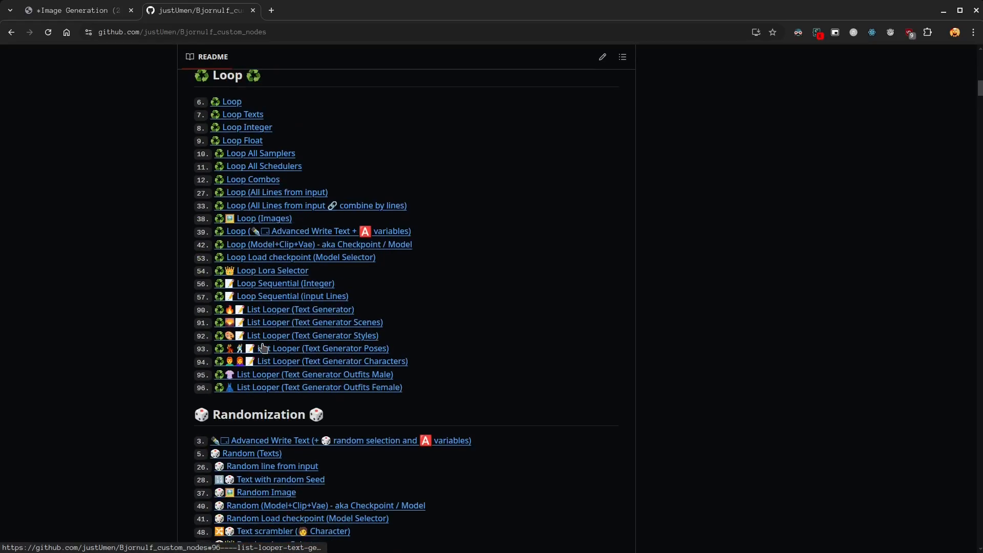
{"action": "scroll", "coordinate": [281, 357], "scroll_direction": "up", "scroll_amount": 20}
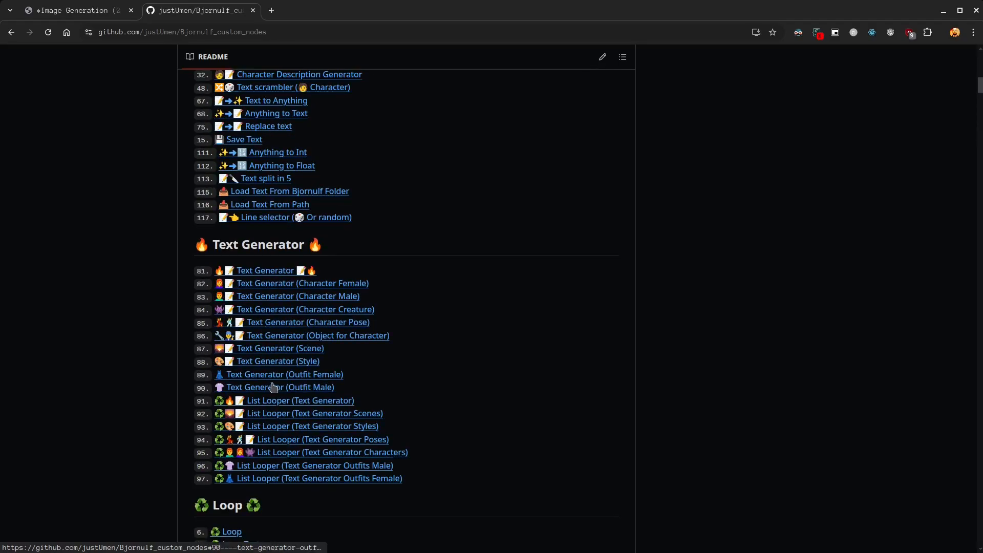
Step: Open the README's Text Generator section (node 81) and look through its step-by-step tutorial
{"action": "left_click", "coordinate": [237, 273]}
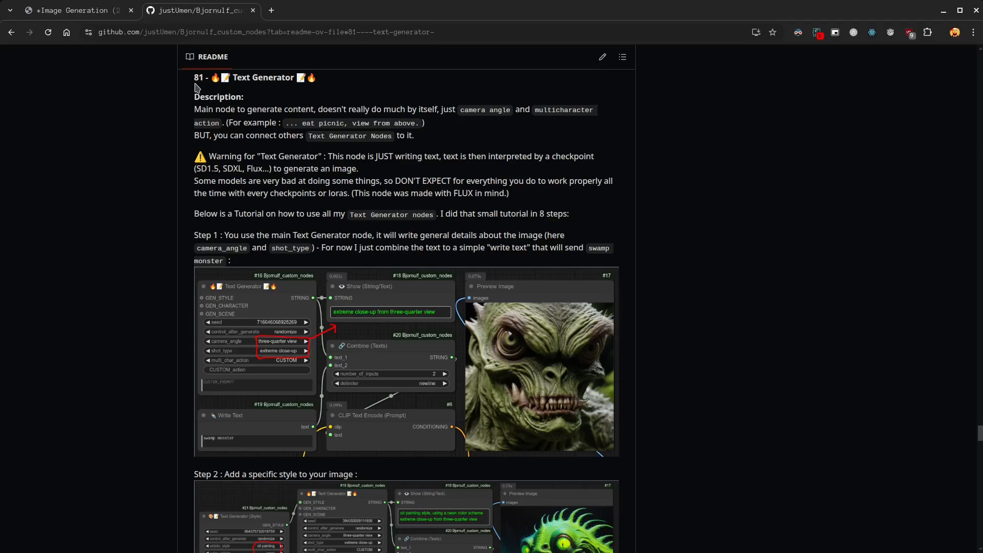
{"action": "scroll", "coordinate": [456, 357], "scroll_direction": "down", "scroll_amount": 3}
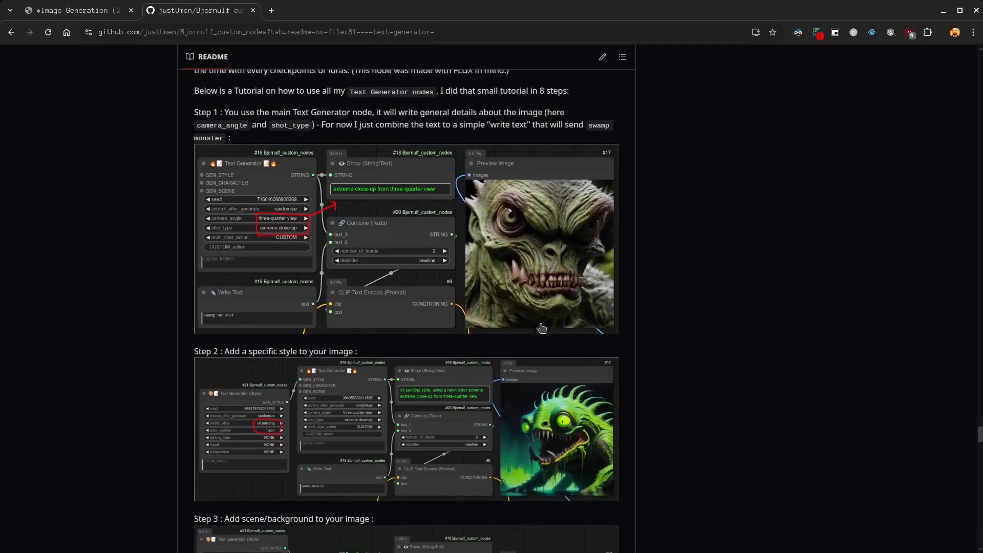
{"action": "scroll", "coordinate": [494, 338], "scroll_direction": "down", "scroll_amount": 10}
{"action": "scroll", "coordinate": [495, 338], "scroll_direction": "down", "scroll_amount": 10}
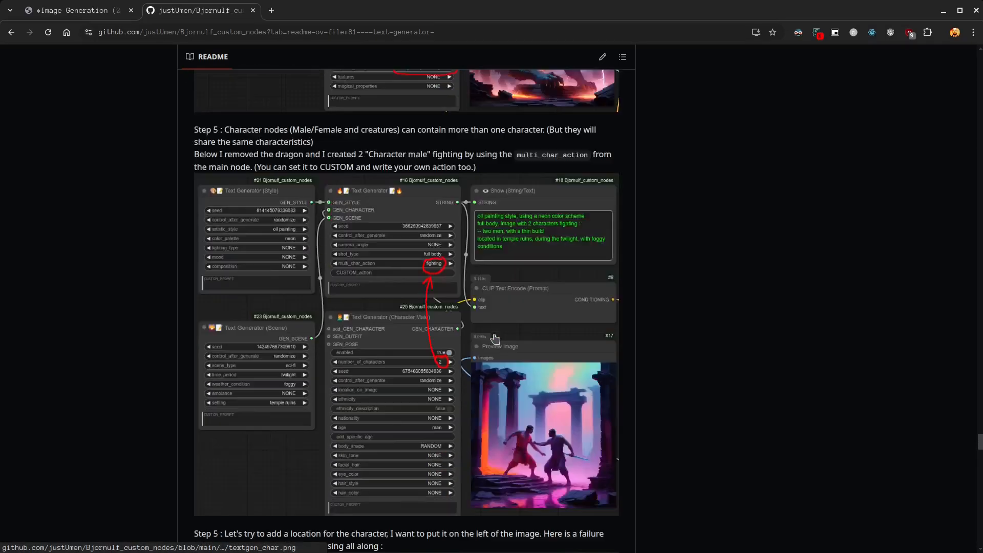
{"action": "scroll", "coordinate": [495, 338], "scroll_direction": "down", "scroll_amount": 10}
{"action": "scroll", "coordinate": [494, 338], "scroll_direction": "up", "scroll_amount": 5}
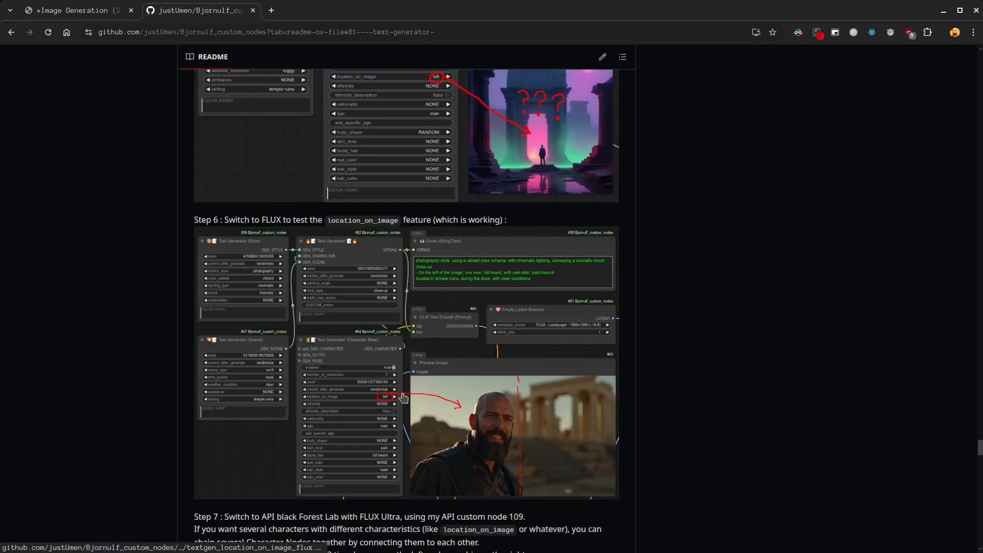
{"action": "scroll", "coordinate": [714, 406], "scroll_direction": "down", "scroll_amount": 14}
{"action": "scroll", "coordinate": [702, 416], "scroll_direction": "up", "scroll_amount": 5}
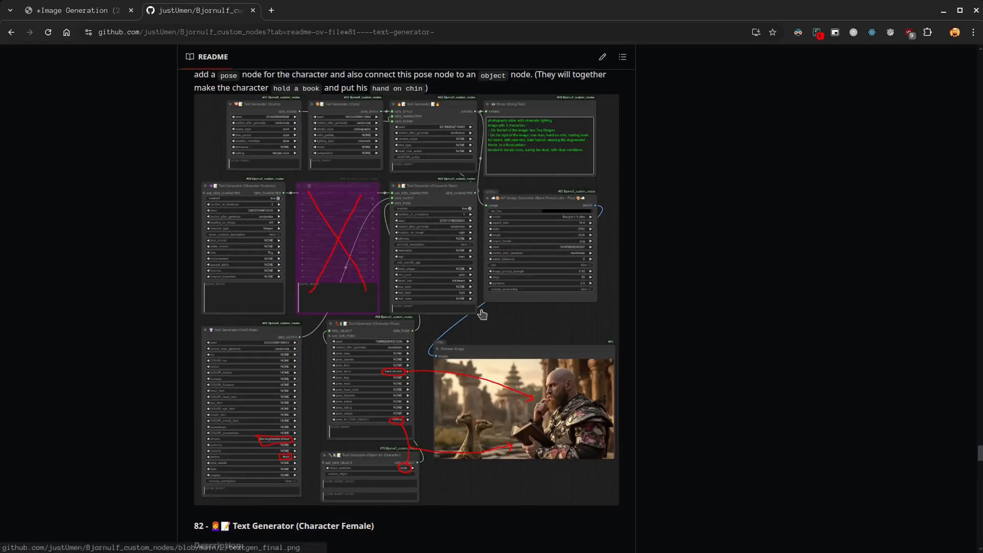
Step: Open the textgen_final.png screenshot from the tutorial's last step and examine the character pose, outfit and object nodes
{"action": "left_click", "coordinate": [482, 314]}
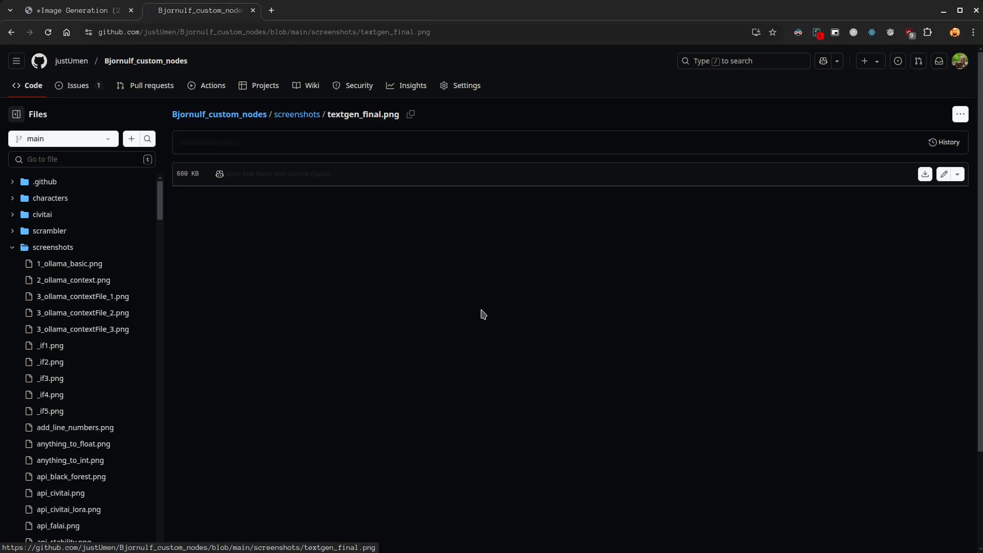
{"action": "scroll", "coordinate": [715, 316], "scroll_direction": "down", "scroll_amount": 5}
{"action": "scroll", "coordinate": [715, 316], "scroll_direction": "down", "scroll_amount": 2}
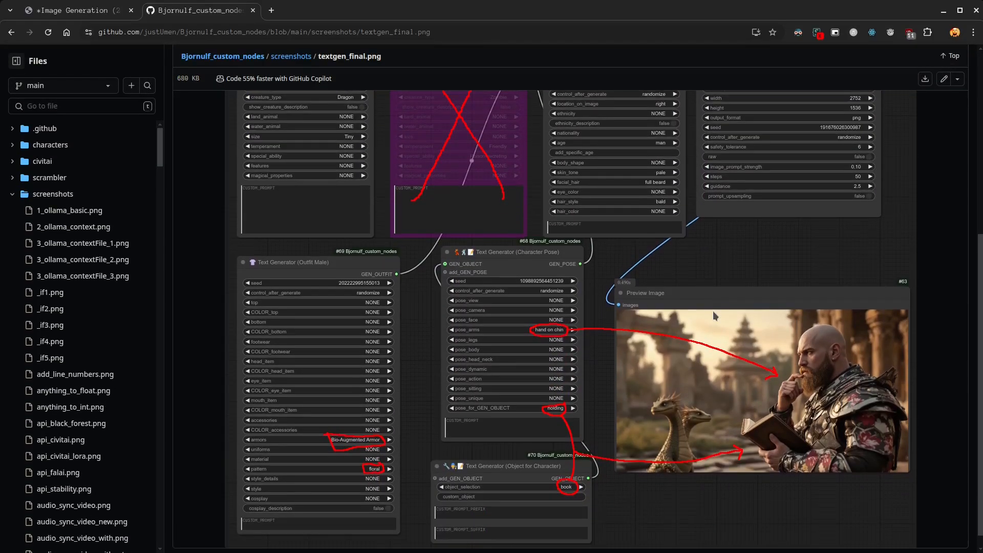